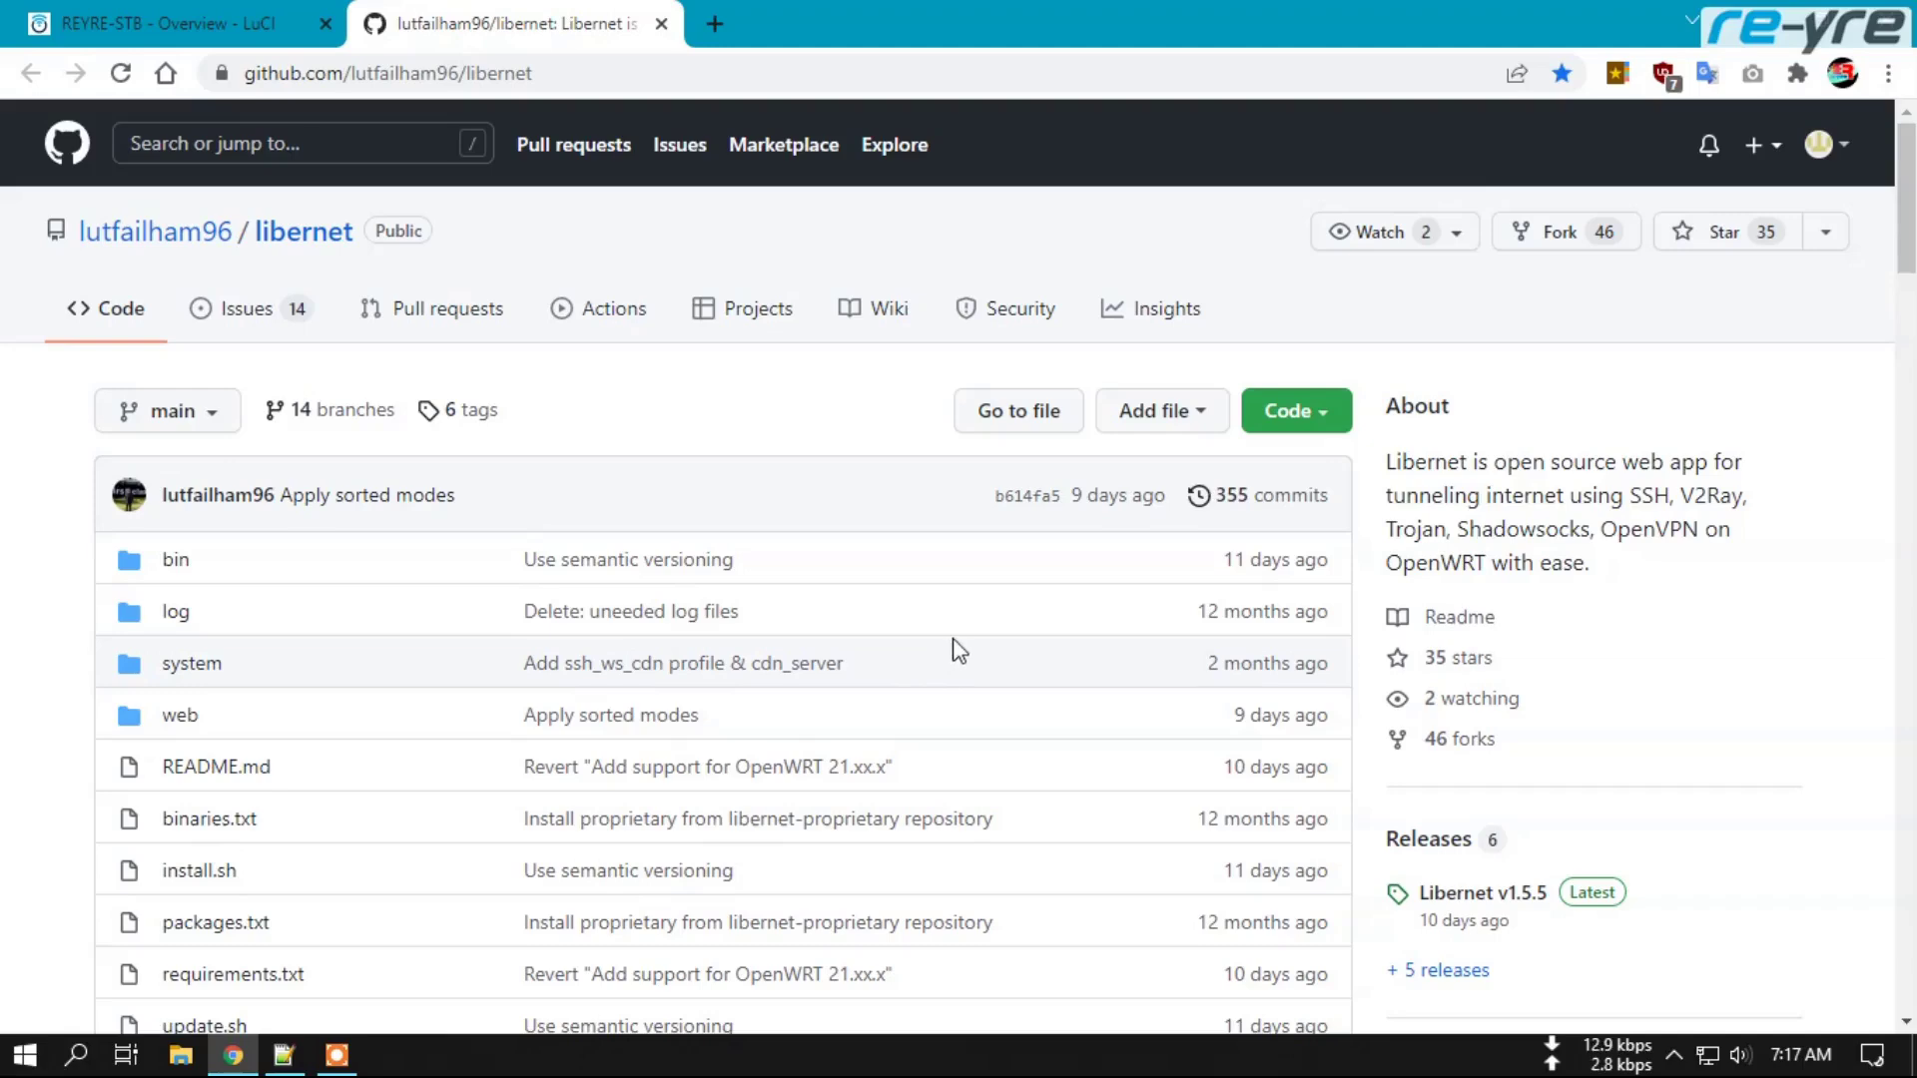
Scroll the libernet README down to its Requirements list, bash through openvpn-openssl.
scroll(943, 492, "down", 4)
scroll(944, 499, "down", 3)
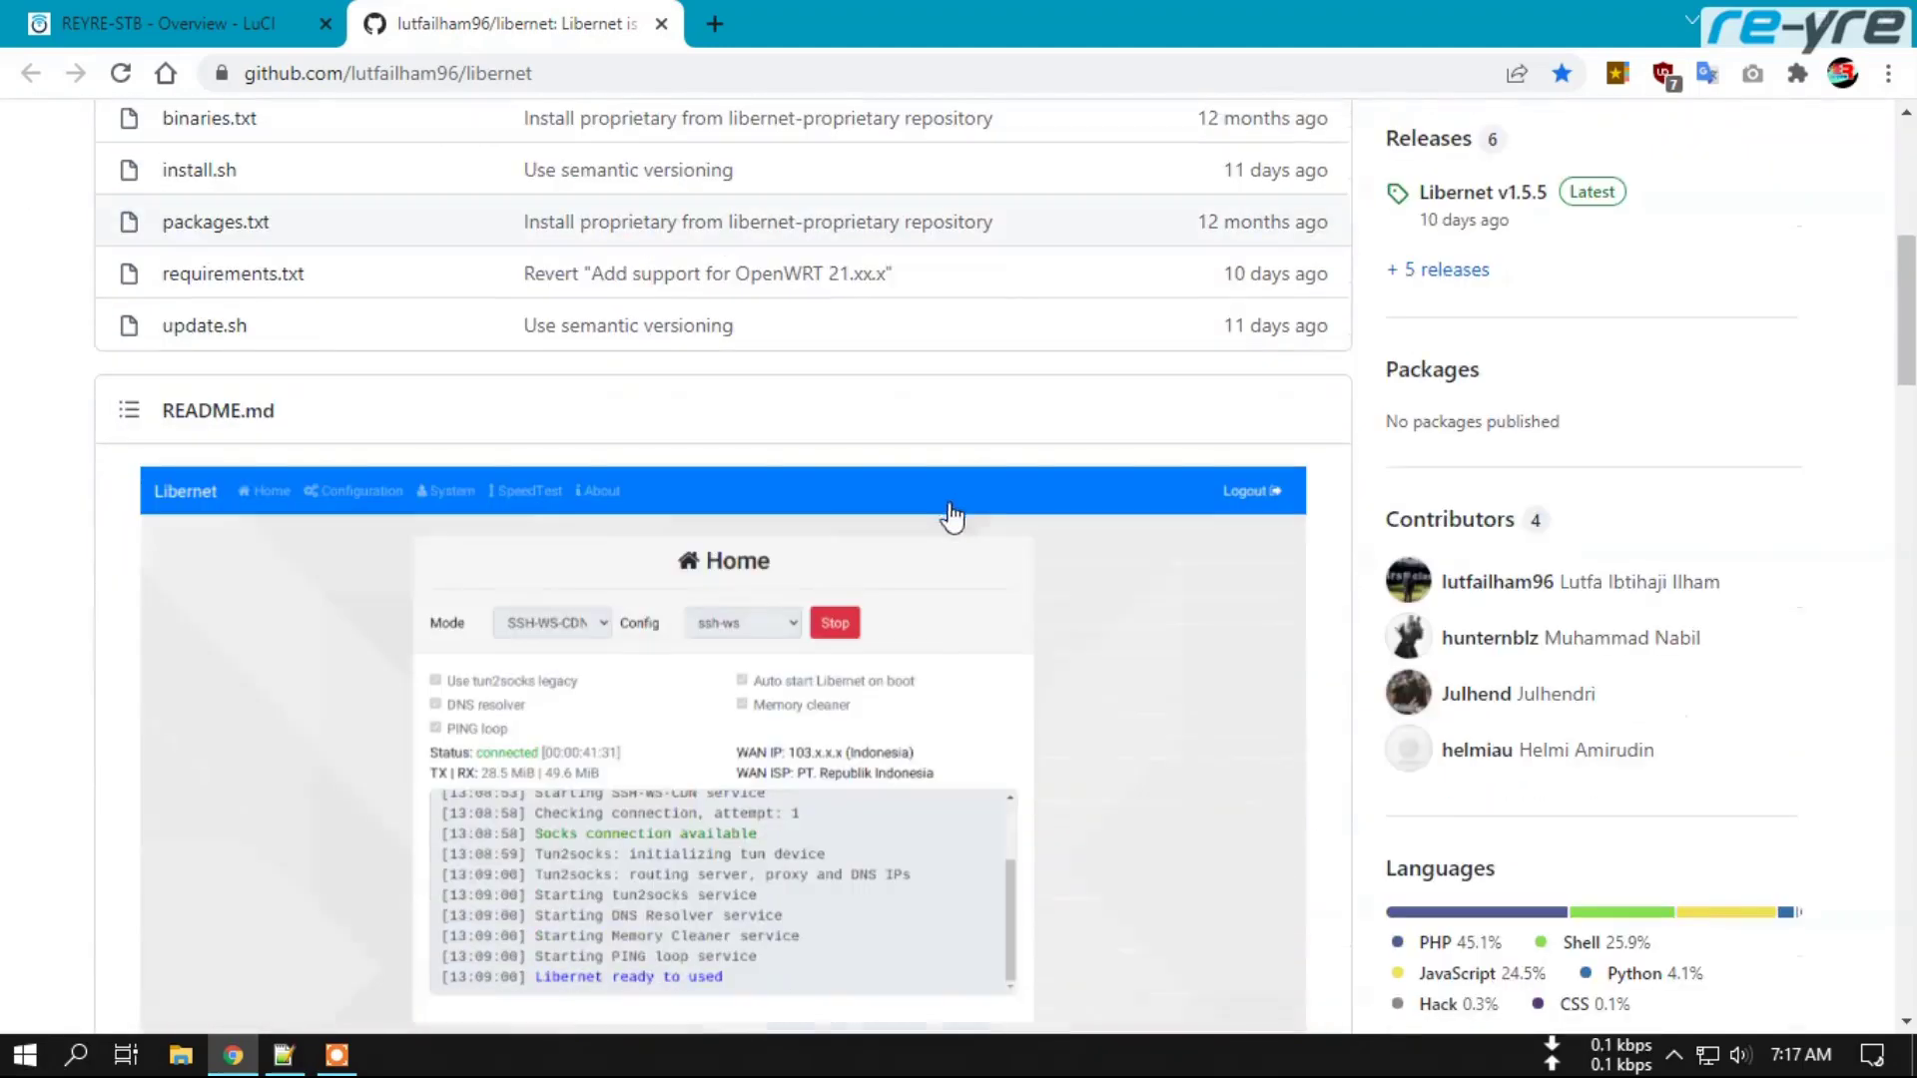
scroll(104, 579, "down", 3)
scroll(86, 609, "down", 6)
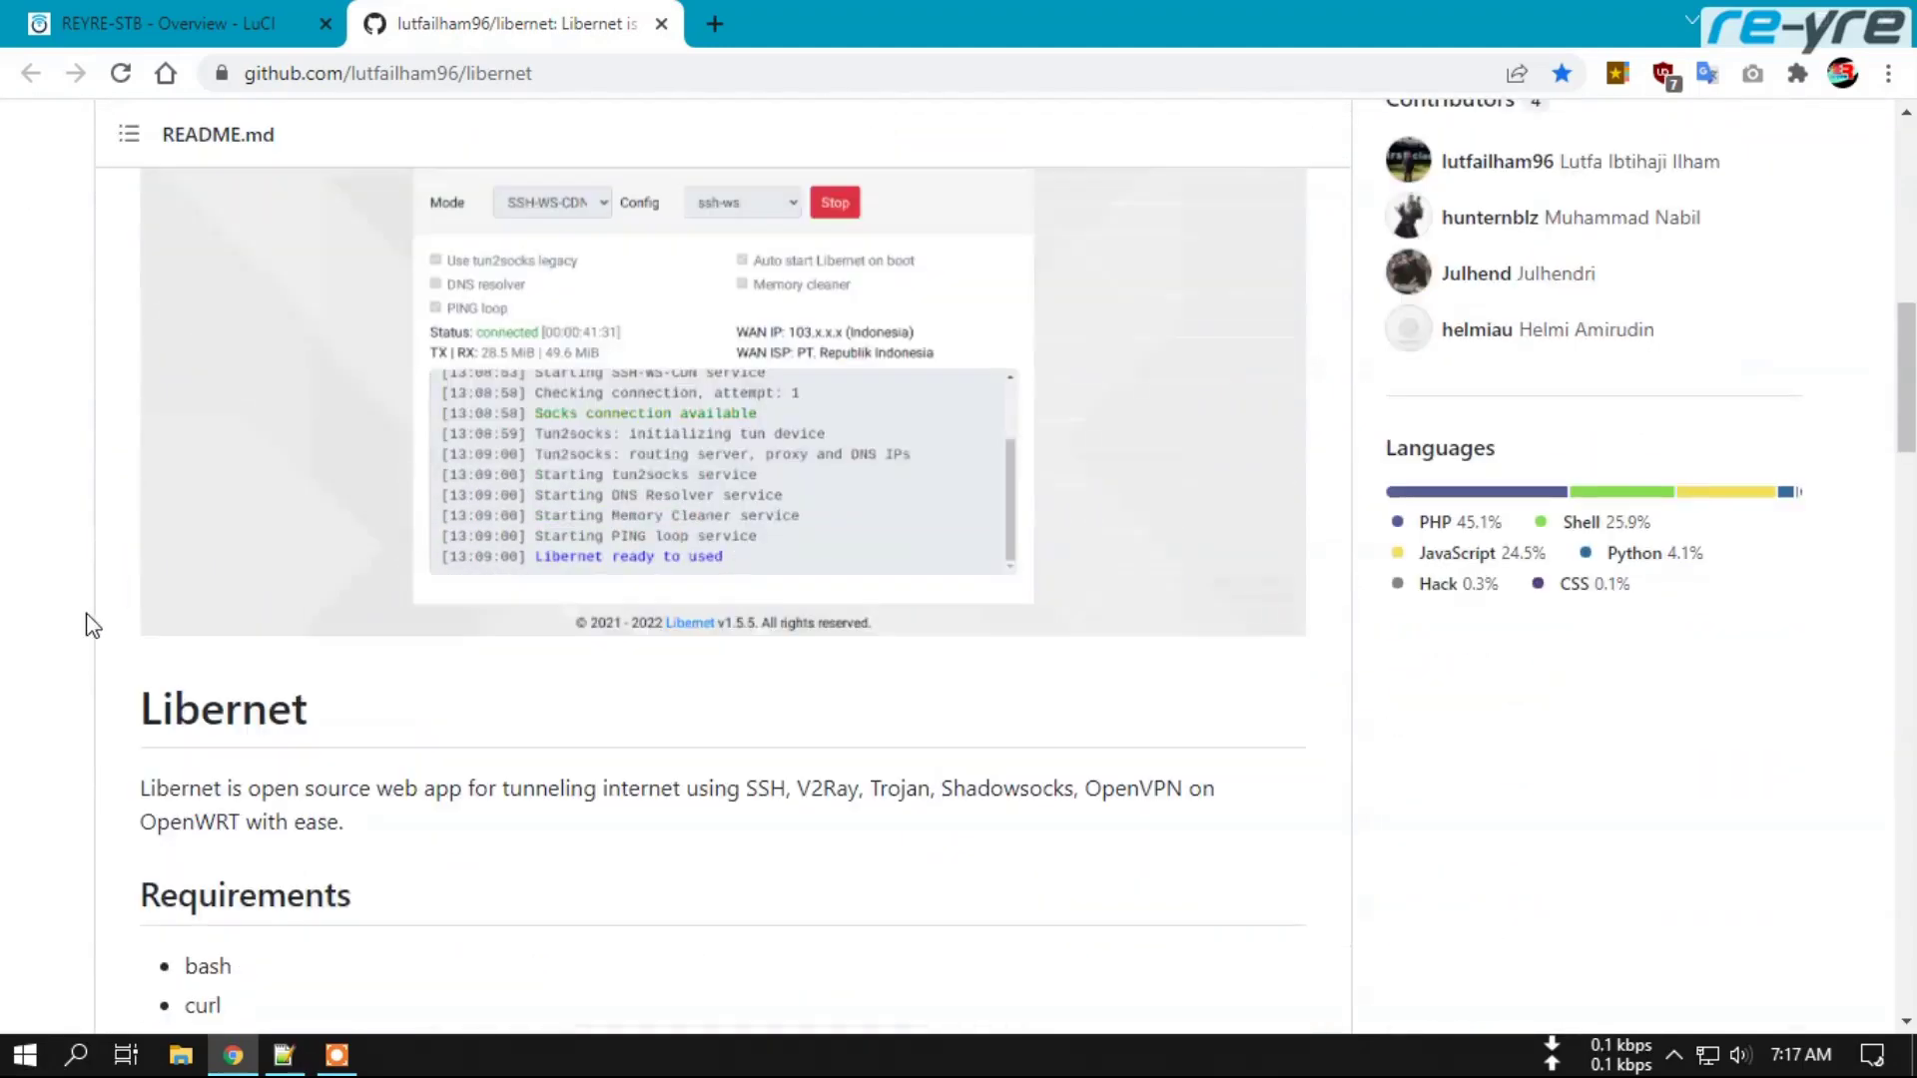
scroll(505, 663, "down", 5)
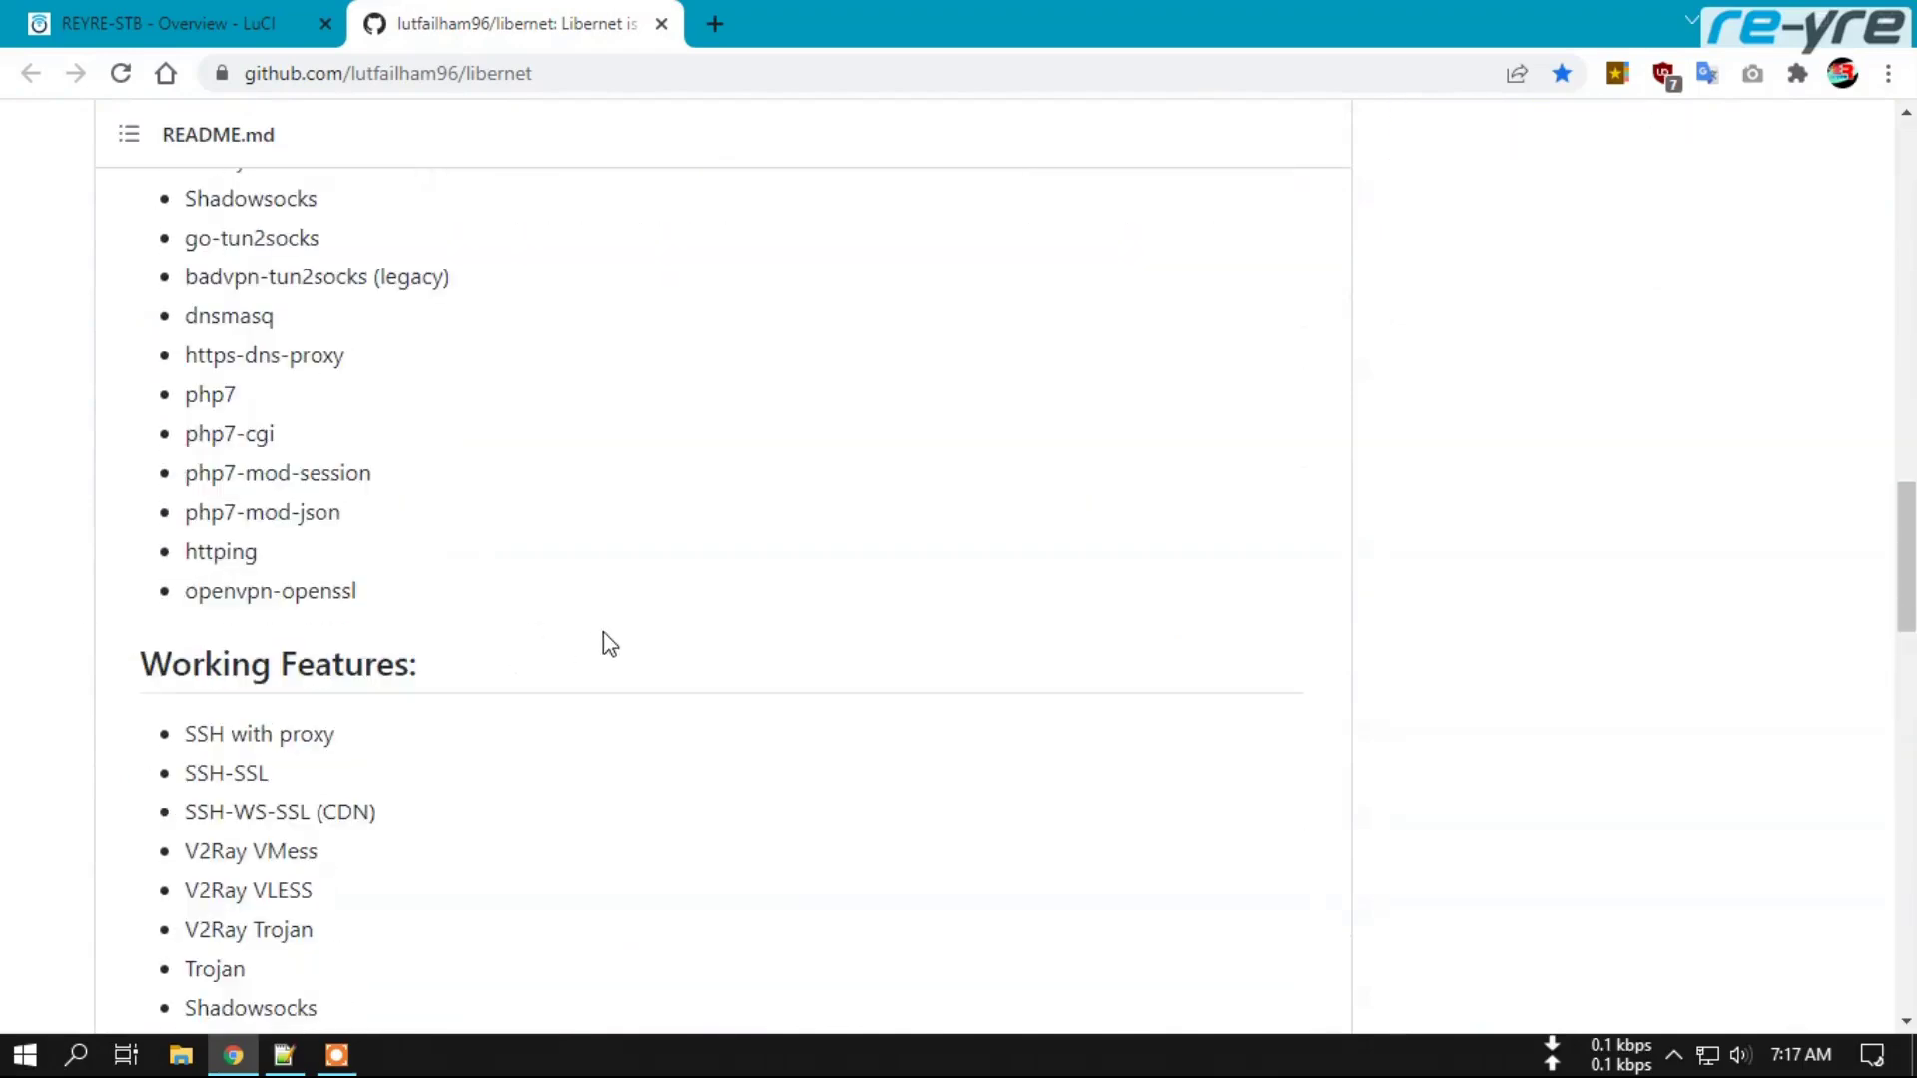
scroll(595, 642, "down", 4)
scroll(625, 642, "up", 9)
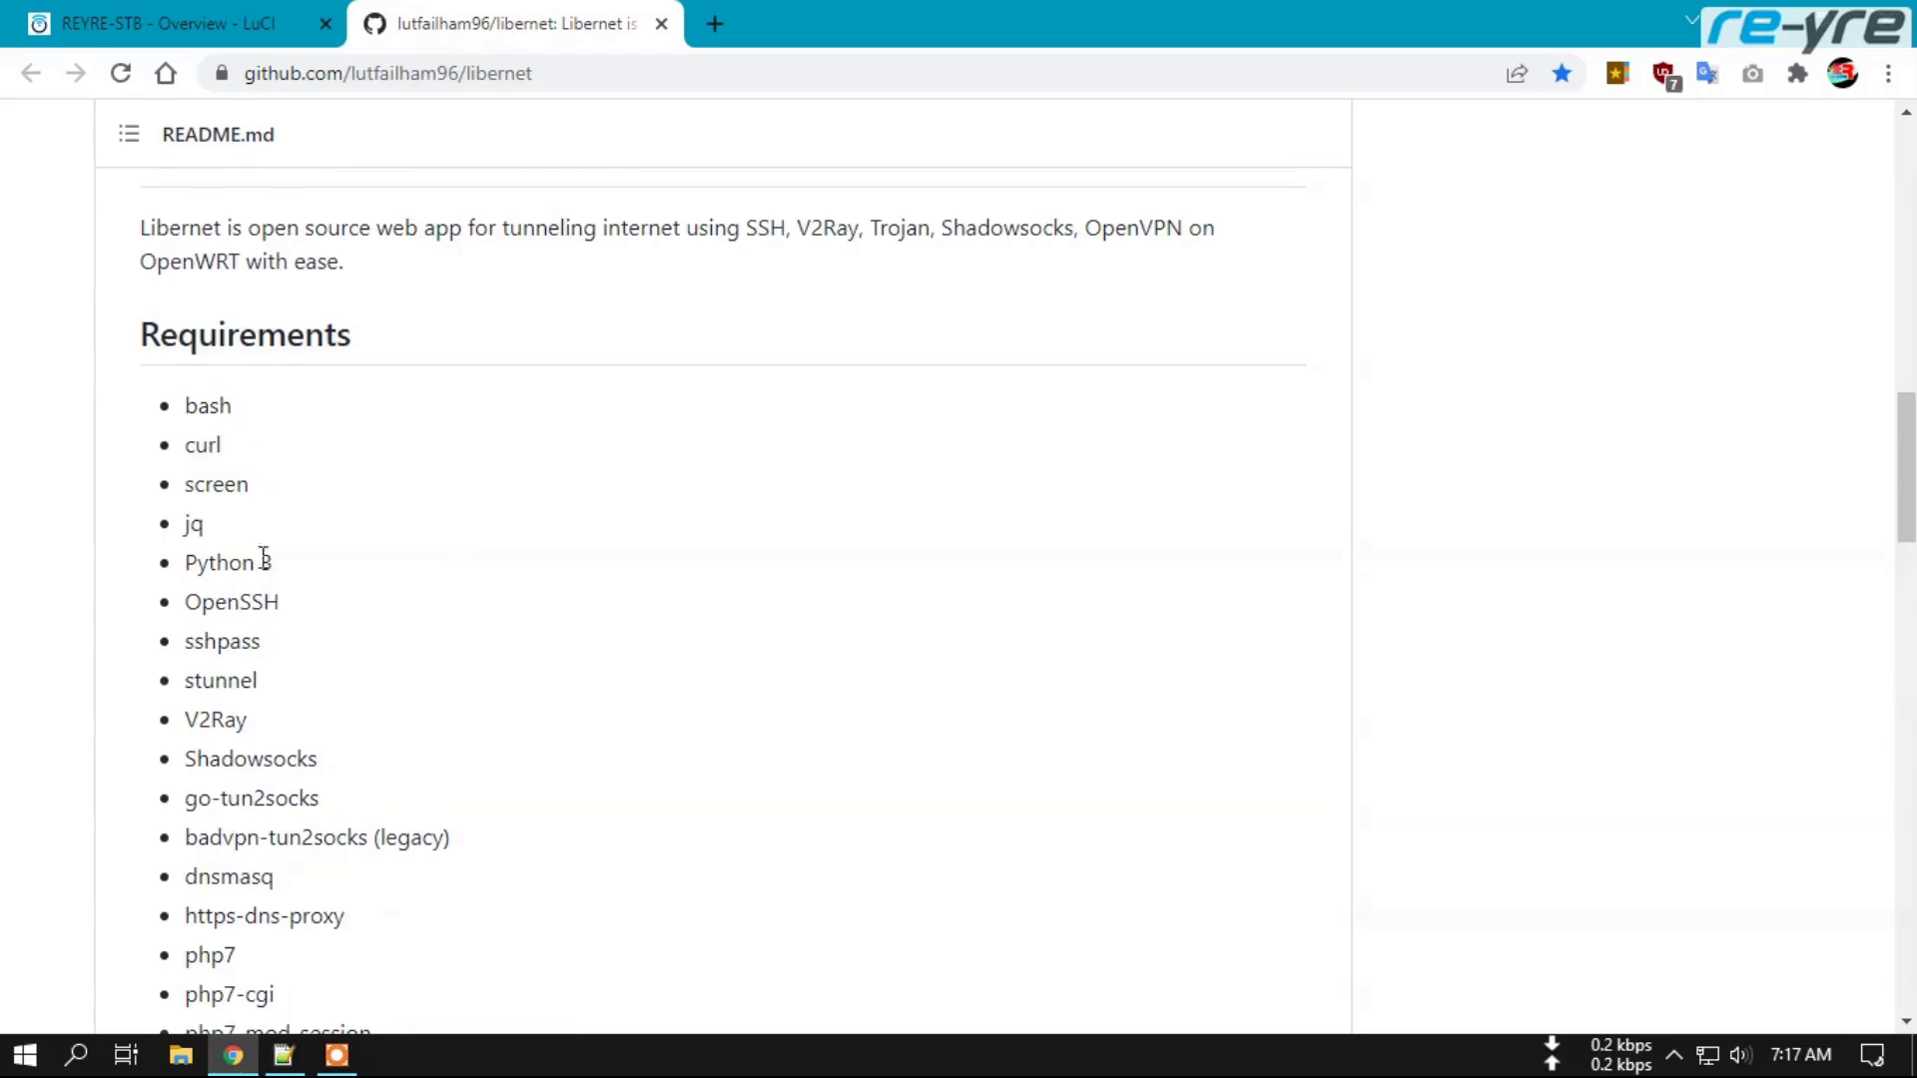
scroll(265, 685, "down", 4)
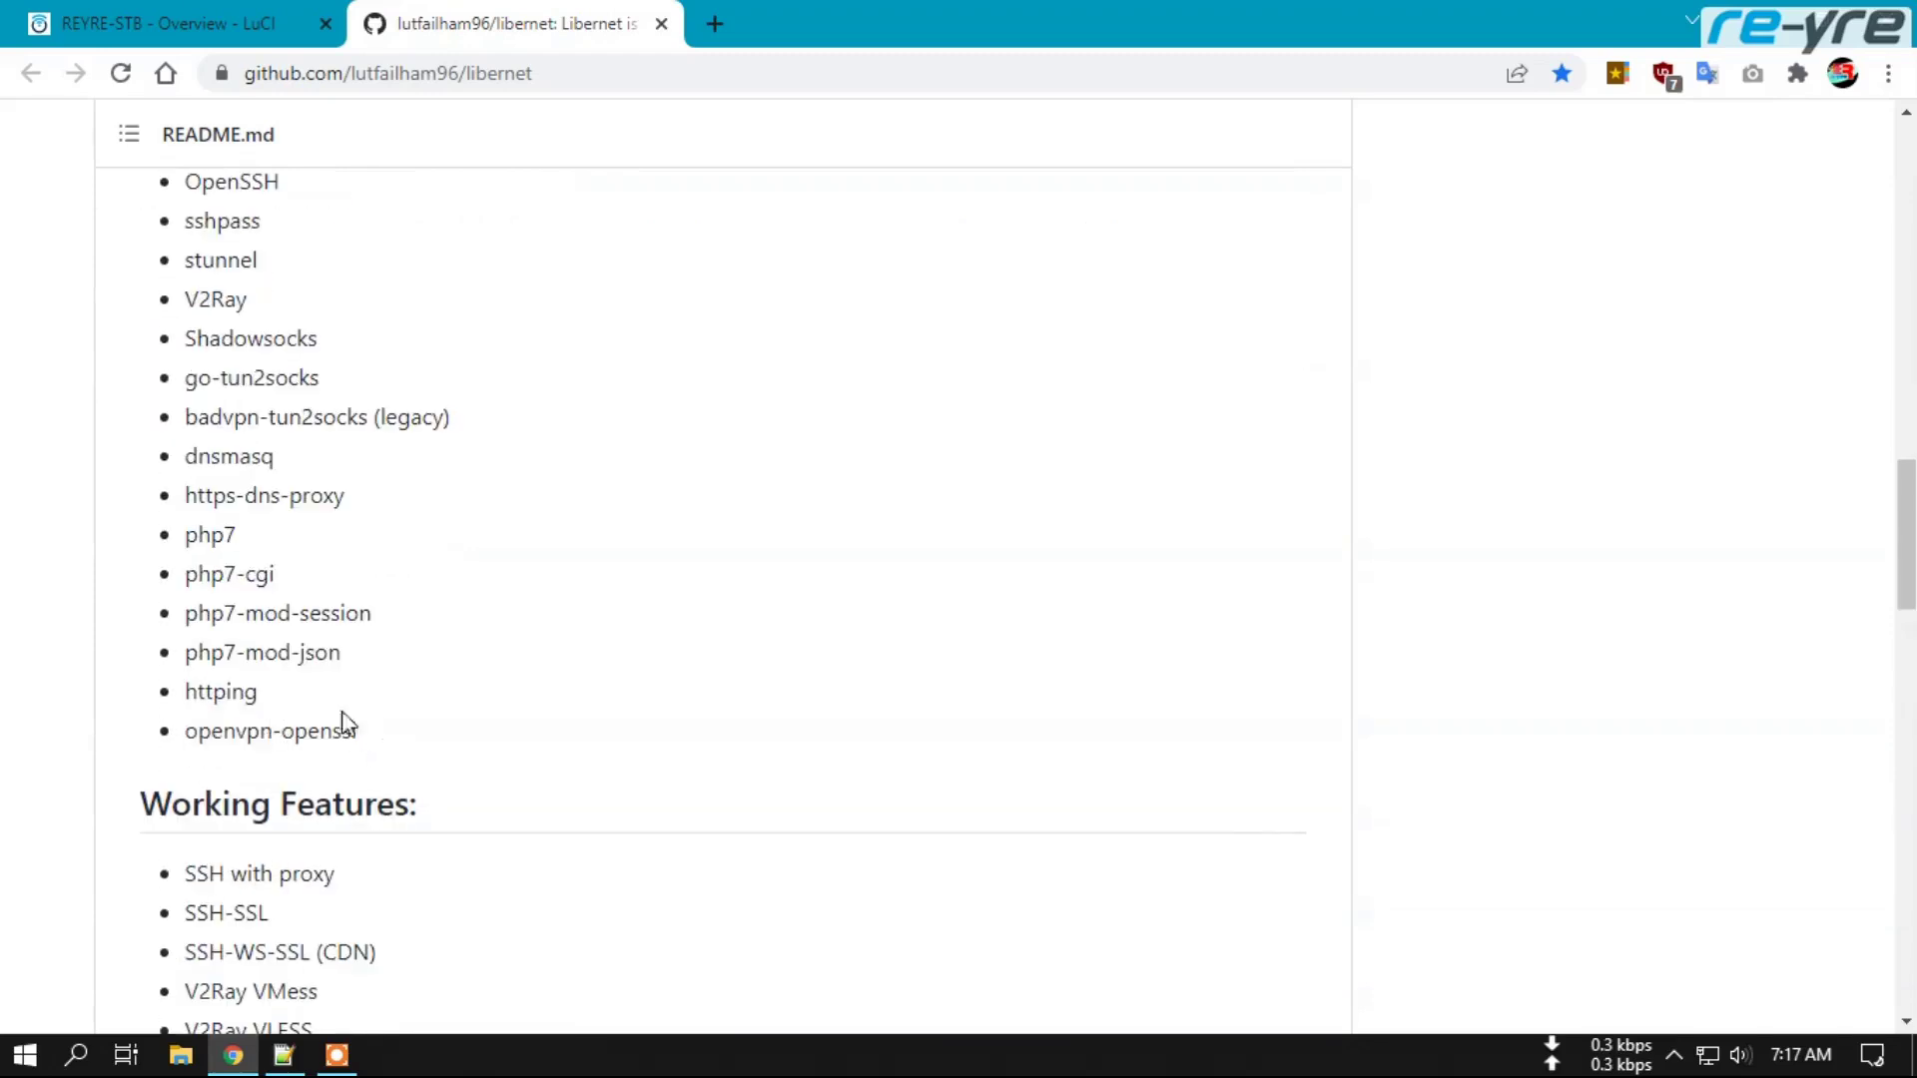
scroll(317, 459, "up", 2)
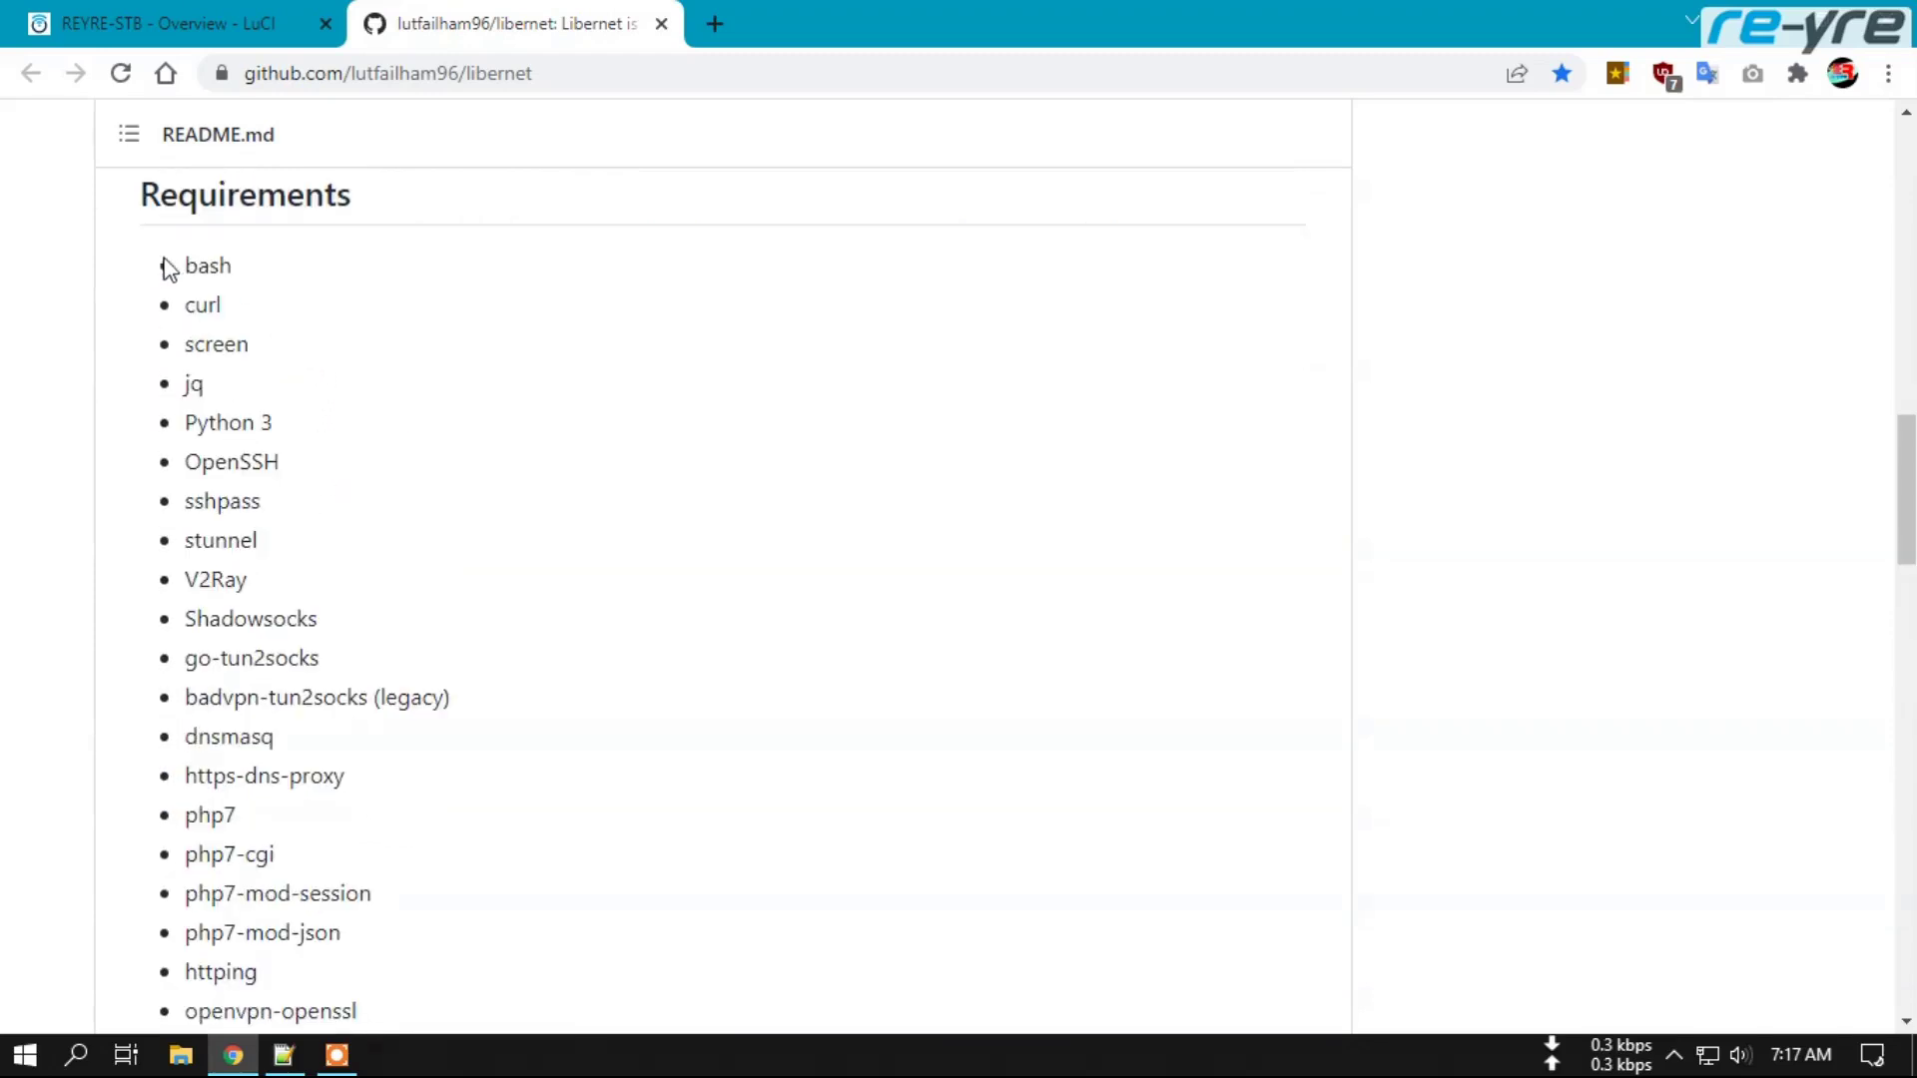
scroll(262, 599, "down", 3)
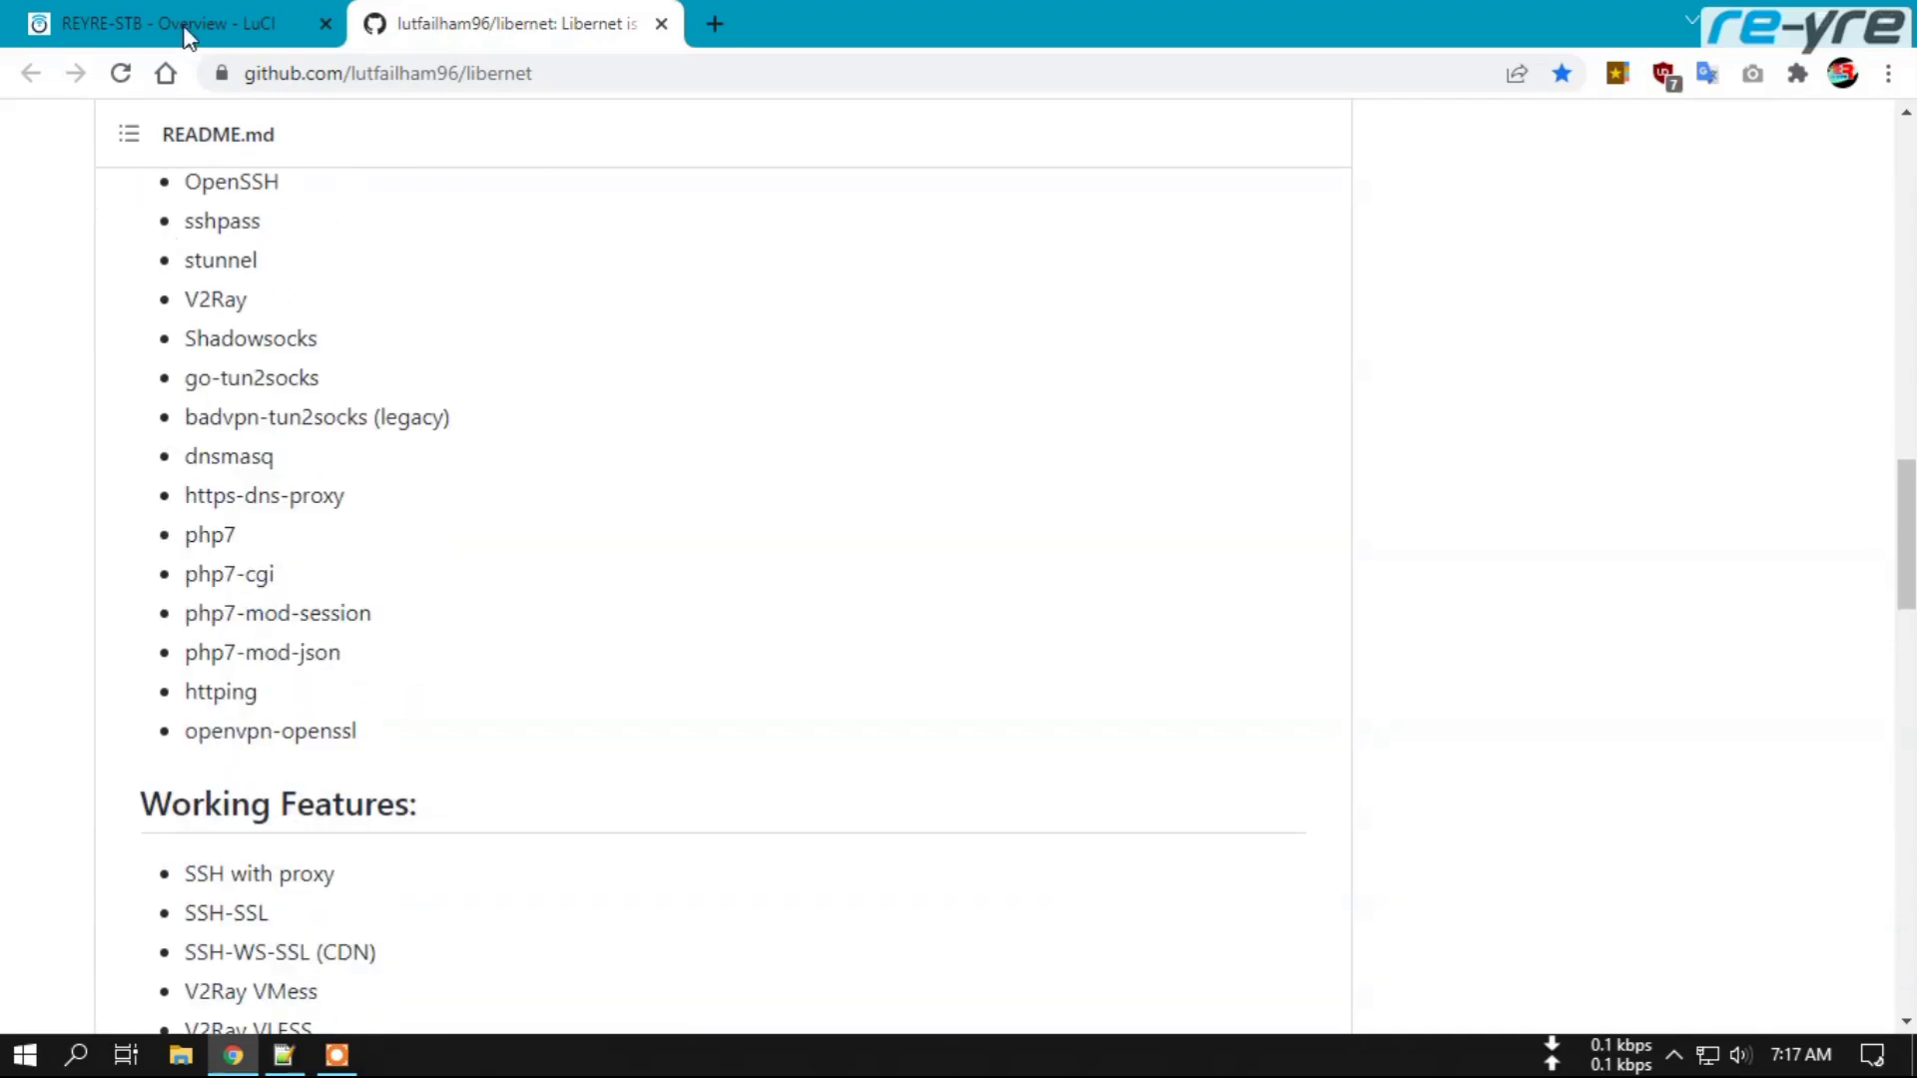
Open LuCI's System Terminal and run opkg update to refresh the router's package lists.
left_click(187, 30)
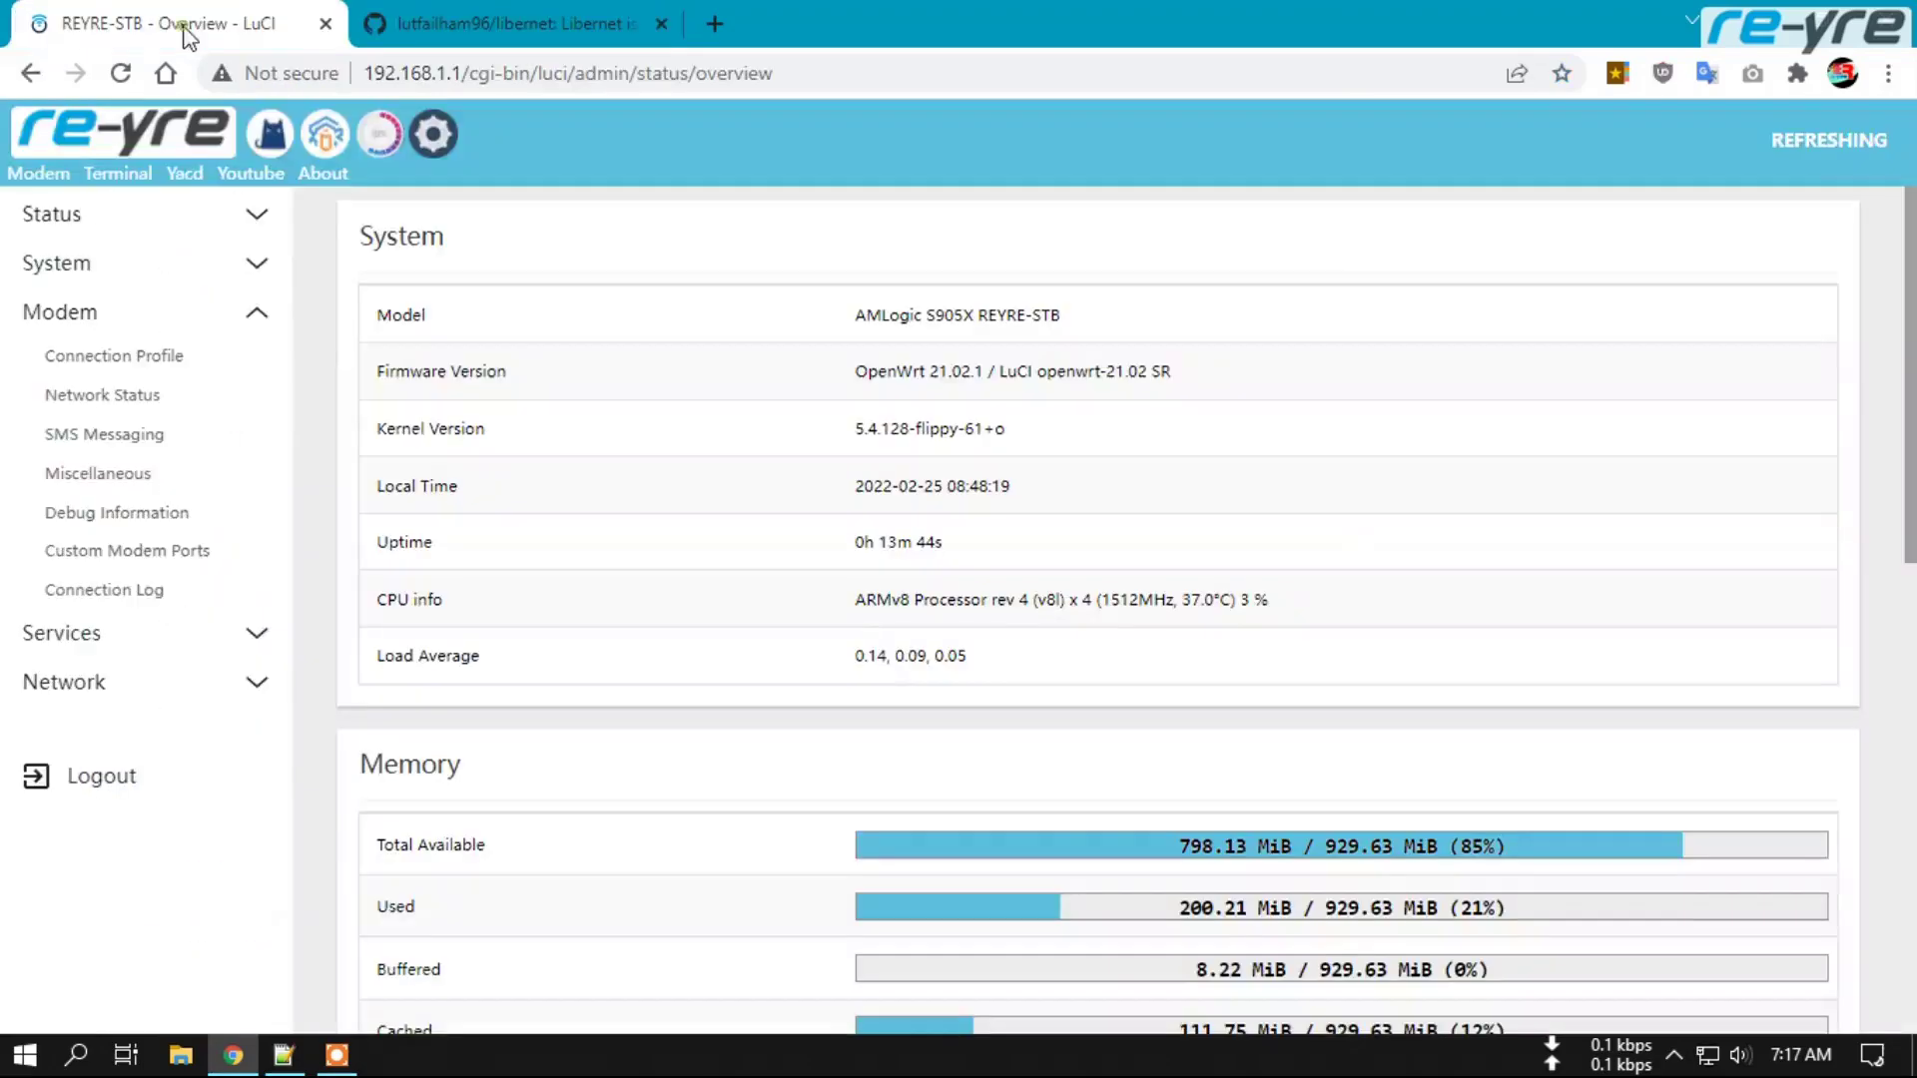
left_click(258, 281)
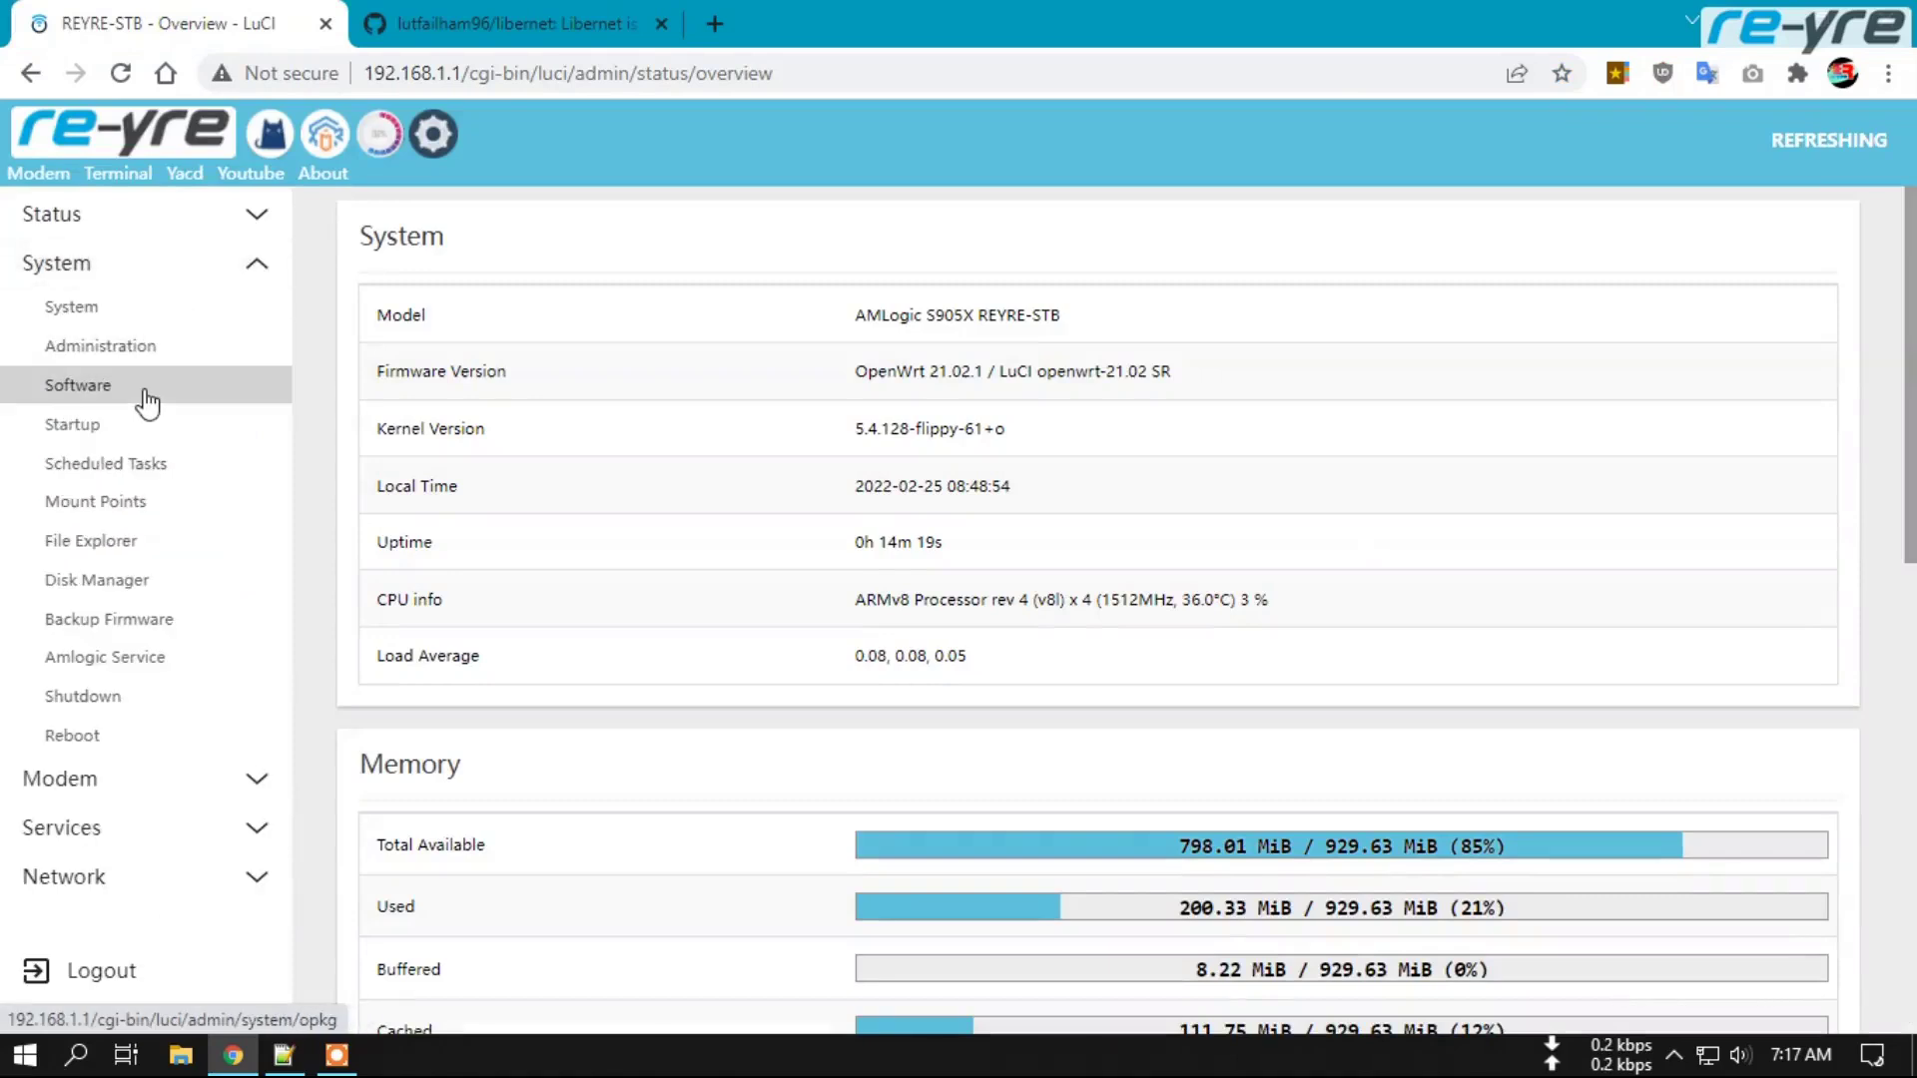
left_click(125, 178)
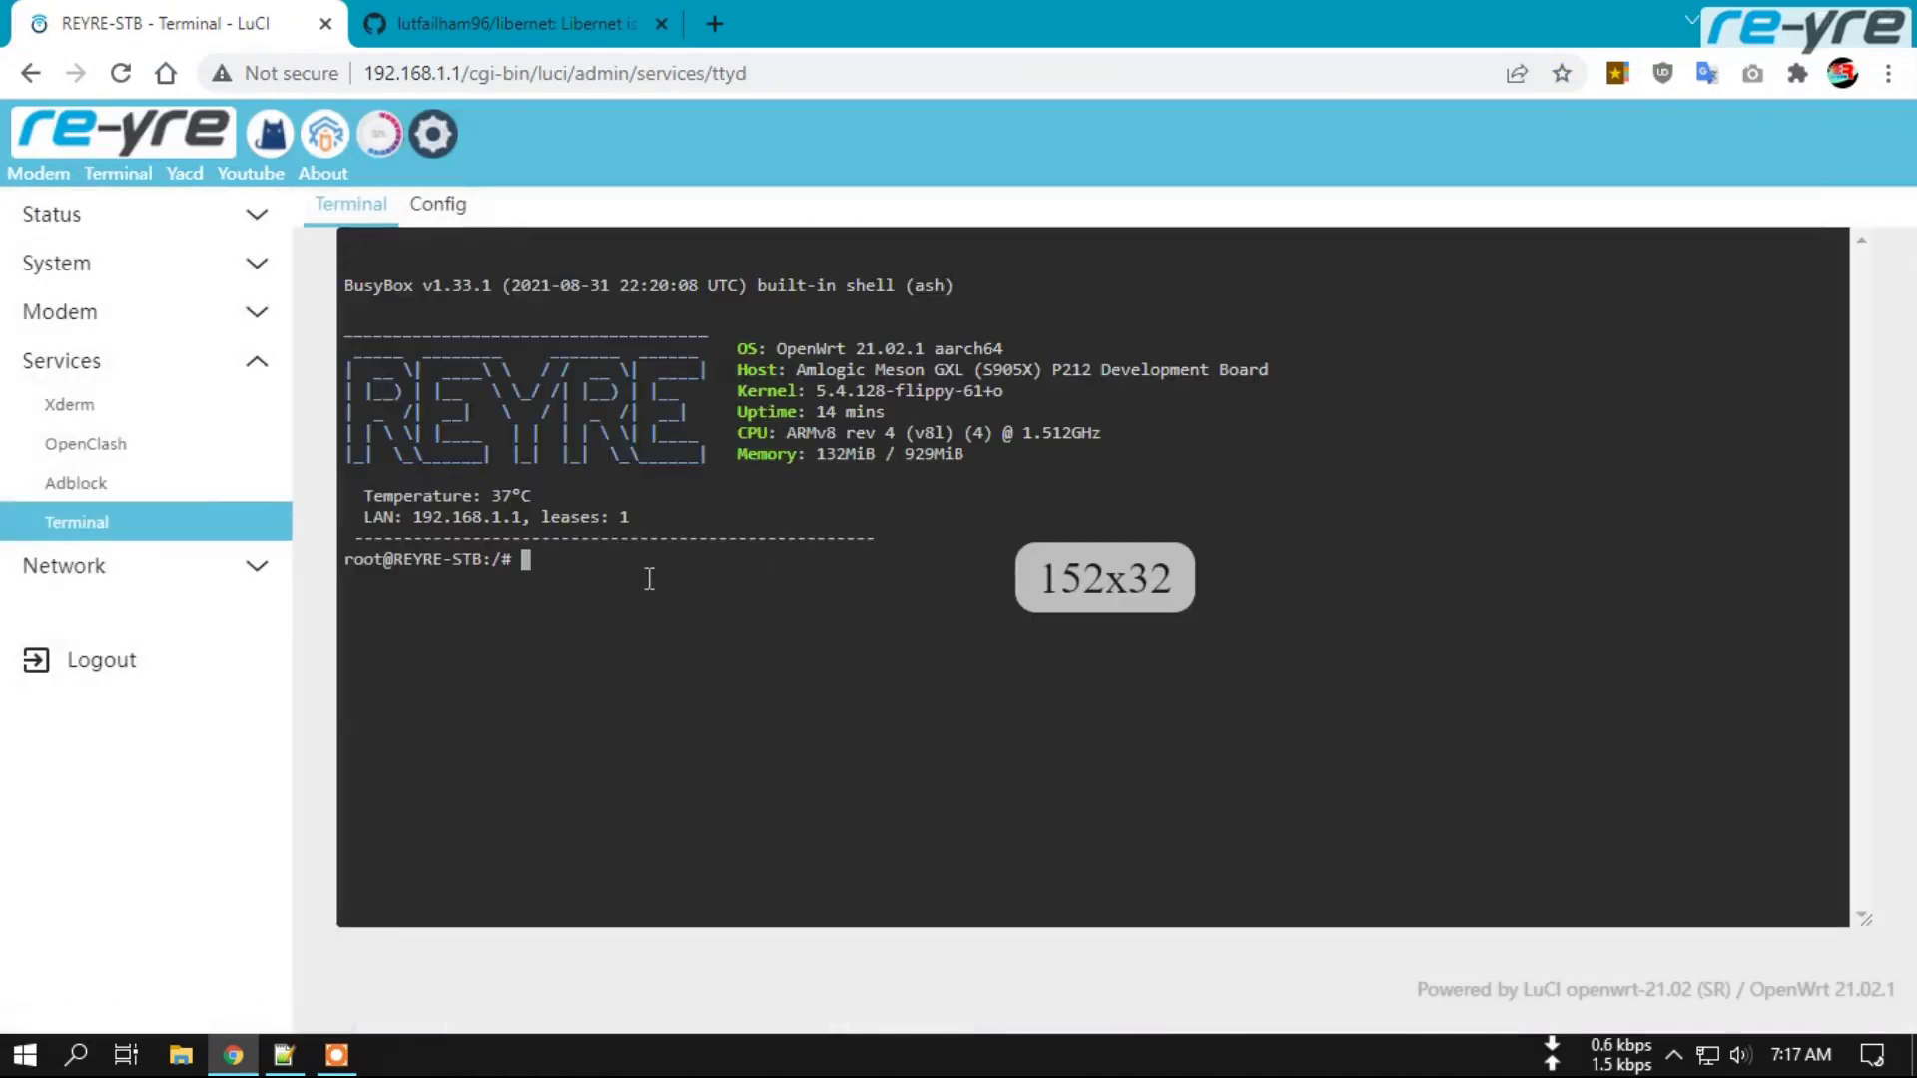
left_click(649, 579)
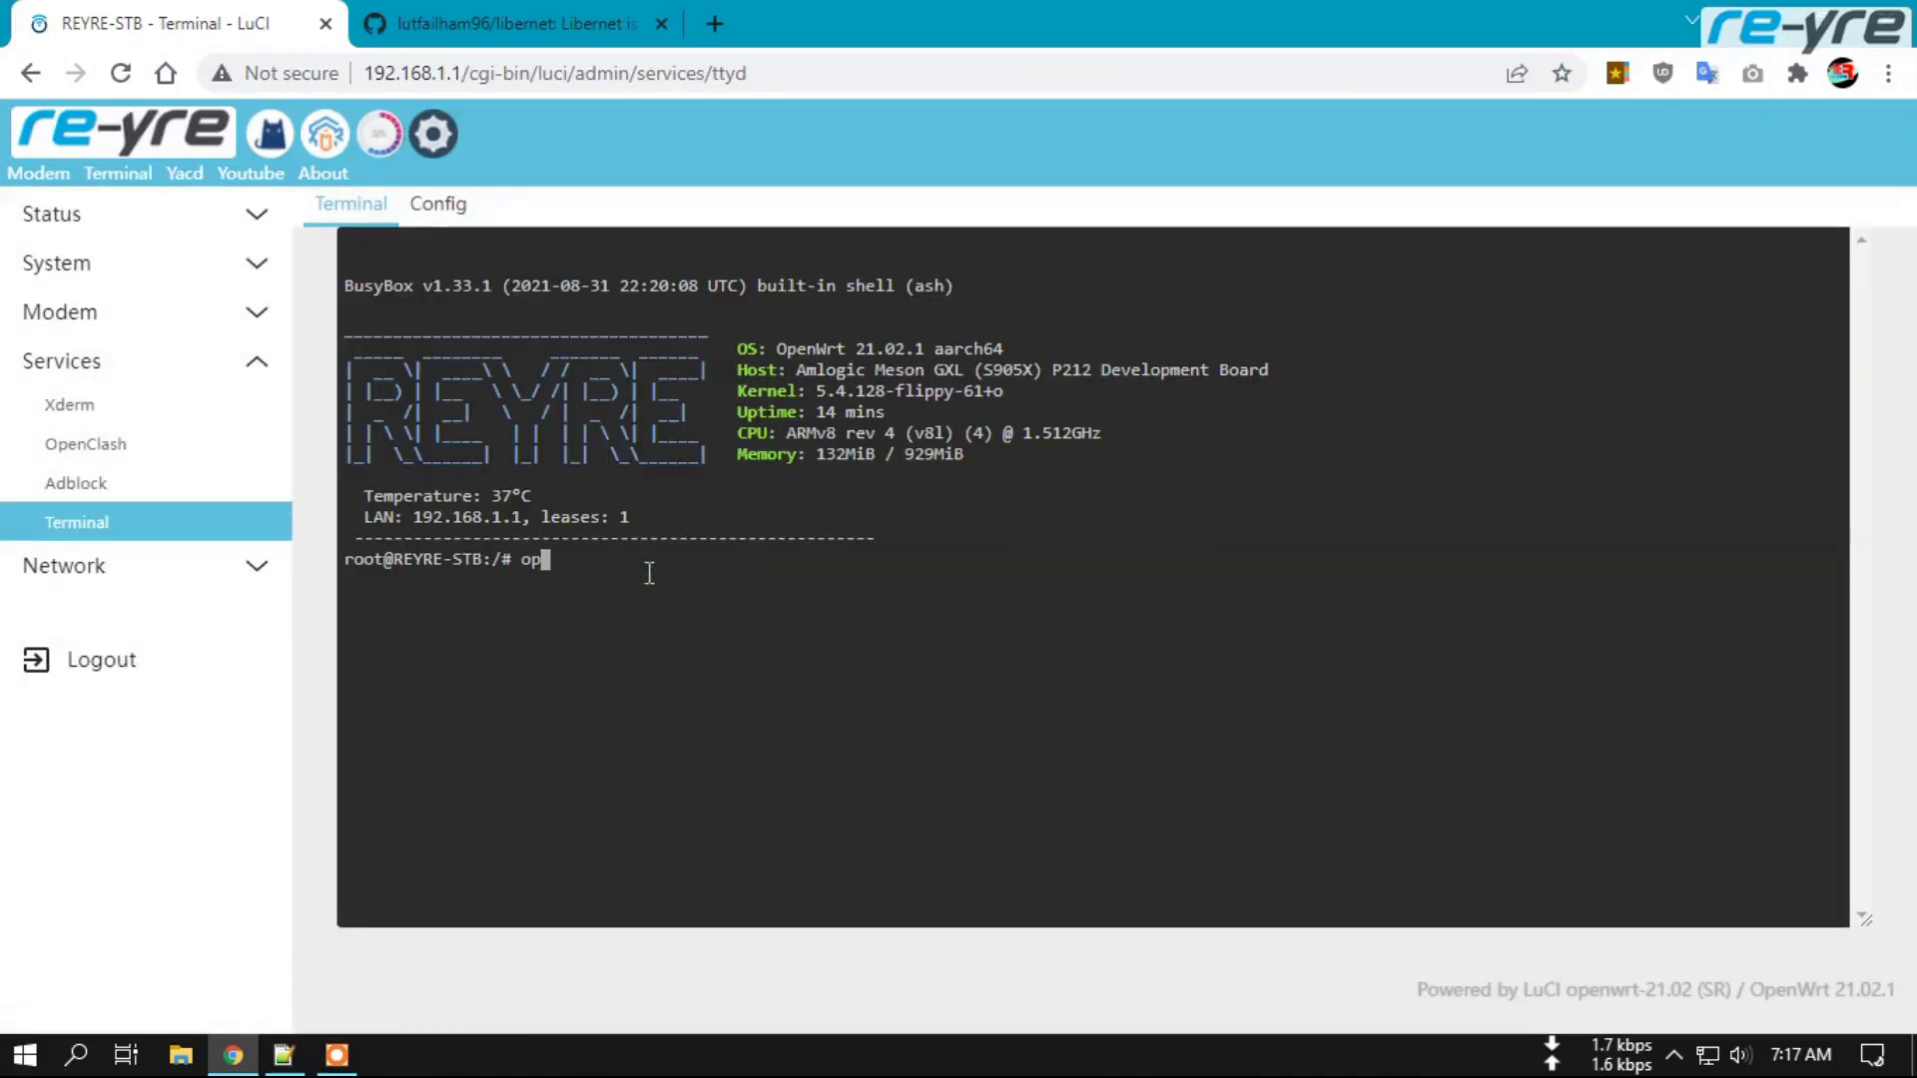
type("opkg update")
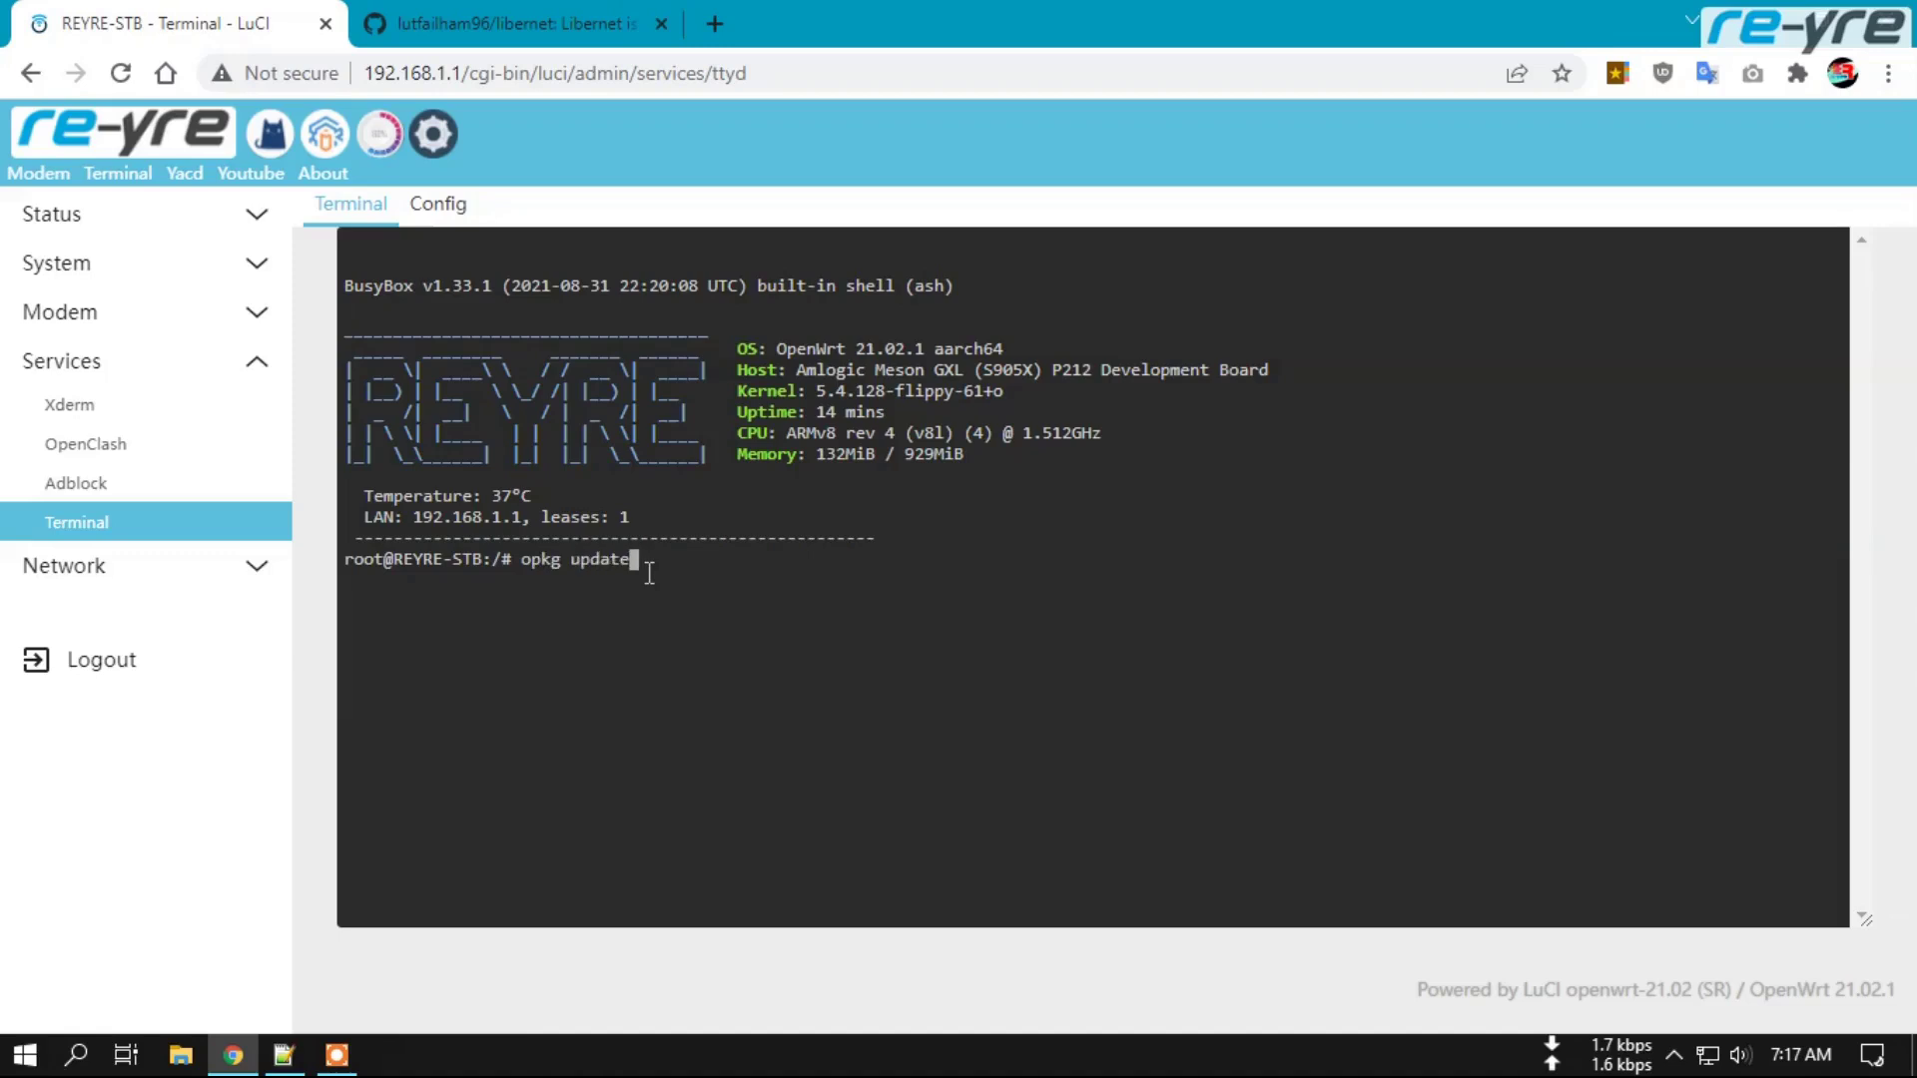
key("Return")
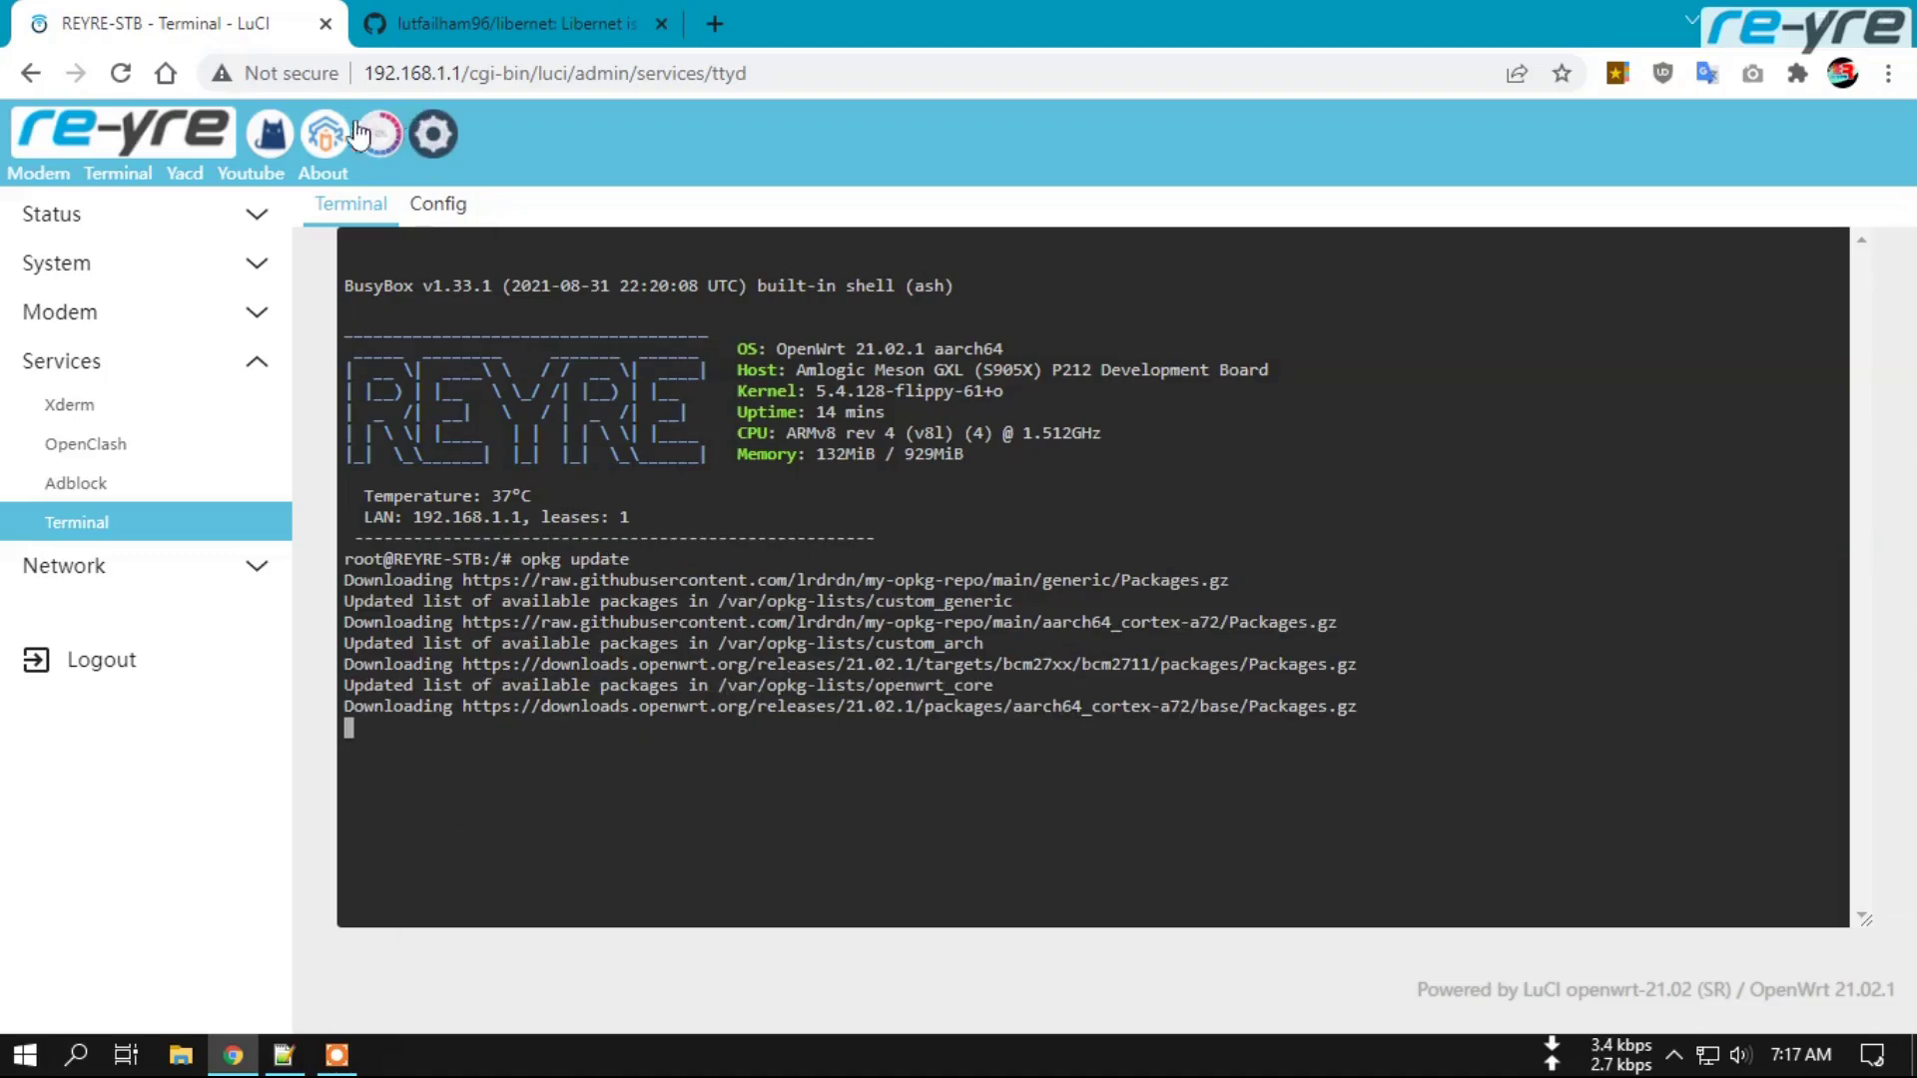
Copy 'bash' from the README and confirm in System > Software that bash 5.1-2 is installed.
left_click(444, 24)
scroll(432, 369, "up", 4)
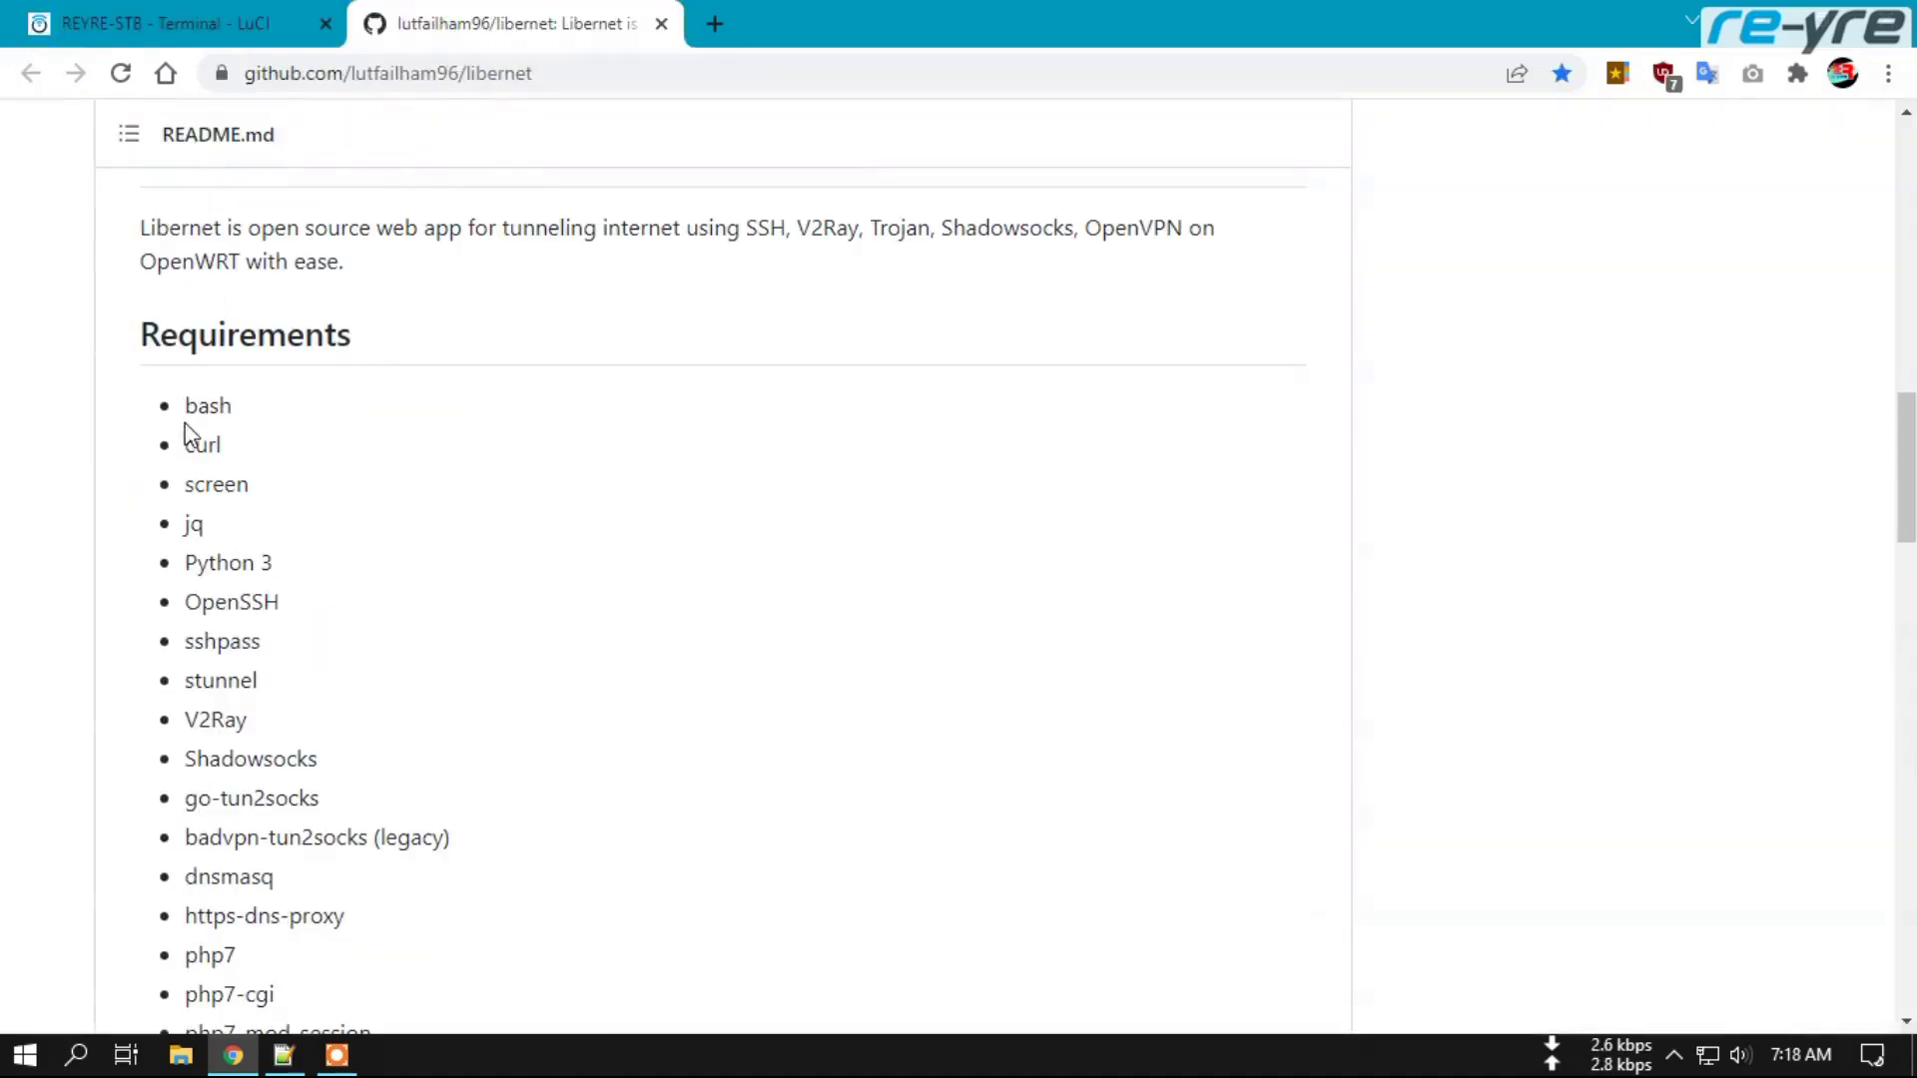
double_click(208, 405)
right_click(208, 405)
left_click(273, 430)
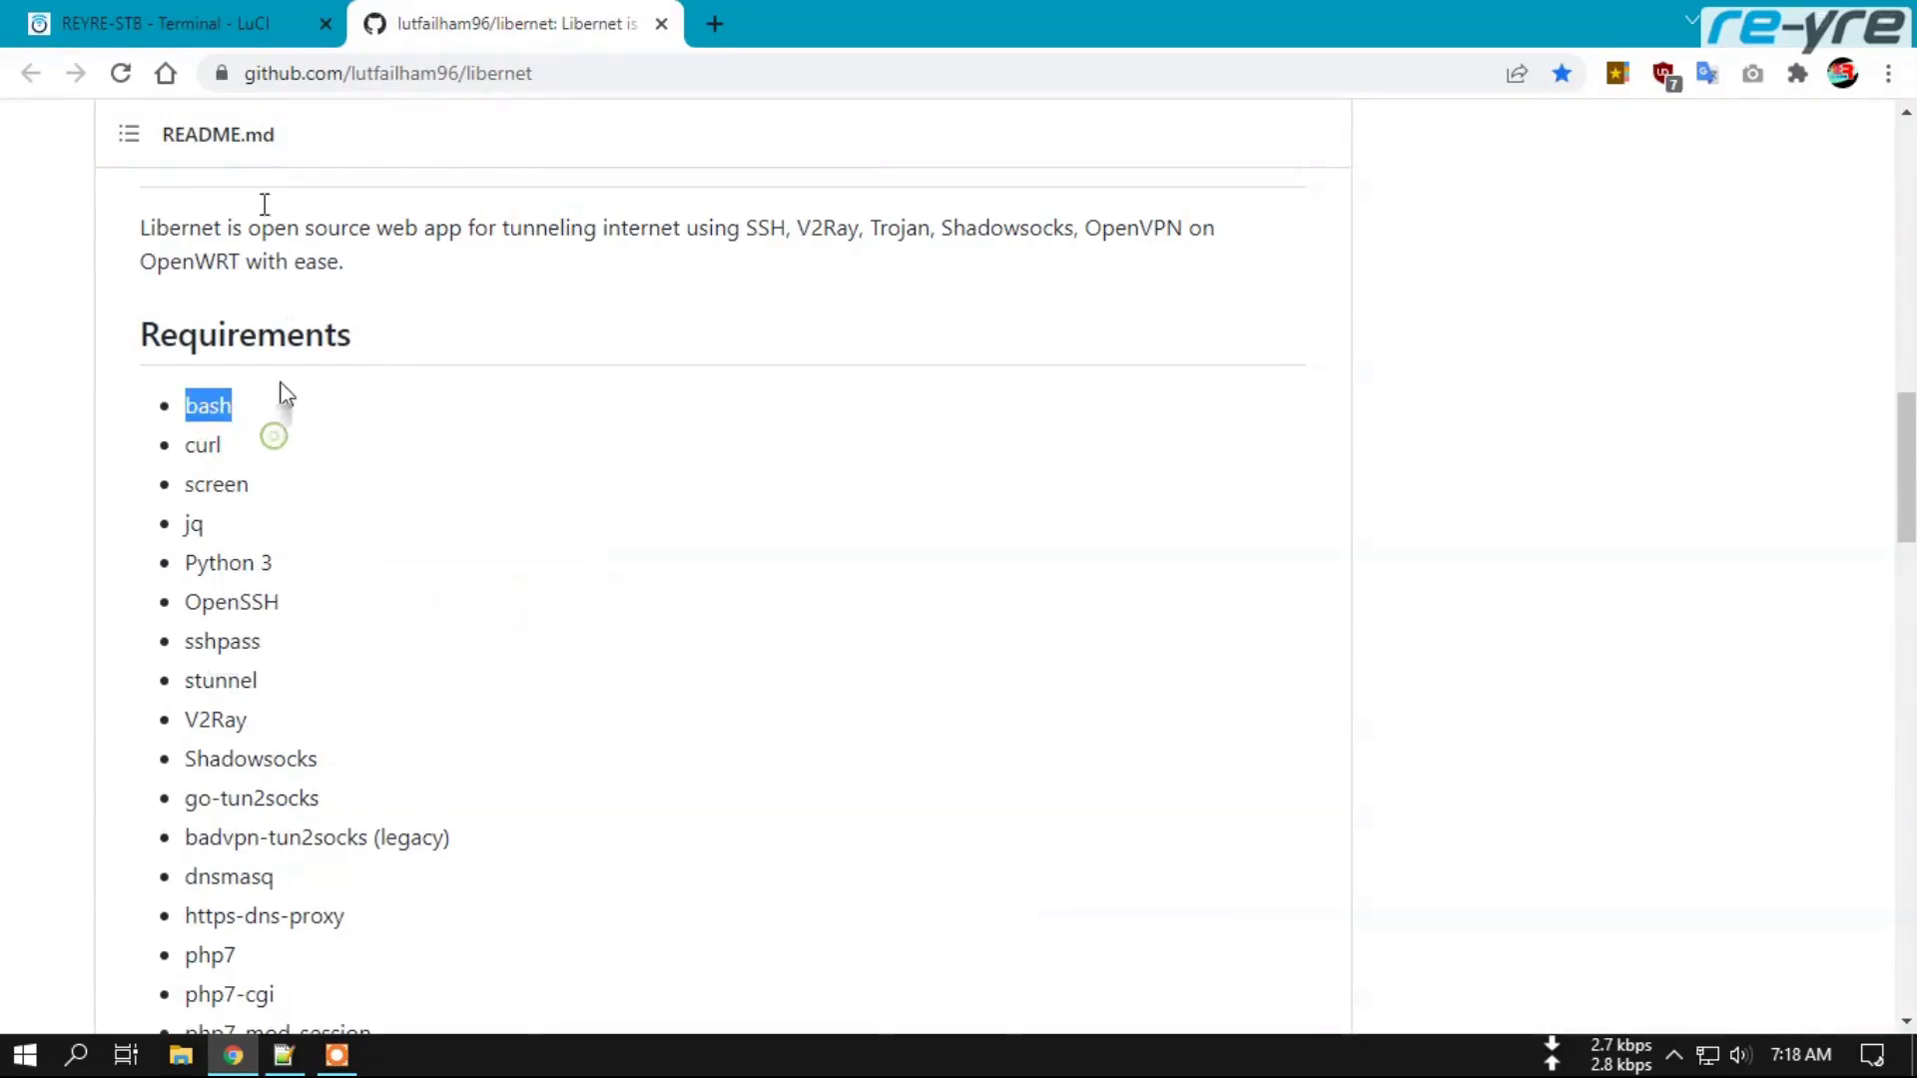
left_click(176, 22)
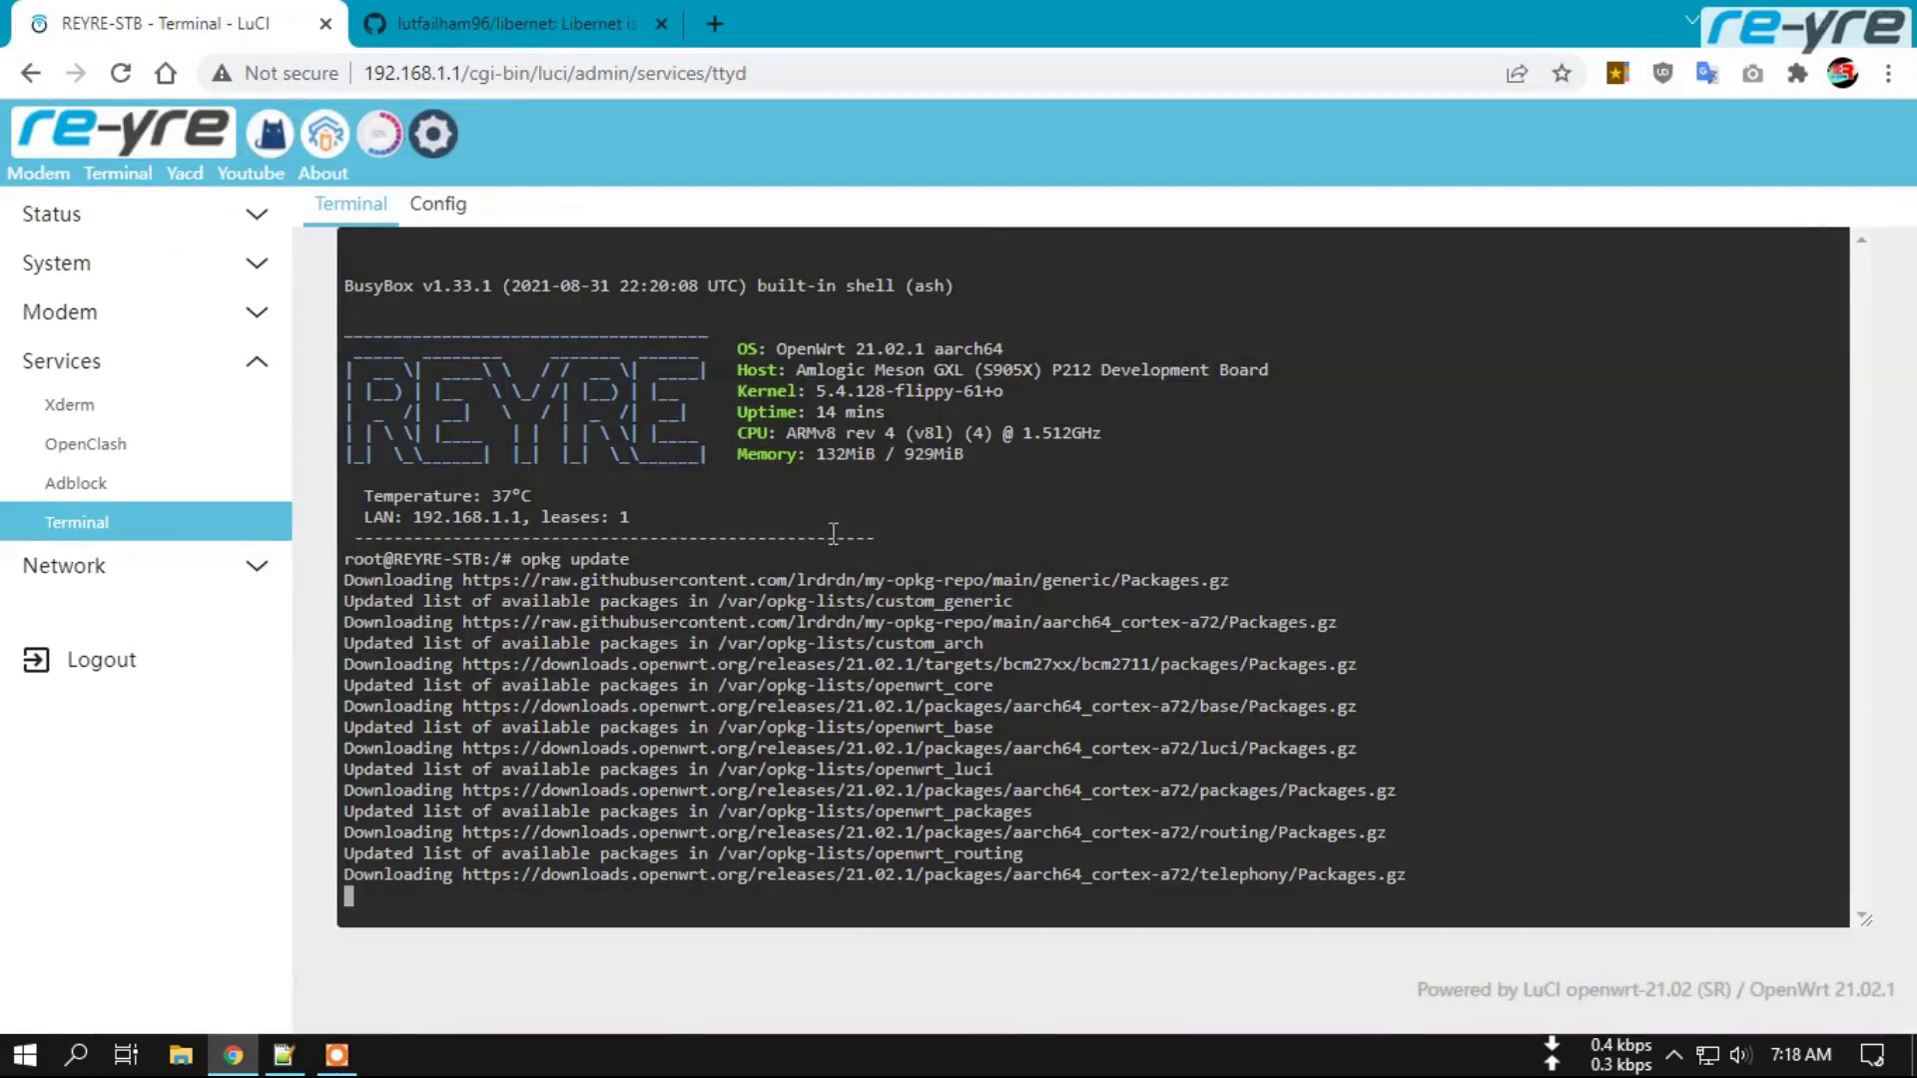
left_click(129, 274)
left_click(135, 389)
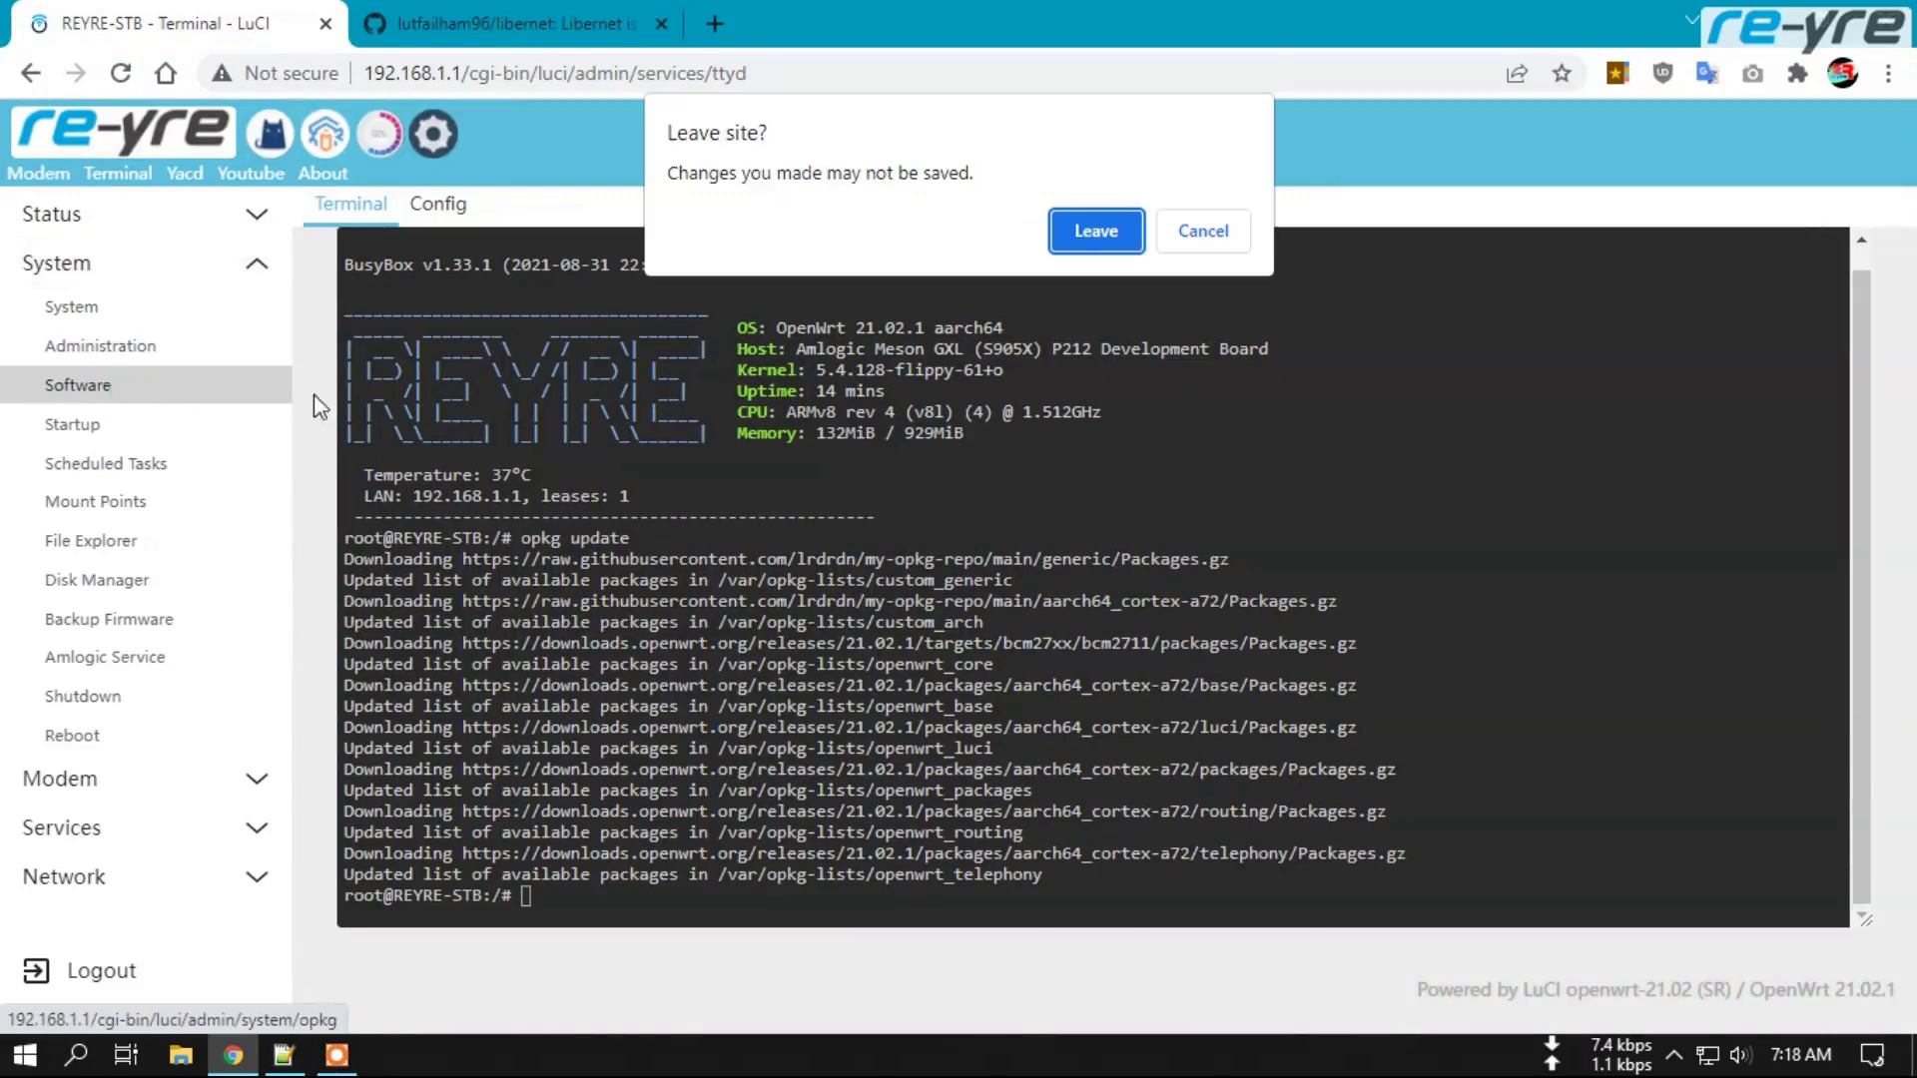
left_click(1096, 230)
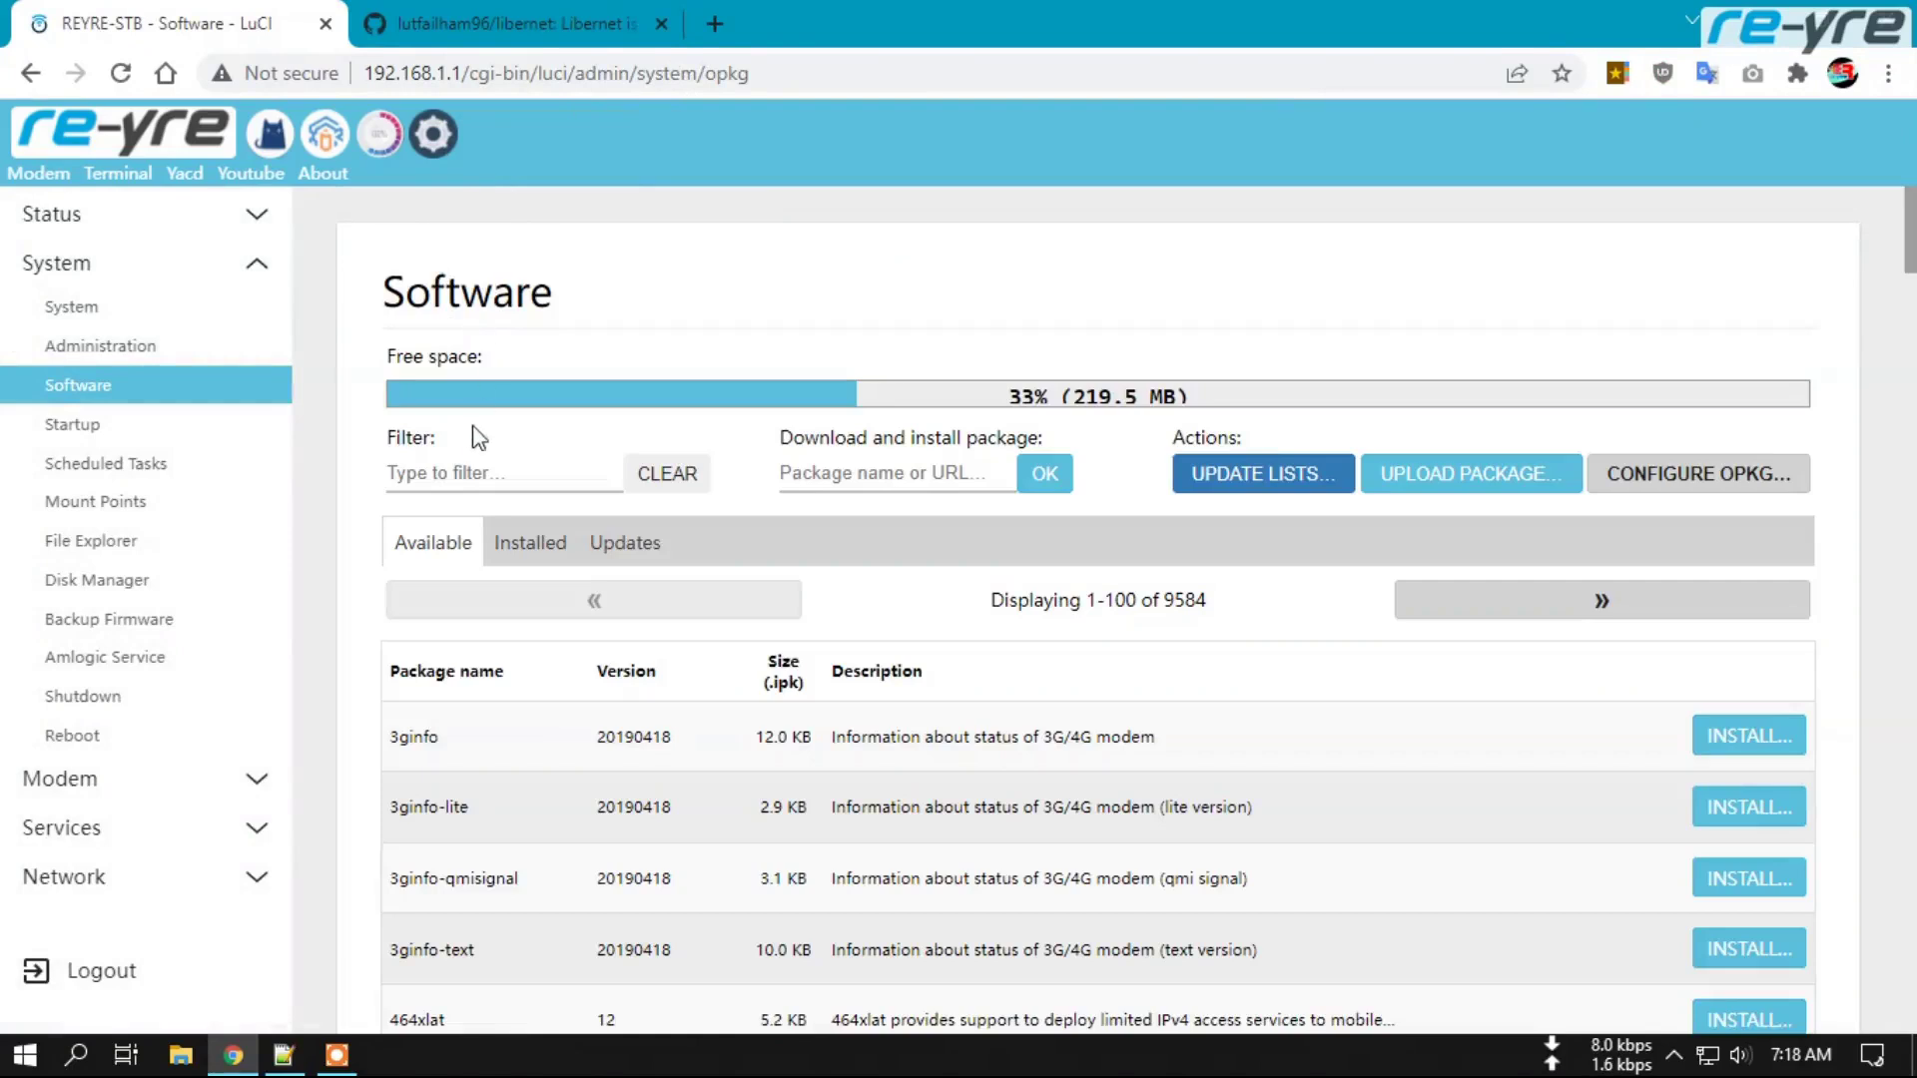
left_click(475, 470)
key("ctrl+v")
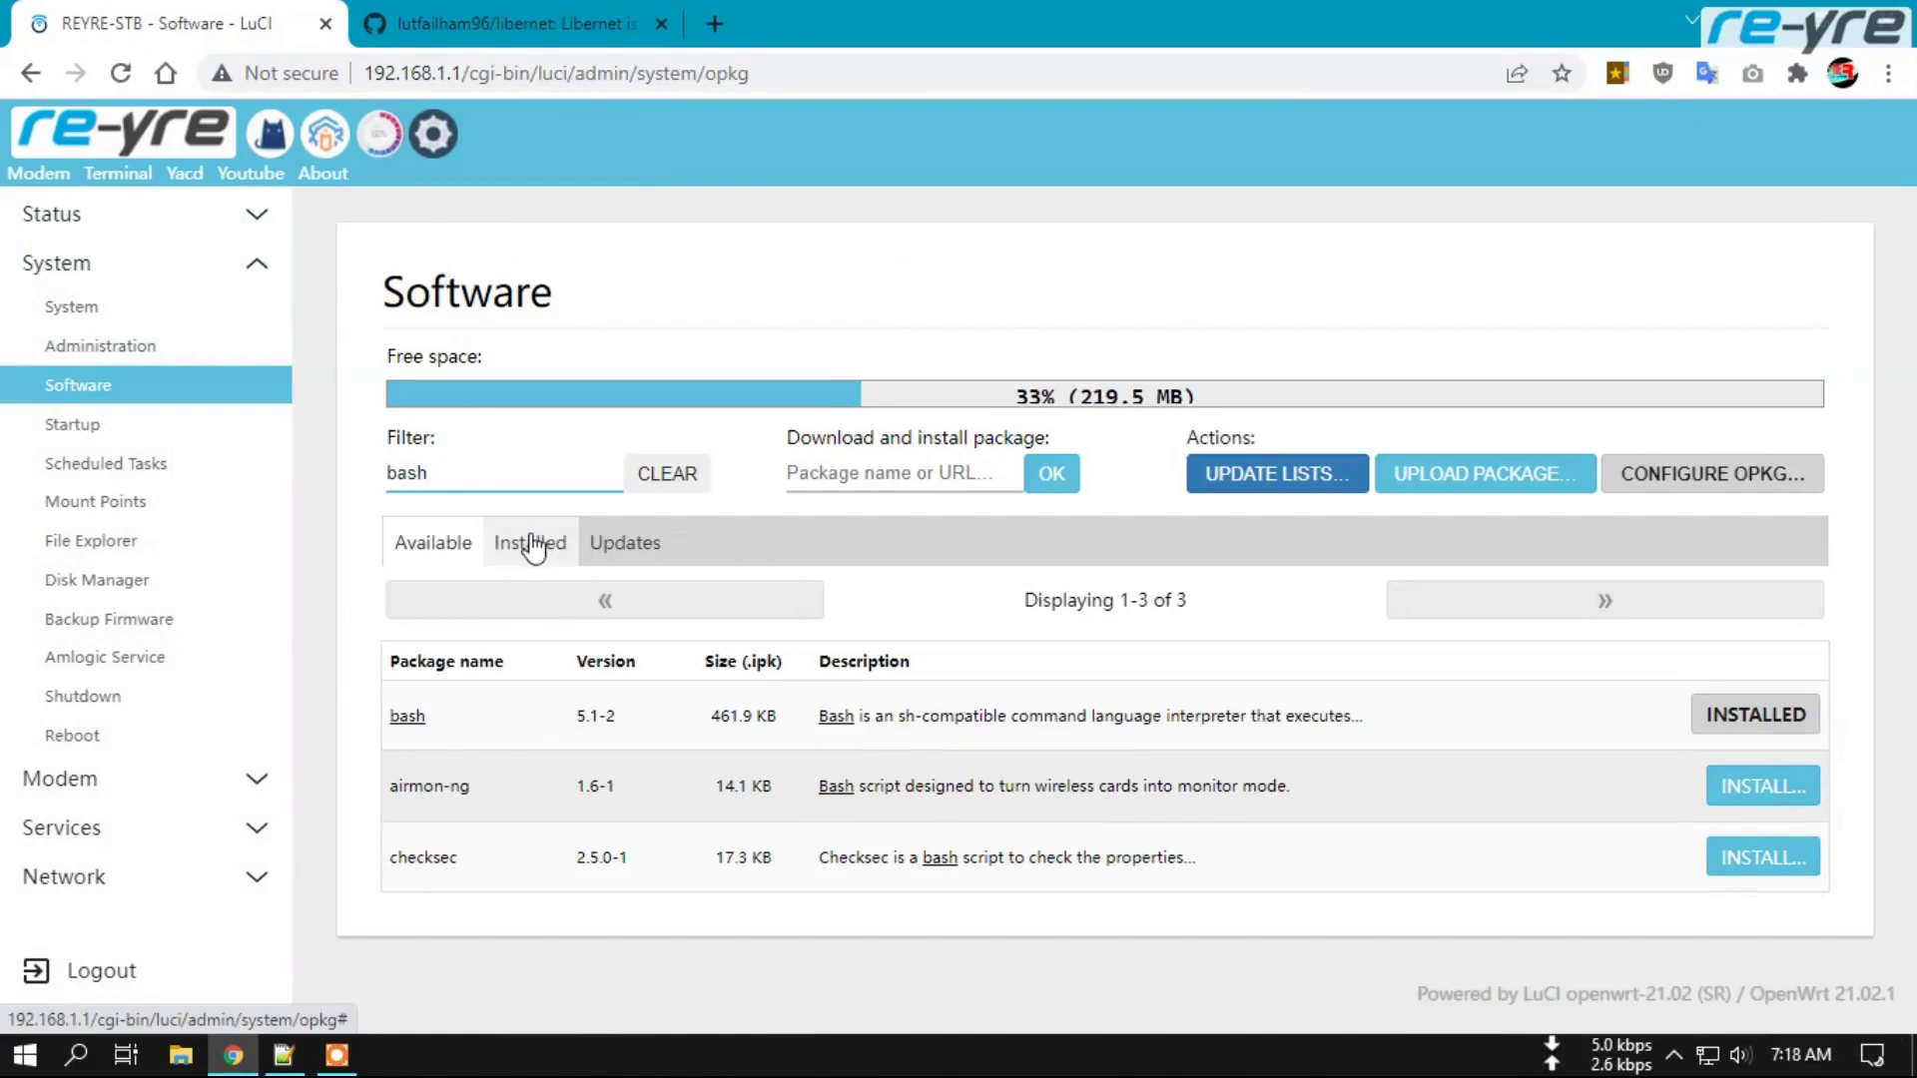
left_click(532, 544)
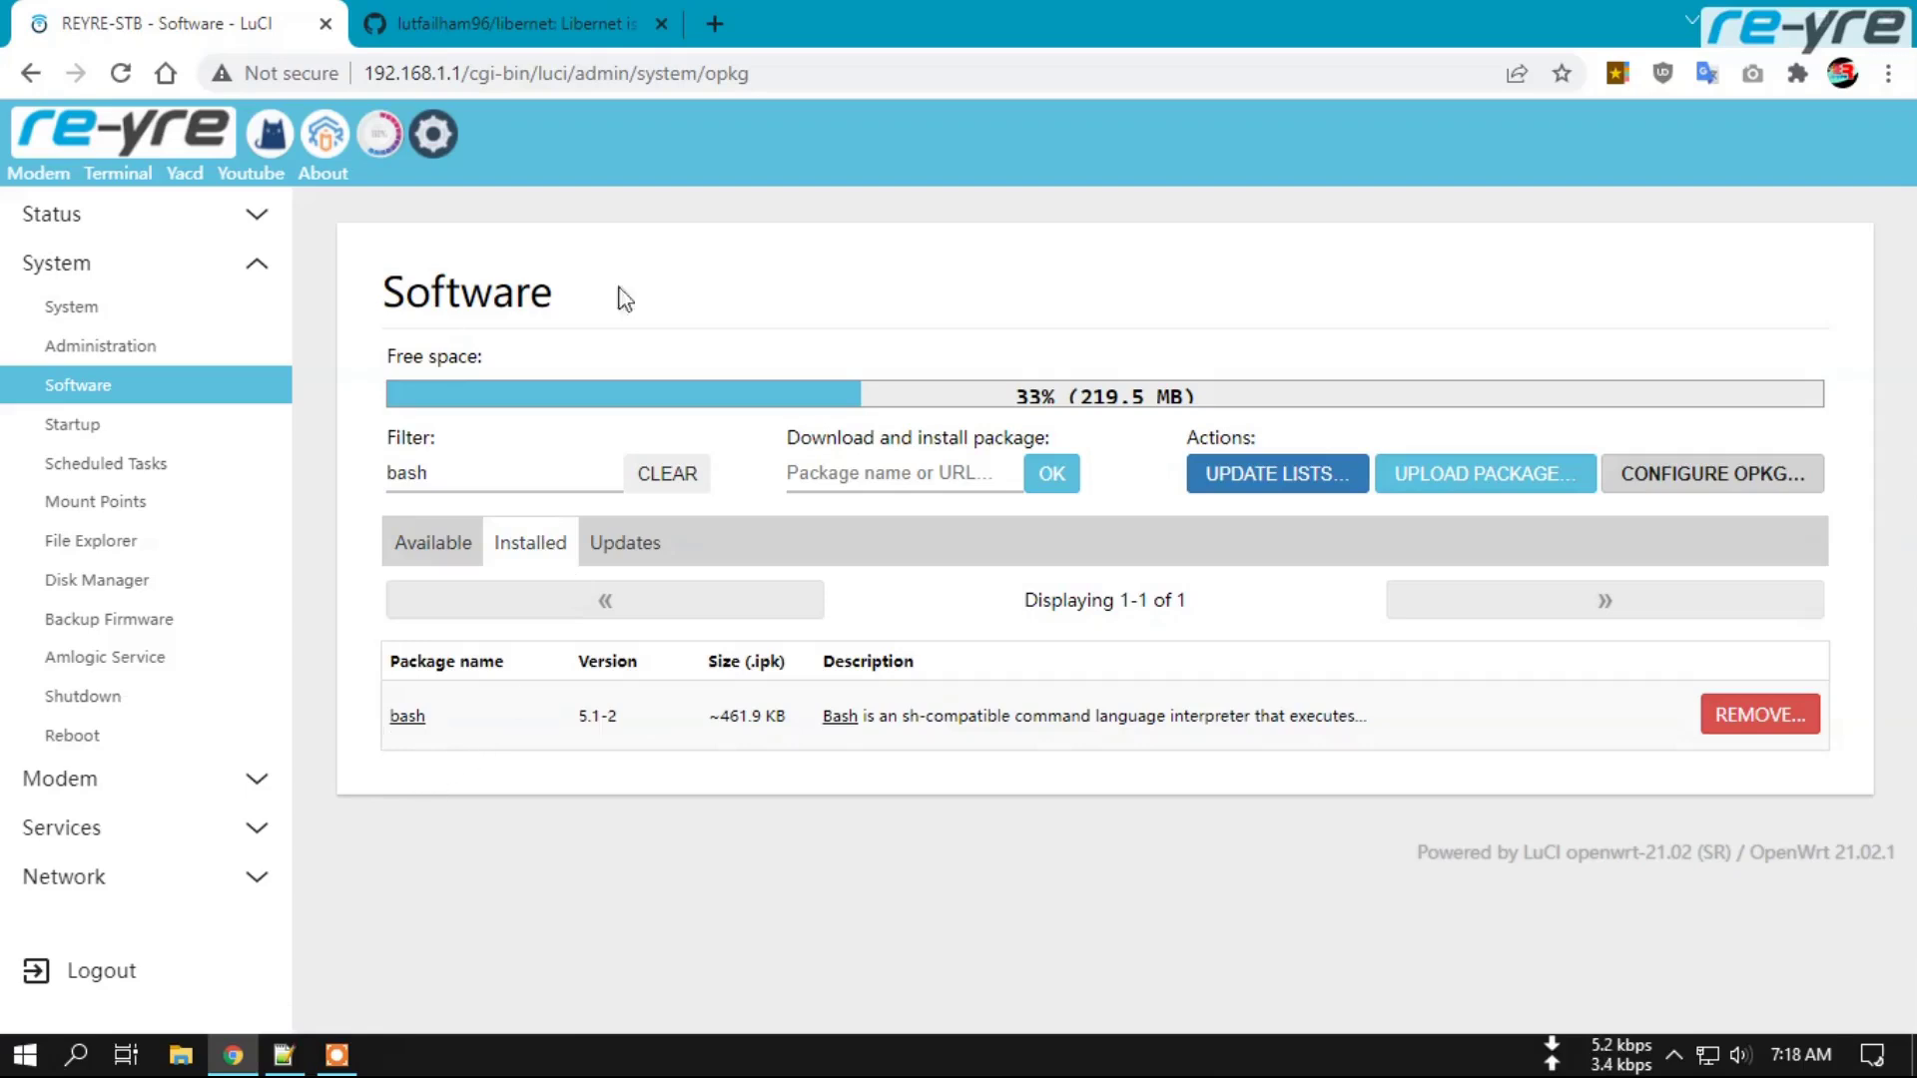
Copy 'curl' from the README and confirm curl 7.79.1-1 and libcurl4 are installed.
left_click(504, 23)
double_click(202, 444)
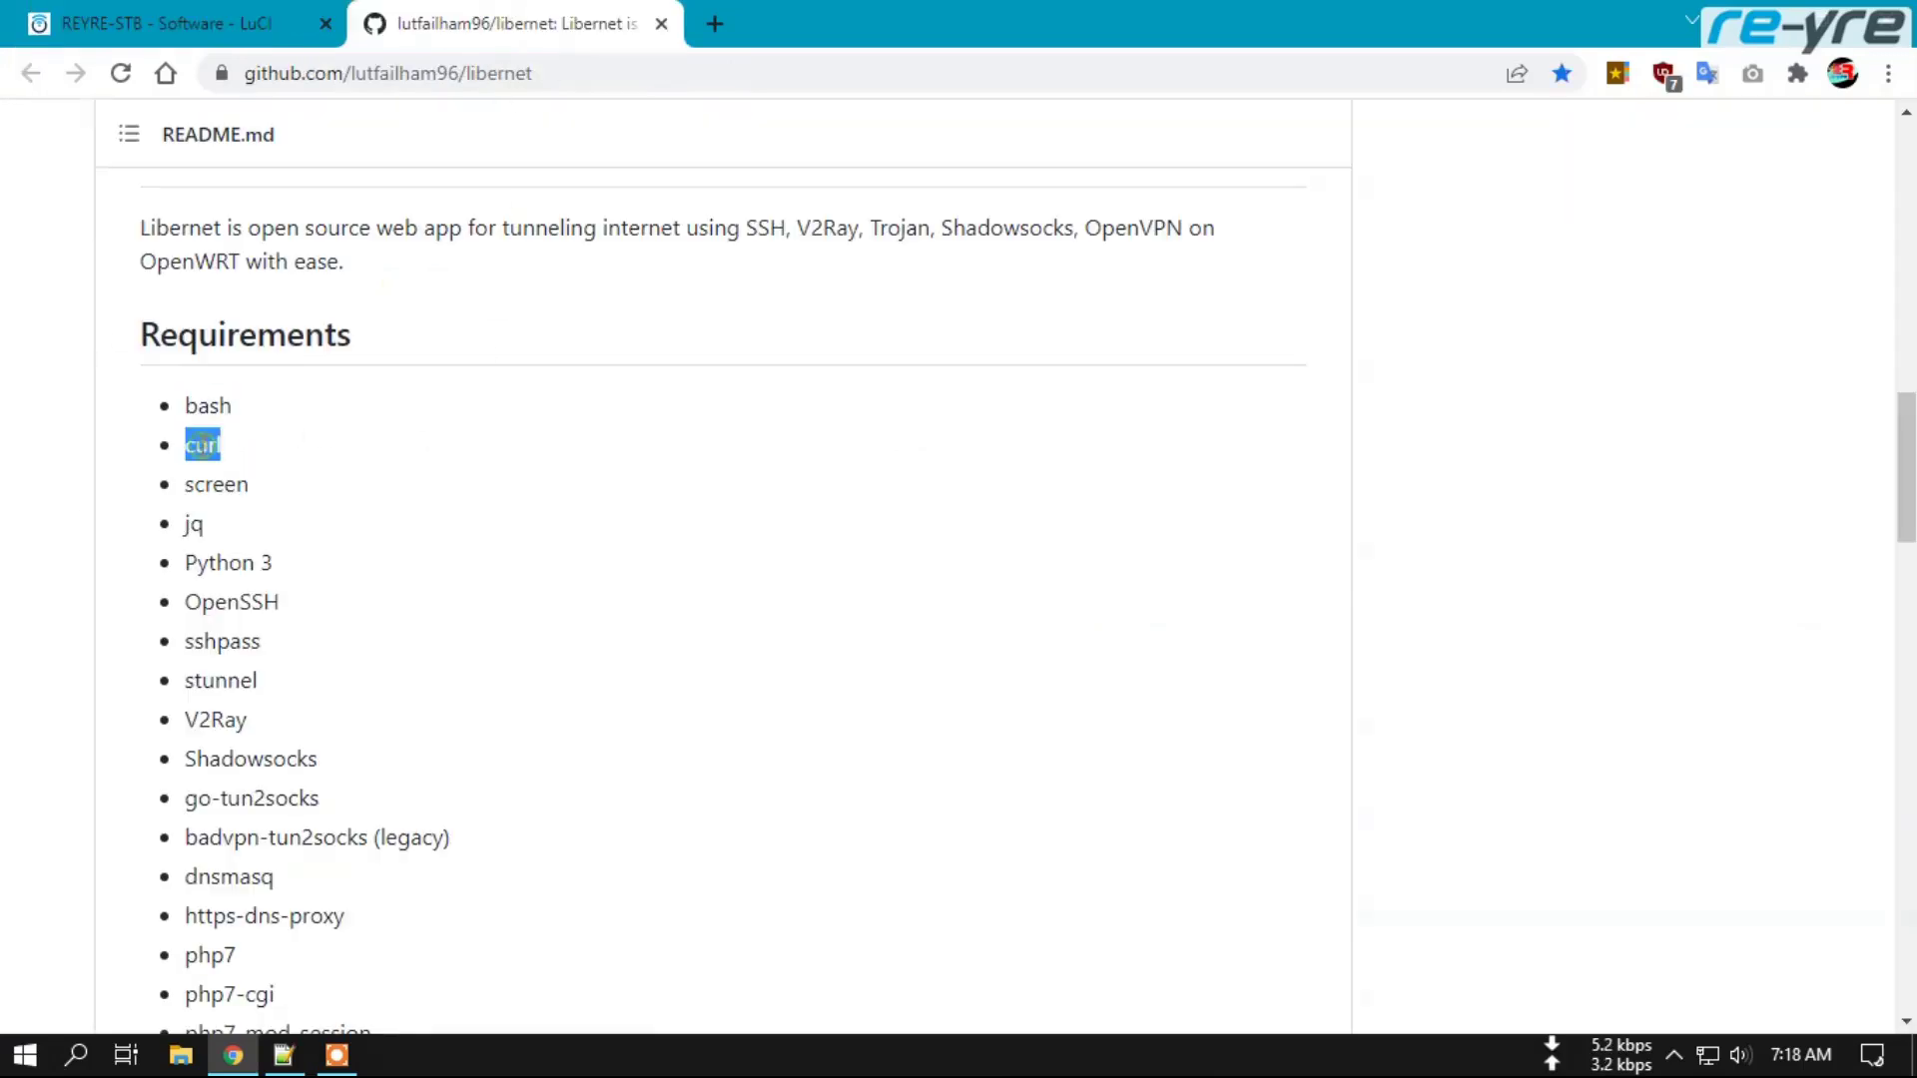
key("ctrl+c")
left_click(149, 20)
double_click(480, 469)
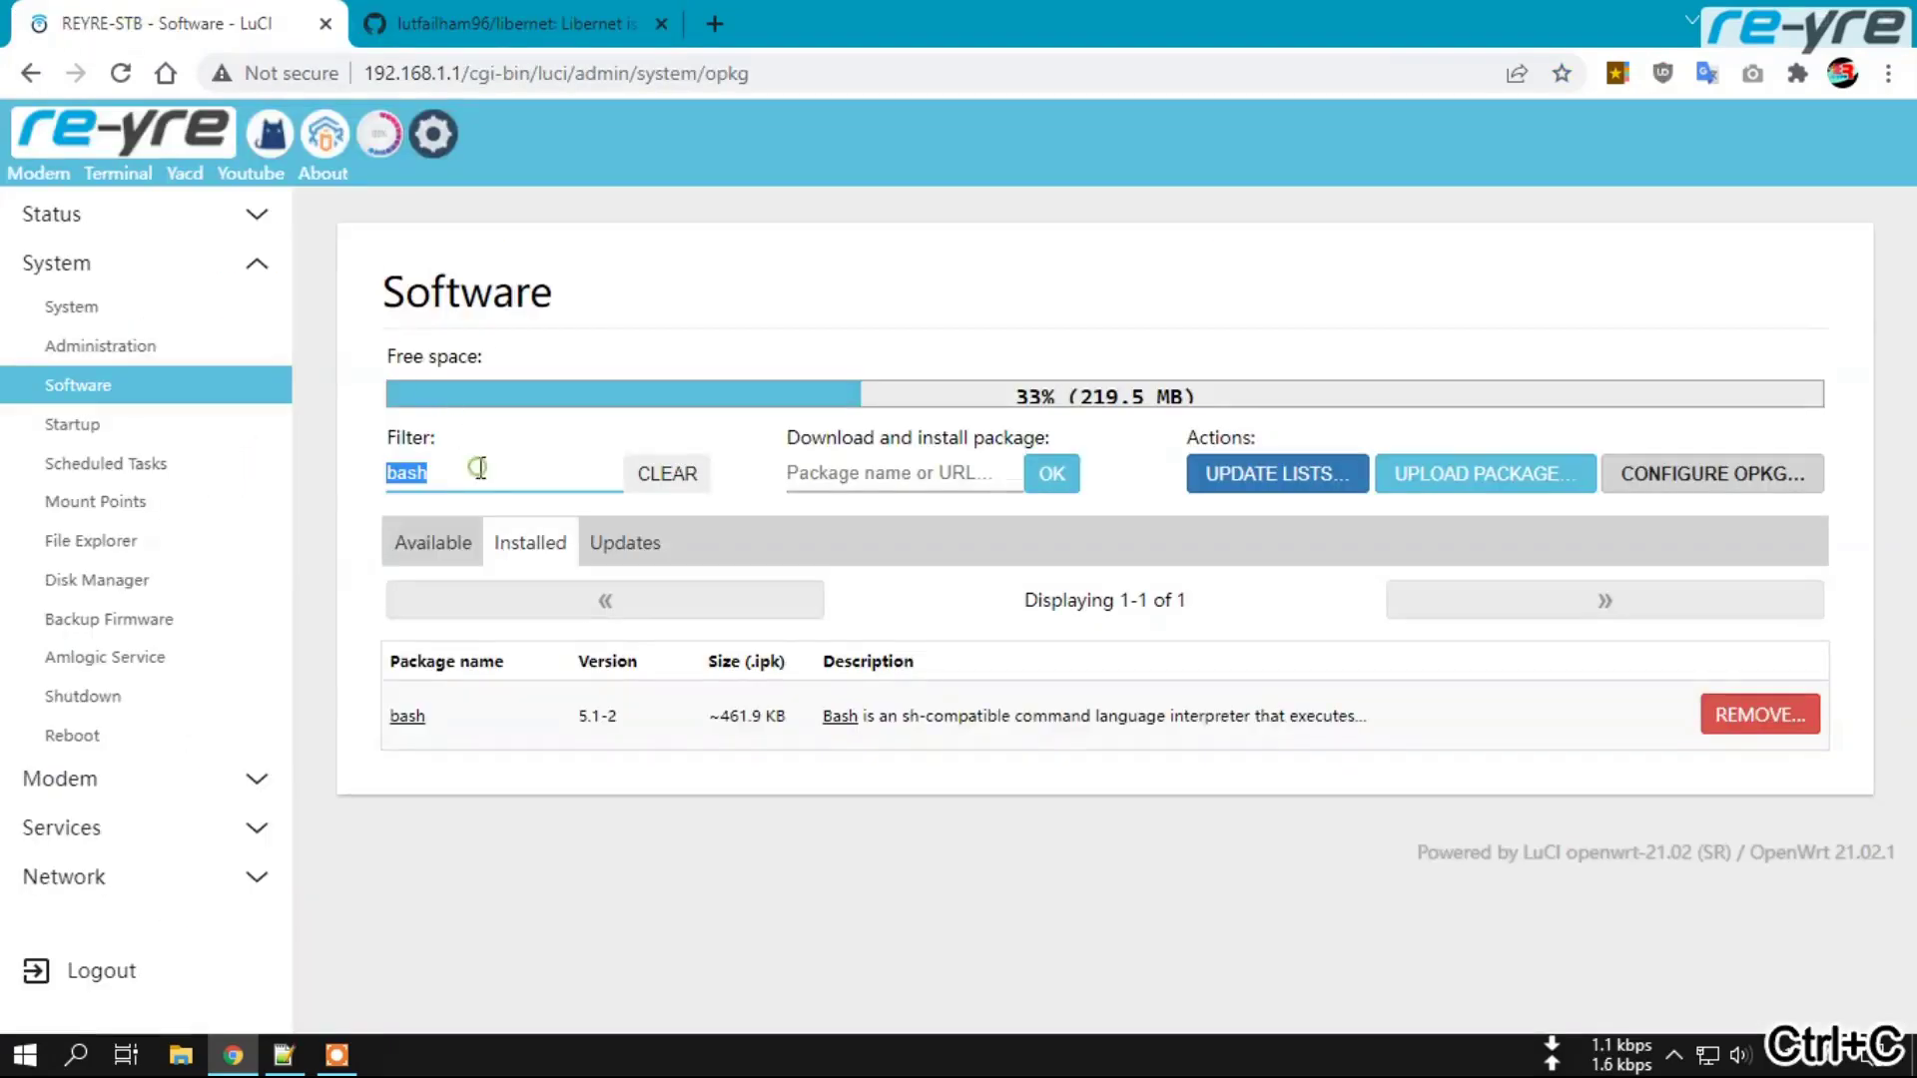
key("ctrl+v")
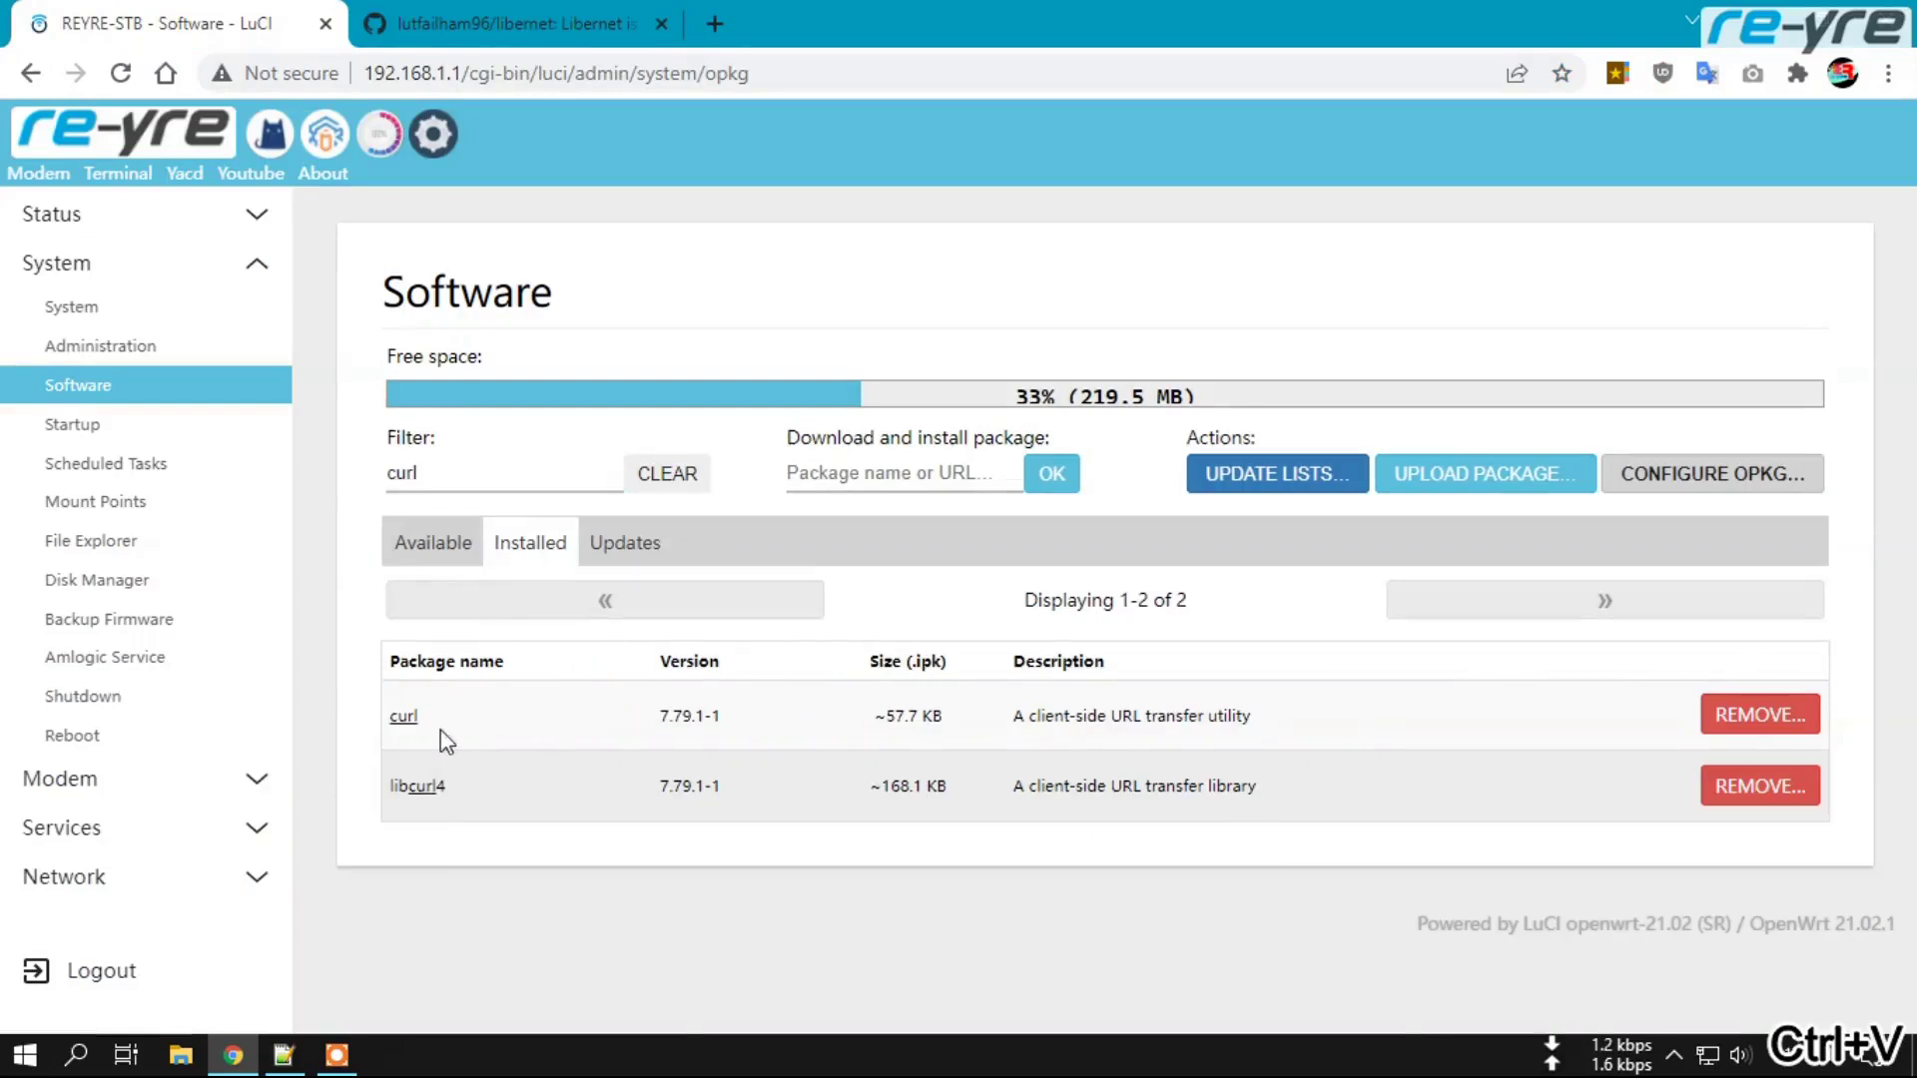
left_click(504, 23)
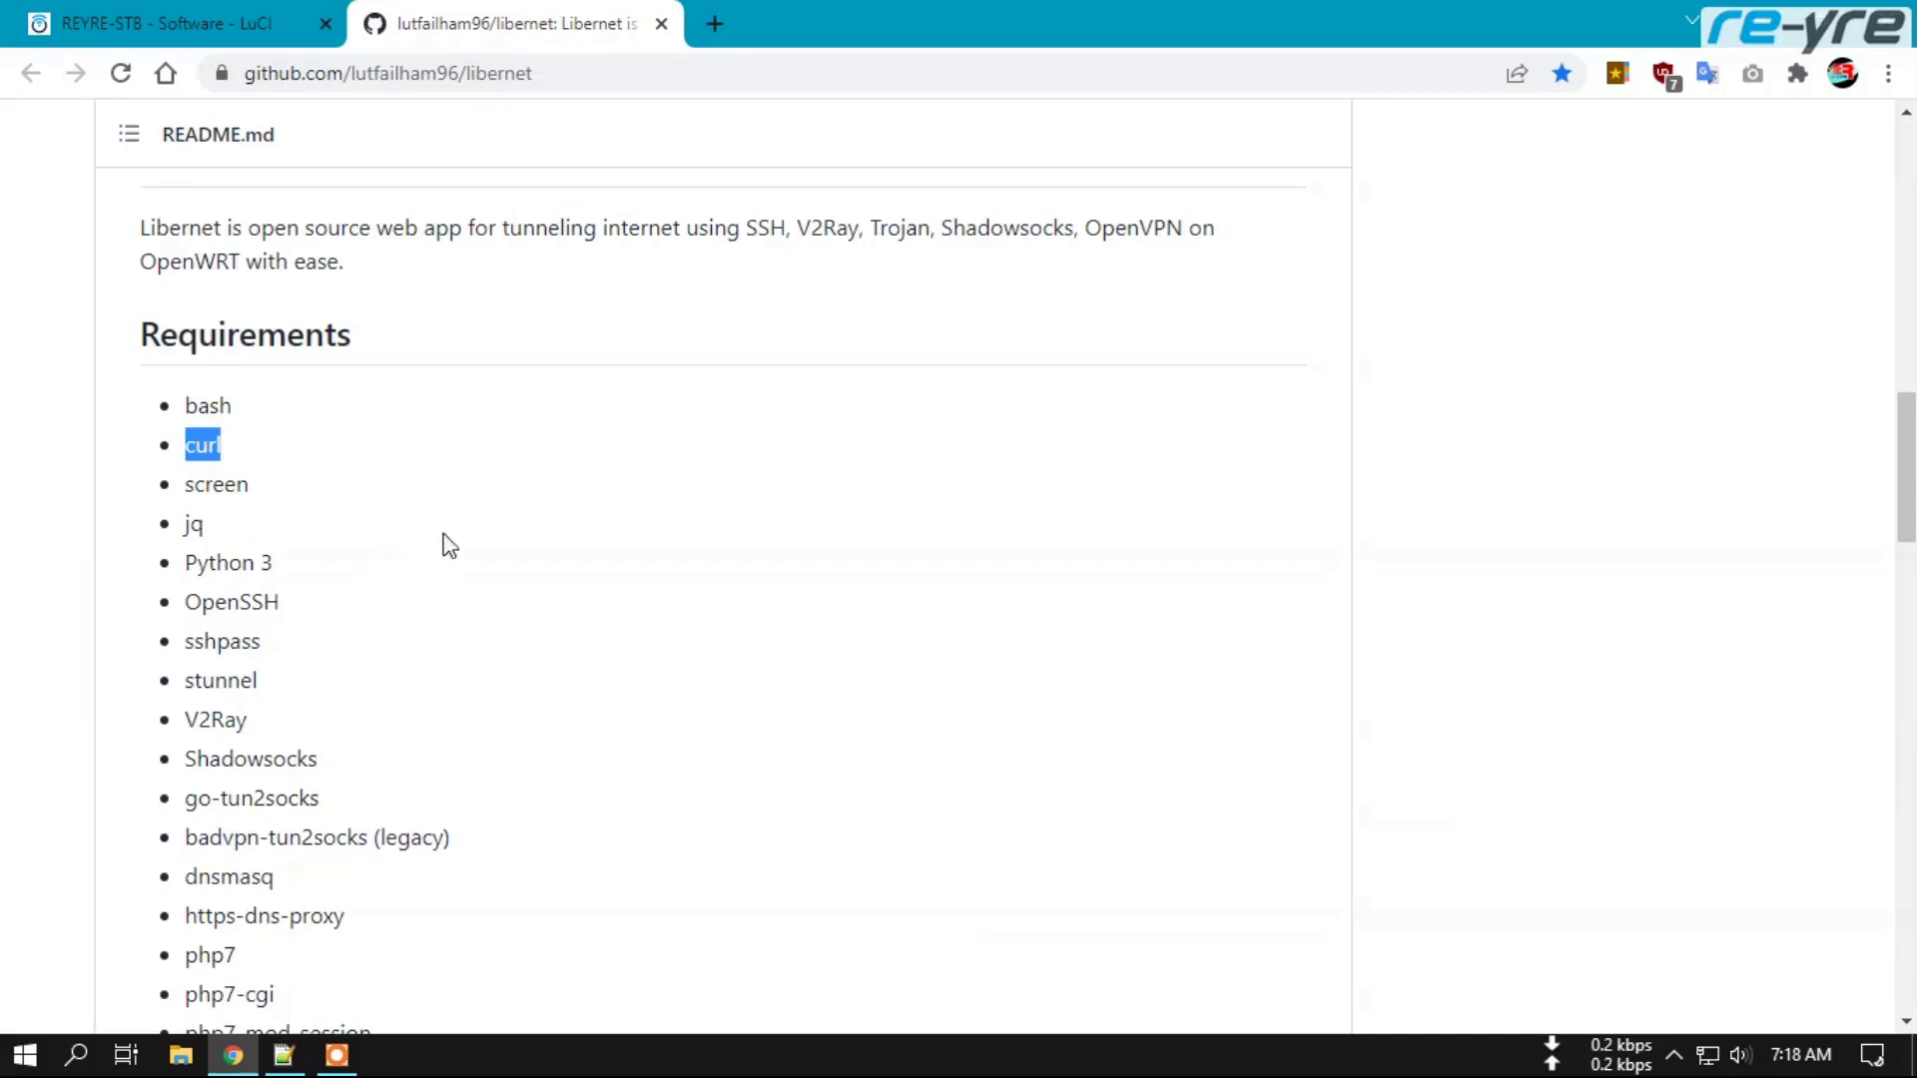
Scroll to the README's Installation section and copy the bash curl install.sh command.
scroll(270, 589, "down", 4)
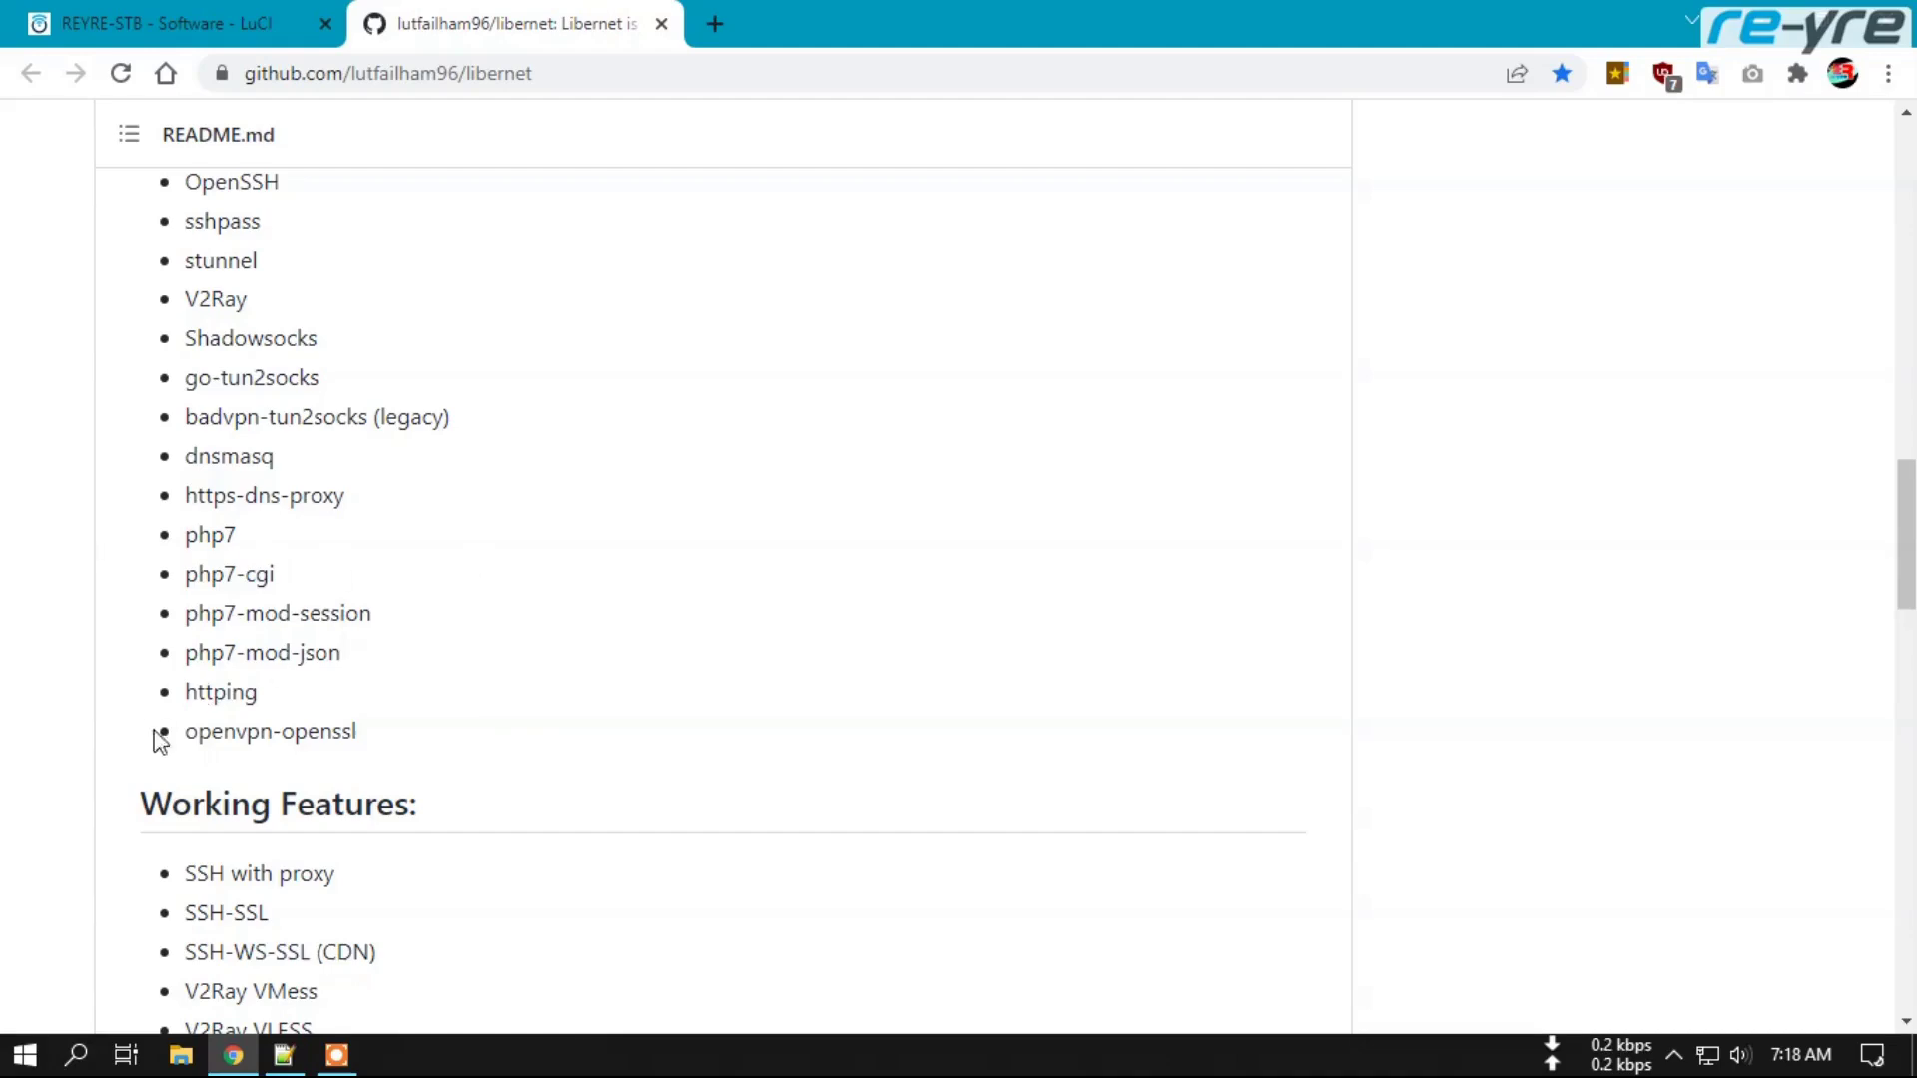
scroll(489, 774, "down", 4)
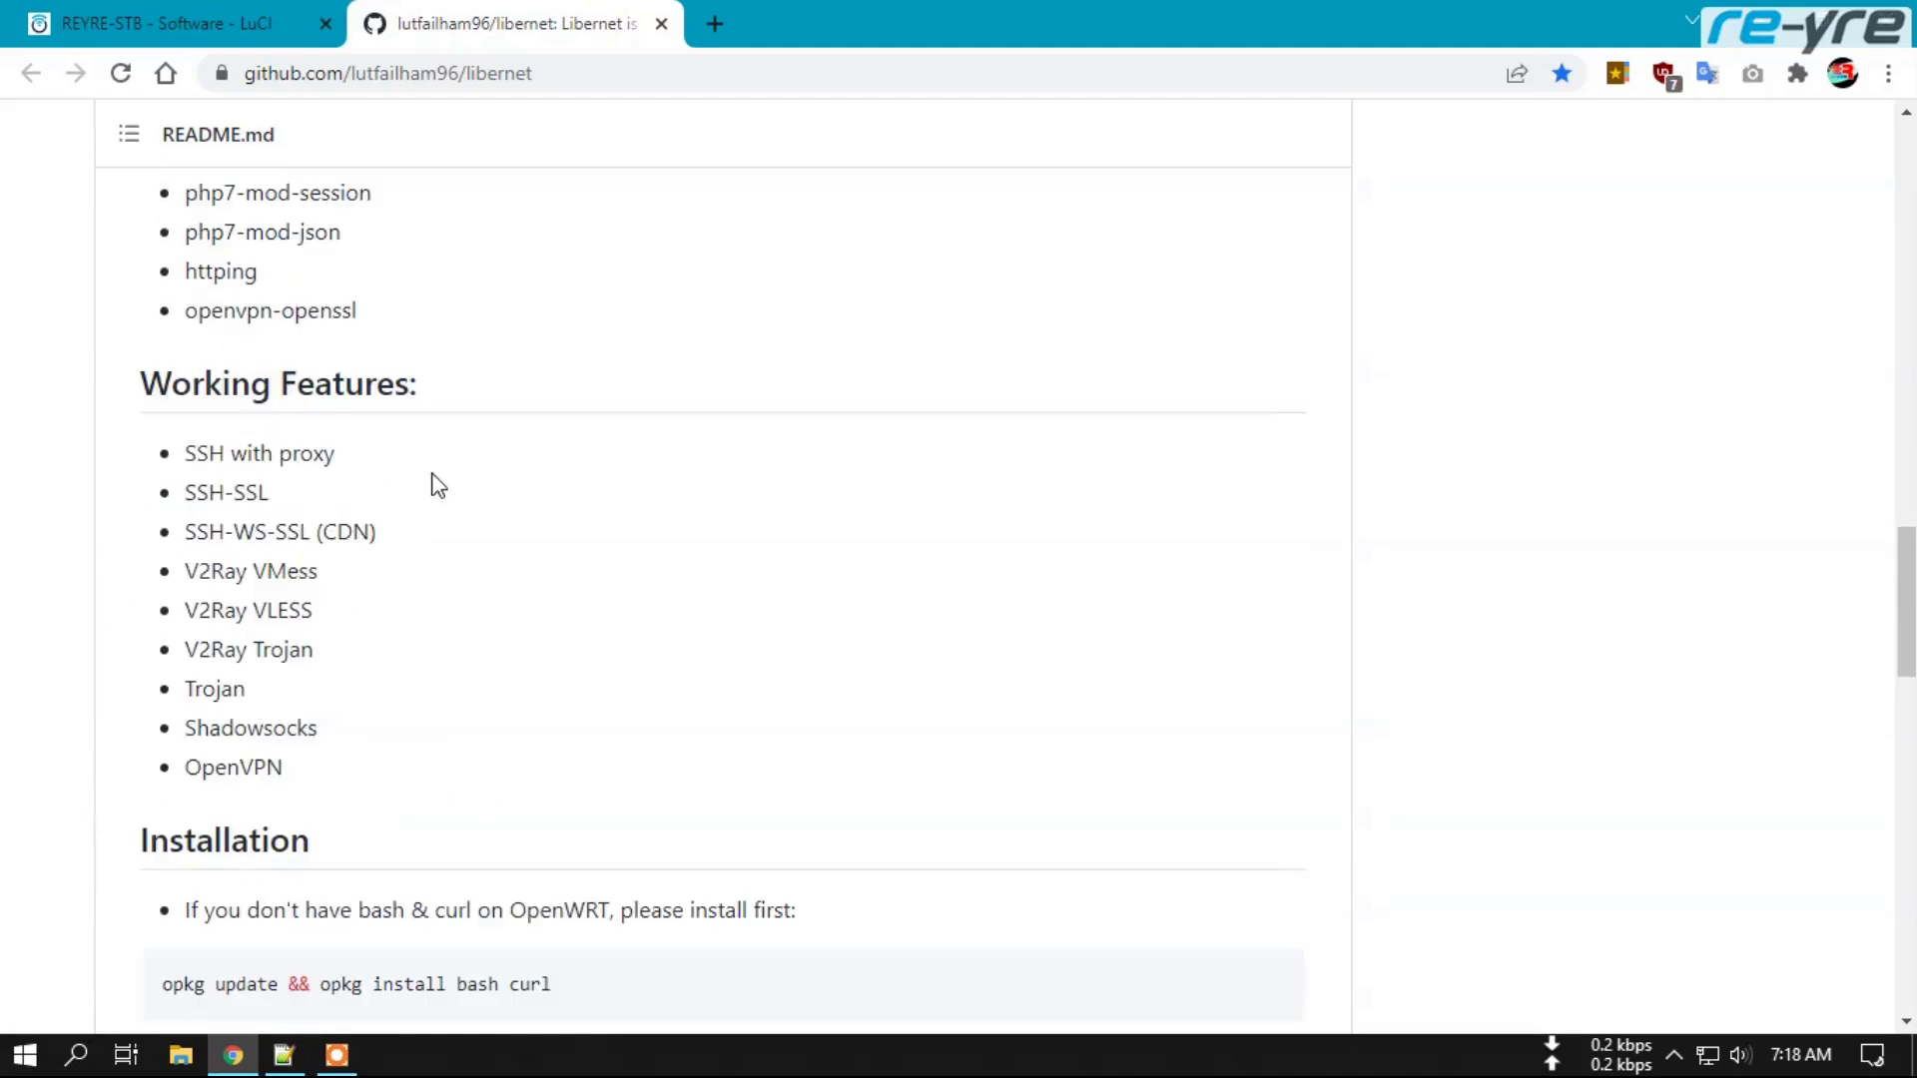
scroll(445, 745, "down", 1)
scroll(329, 719, "down", 3)
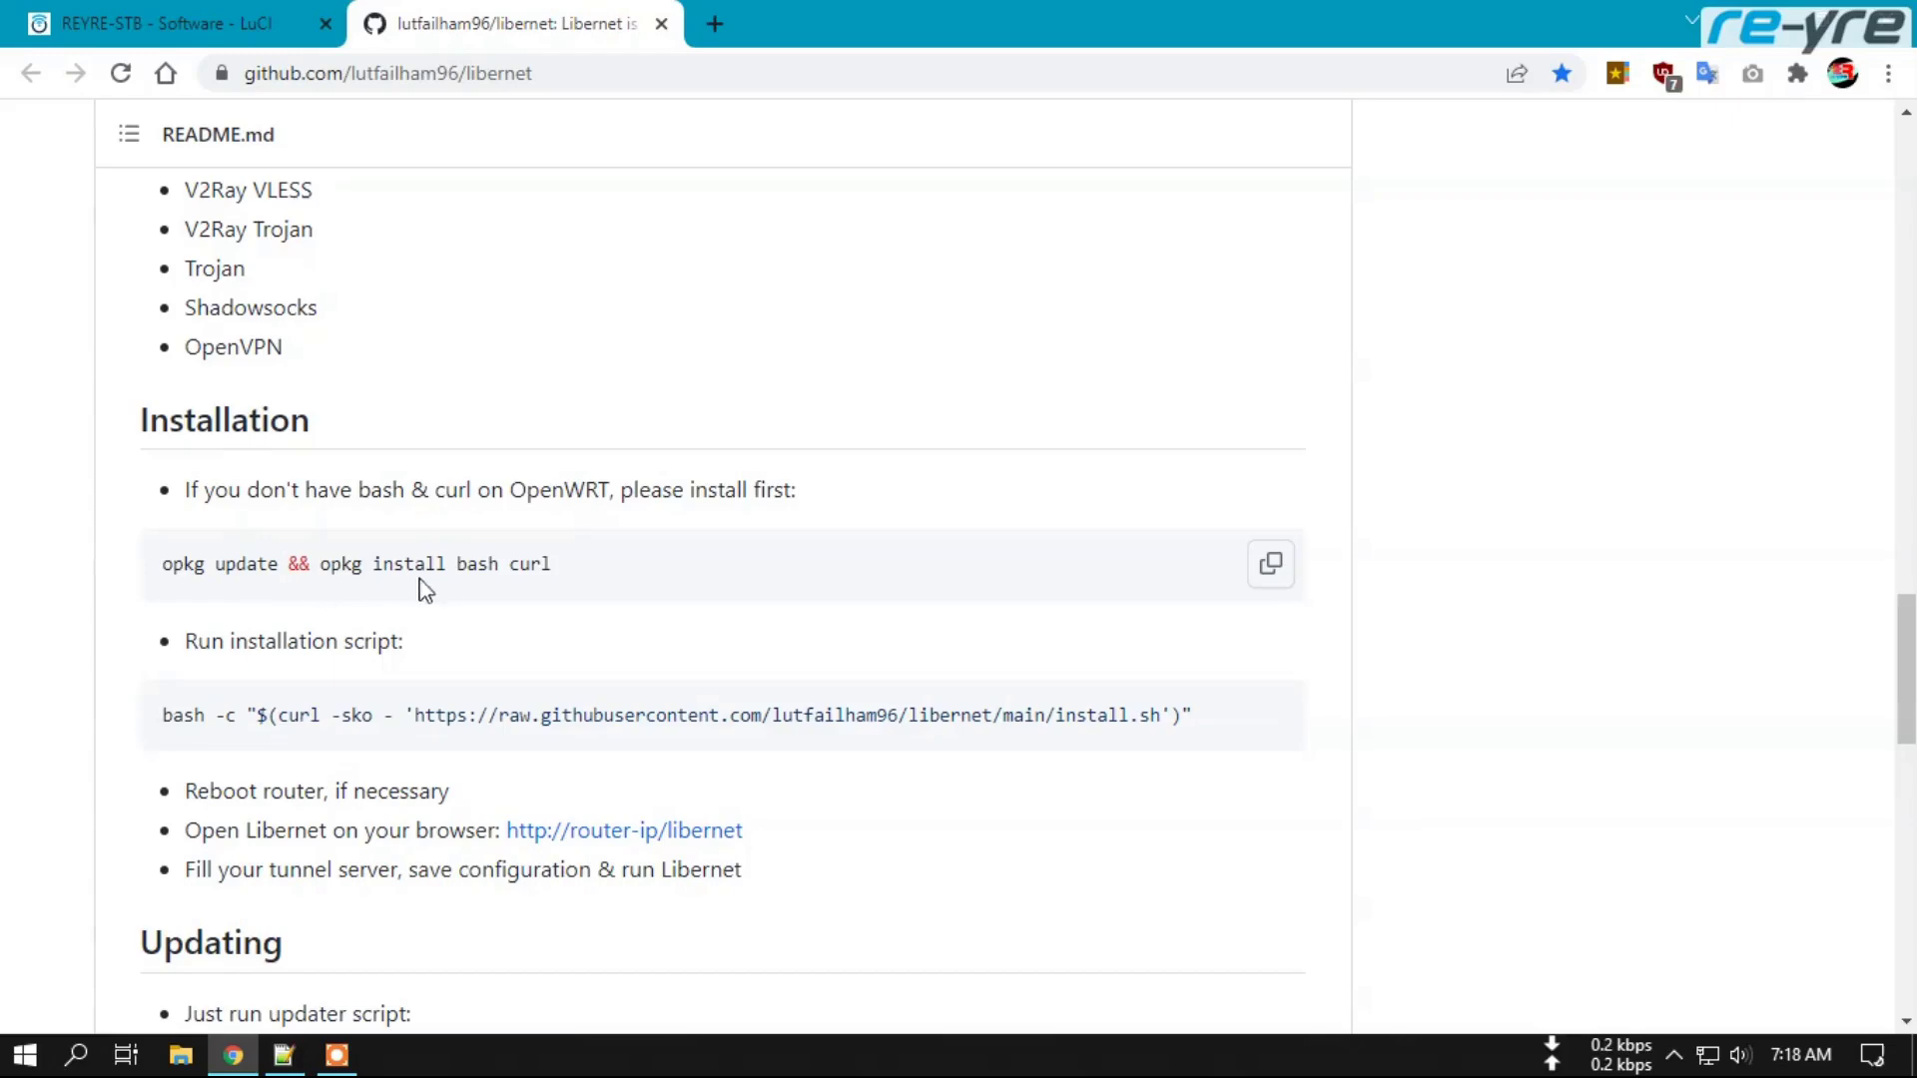
scroll(599, 582, "down", 1)
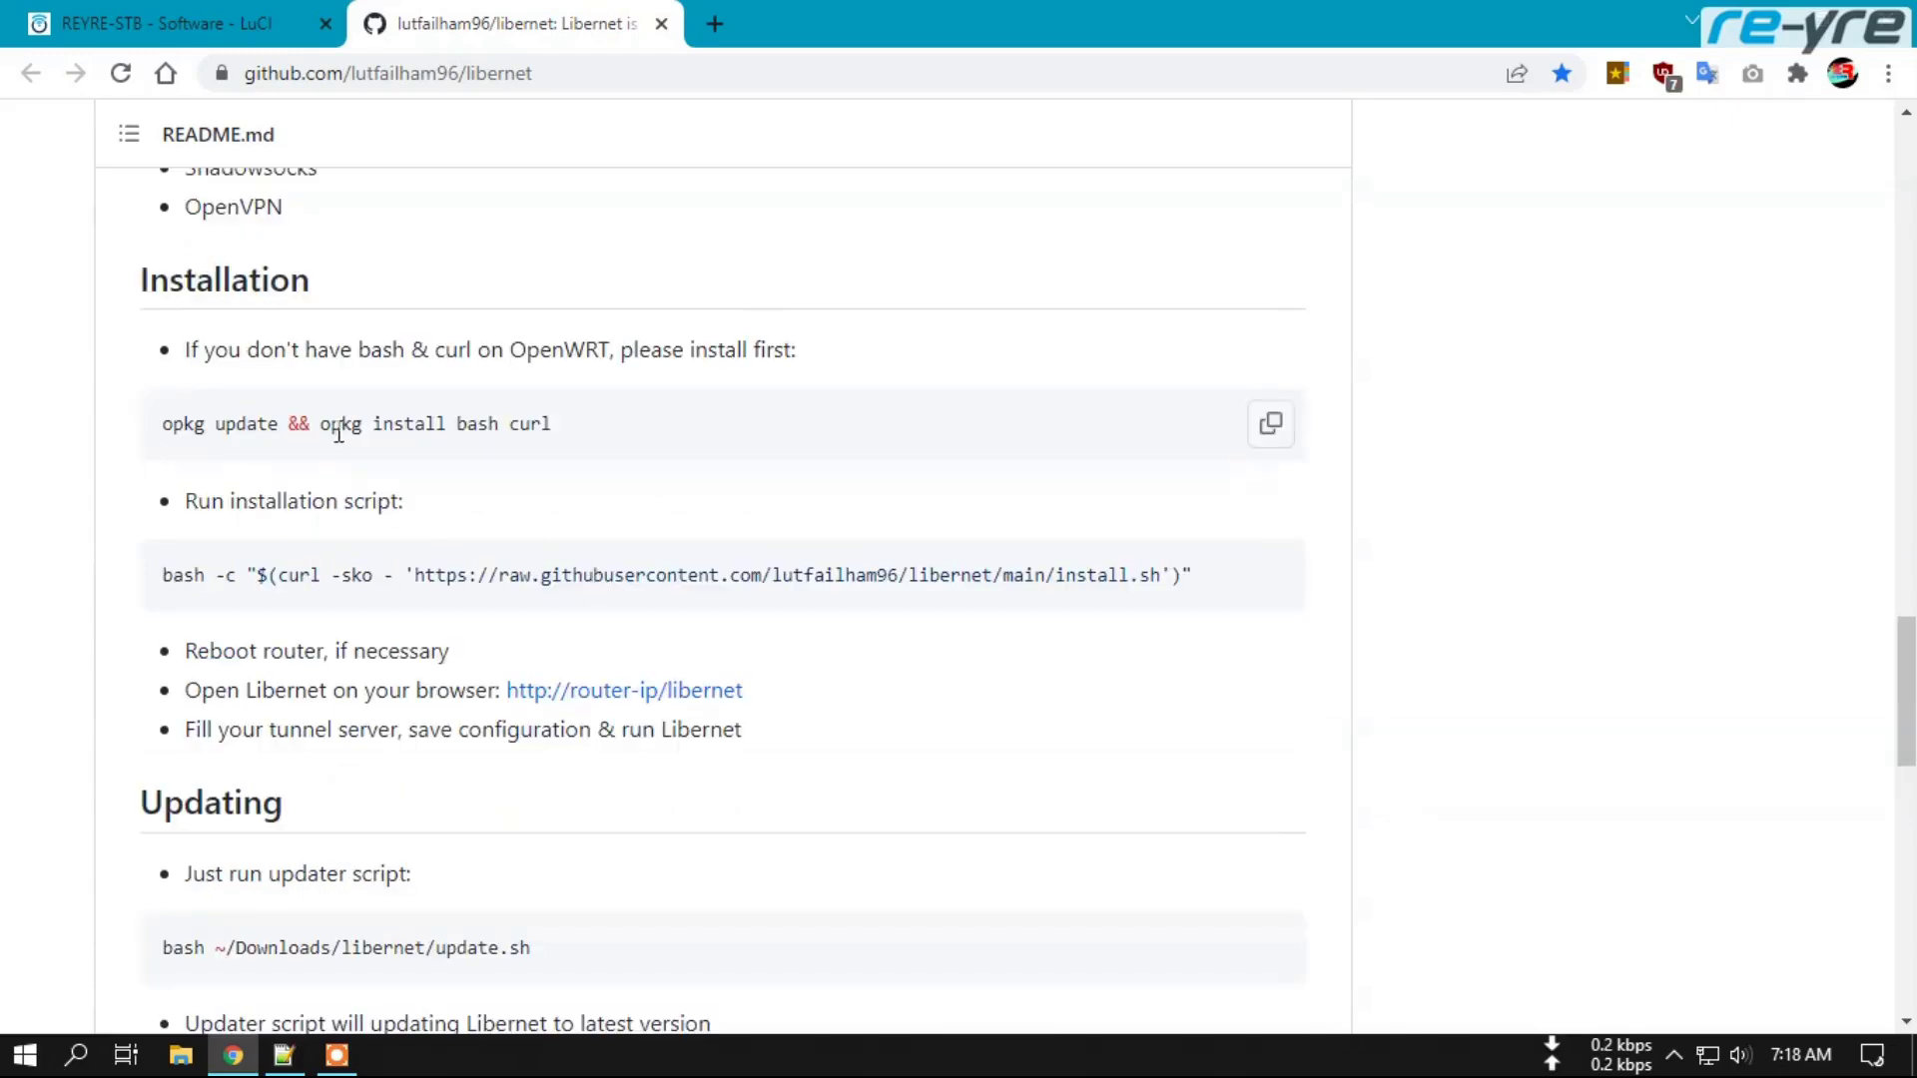
scroll(520, 433, "up", 3)
scroll(518, 470, "down", 2)
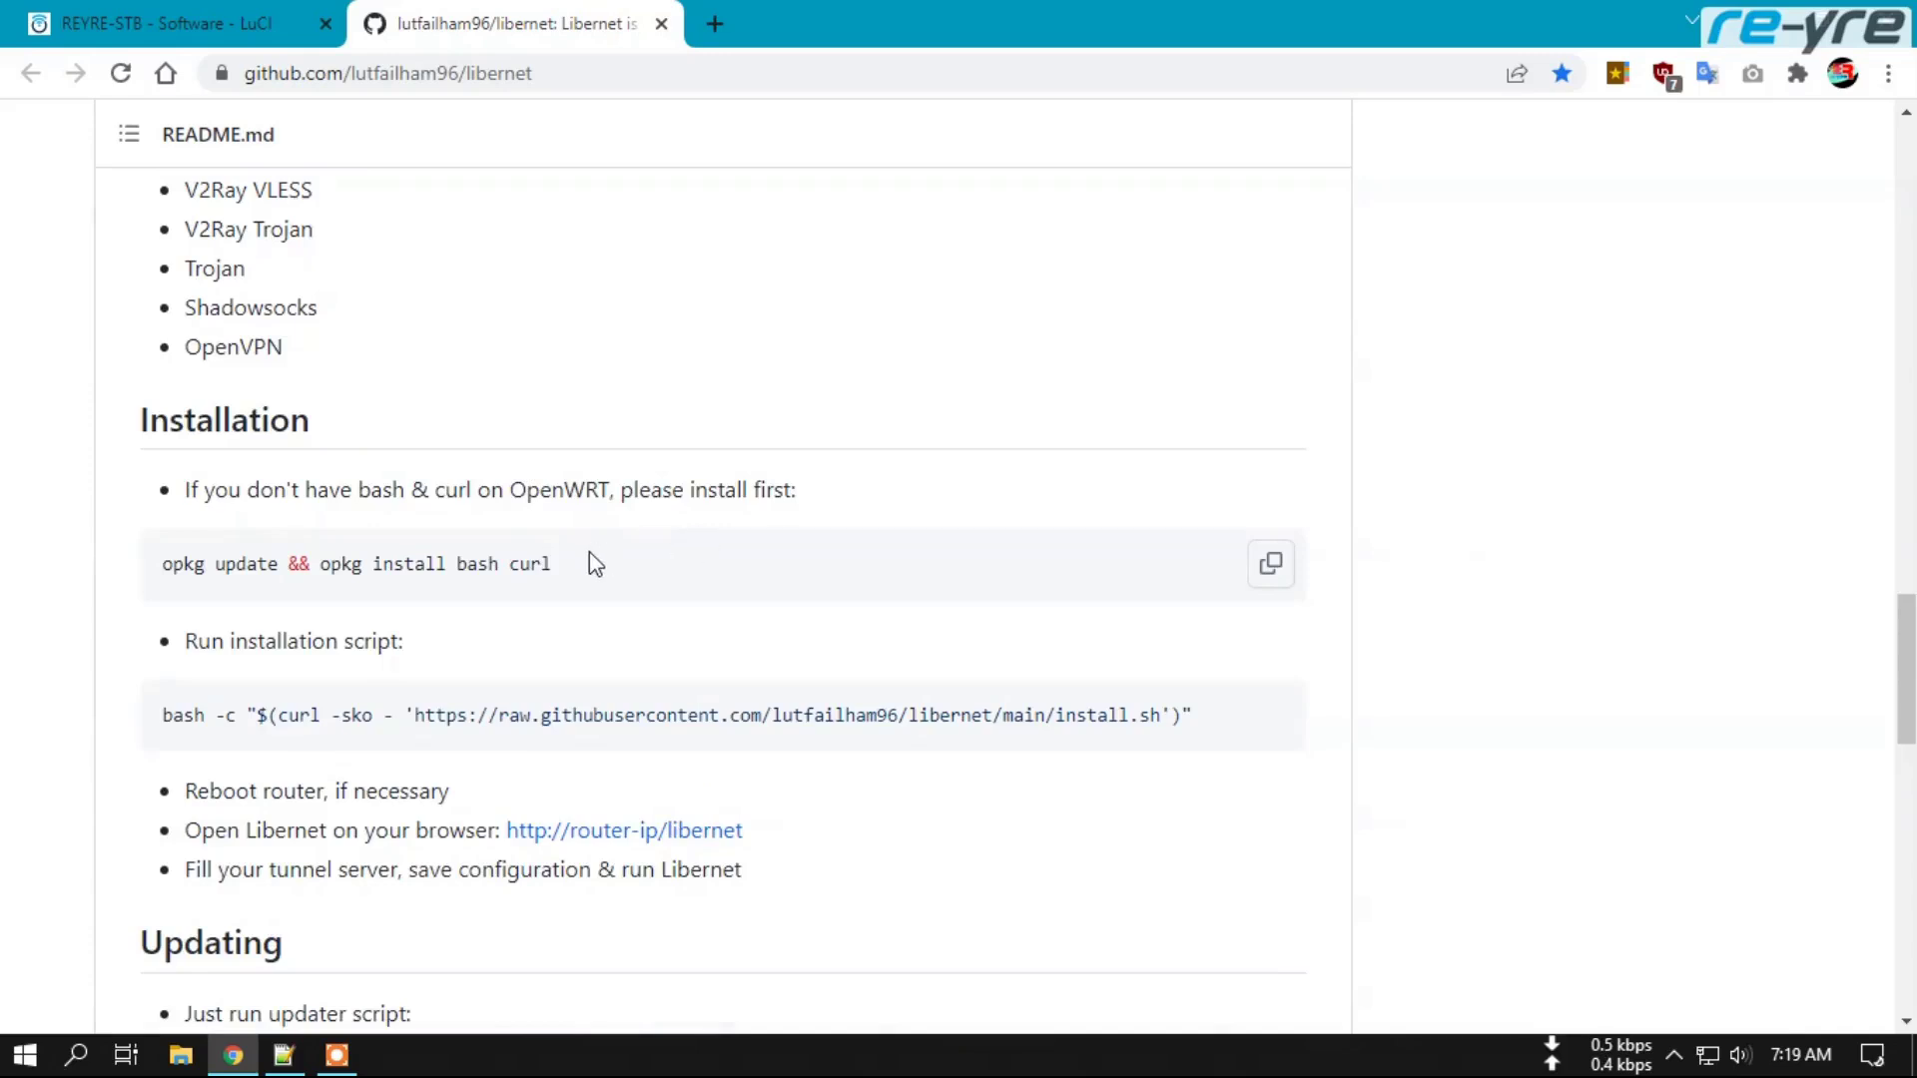
left_click_drag(453, 566, 557, 567)
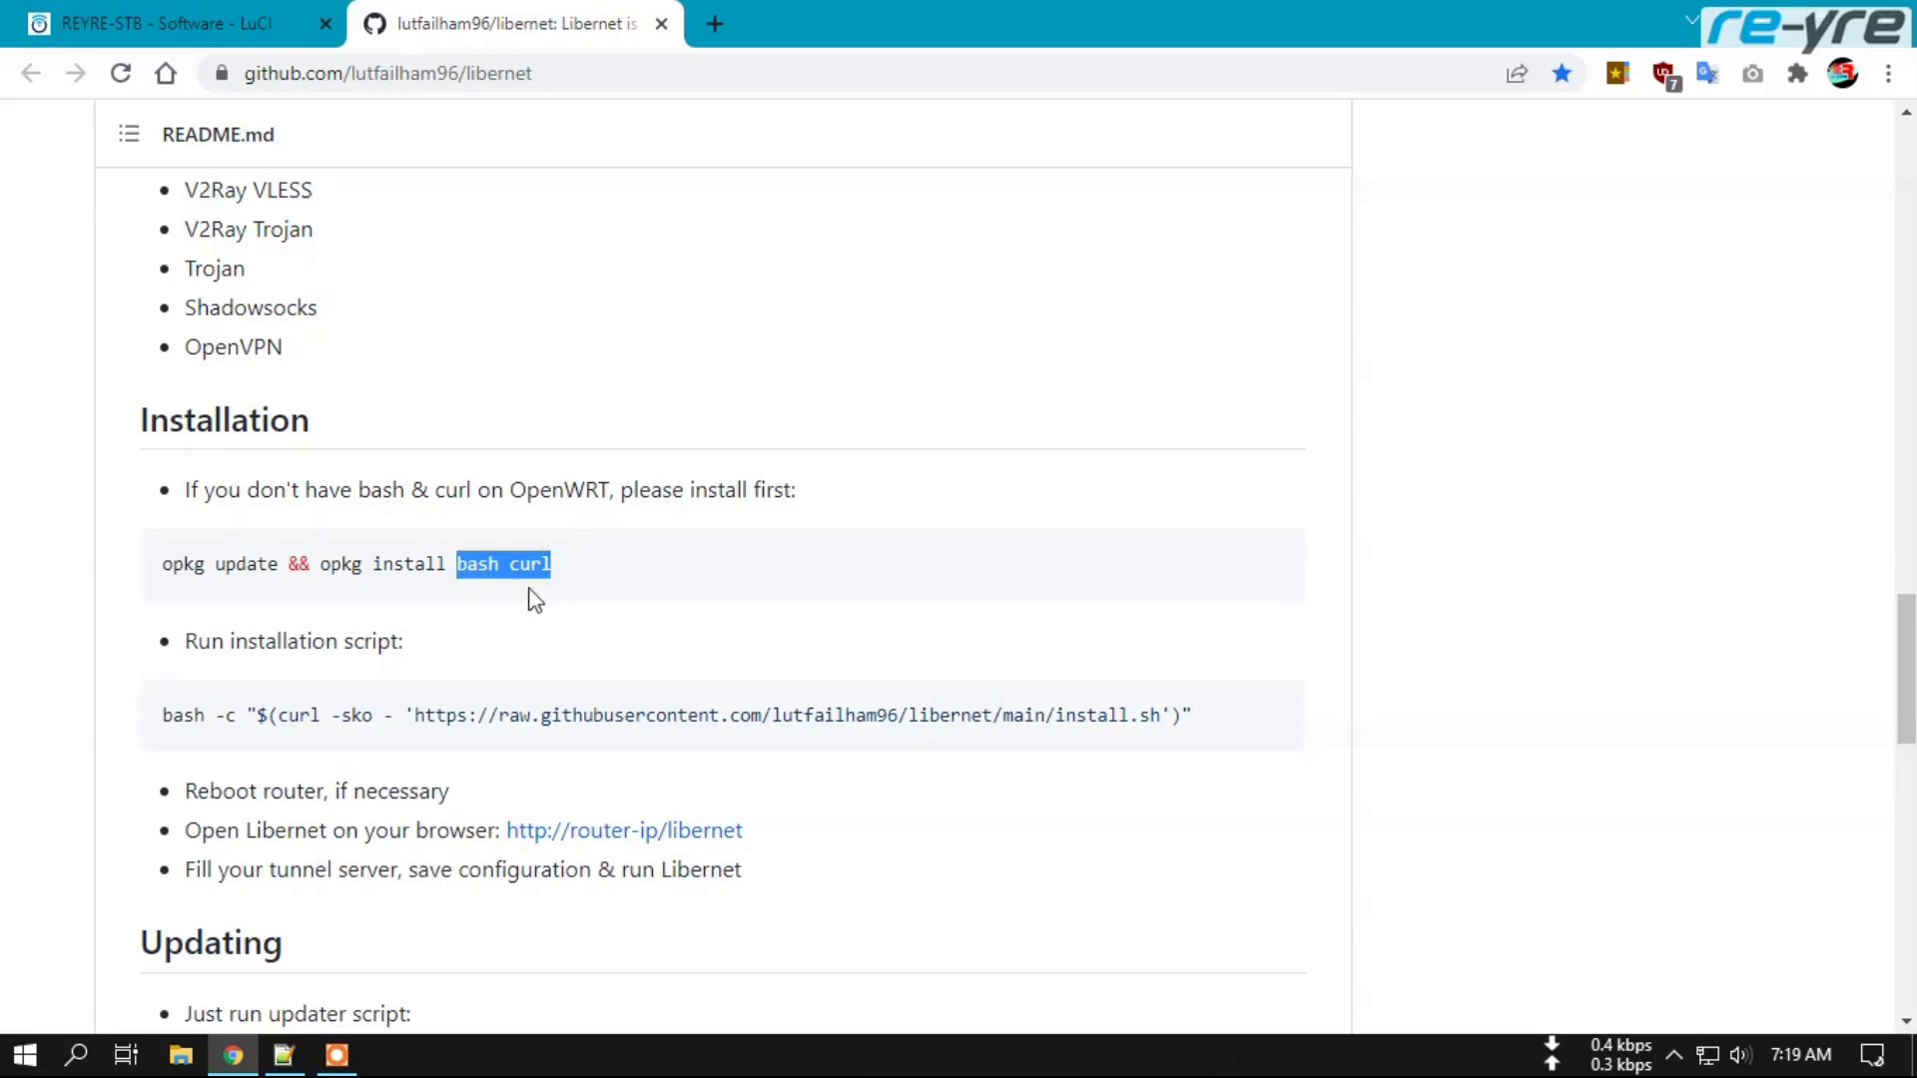
scroll(699, 624, "down", 1)
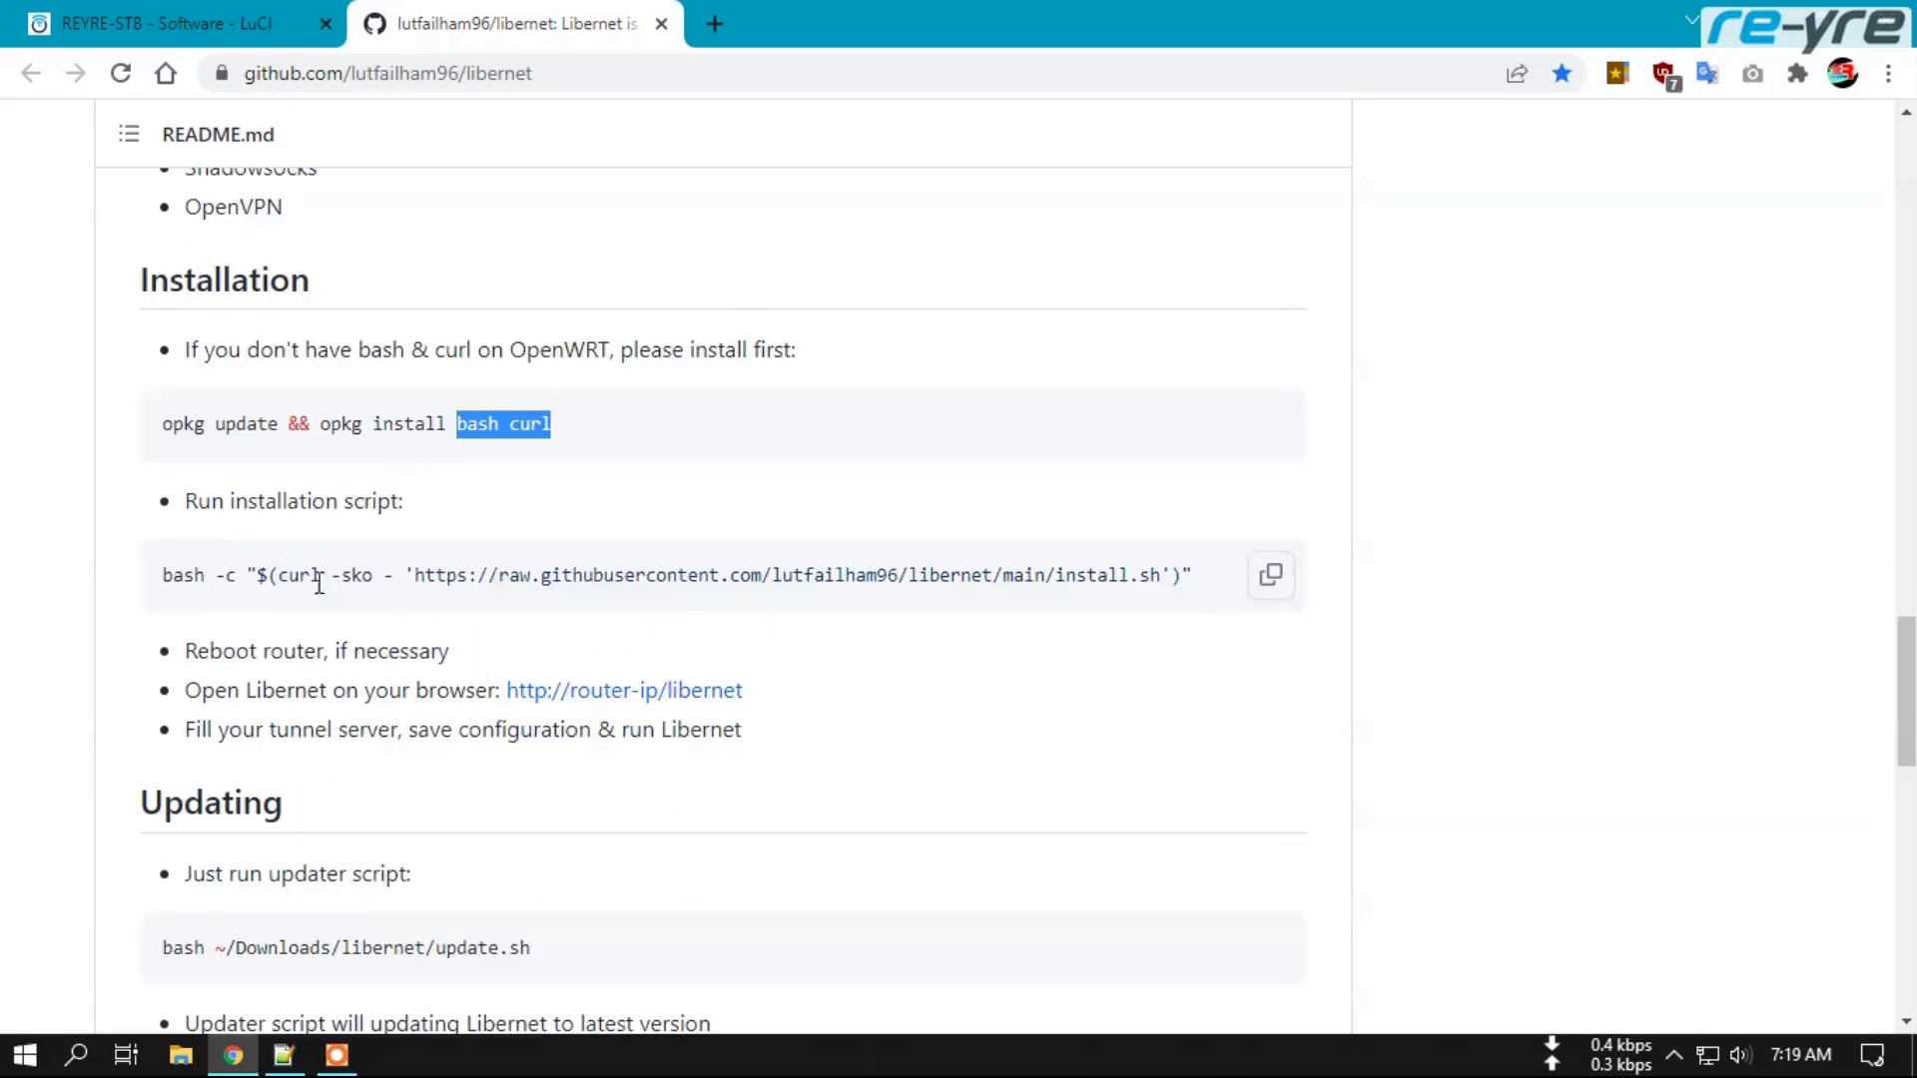
mouse_move(1227, 571)
left_click(1271, 582)
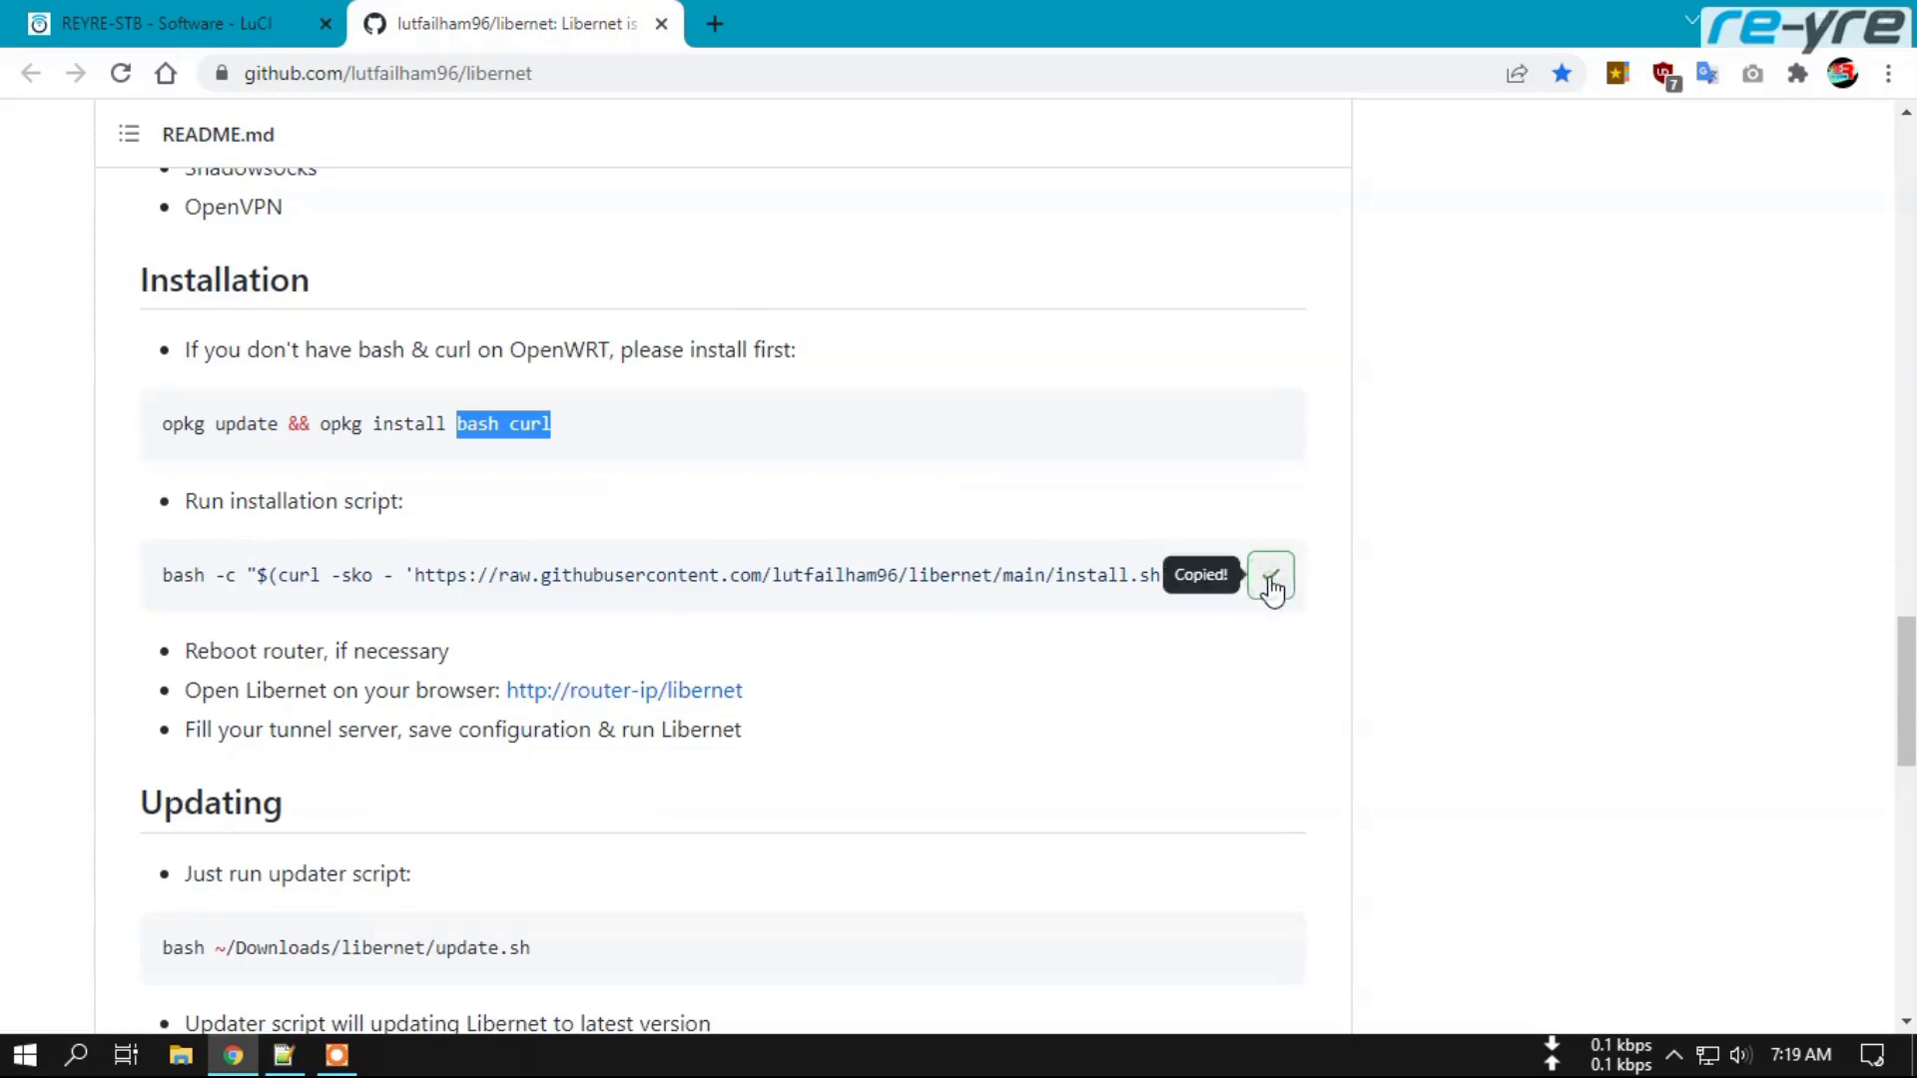
left_click(134, 14)
In the router terminal, run cd, then paste and run the Libernet install command.
left_click(118, 174)
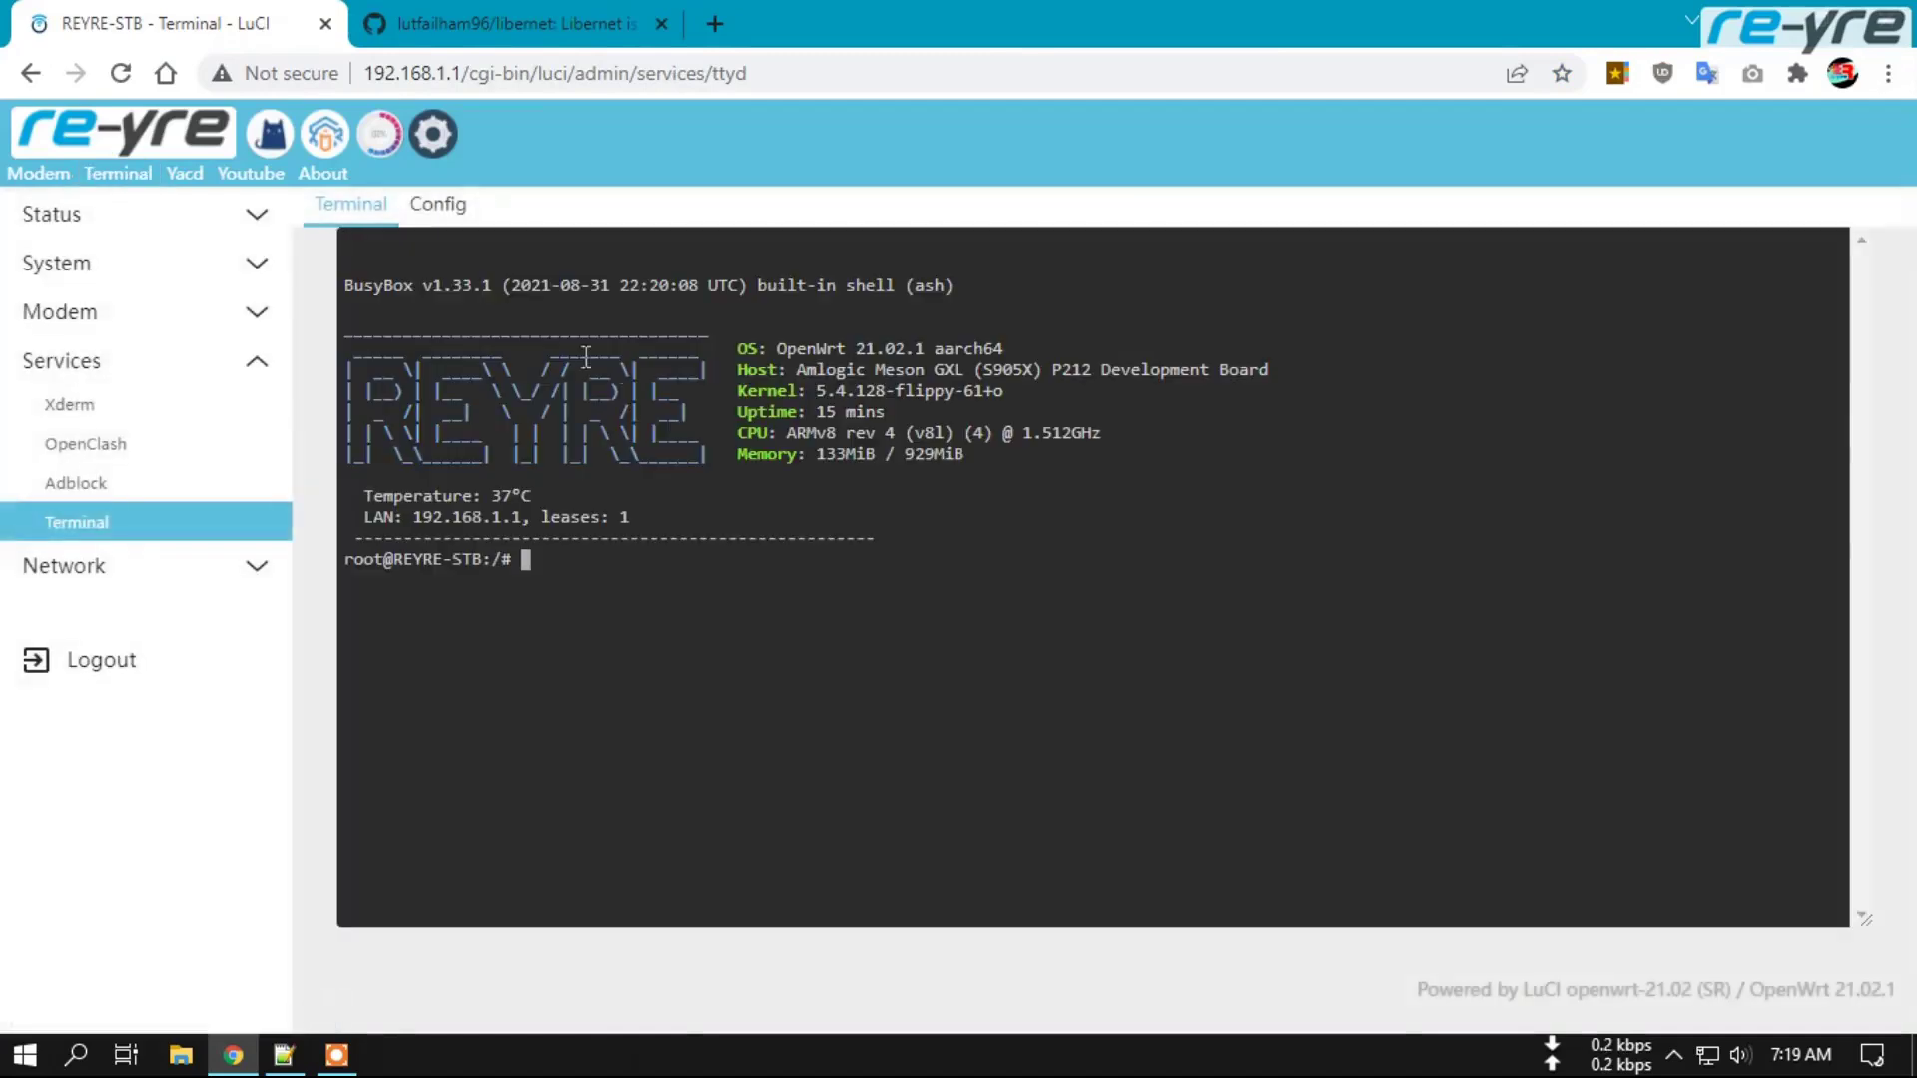
type("cd")
key("Return")
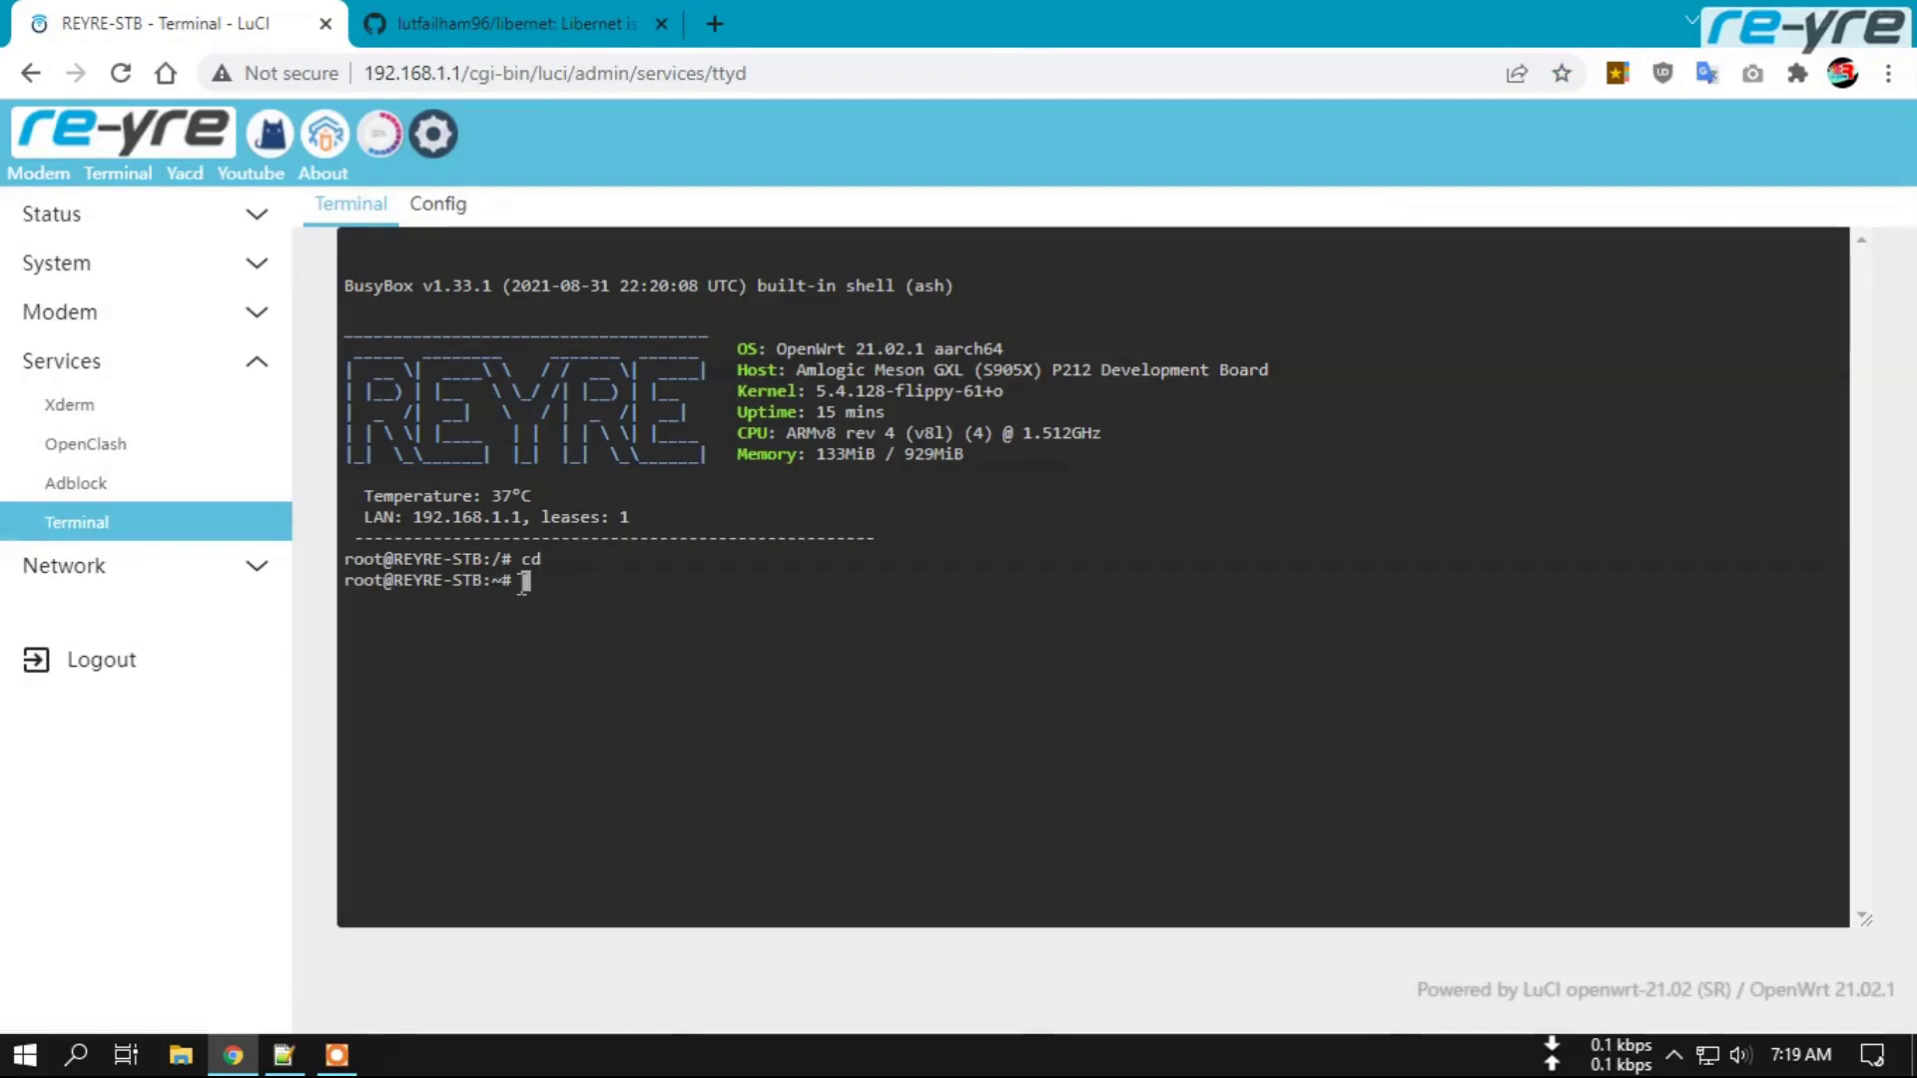
right_click(553, 586)
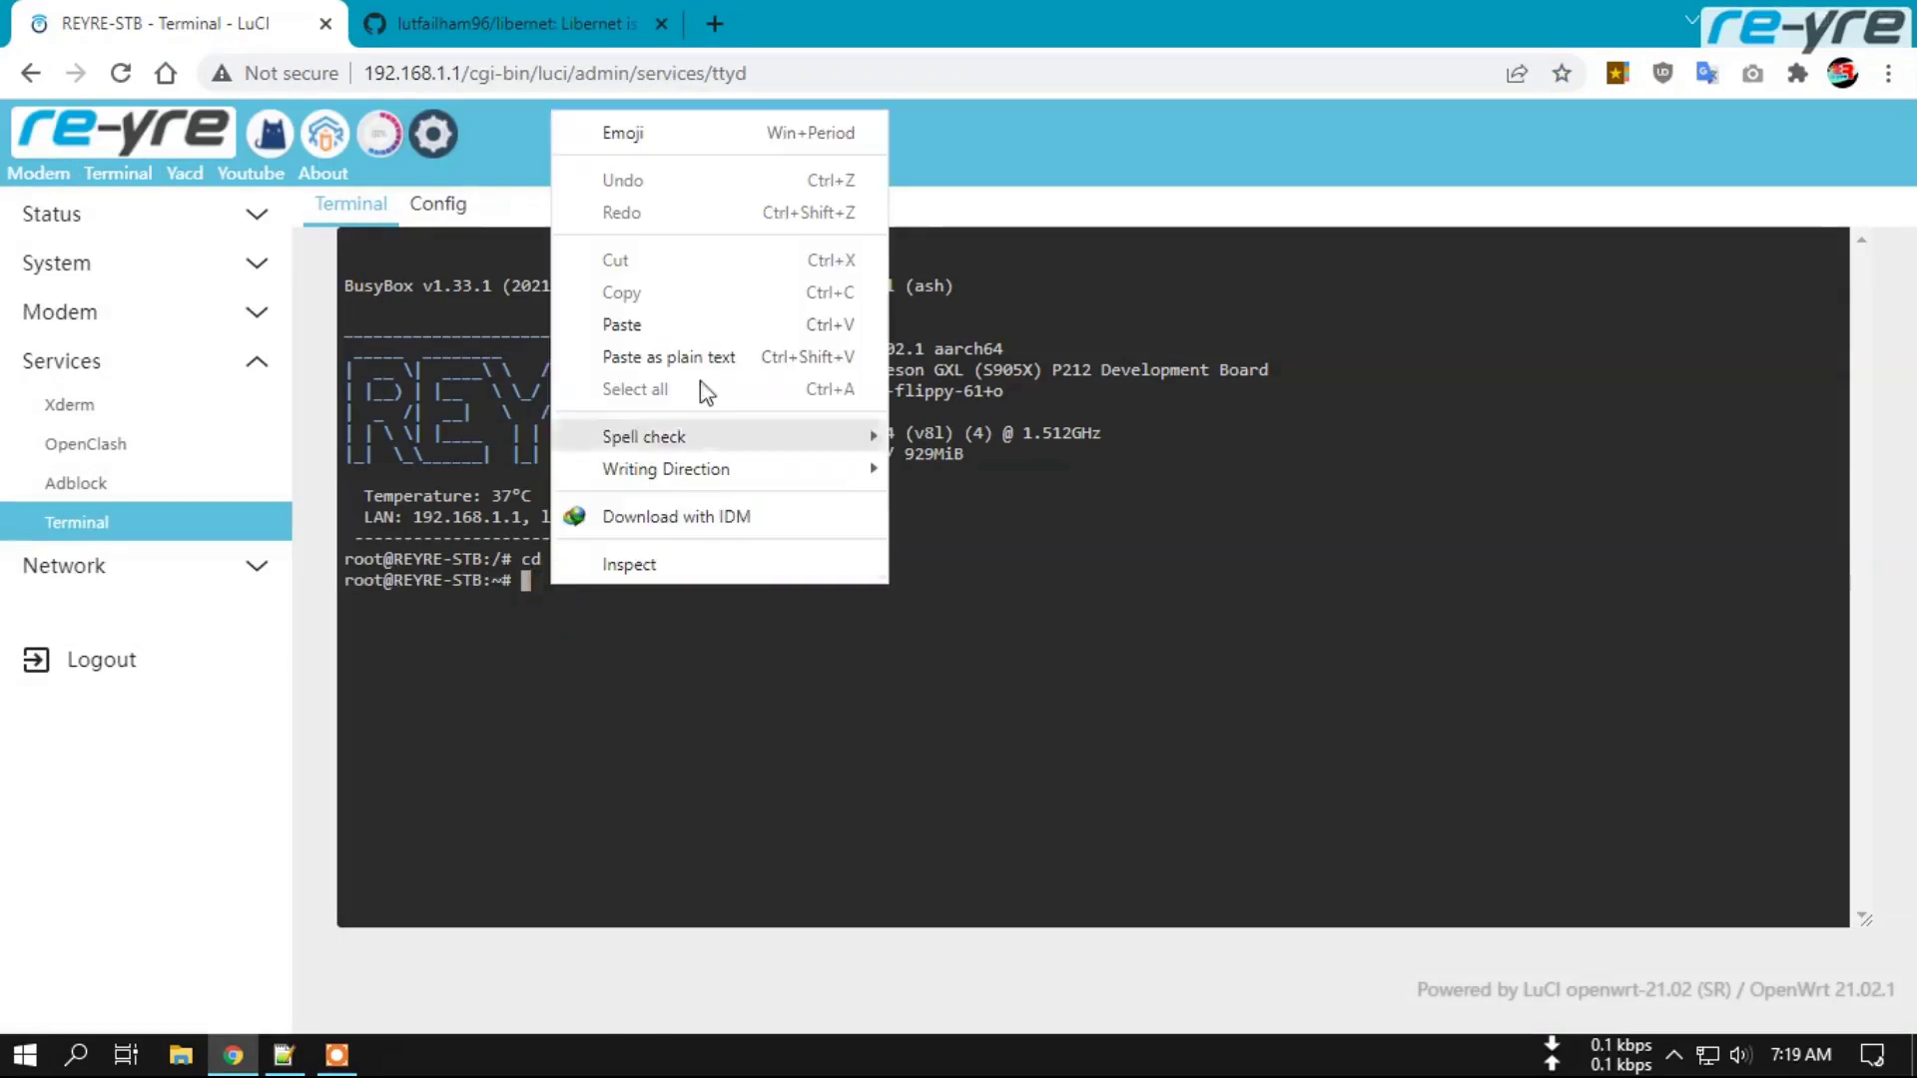
left_click(704, 327)
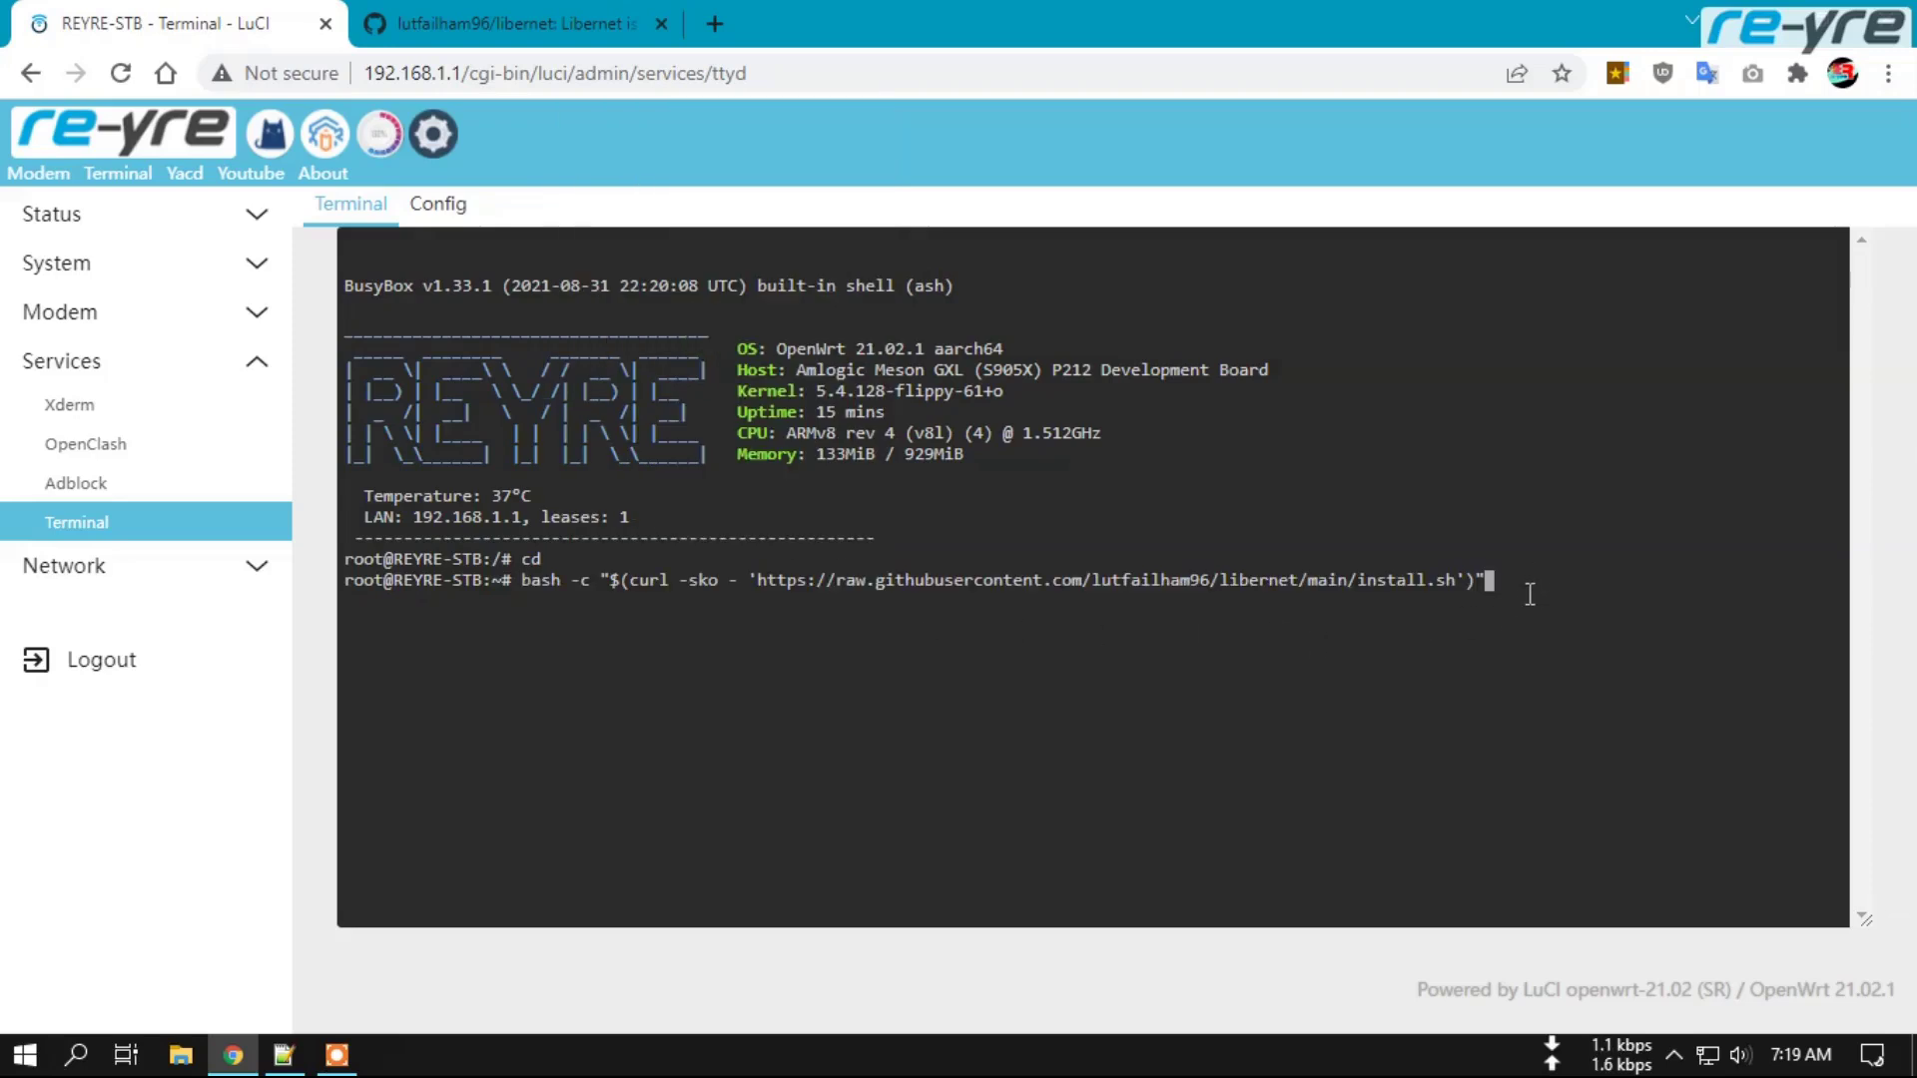
key("Return")
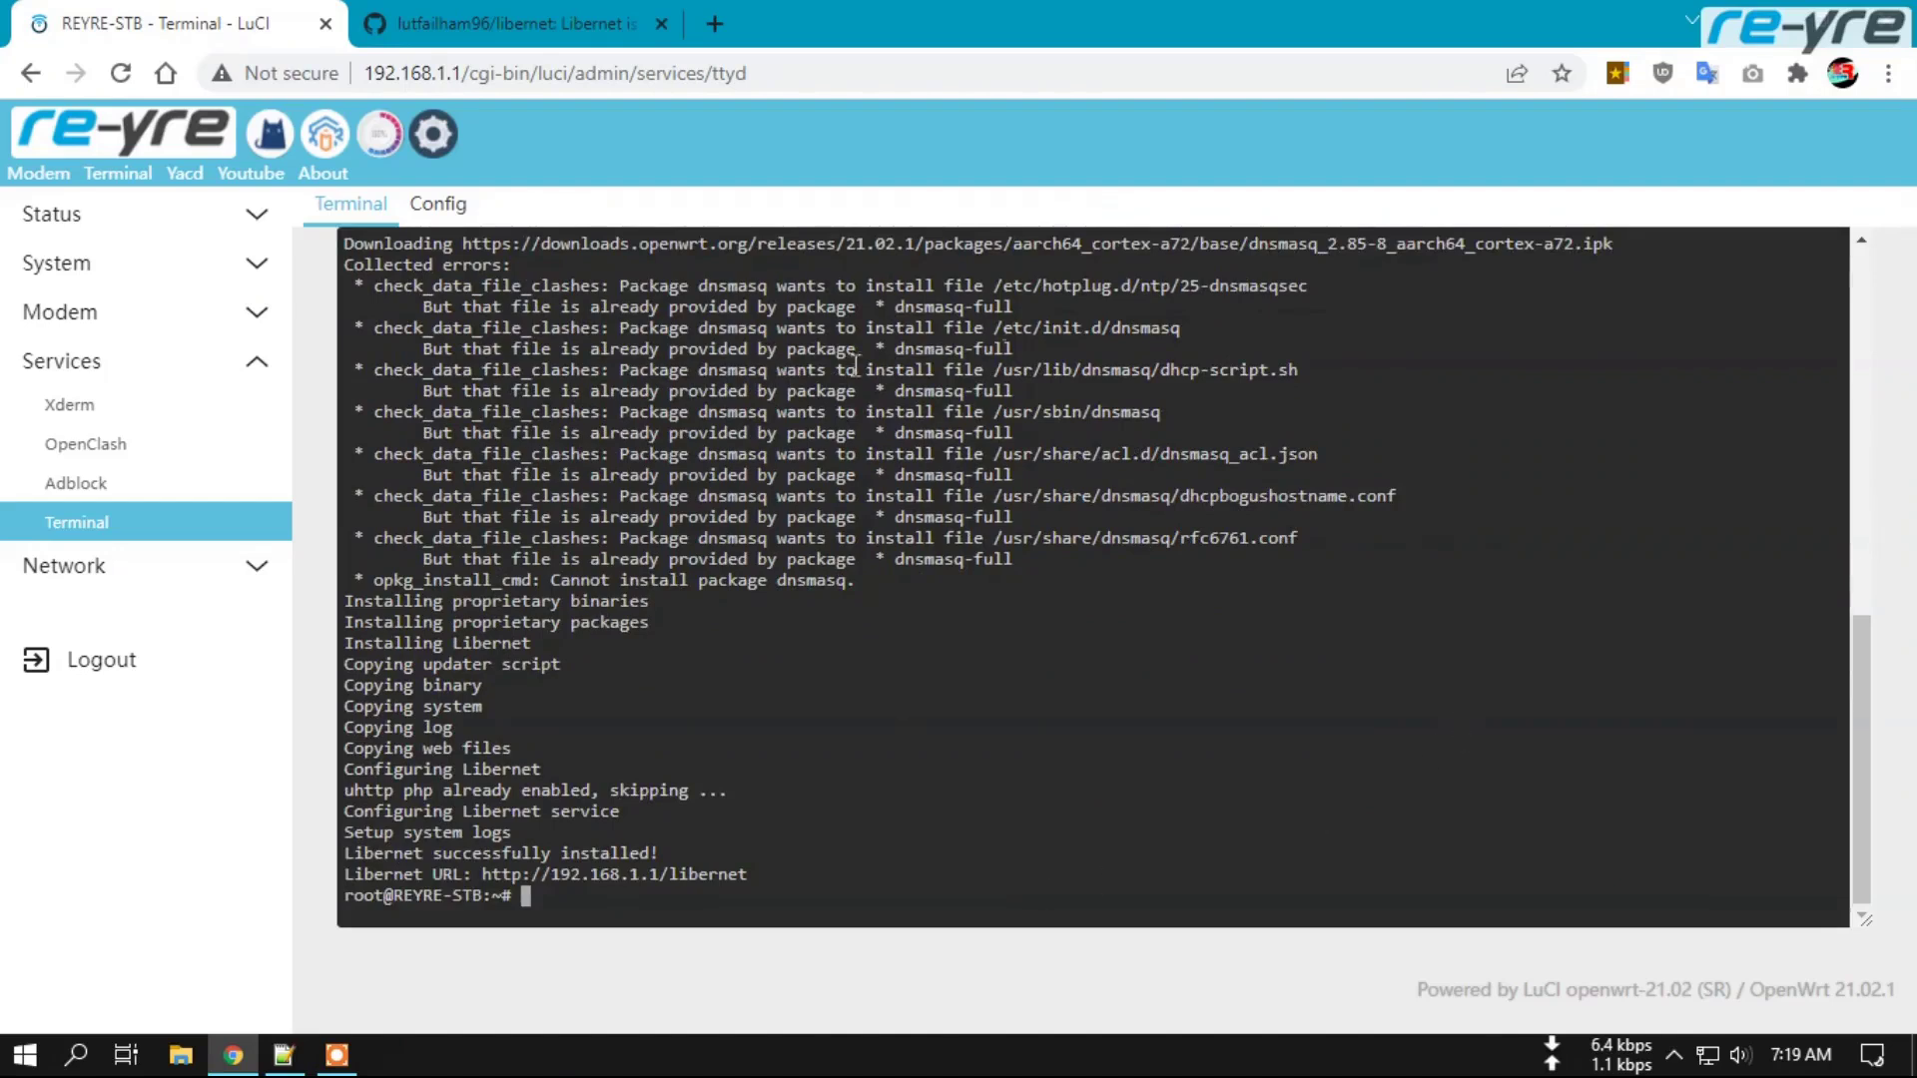
left_click_drag(889, 296, 1108, 393)
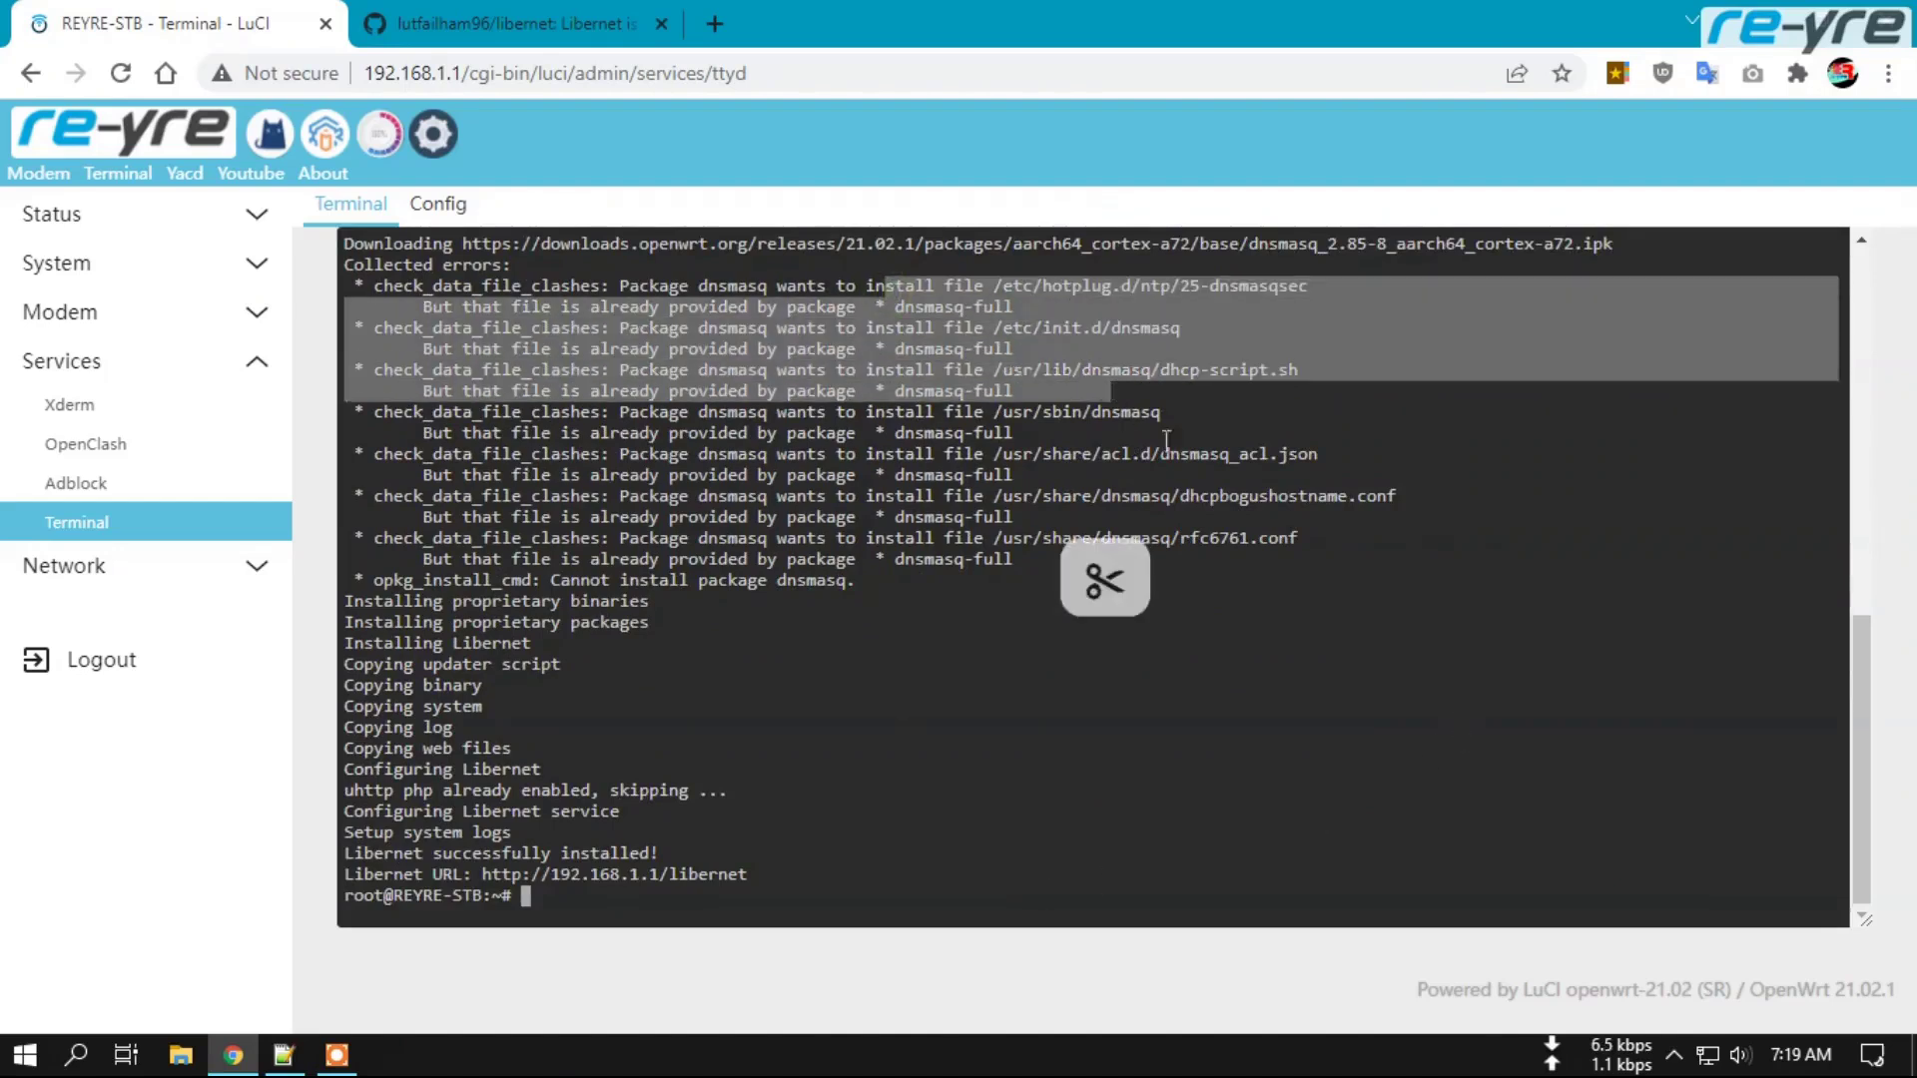
left_click(1166, 441)
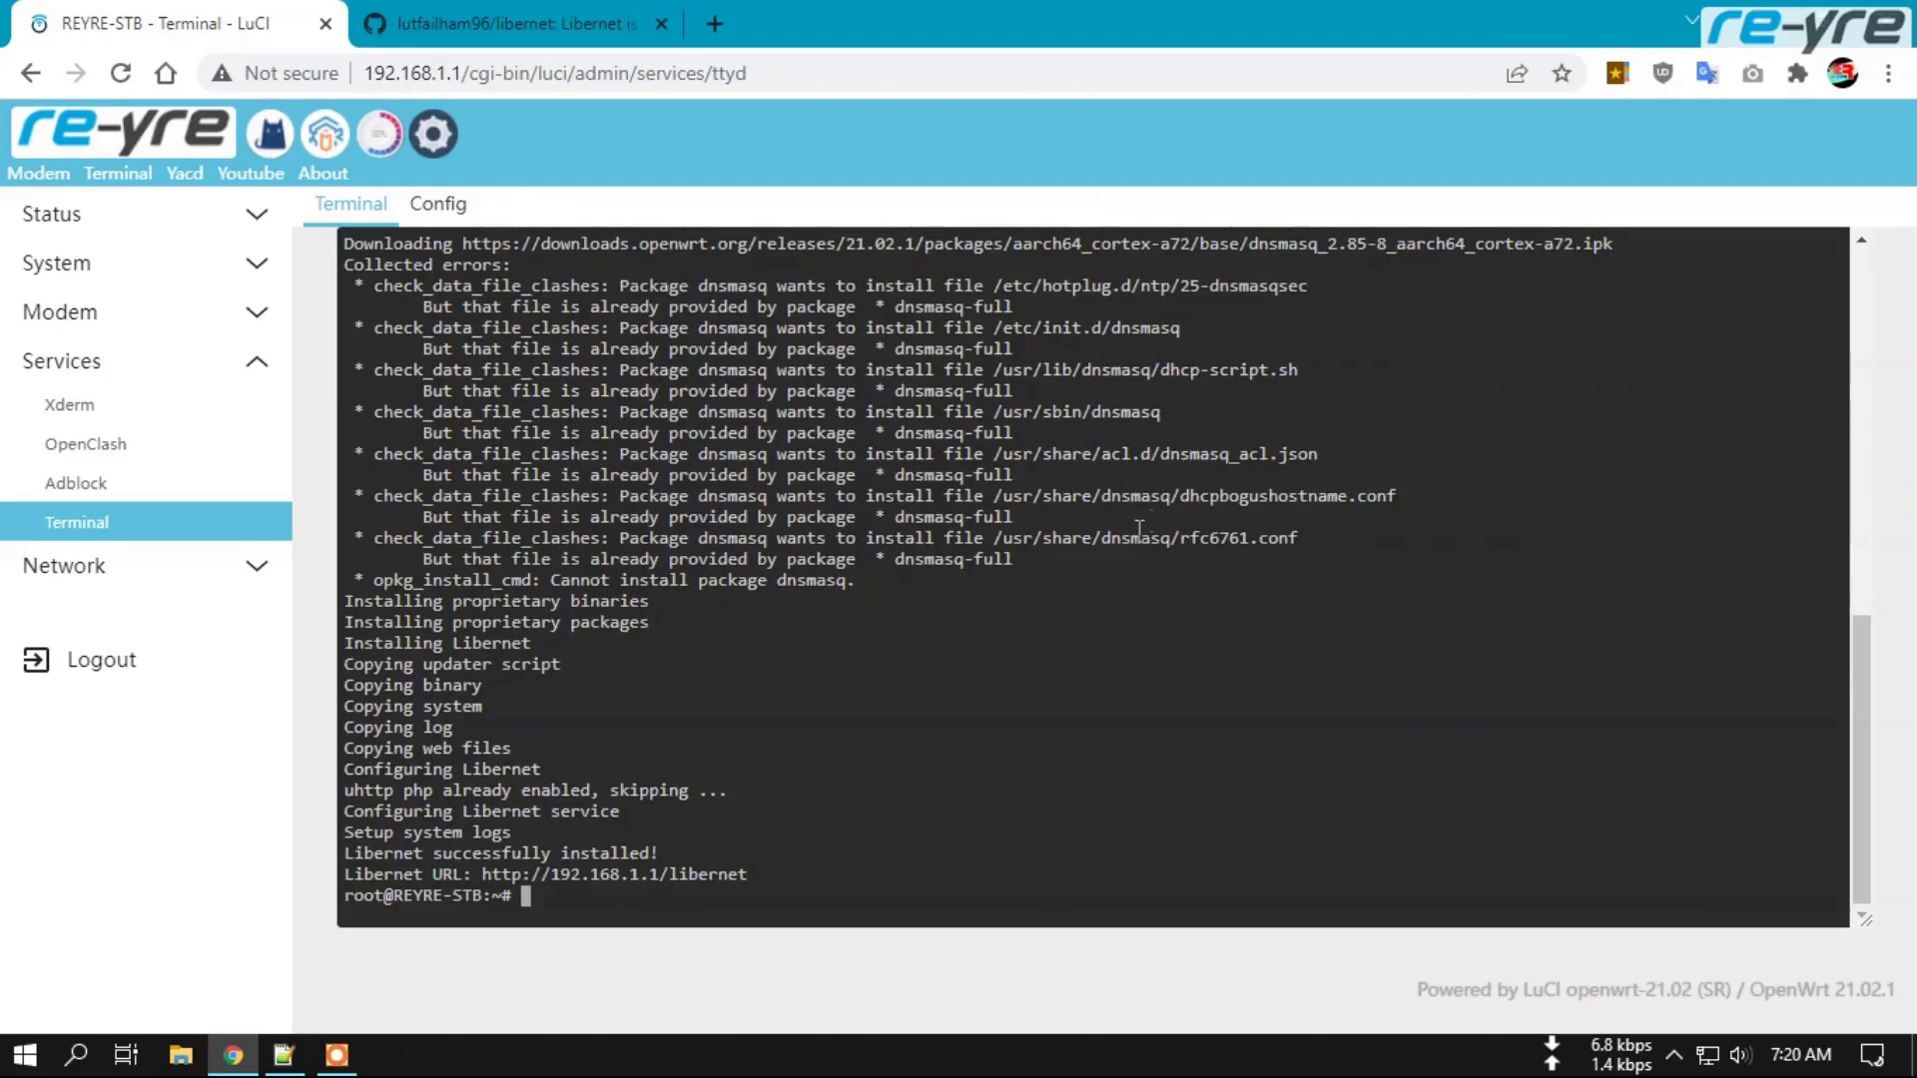
scroll(1136, 537, "up", 2)
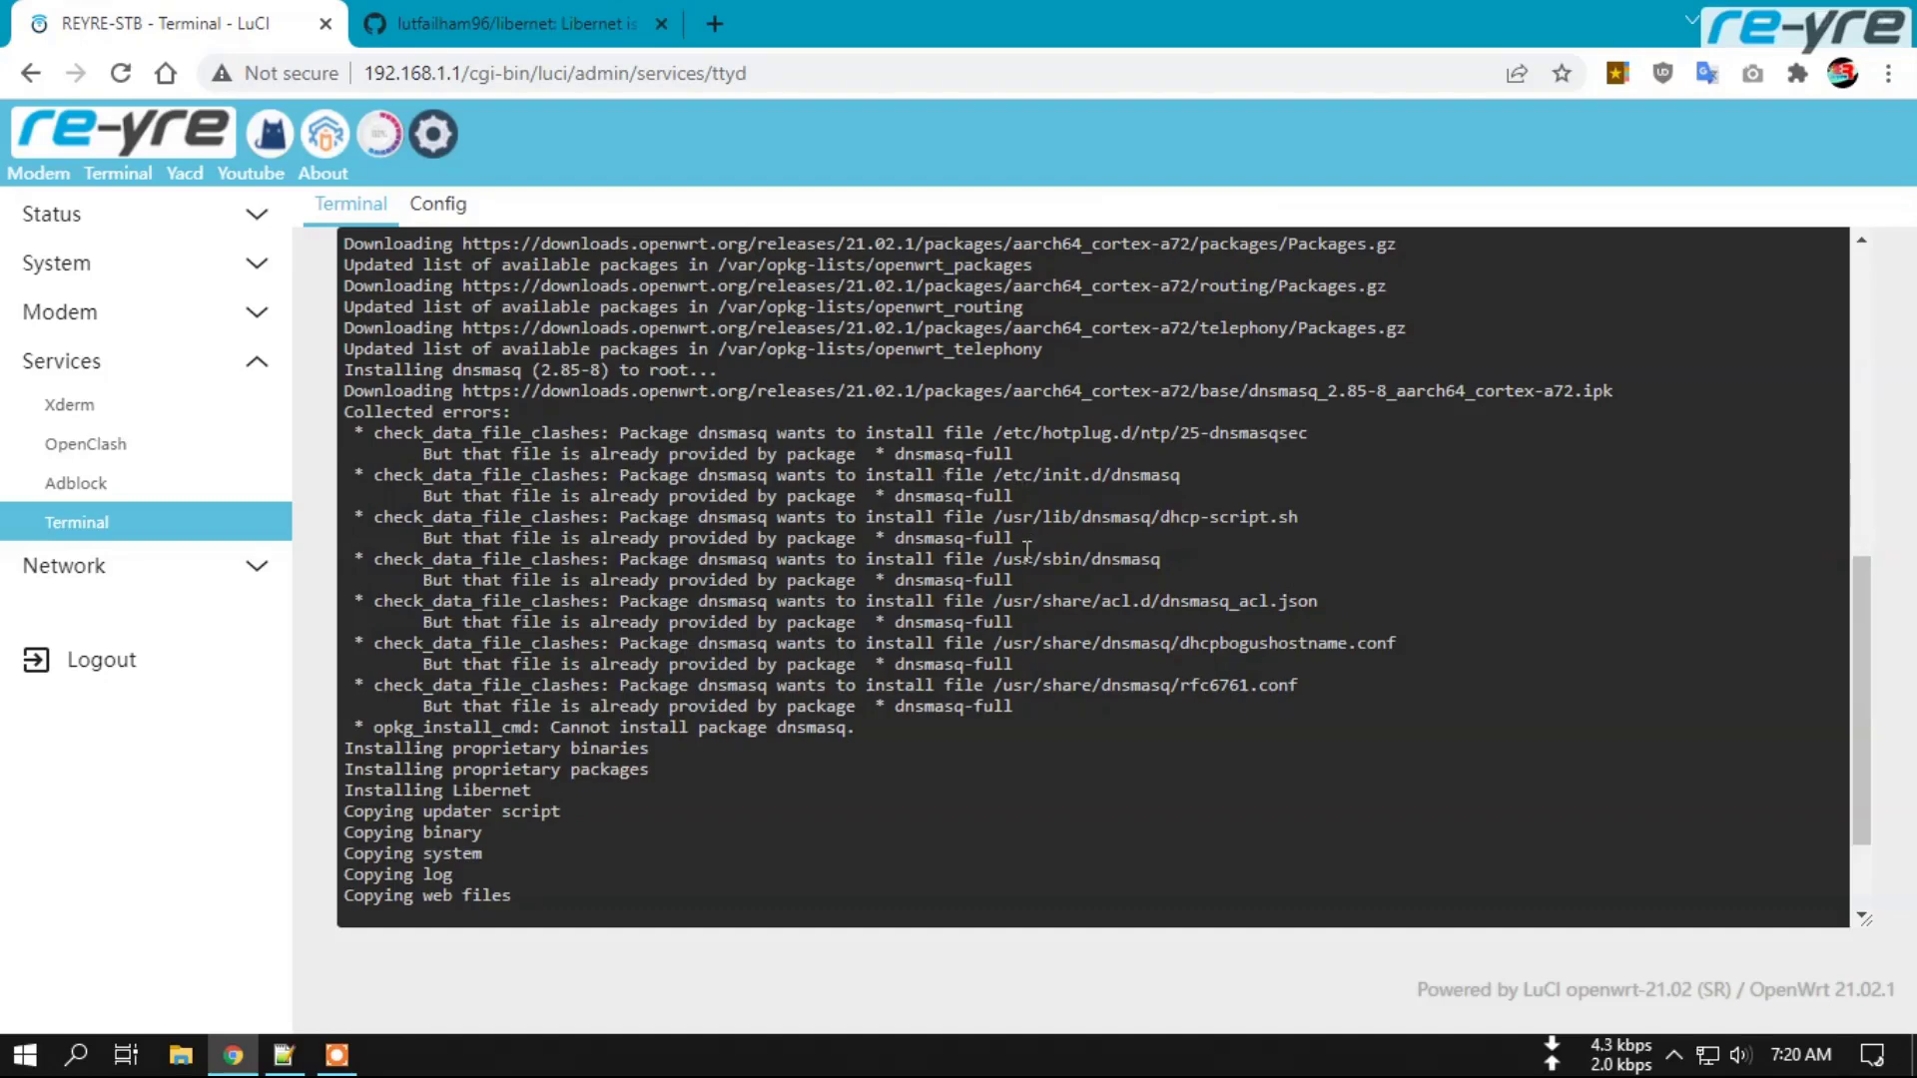
left_click_drag(1043, 706, 344, 435)
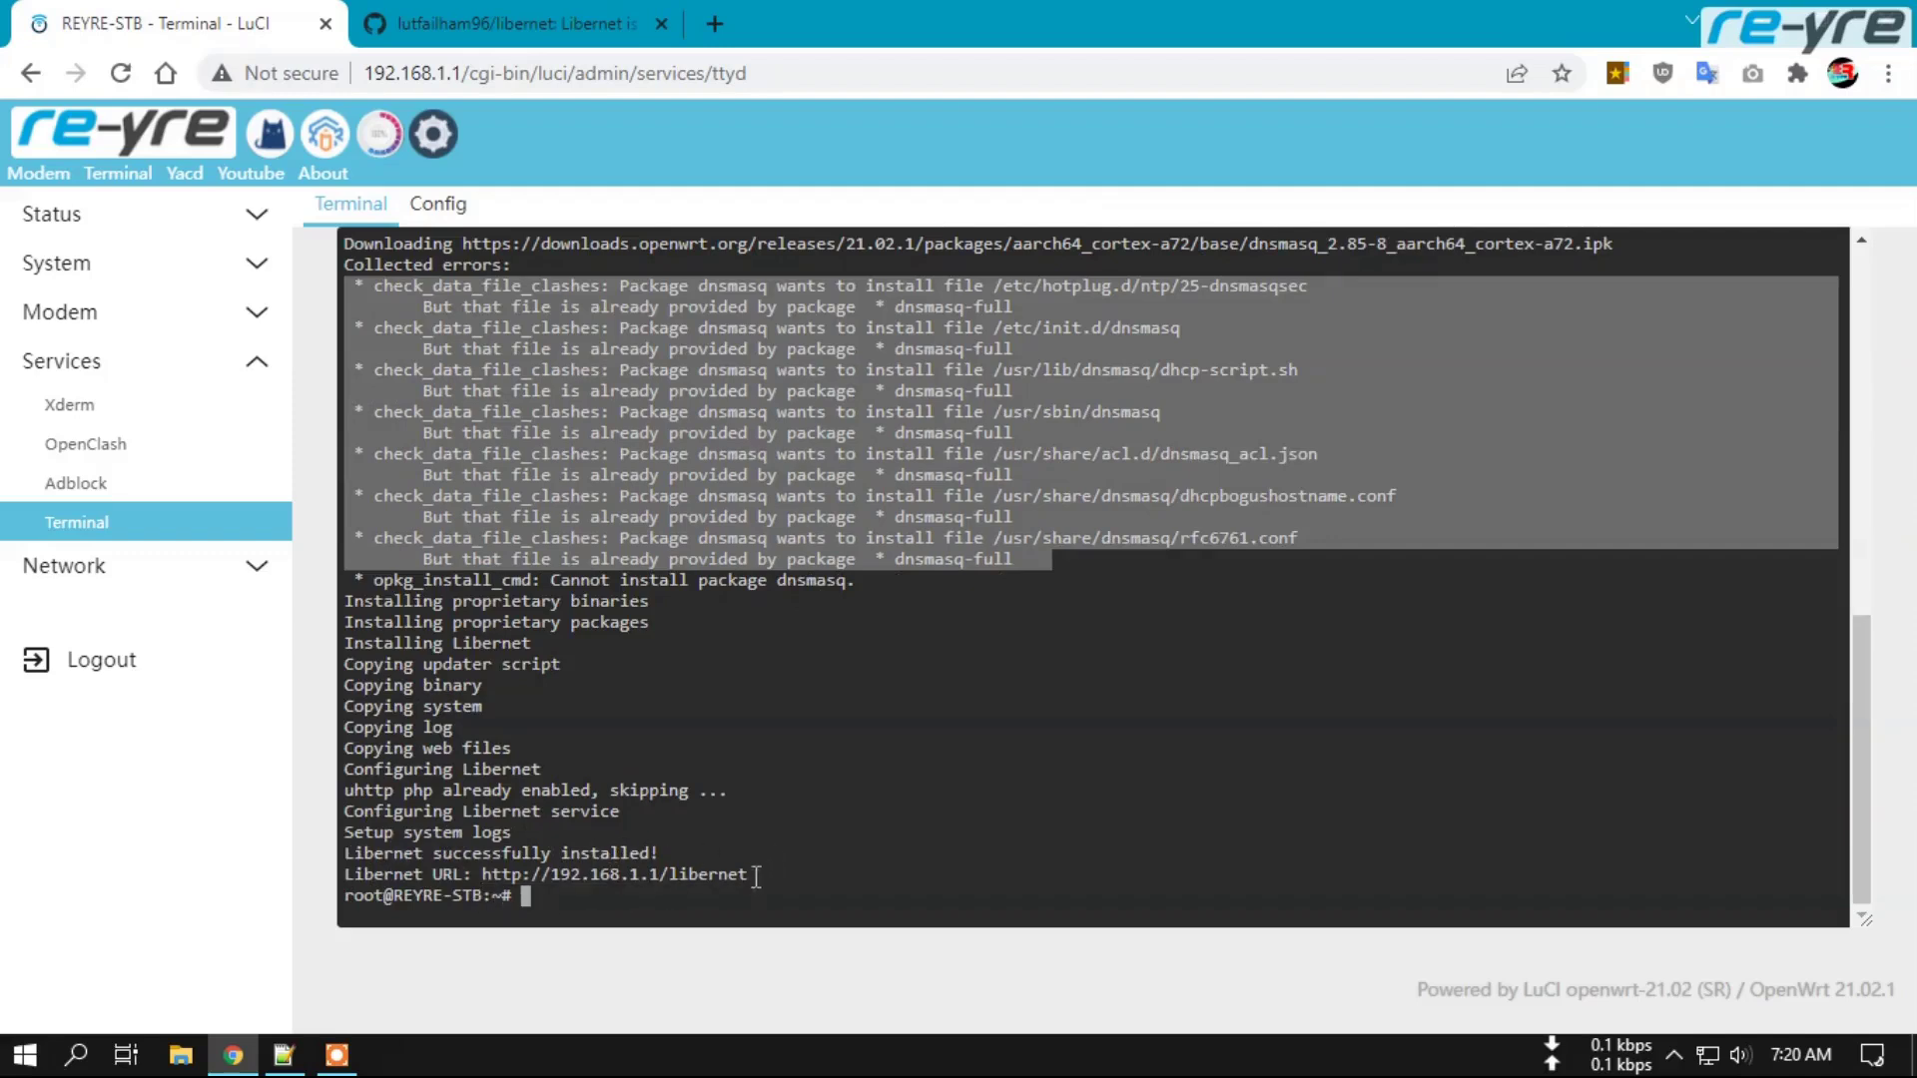
left_click_drag(755, 875, 482, 877)
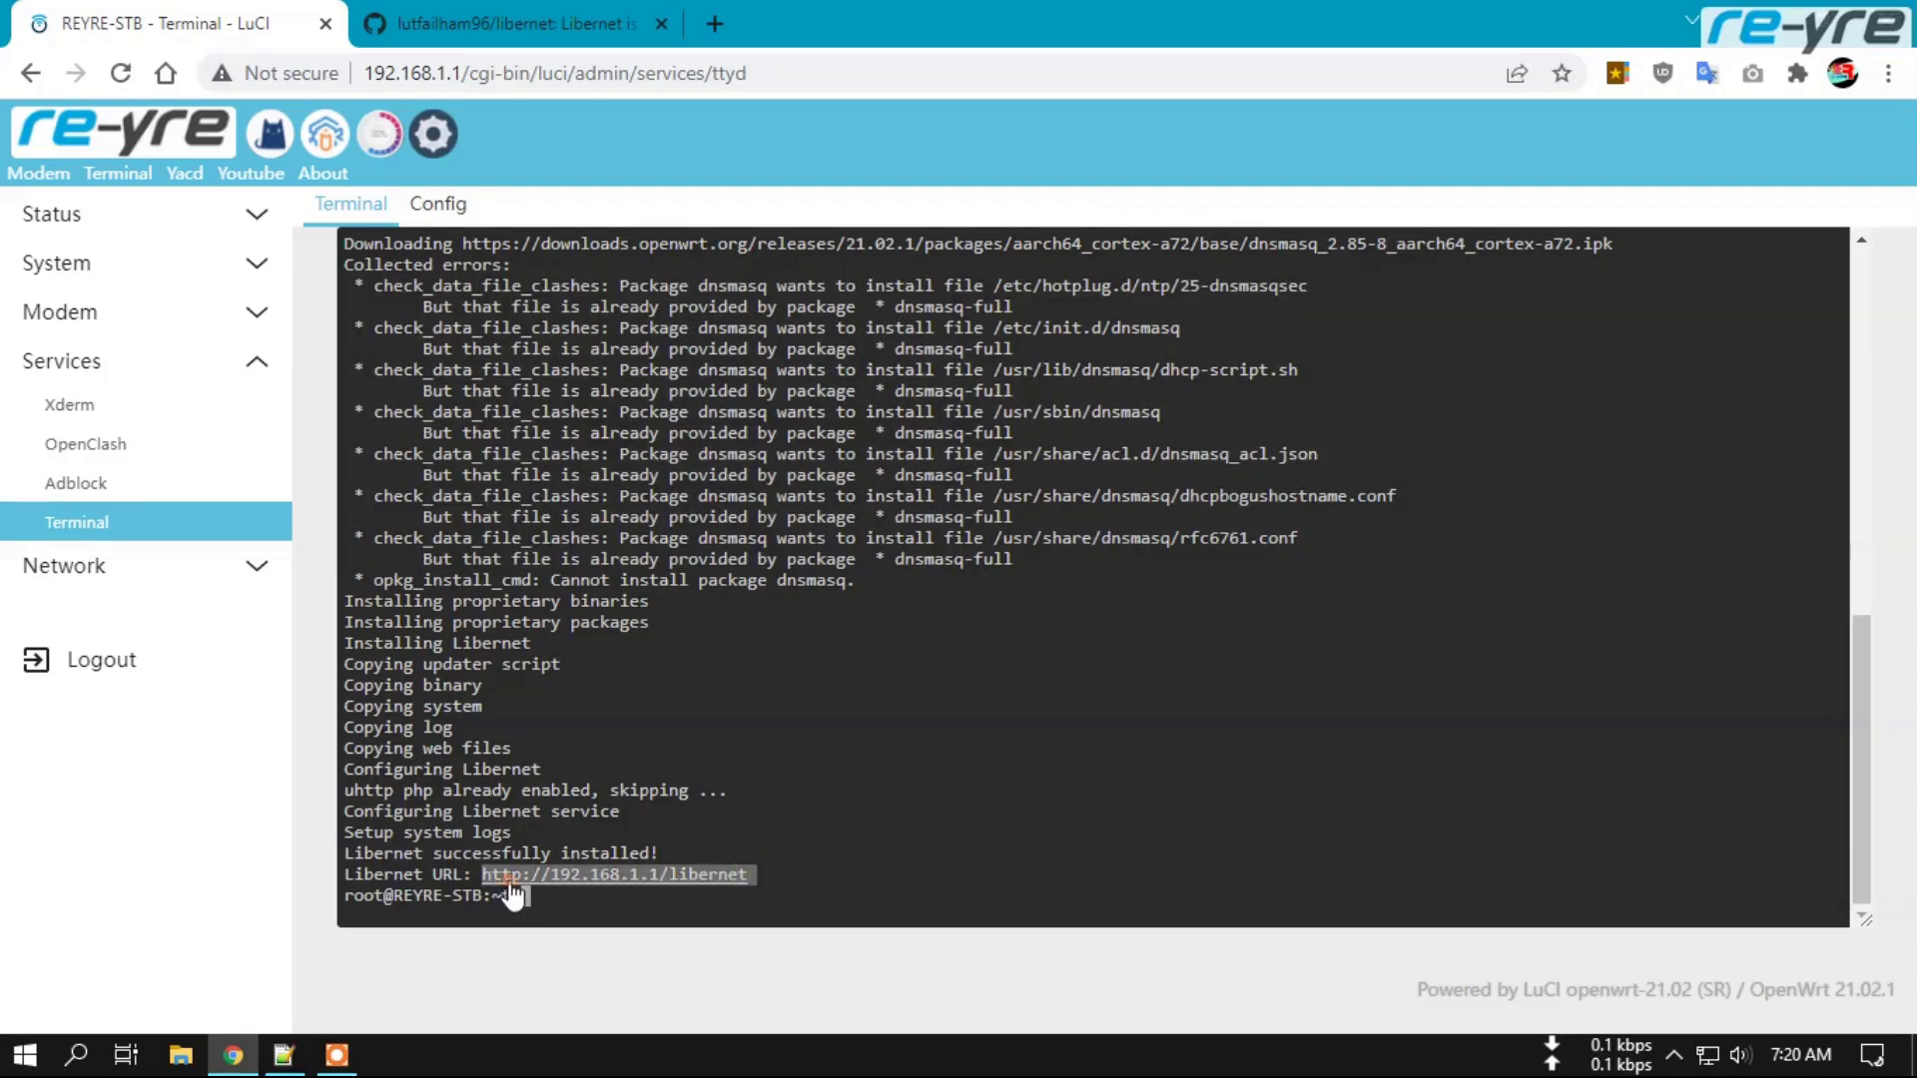
right_click(511, 895)
left_click(640, 510)
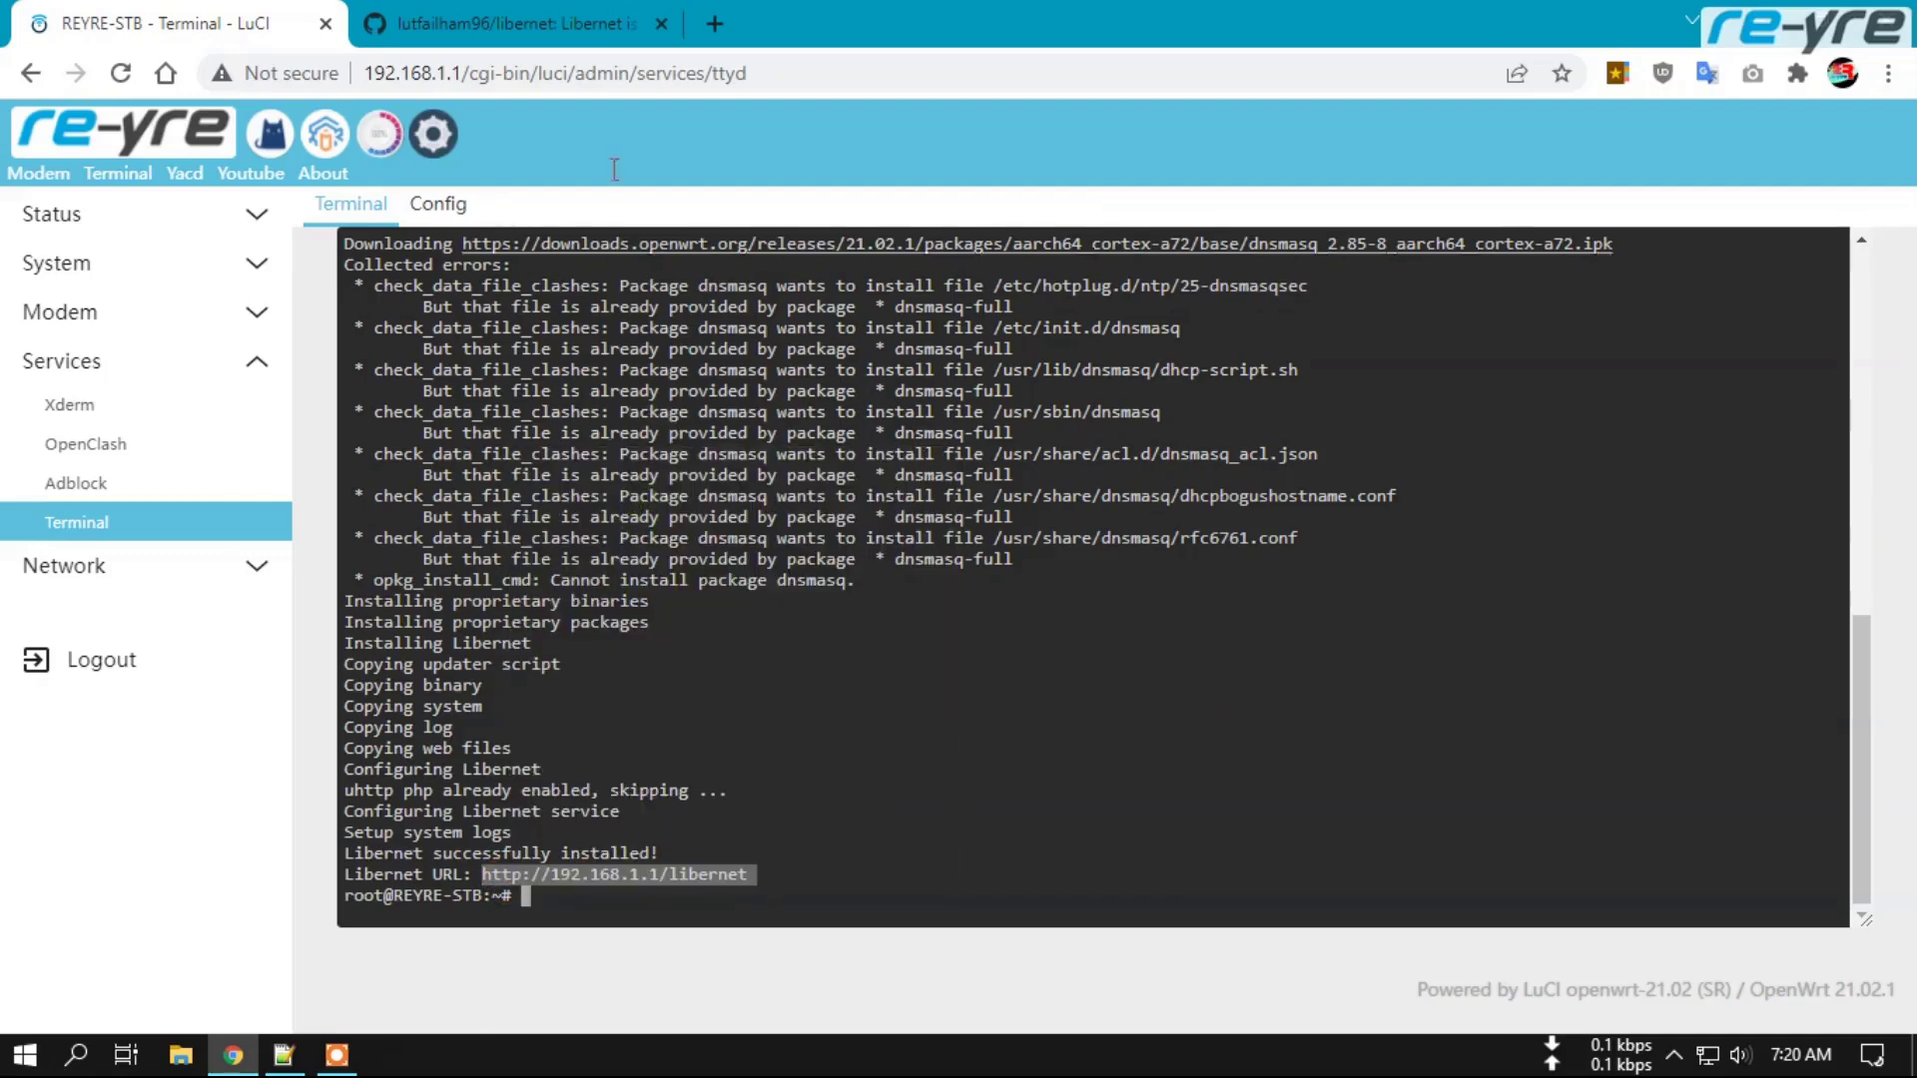
Open the Libernet URL in a new tab, clear browsing data, and reload the login page.
left_click(715, 23)
right_click(746, 65)
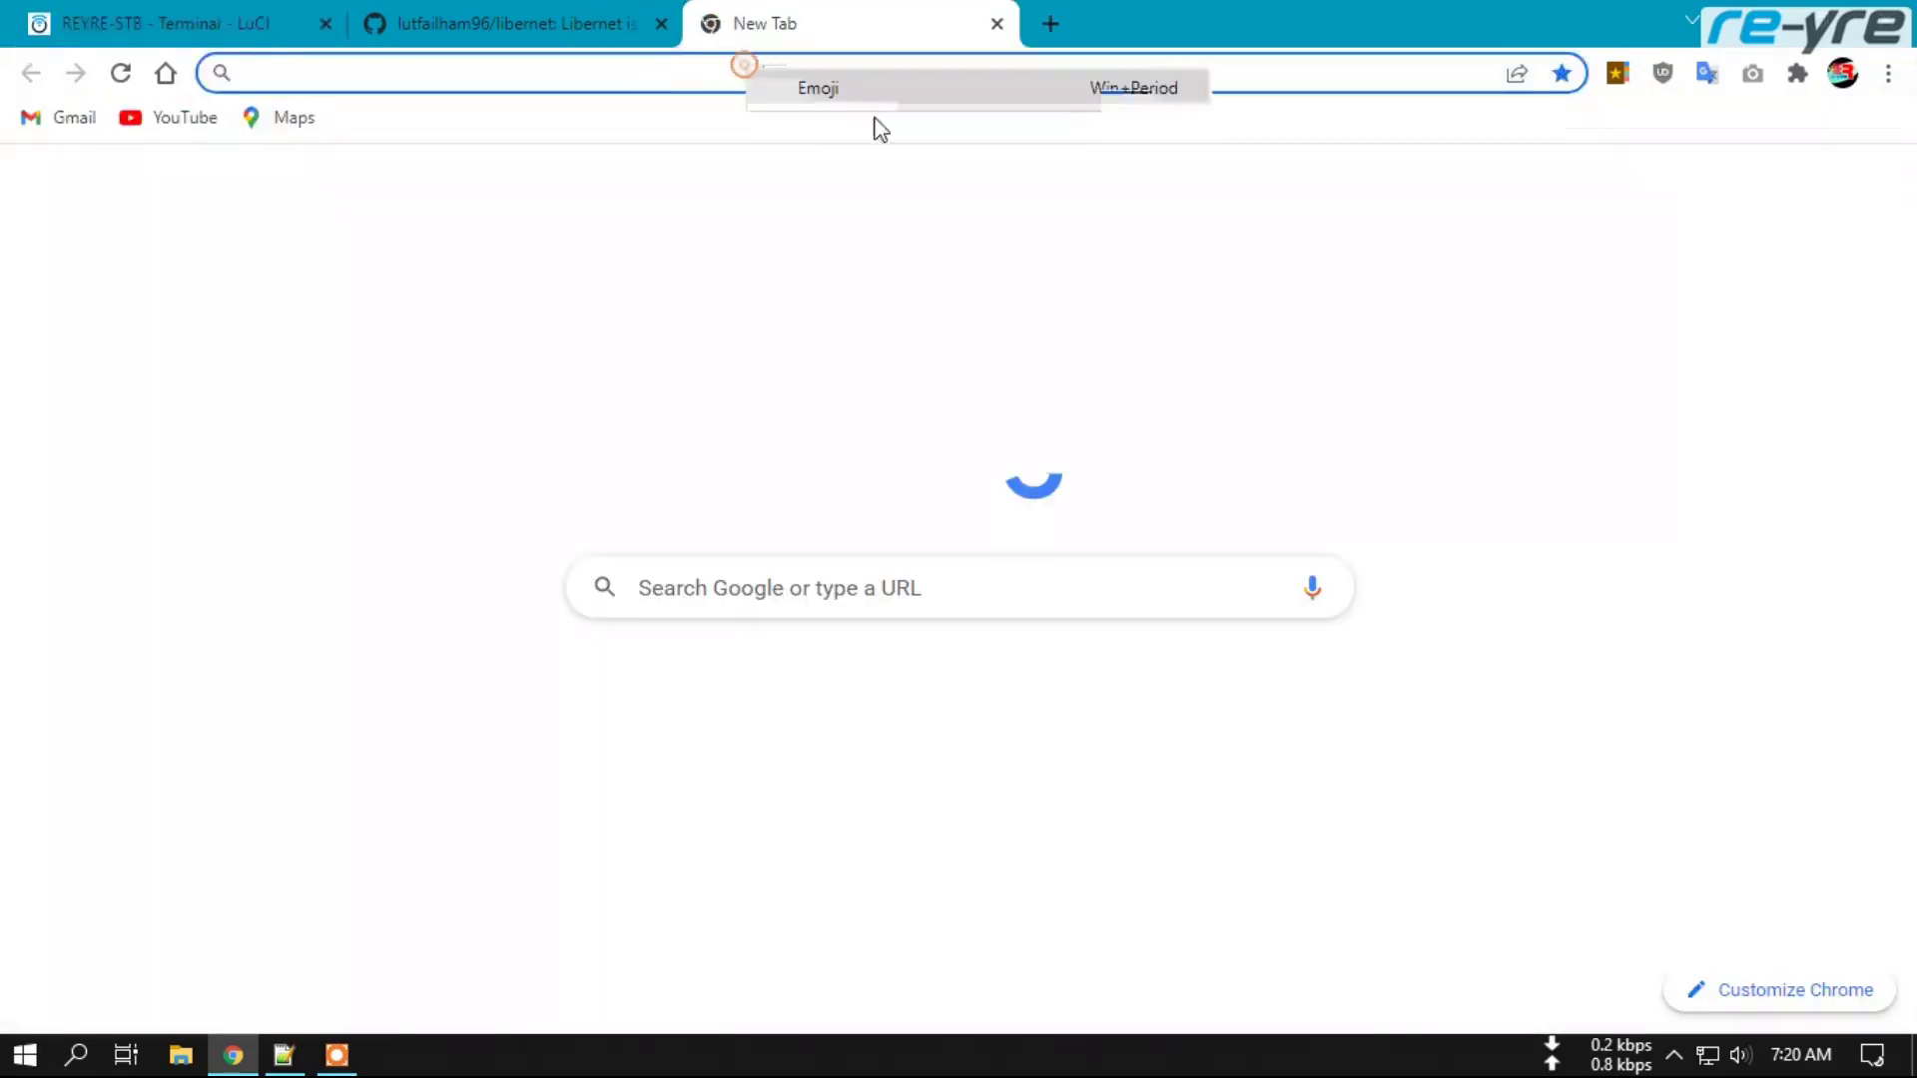
left_click(909, 286)
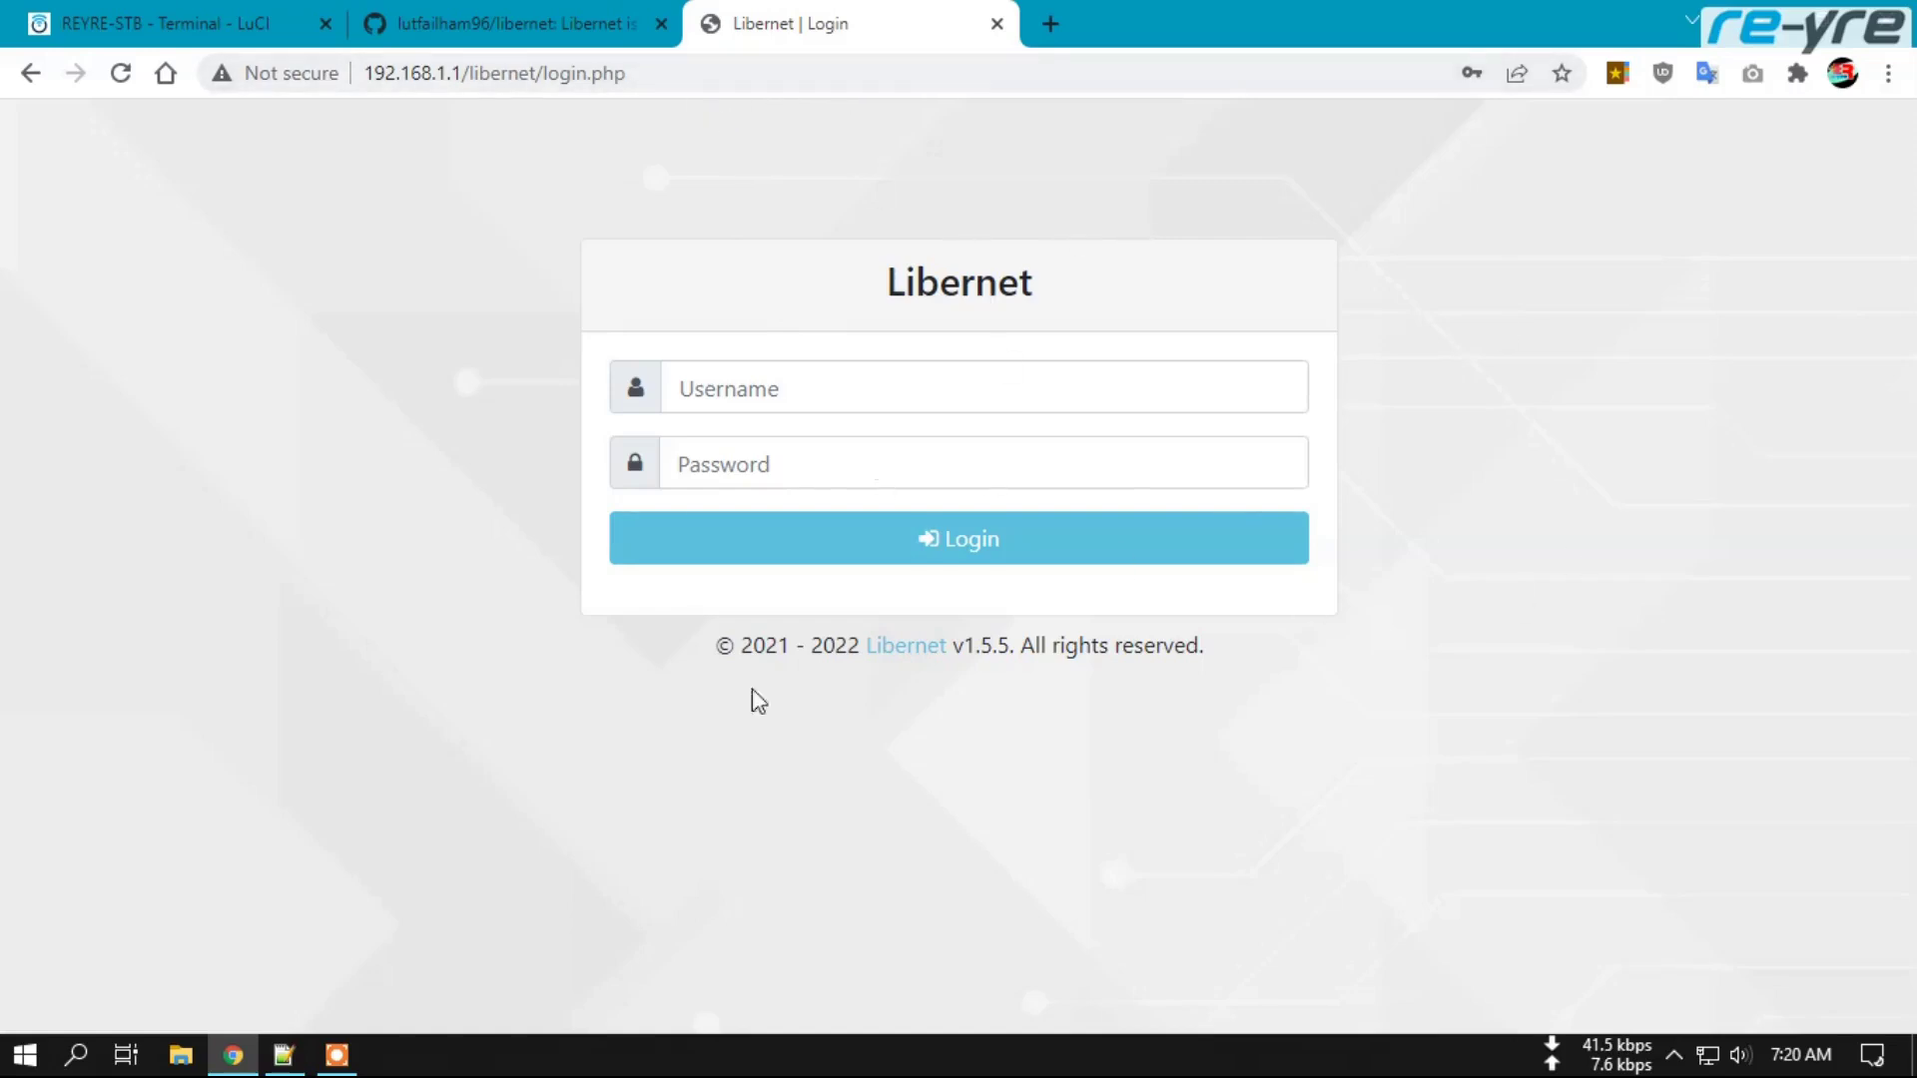
key("ctrl+shift+Delete")
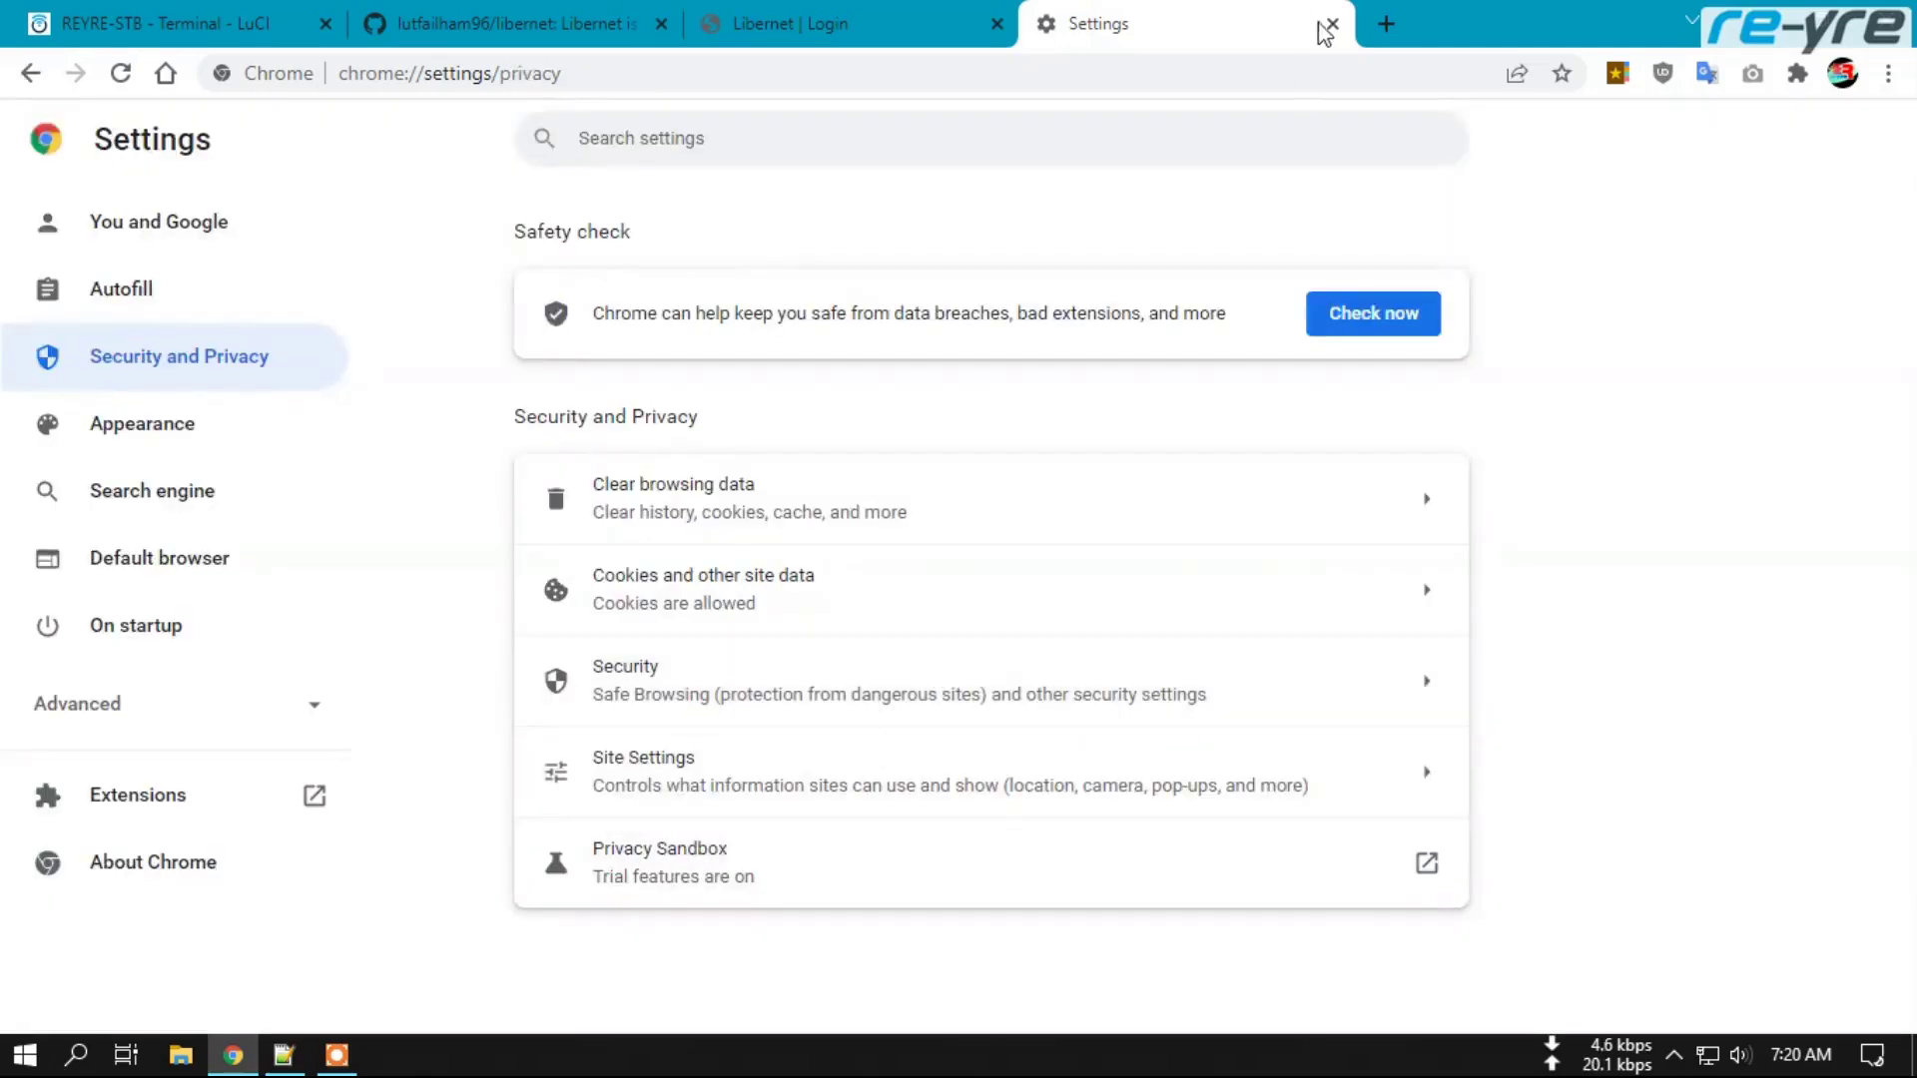
left_click(1332, 23)
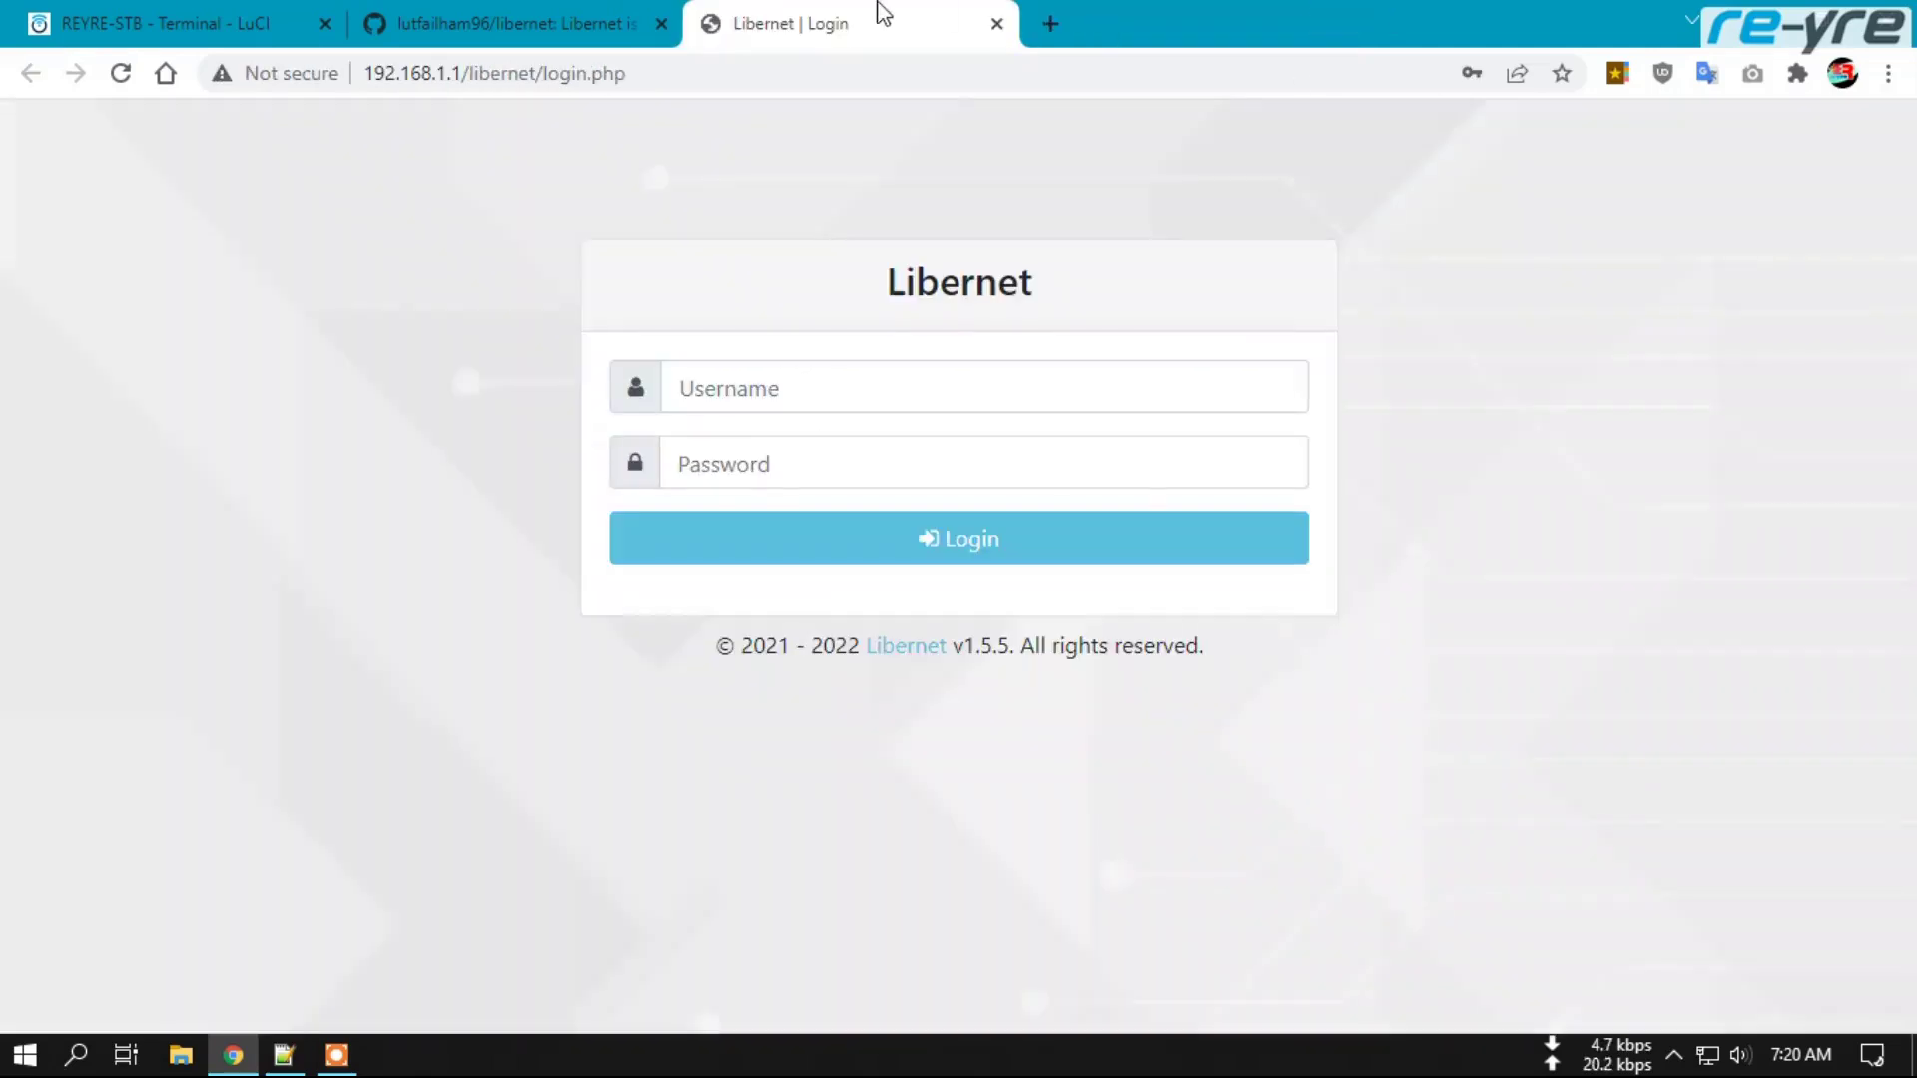
left_click(118, 74)
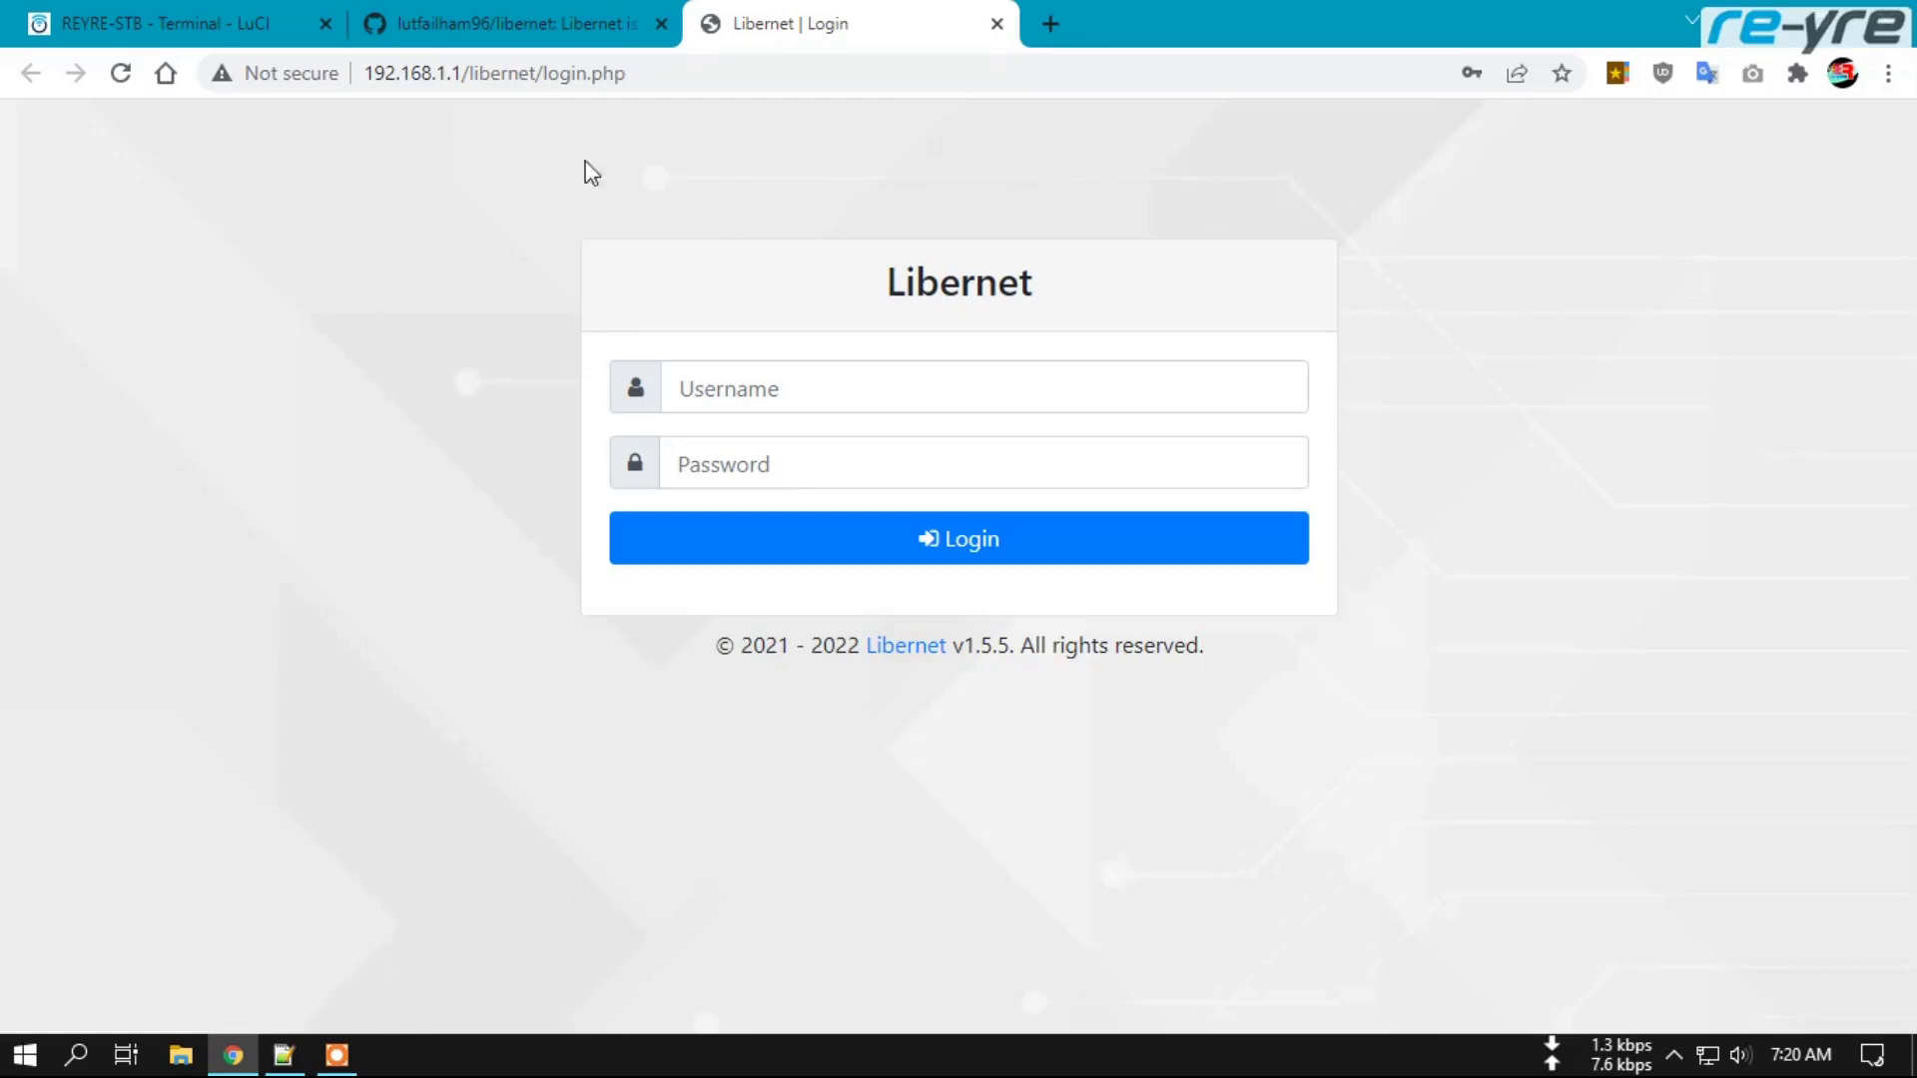
Log in as admin with the README's default password, declining to save it.
left_click(511, 22)
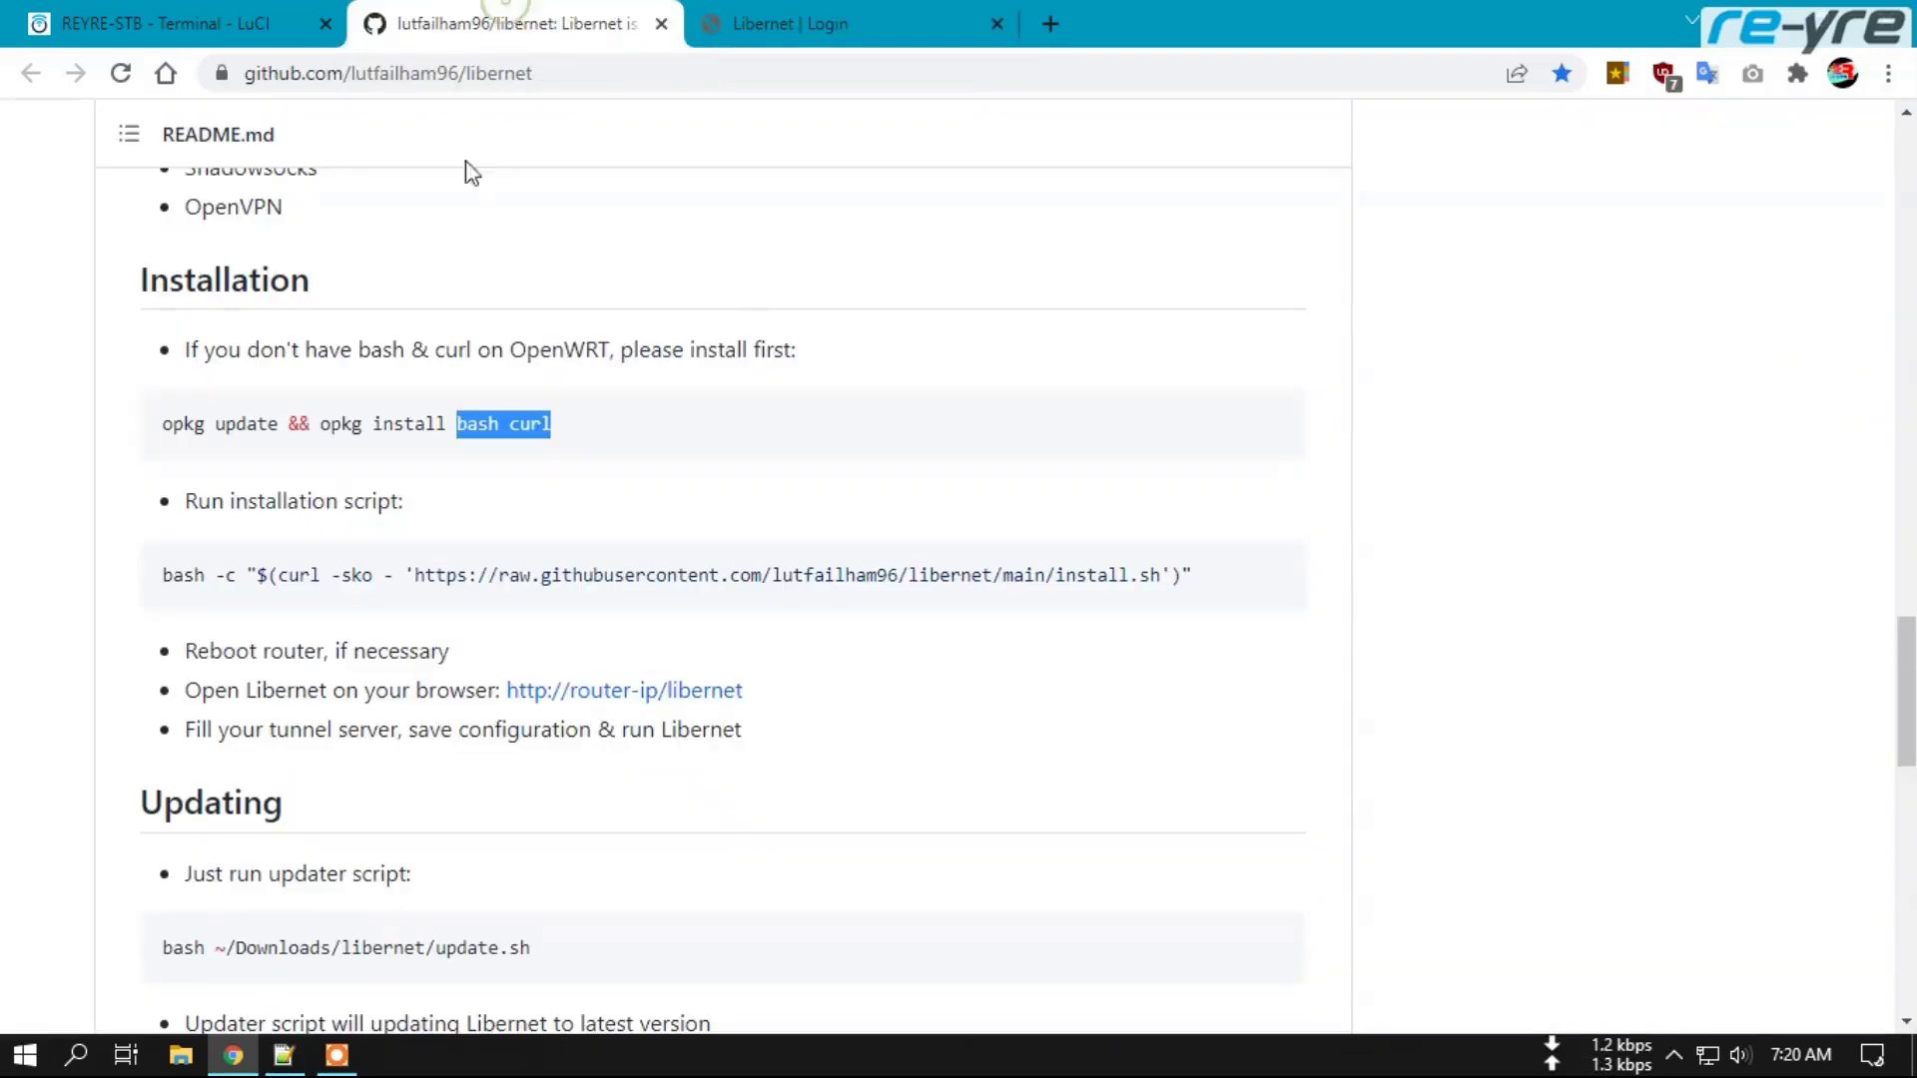
scroll(80, 719, "down", 7)
scroll(80, 719, "down", 4)
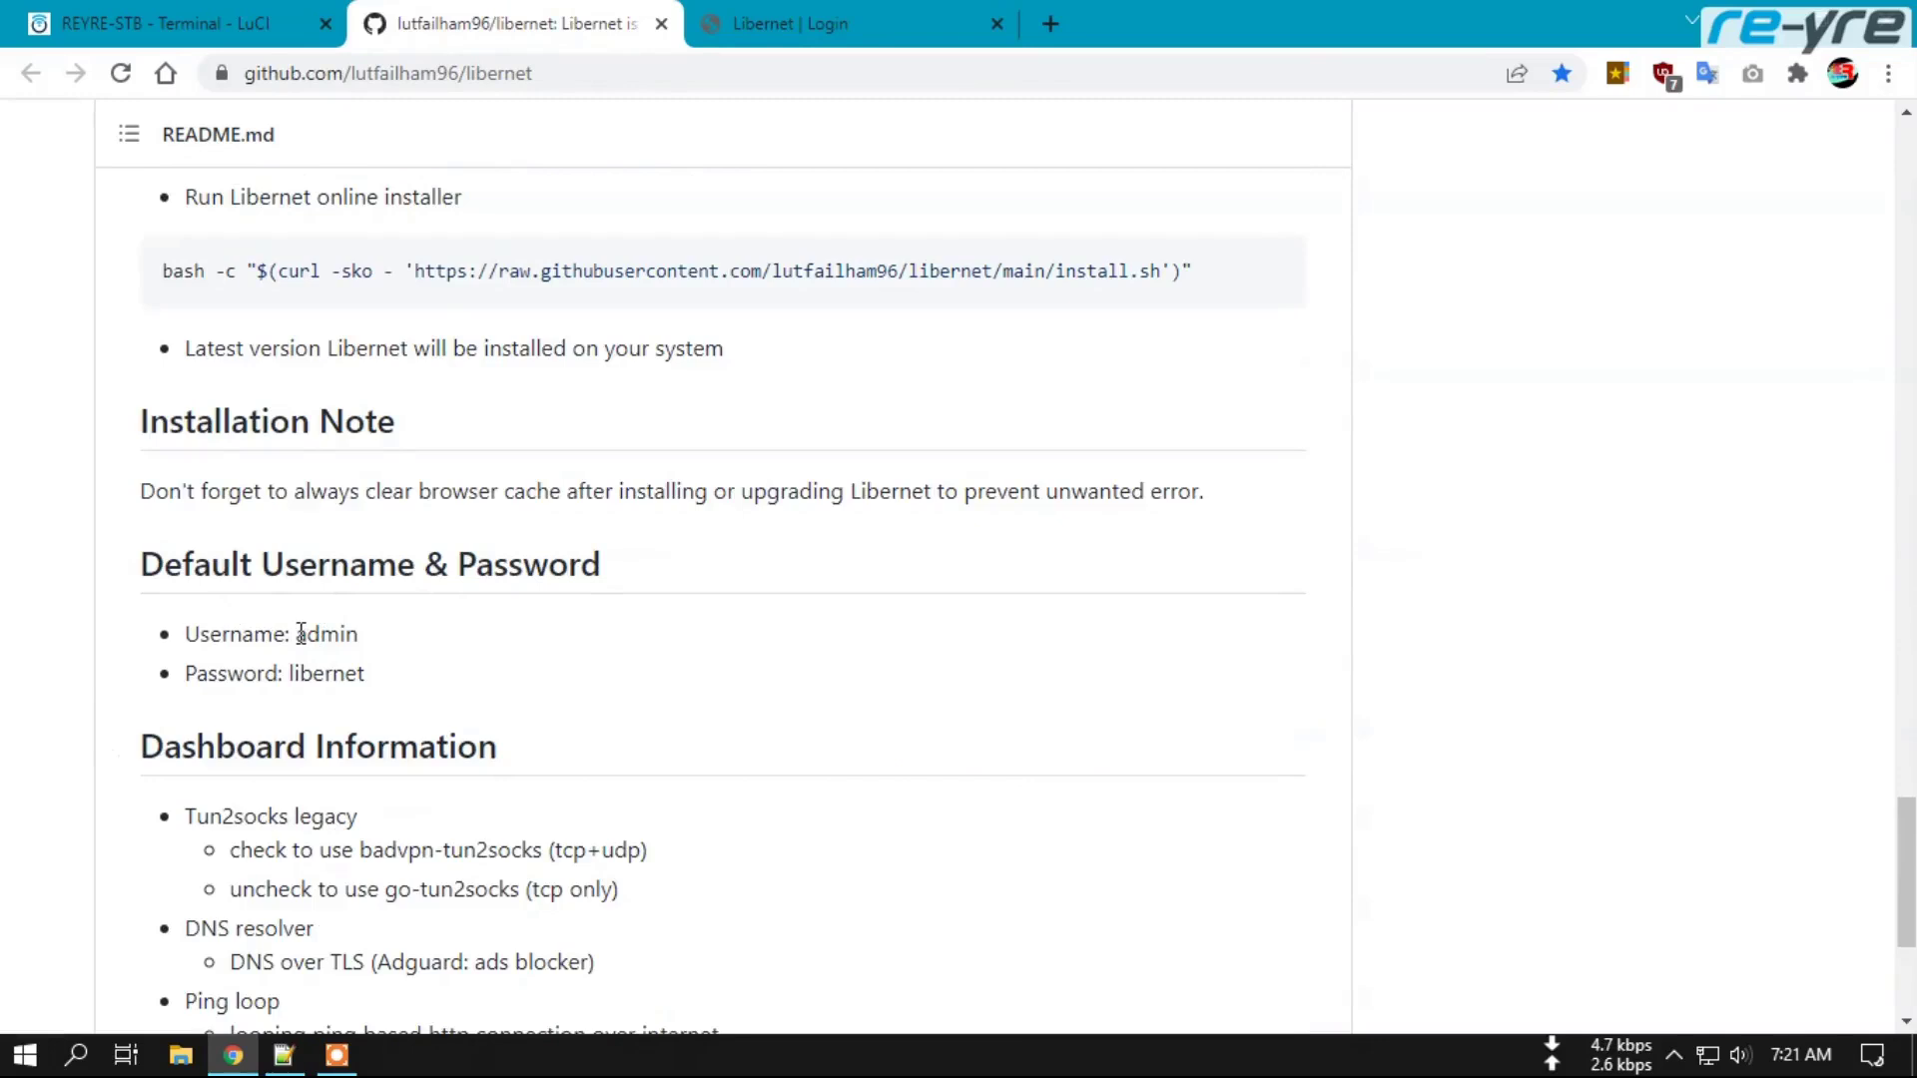
left_click(843, 26)
left_click(869, 401)
type("admin")
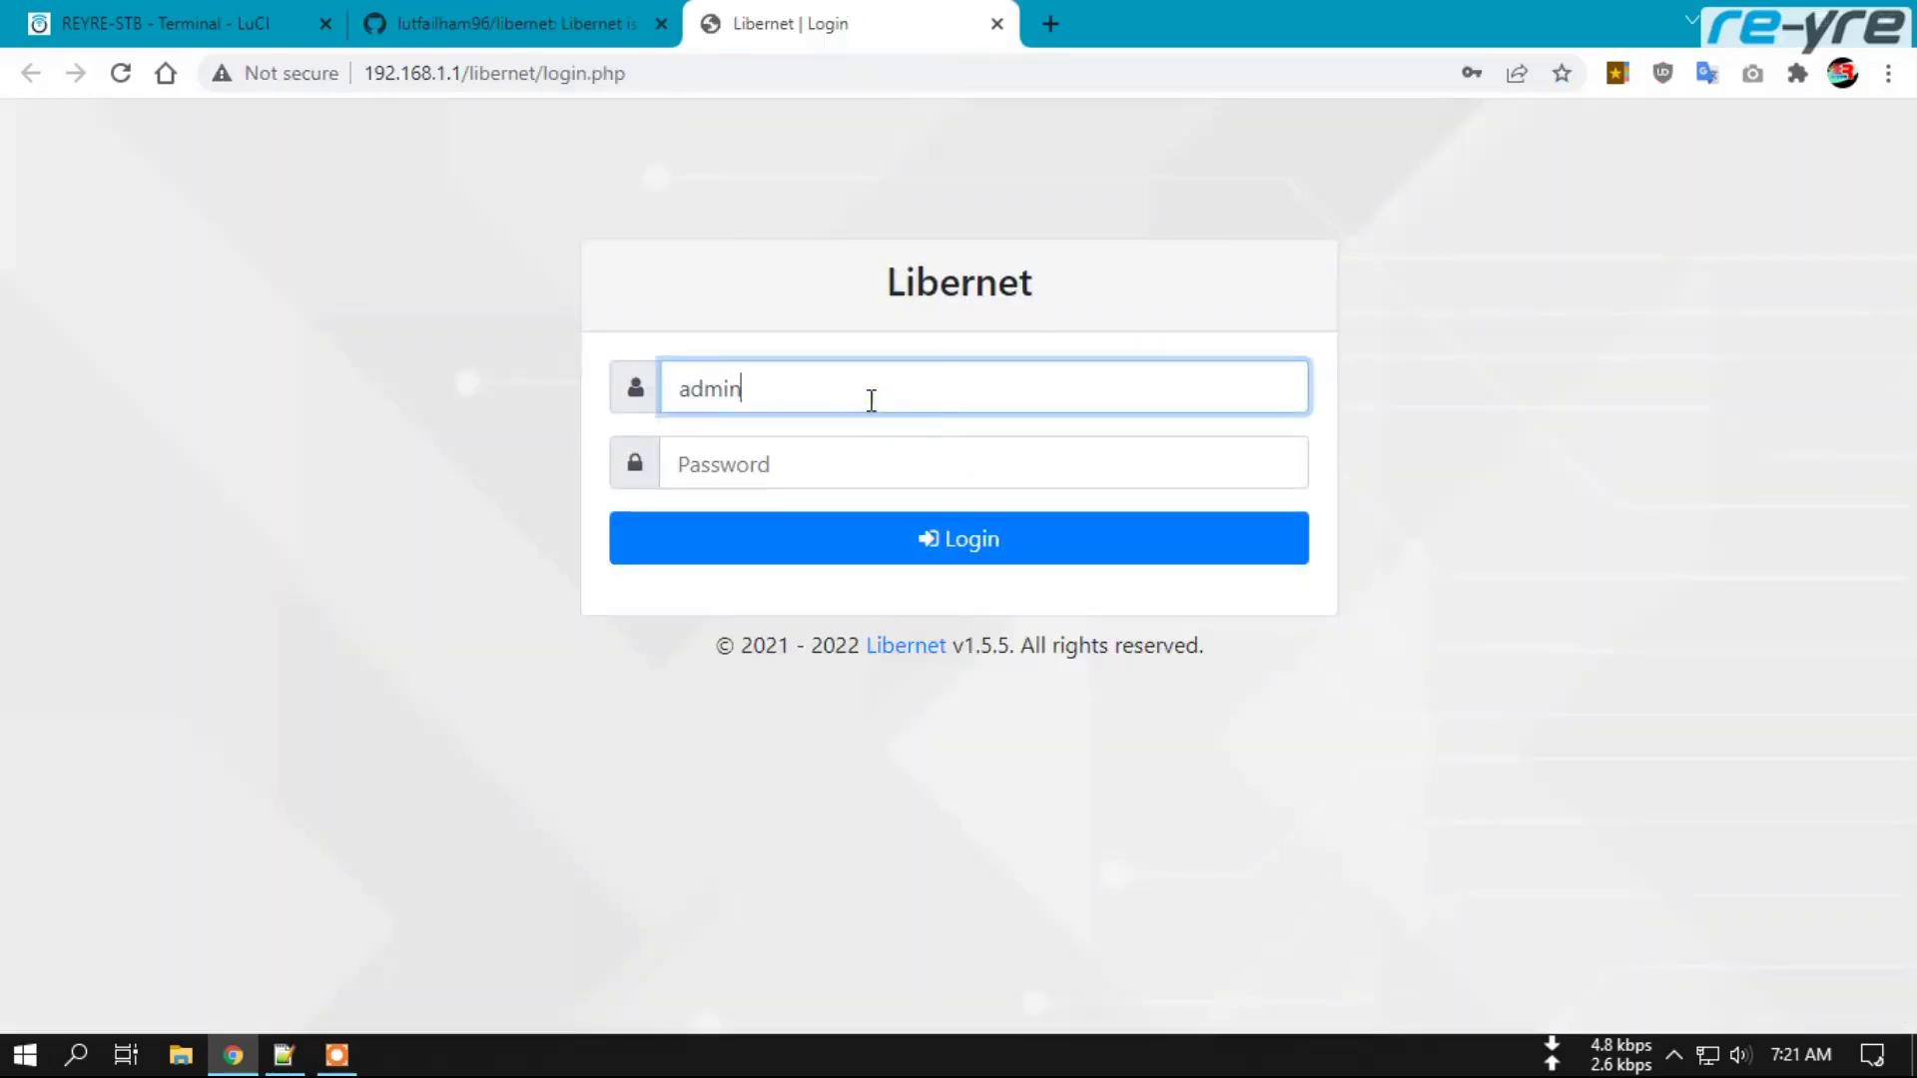
left_click(963, 454)
type("libe")
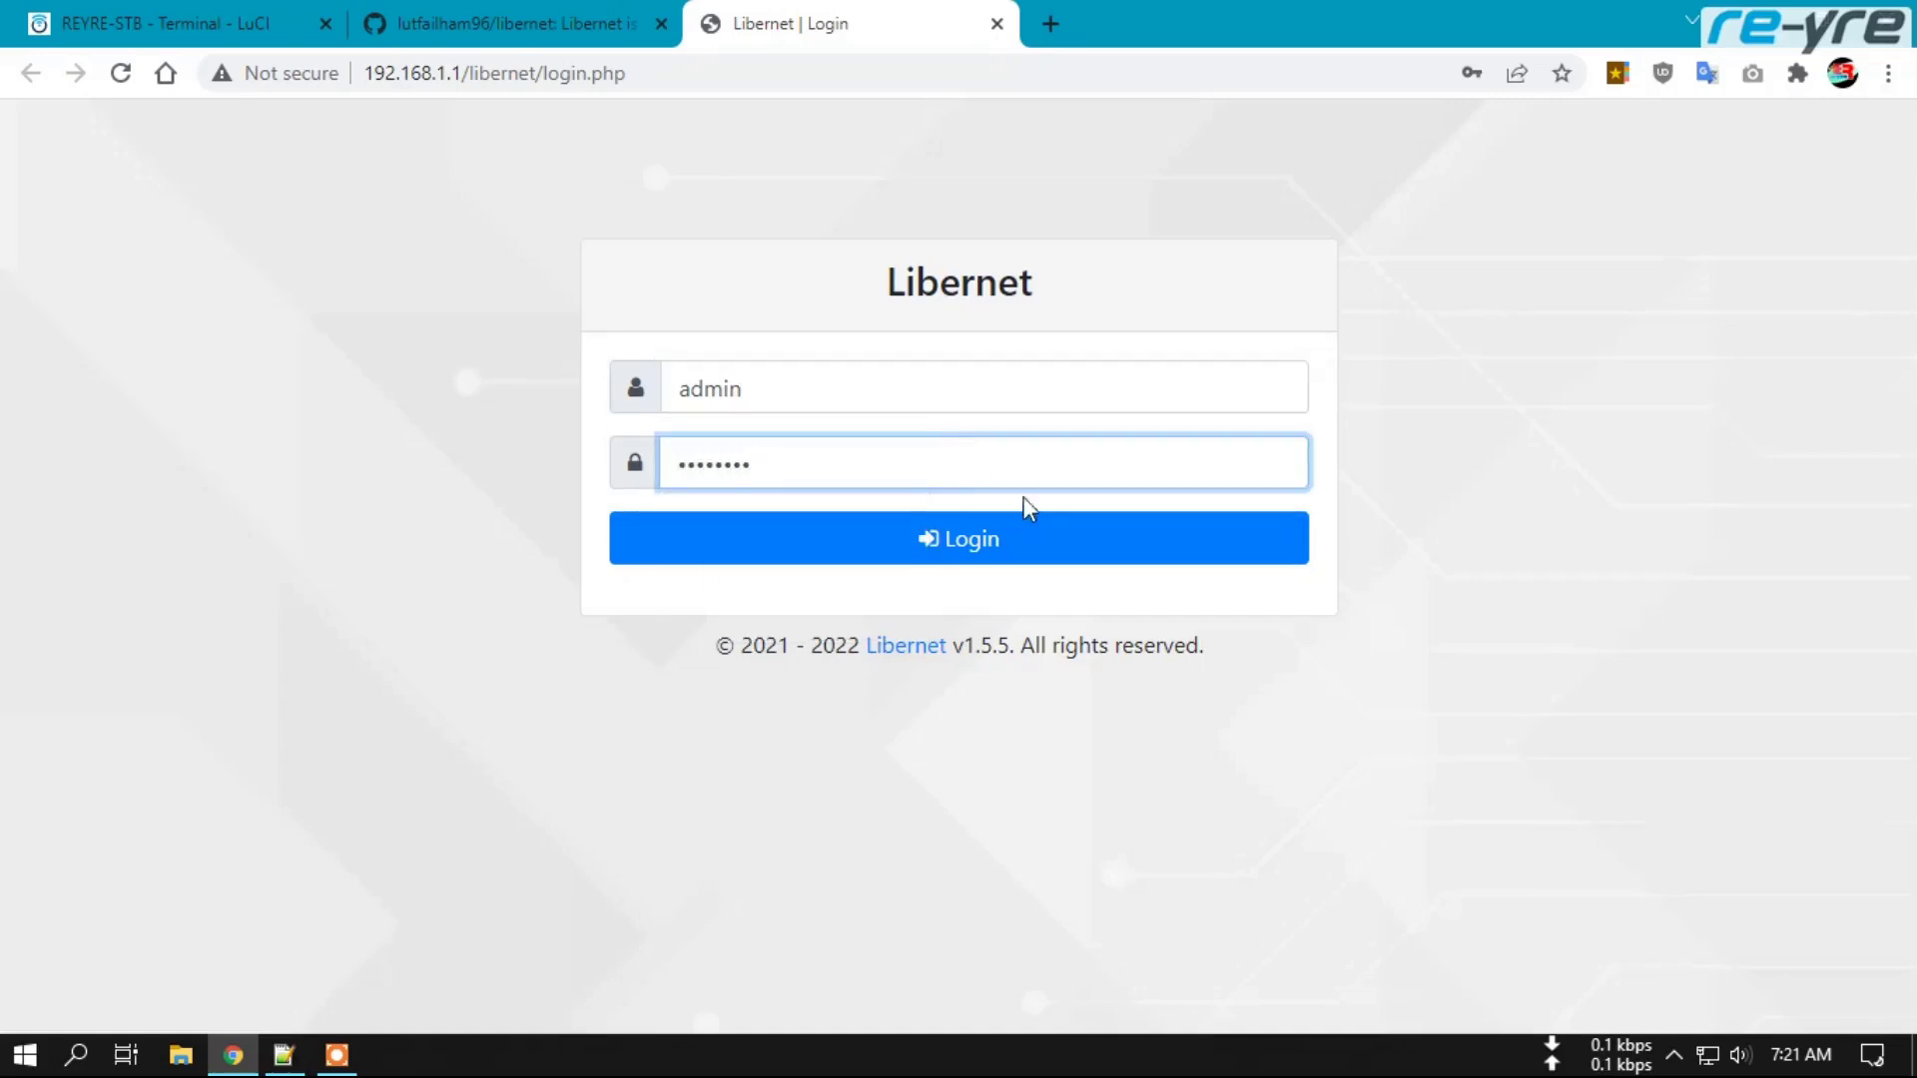
left_click(971, 544)
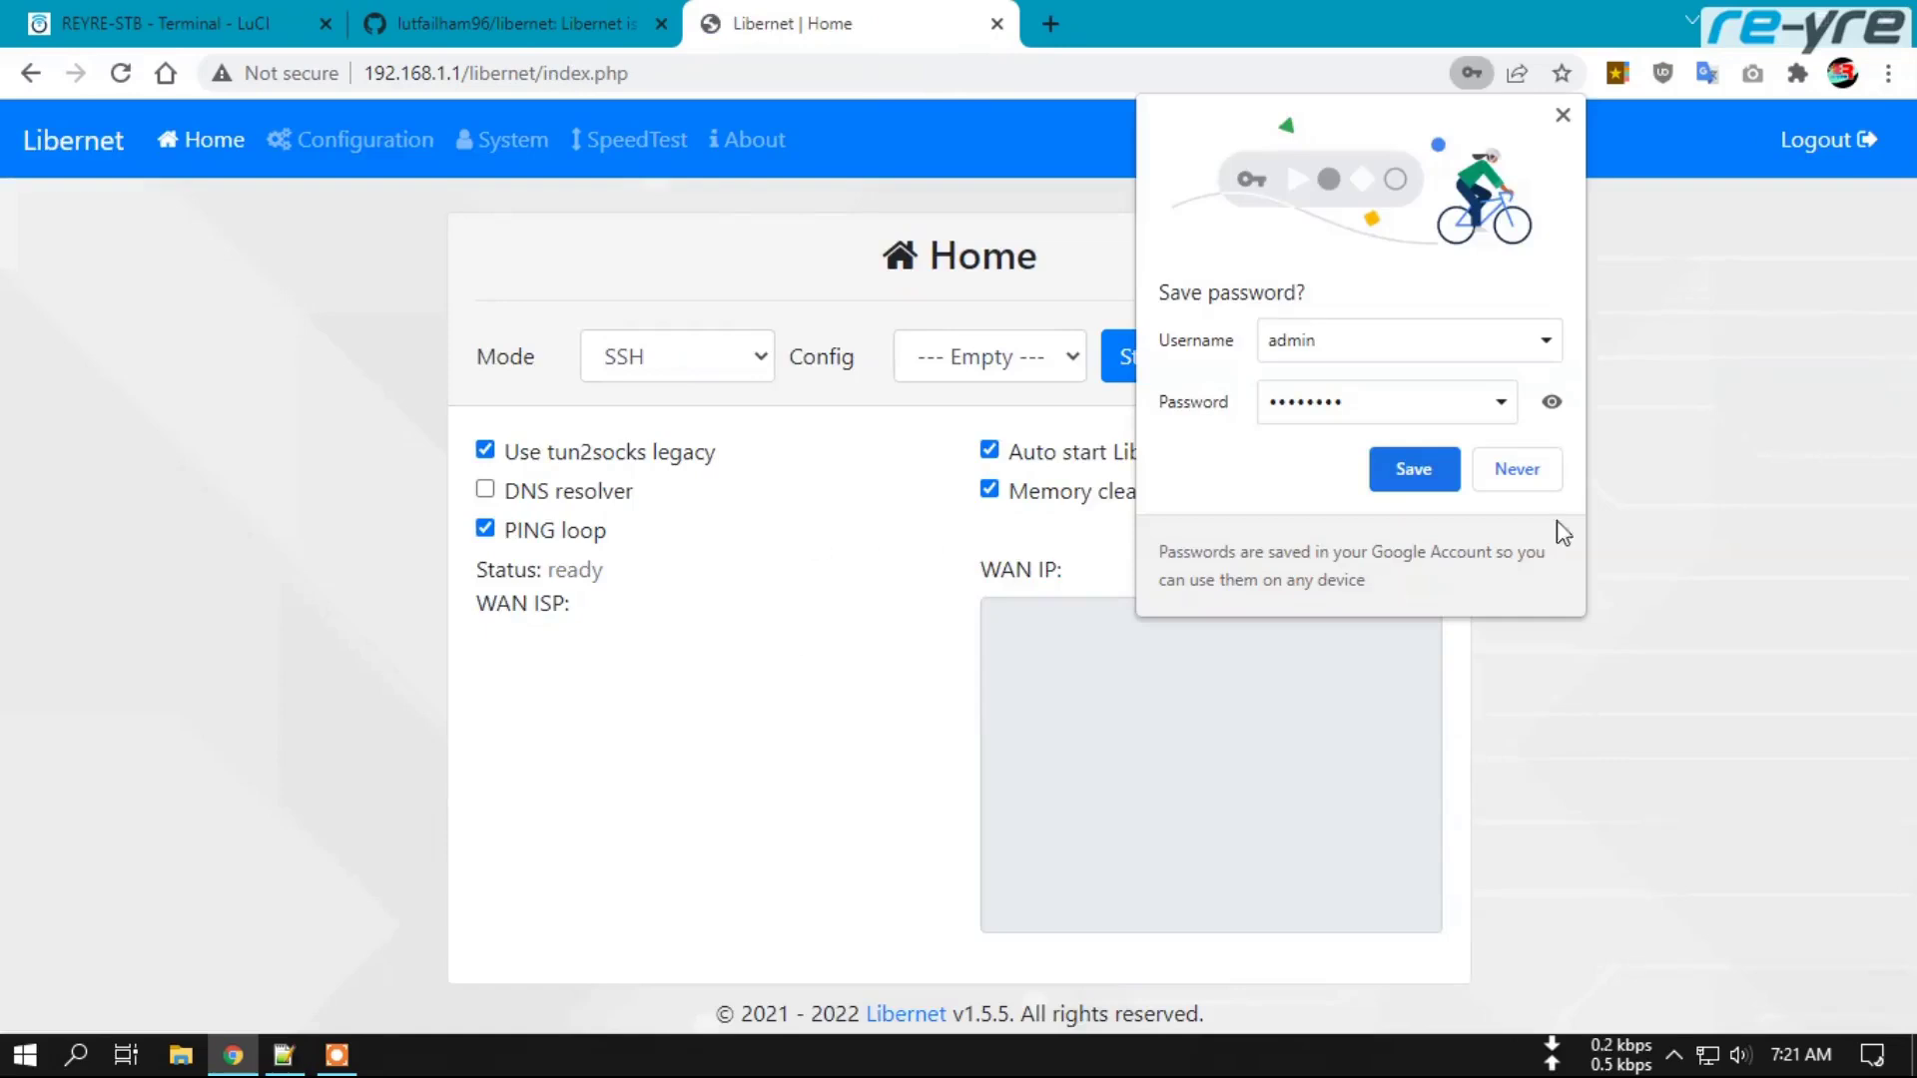
left_click(1537, 471)
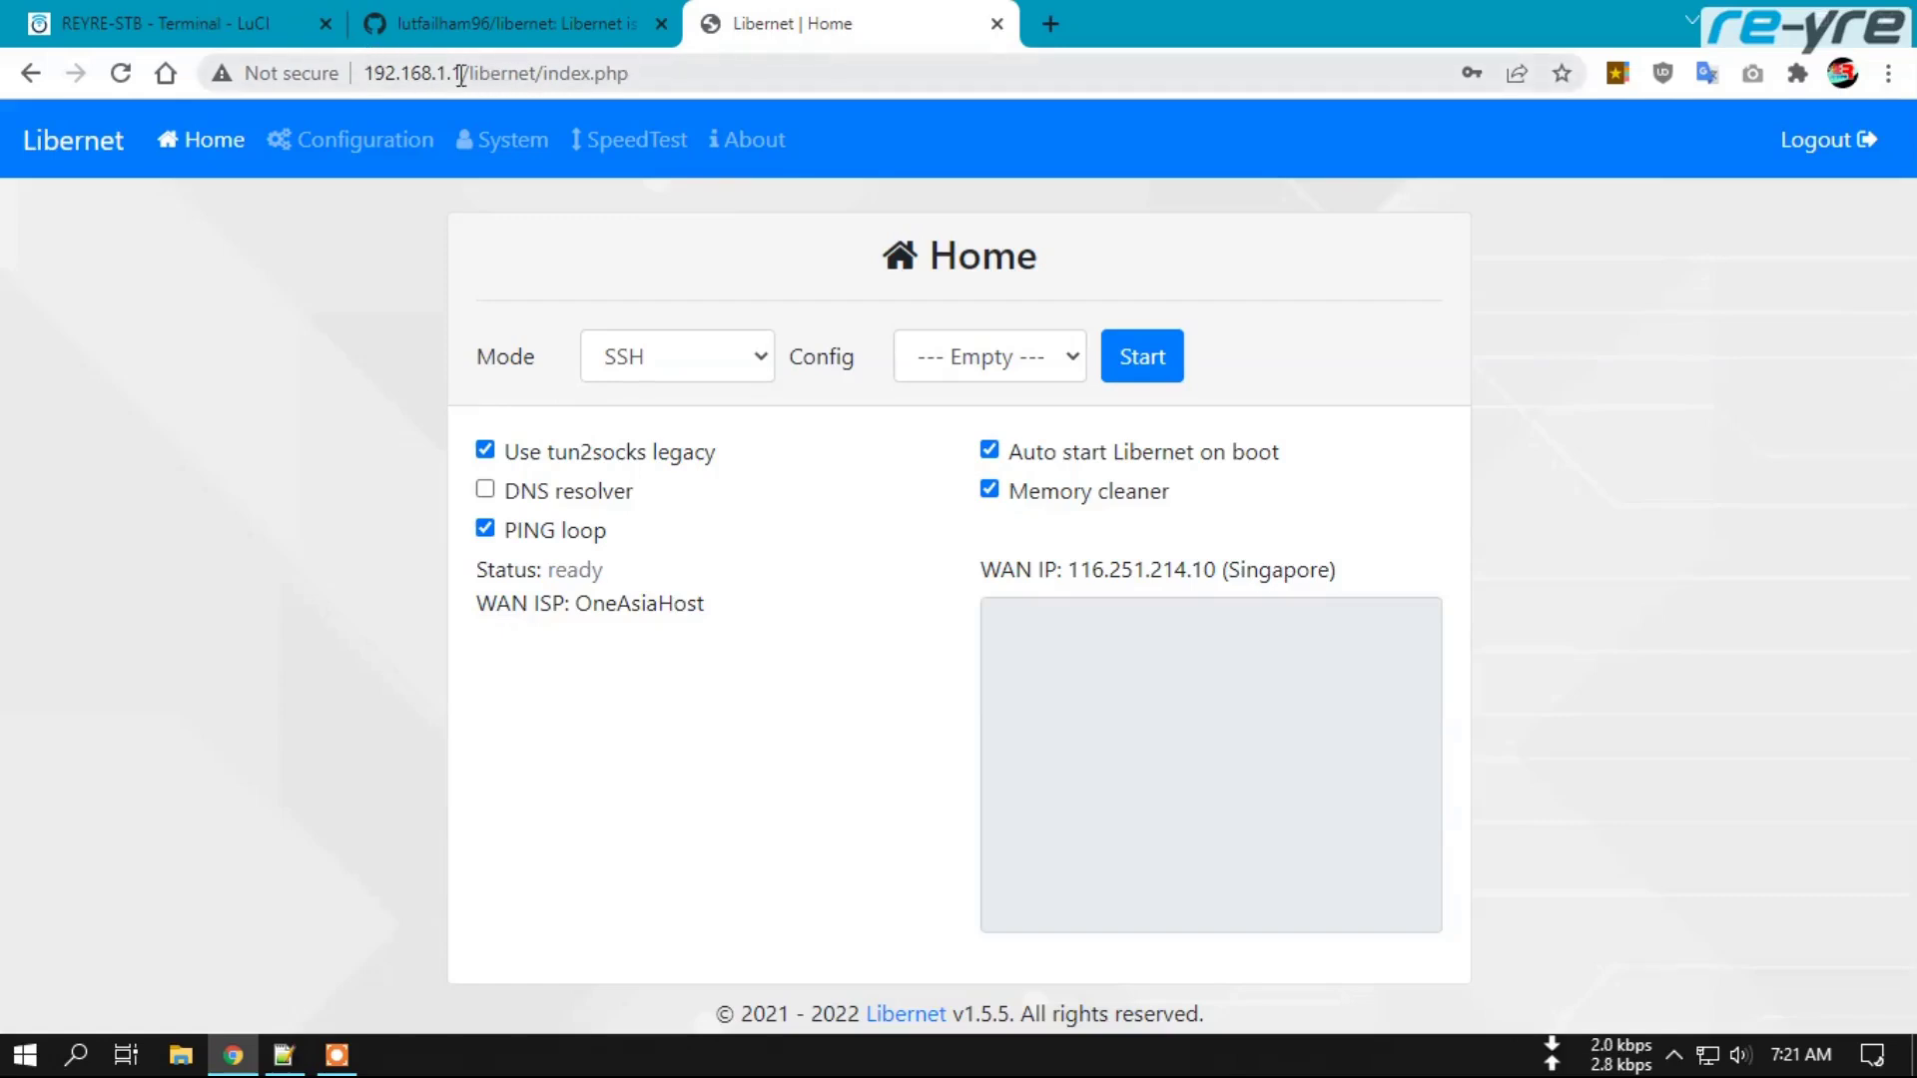
Paste the Notepad++ lines 1–6 heredoc into the terminal to write controller/libernet.lua.
left_click(155, 14)
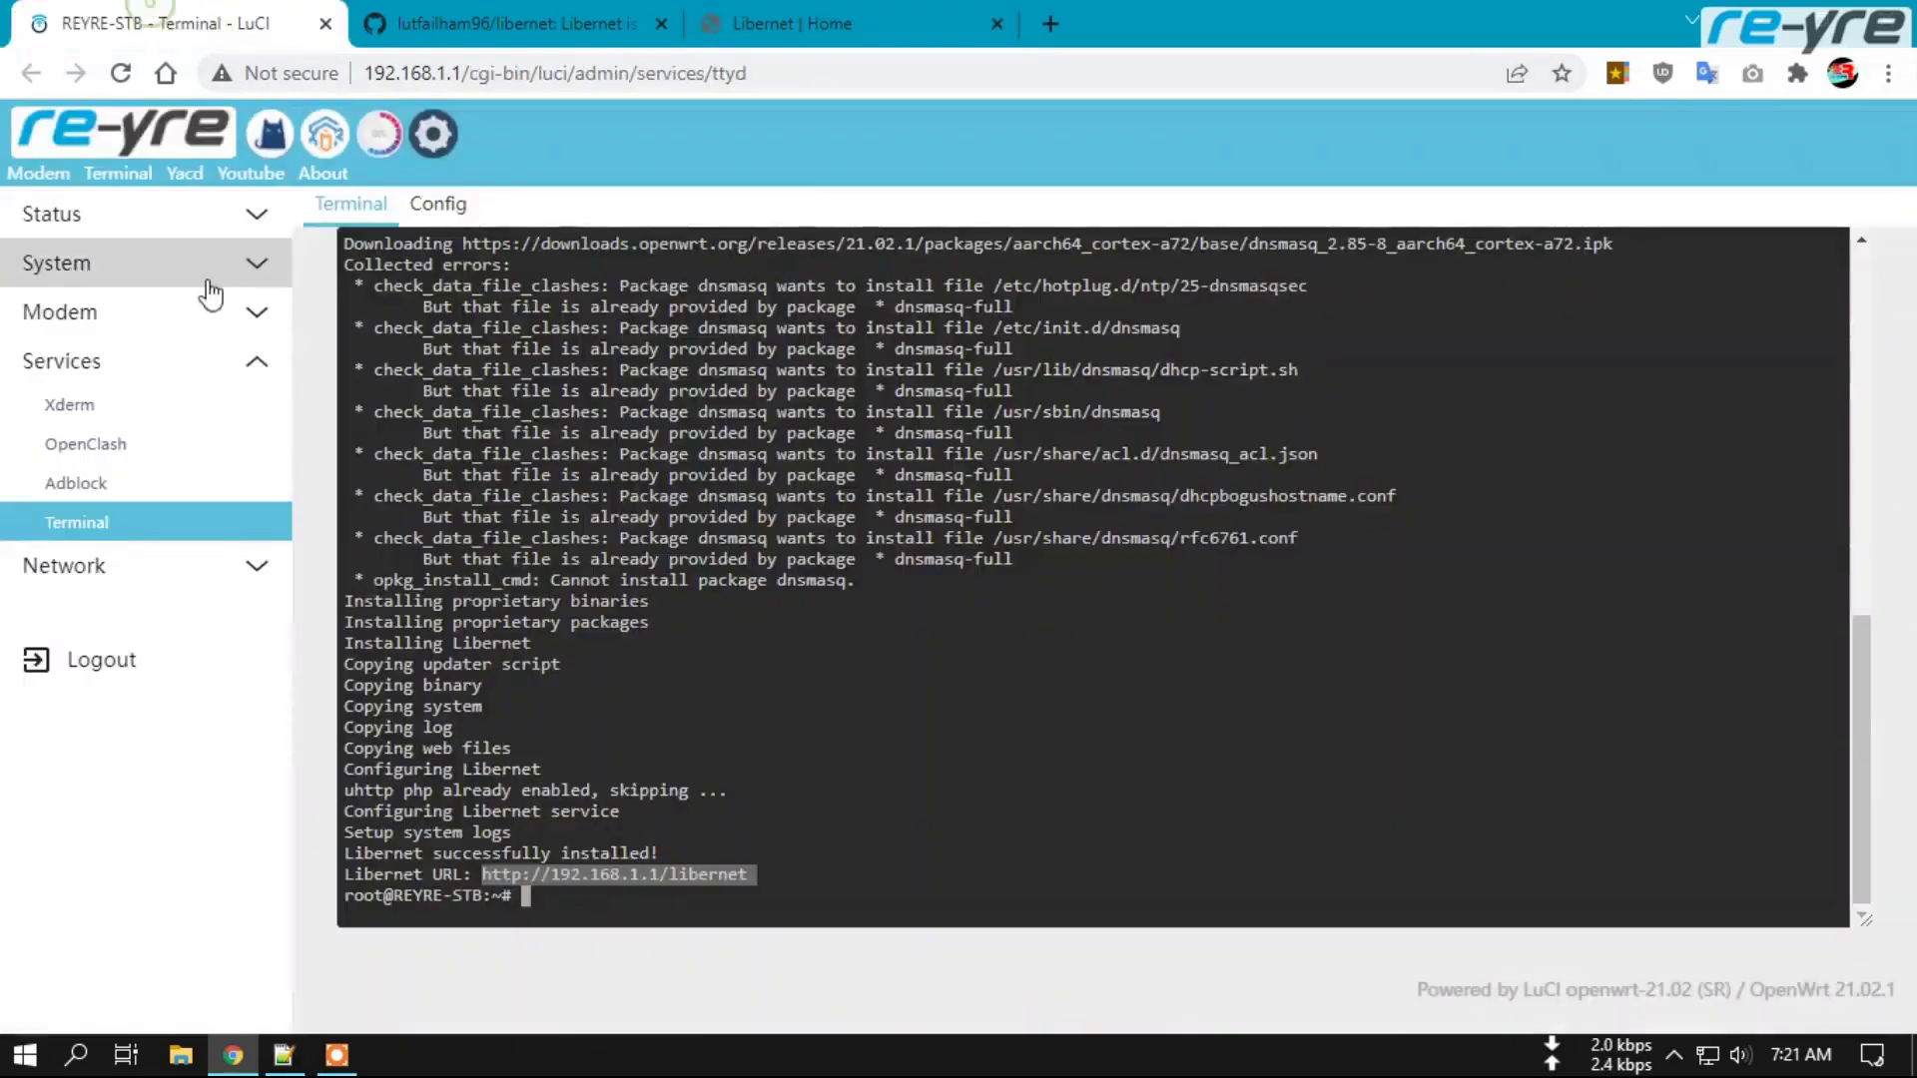
left_click(159, 317)
left_click(148, 654)
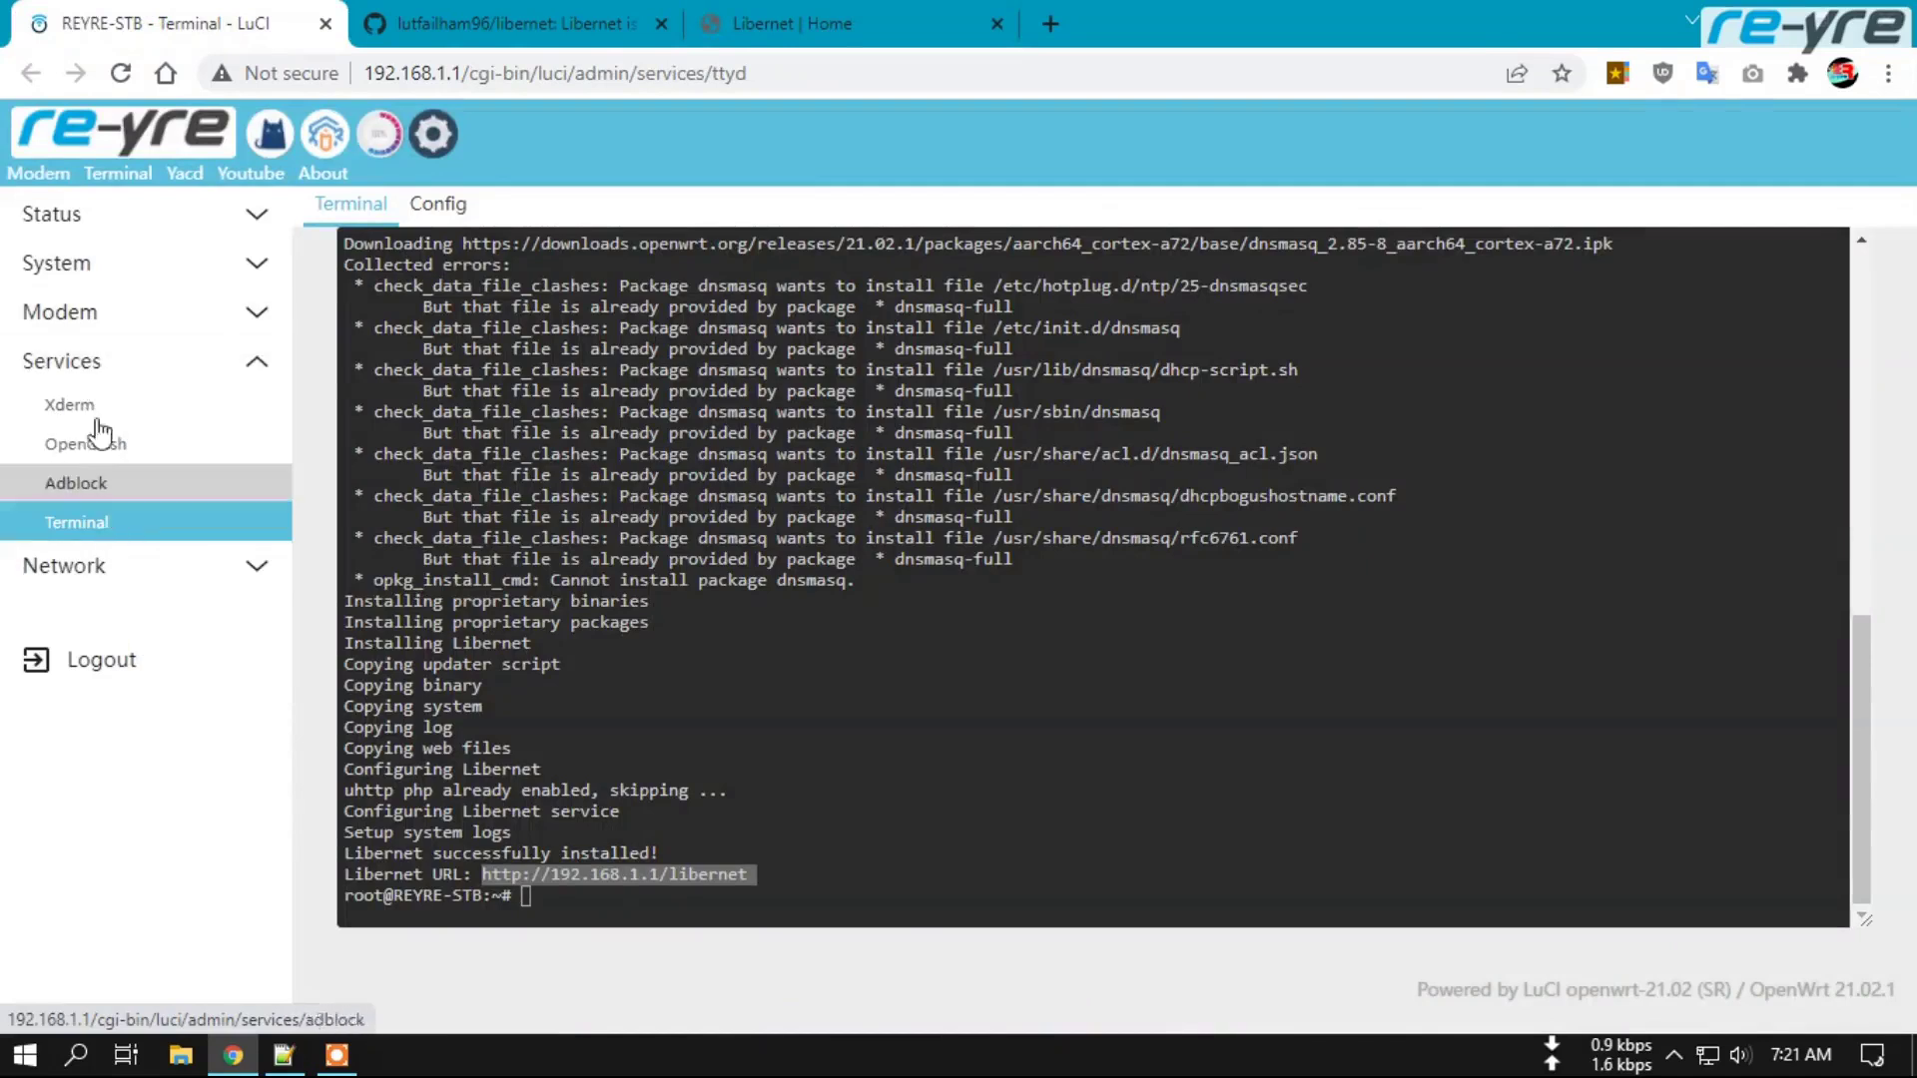
left_click(285, 1056)
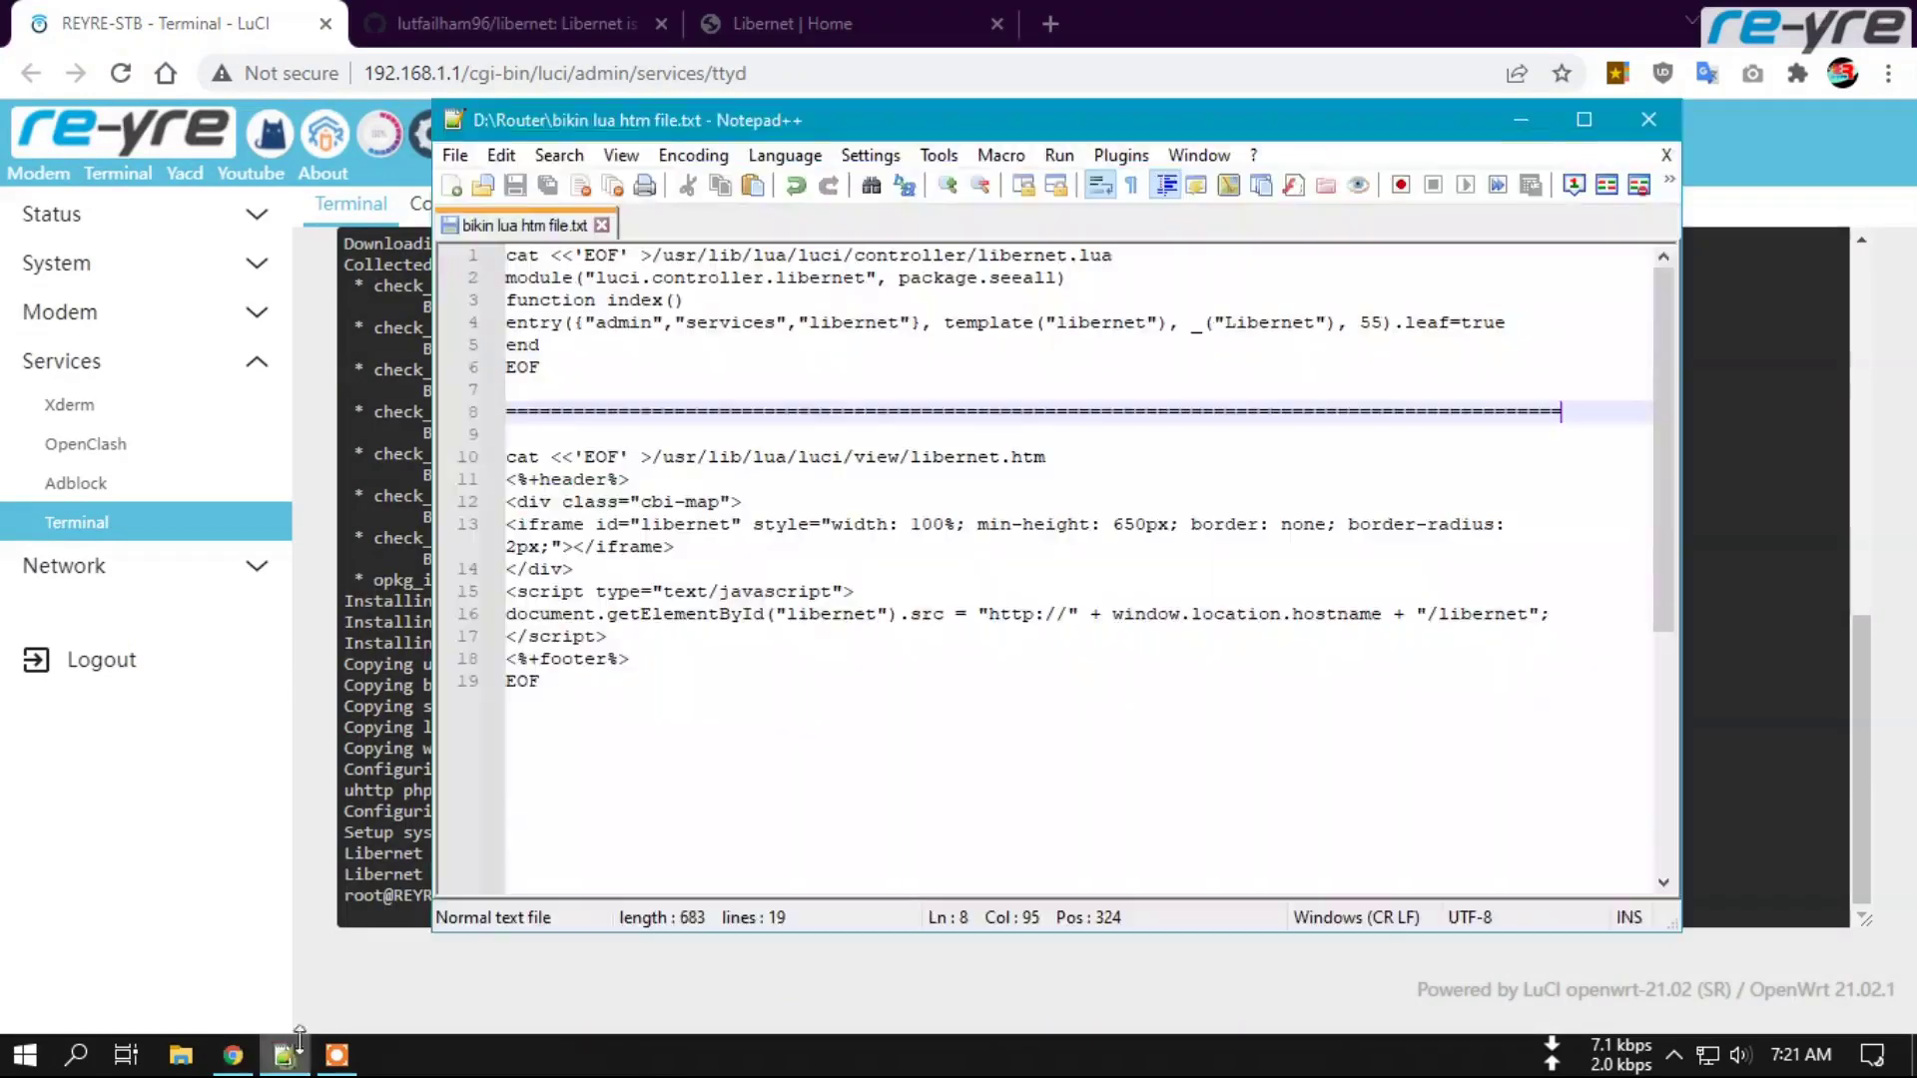
left_click(678, 380)
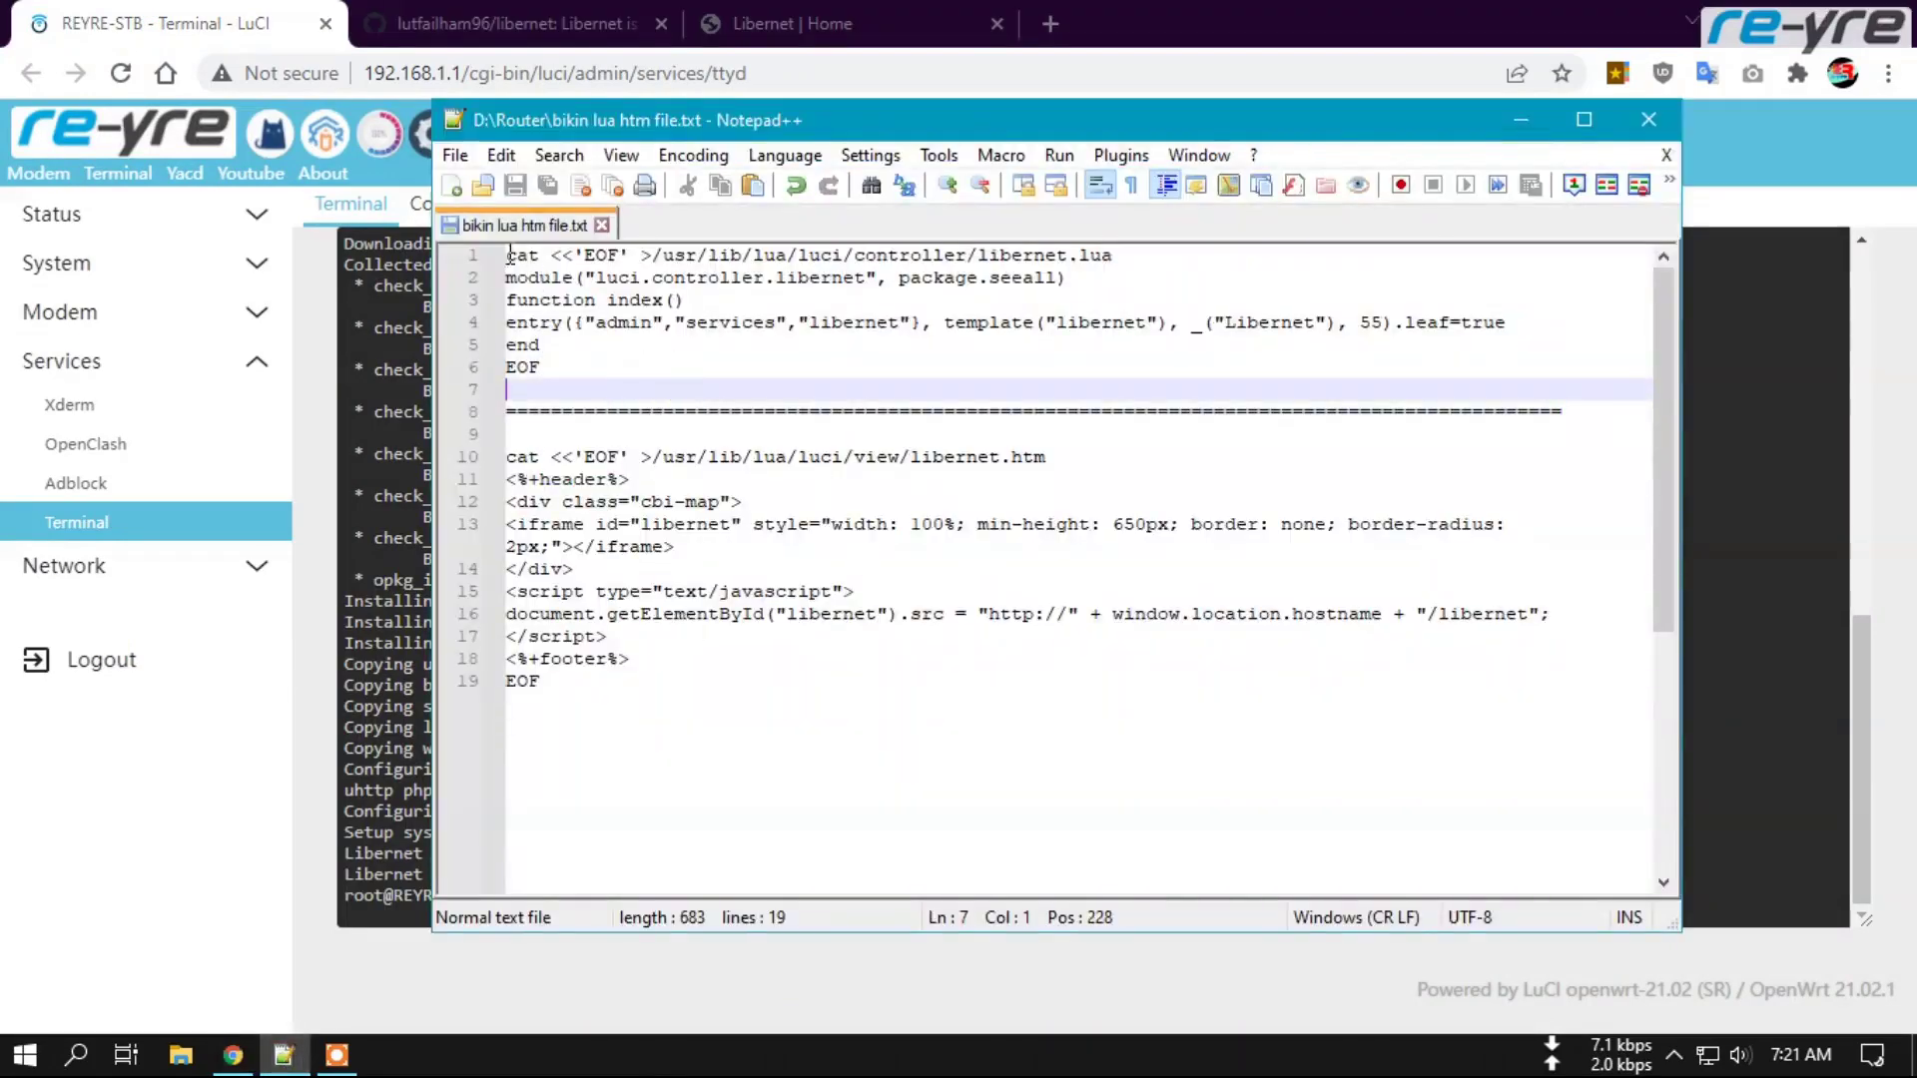
left_click_drag(506, 255, 544, 367)
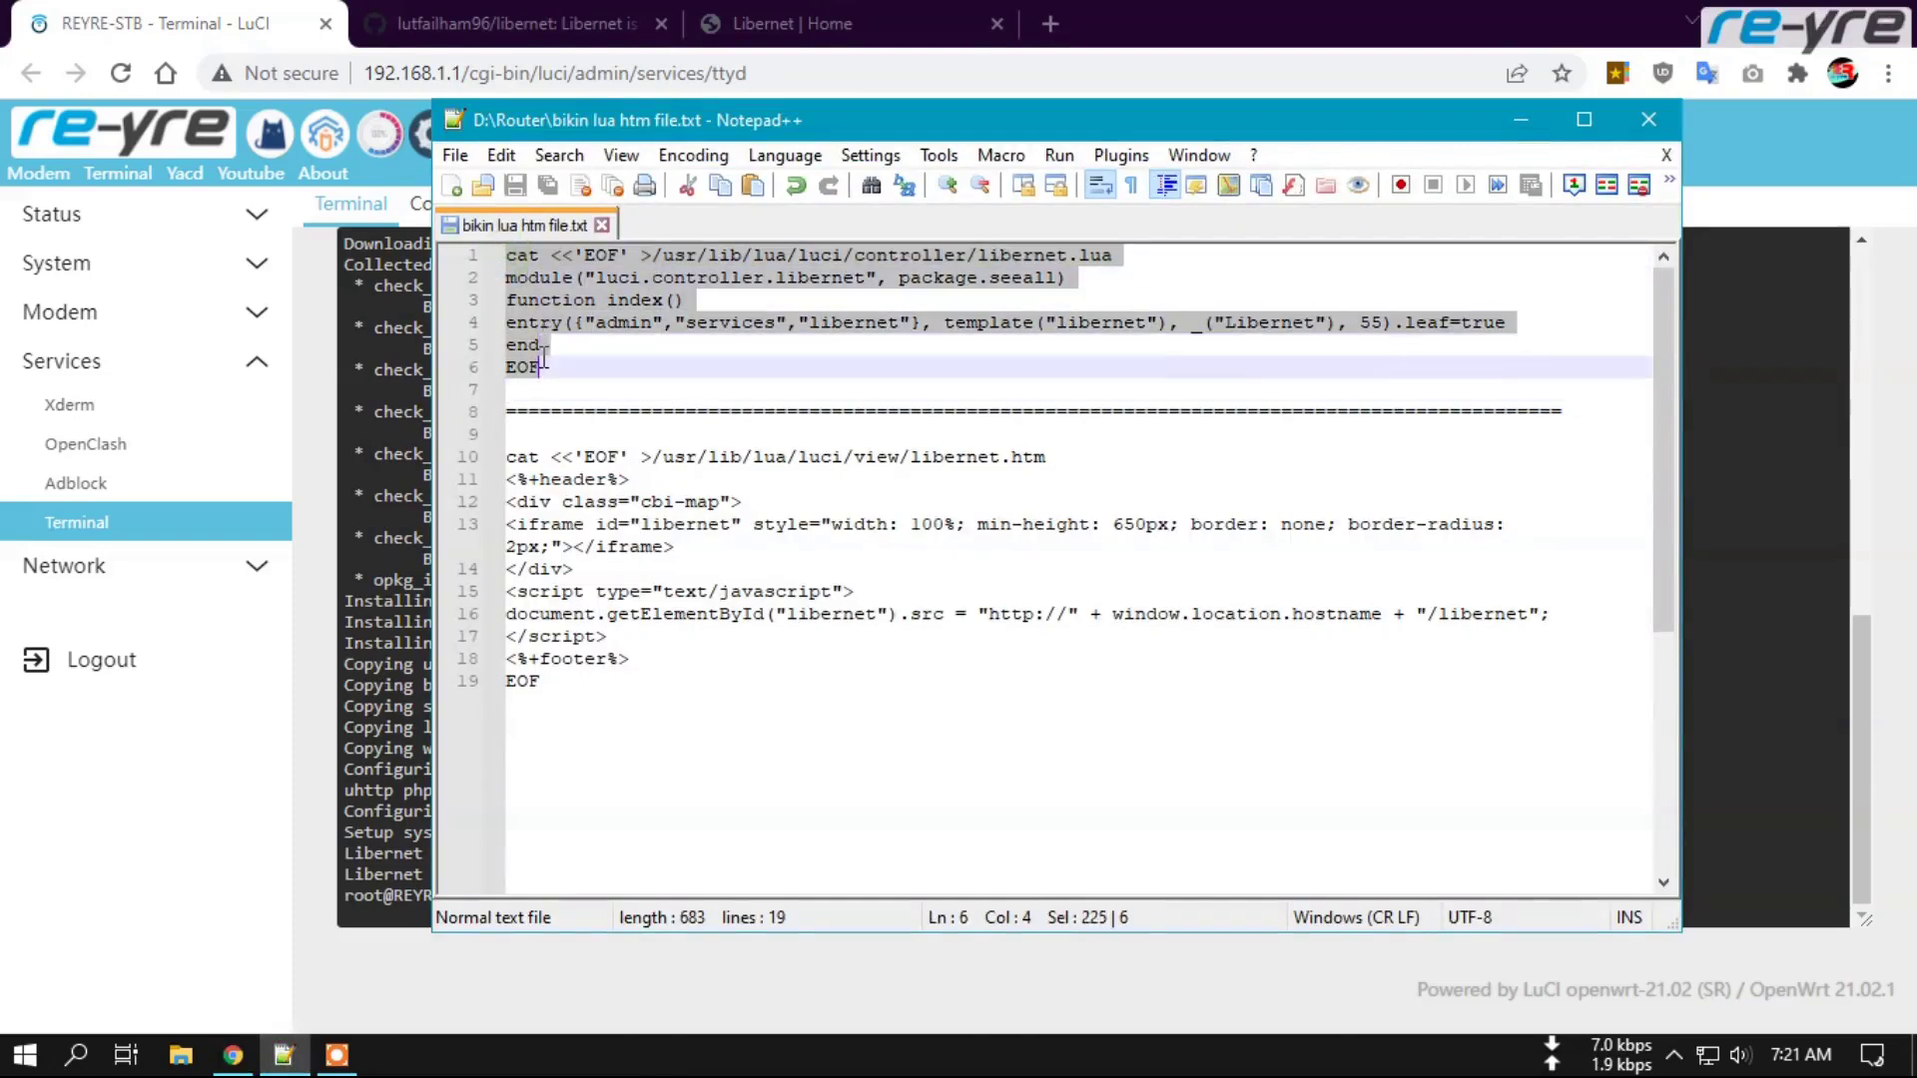
right_click(565, 310)
left_click(659, 364)
left_click(396, 509)
right_click(552, 888)
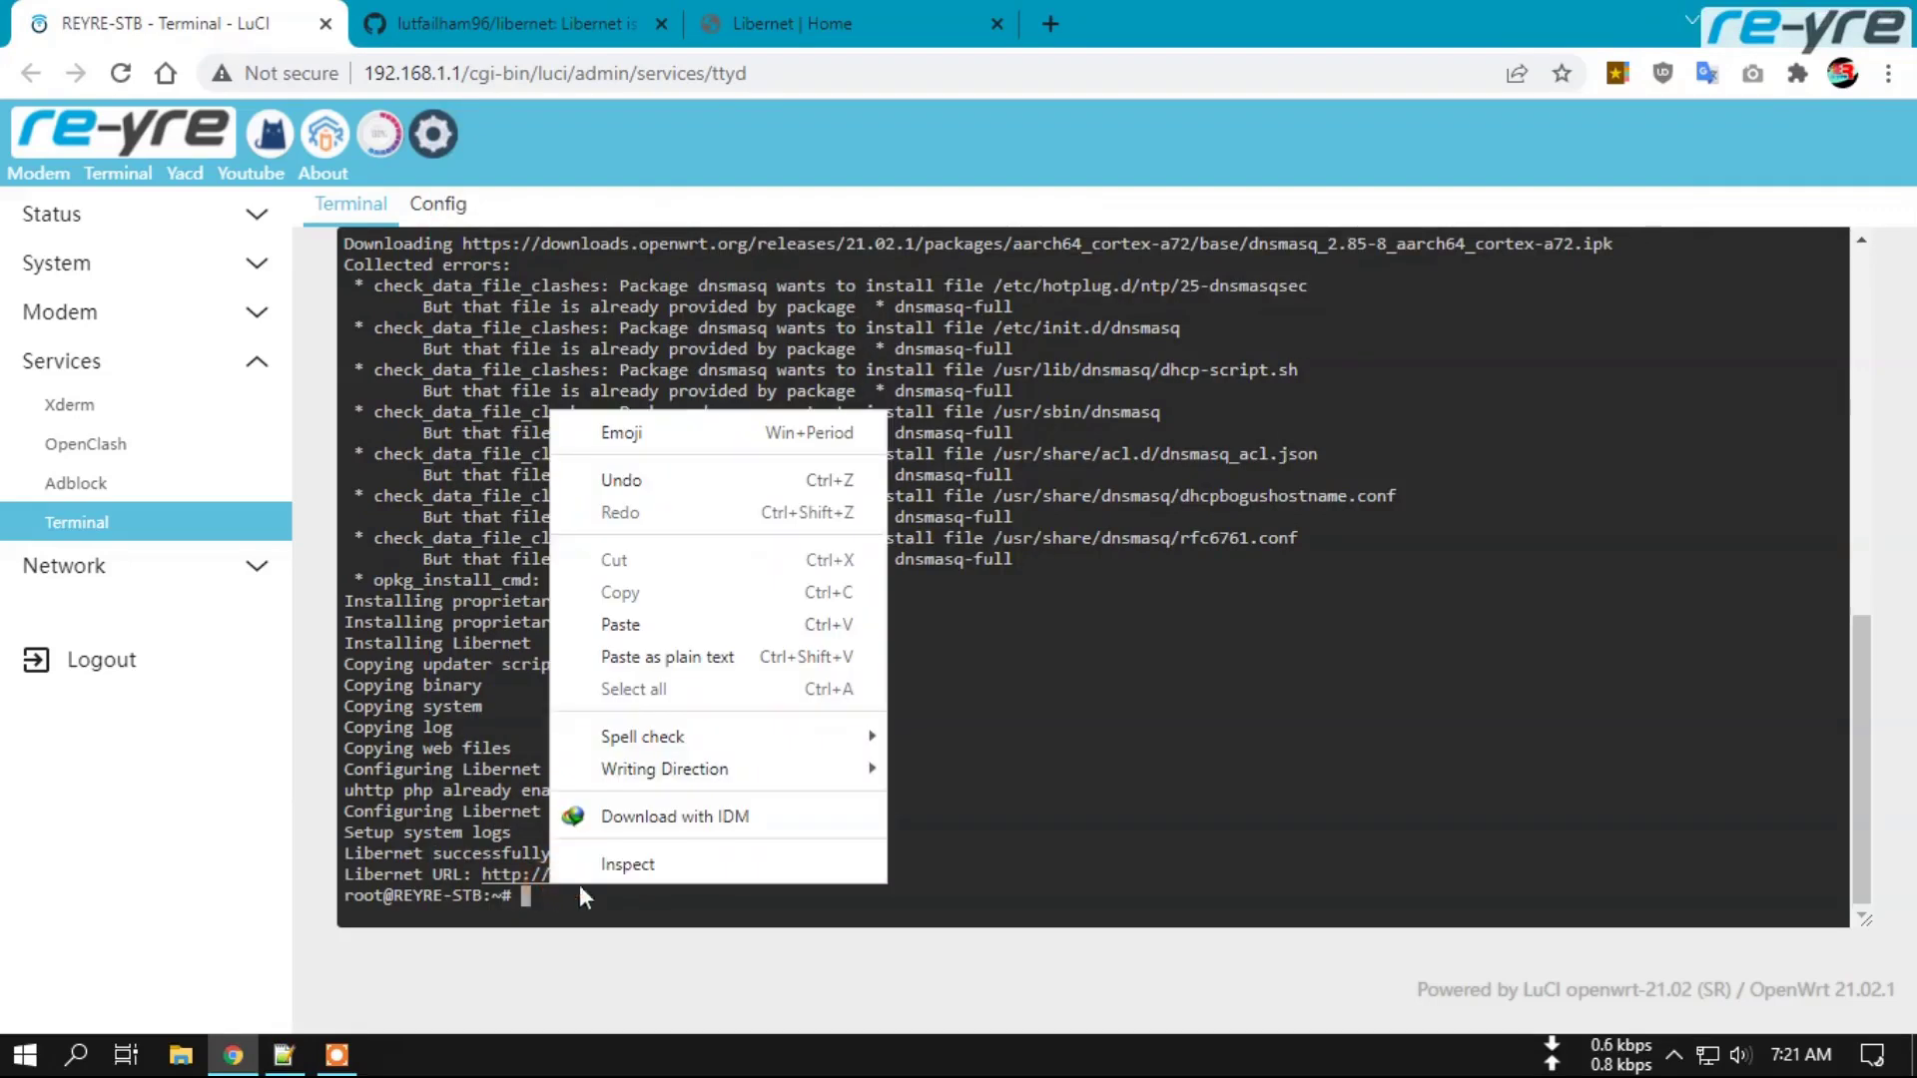
left_click(663, 627)
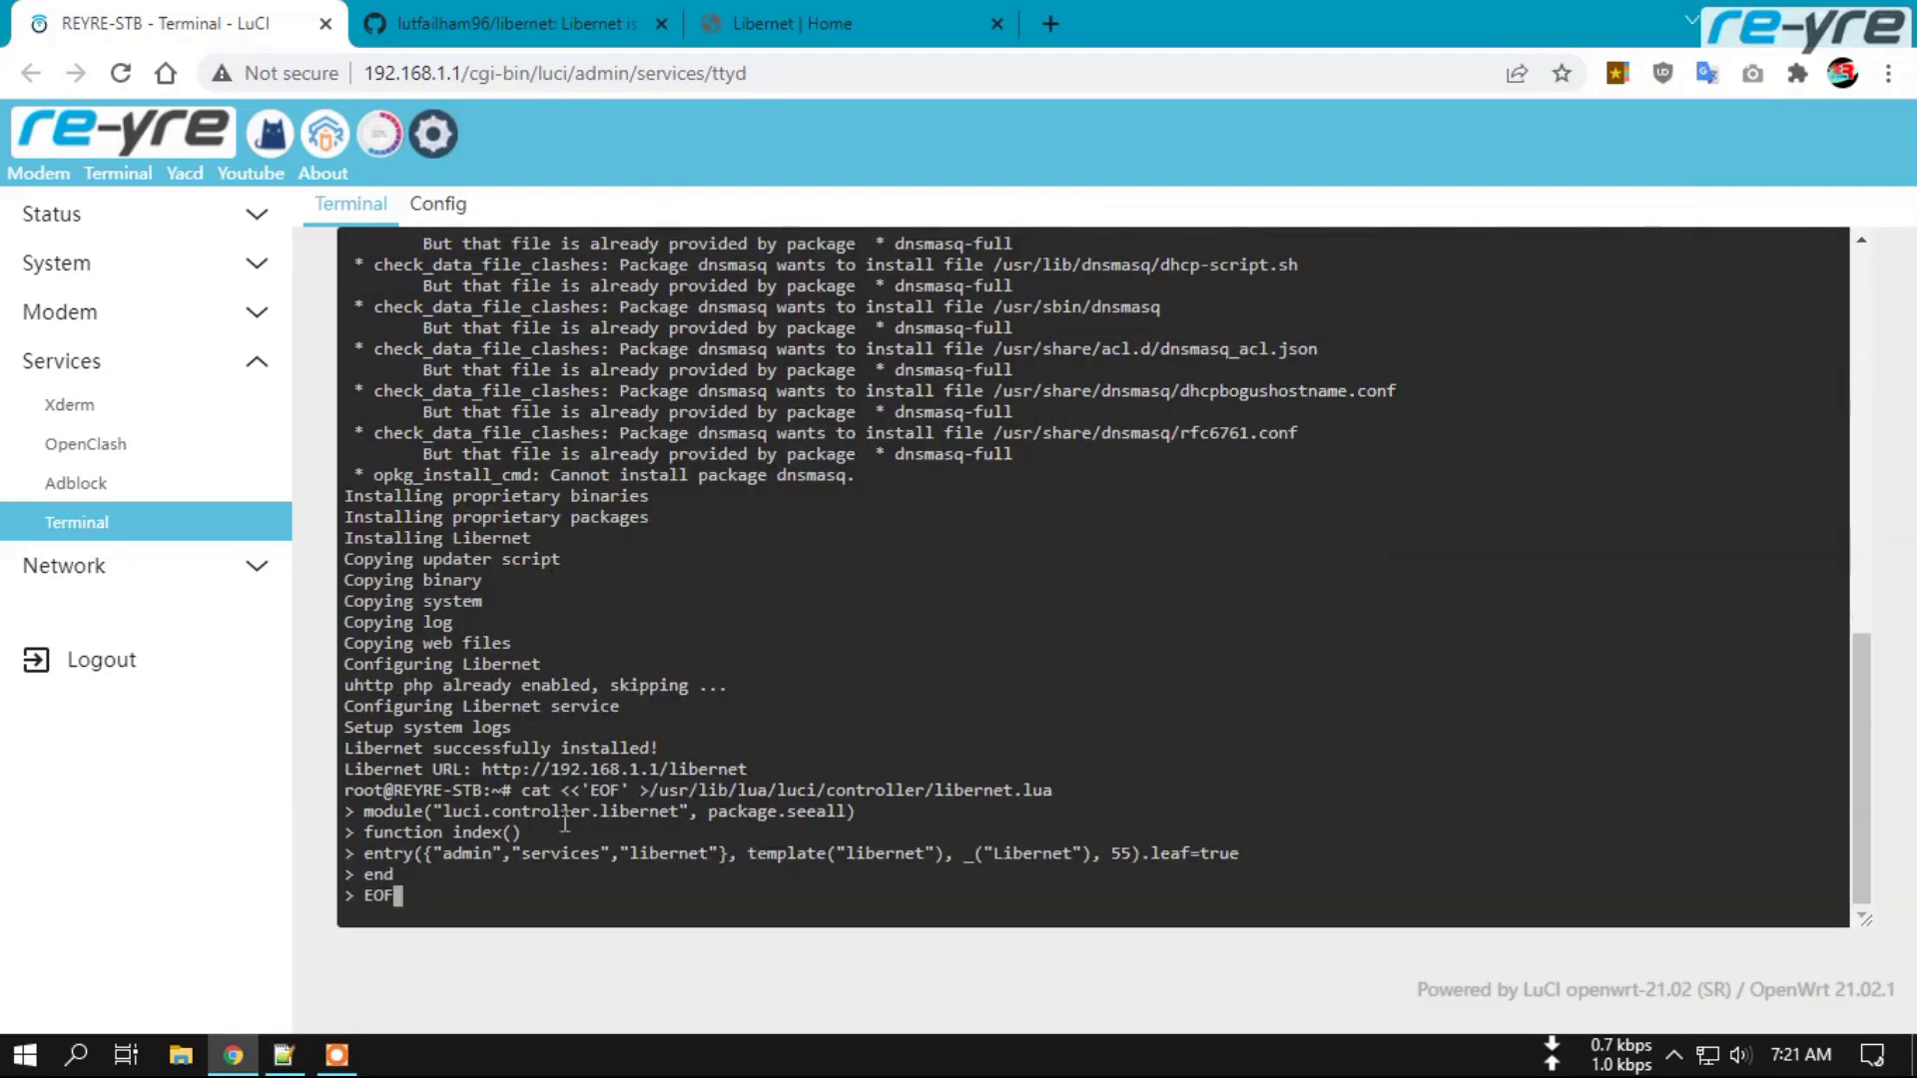
key("Return")
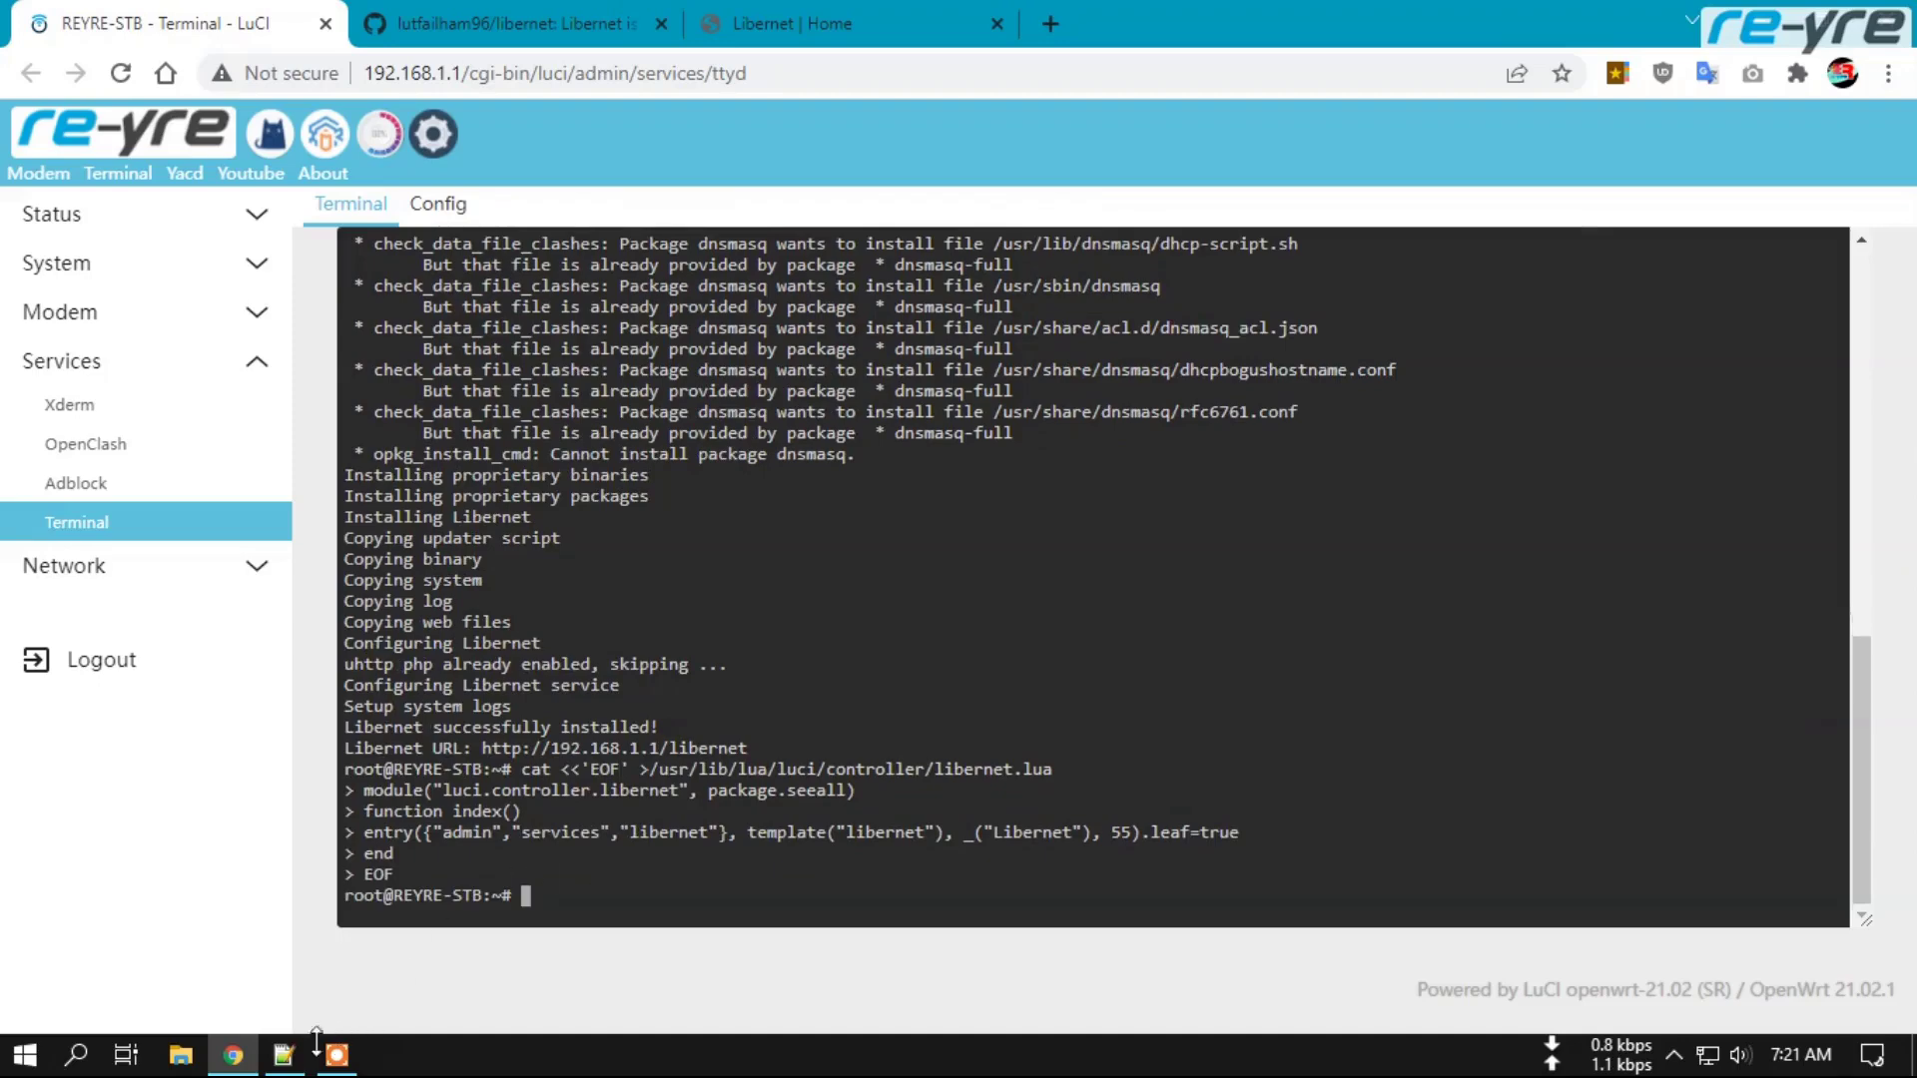
Paste the lines 10–19 heredoc into the terminal to write view/libernet.htm with an iframe.
left_click(283, 1056)
left_click_drag(540, 683, 506, 457)
right_click(521, 482)
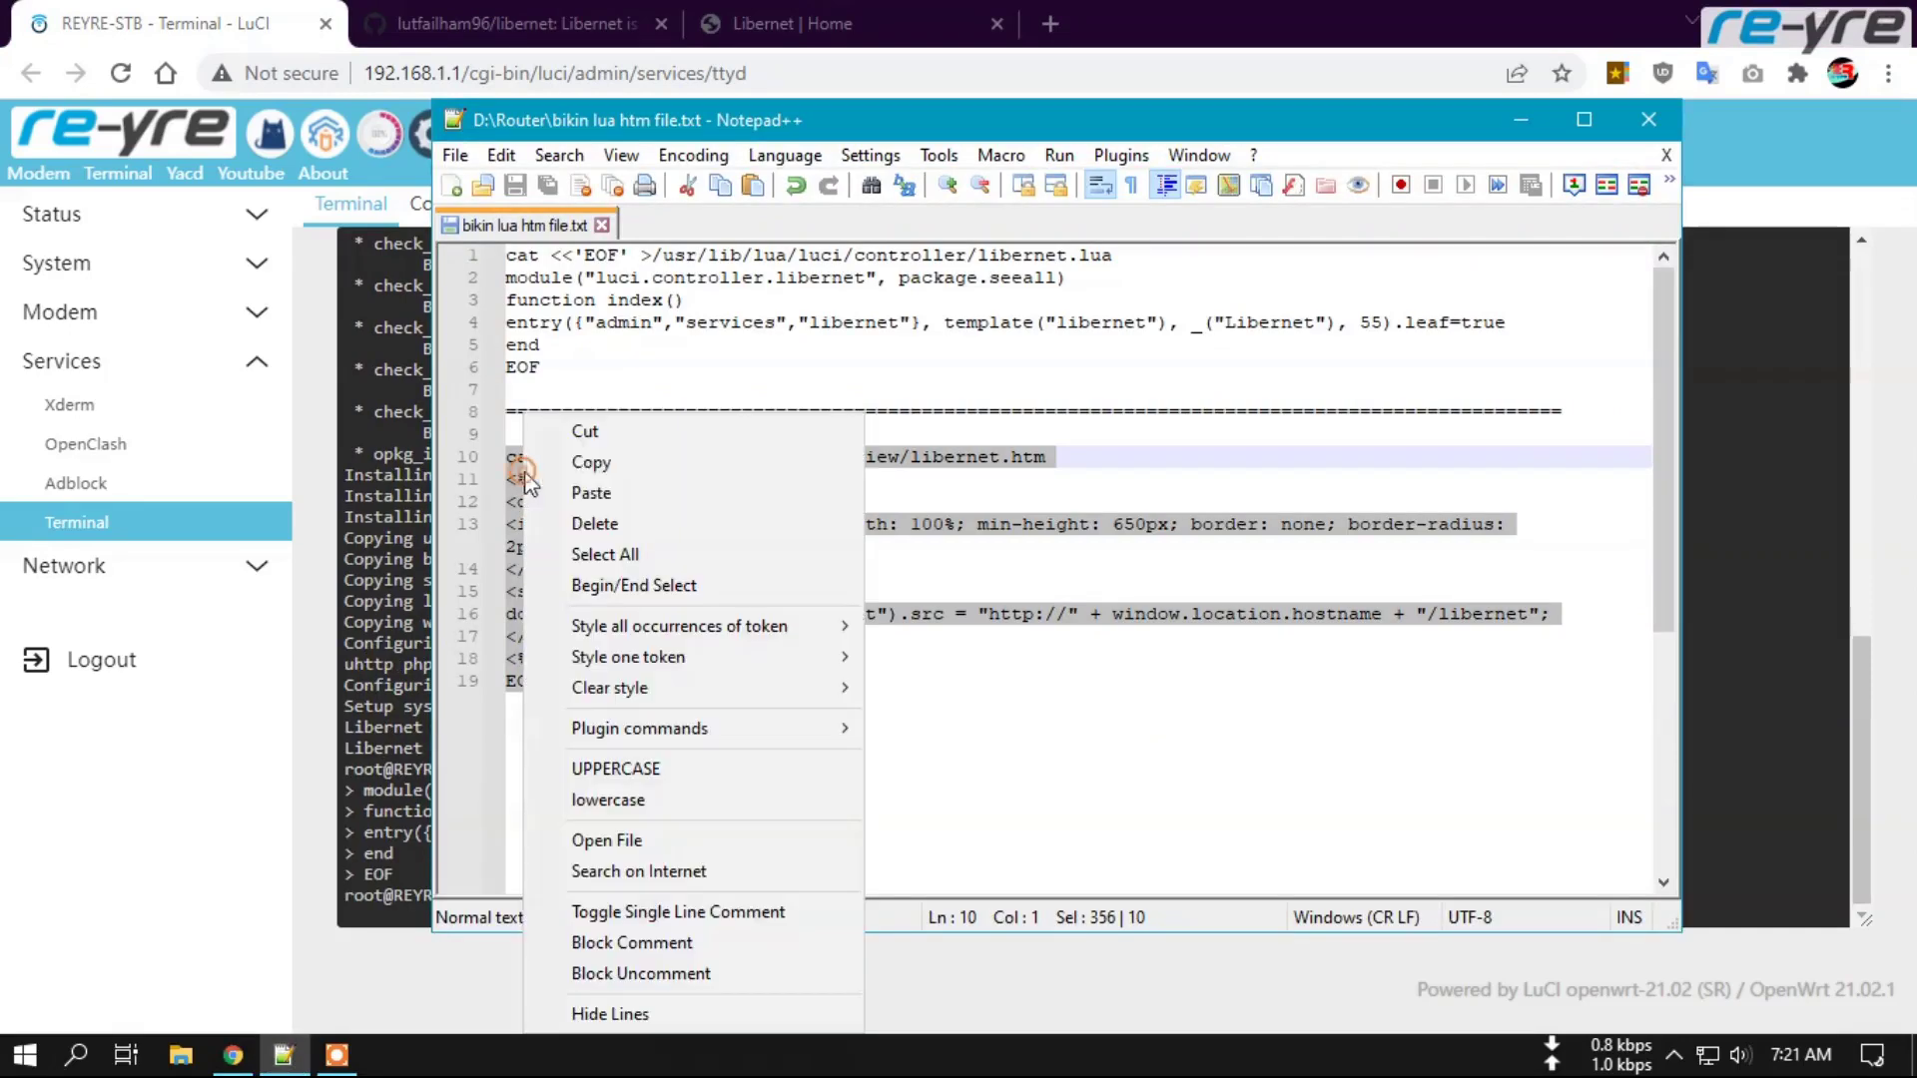
left_click(587, 463)
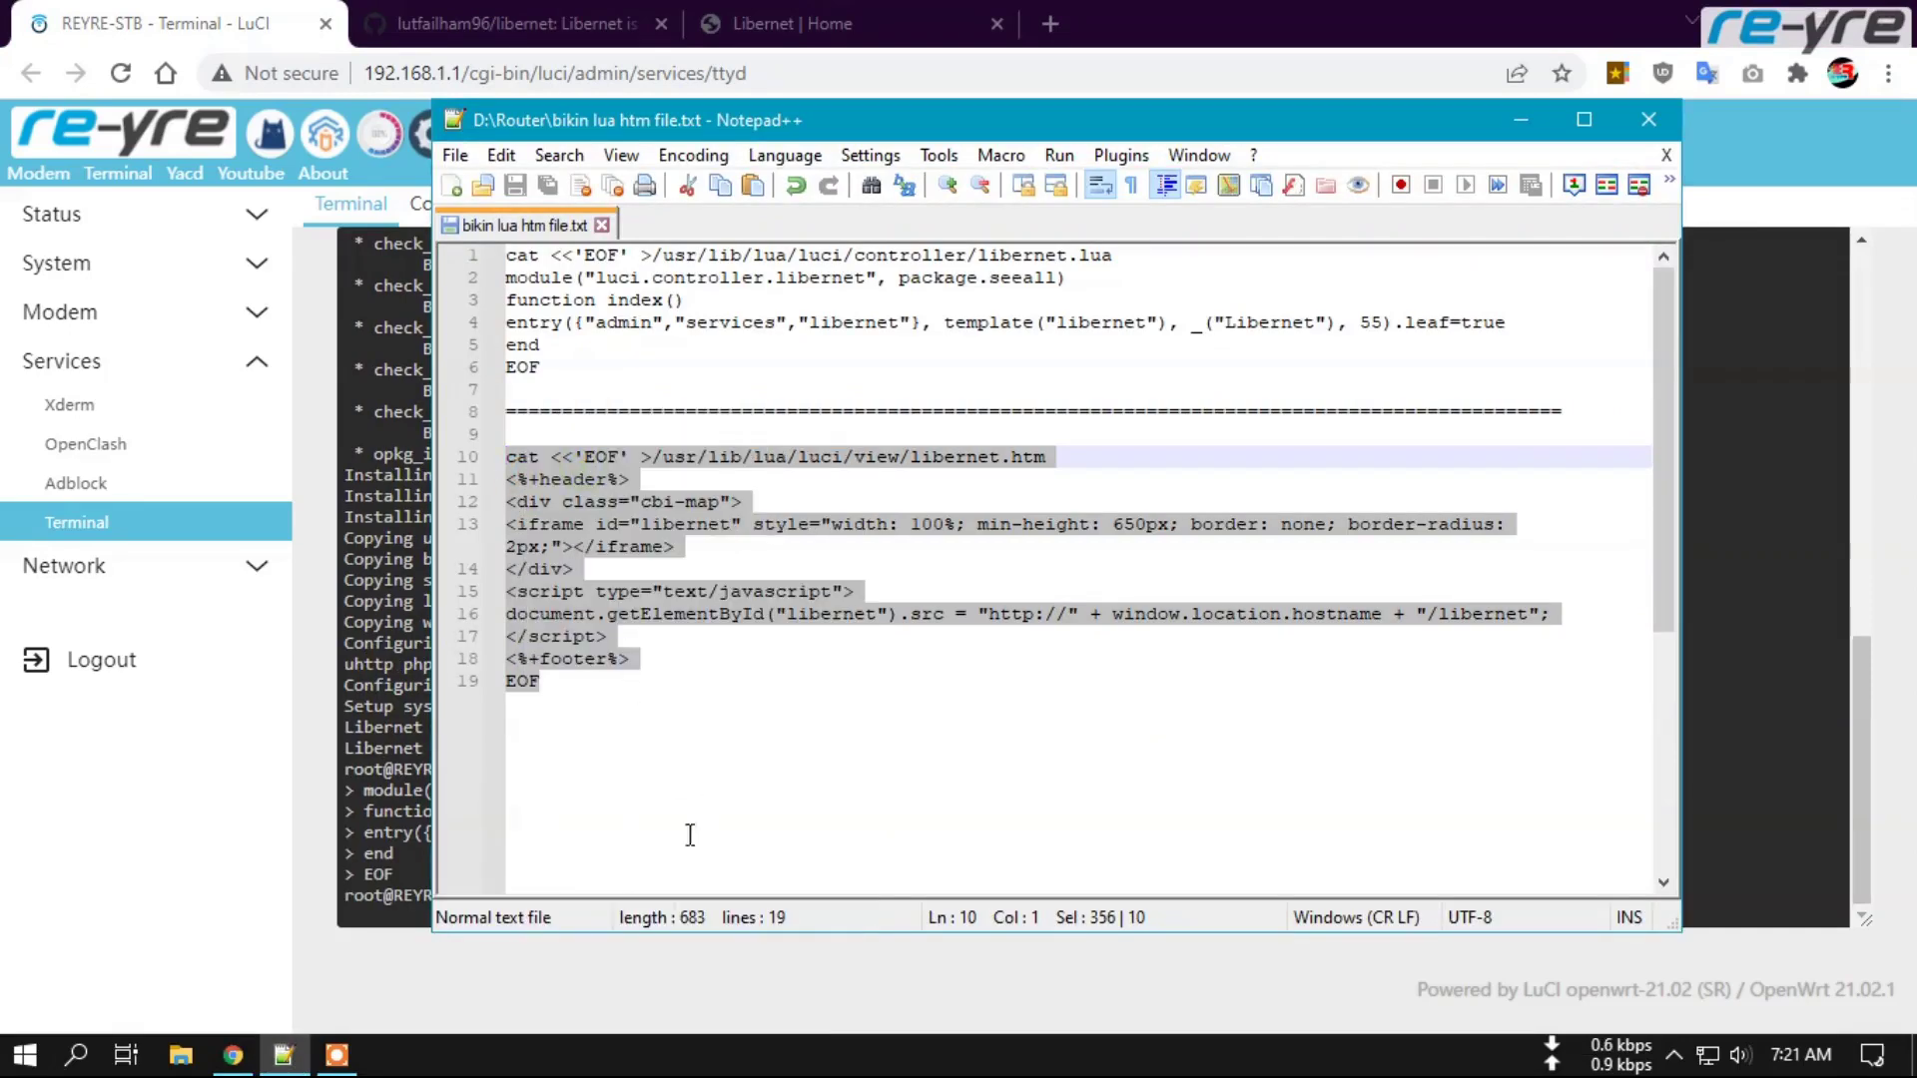
left_click(1792, 892)
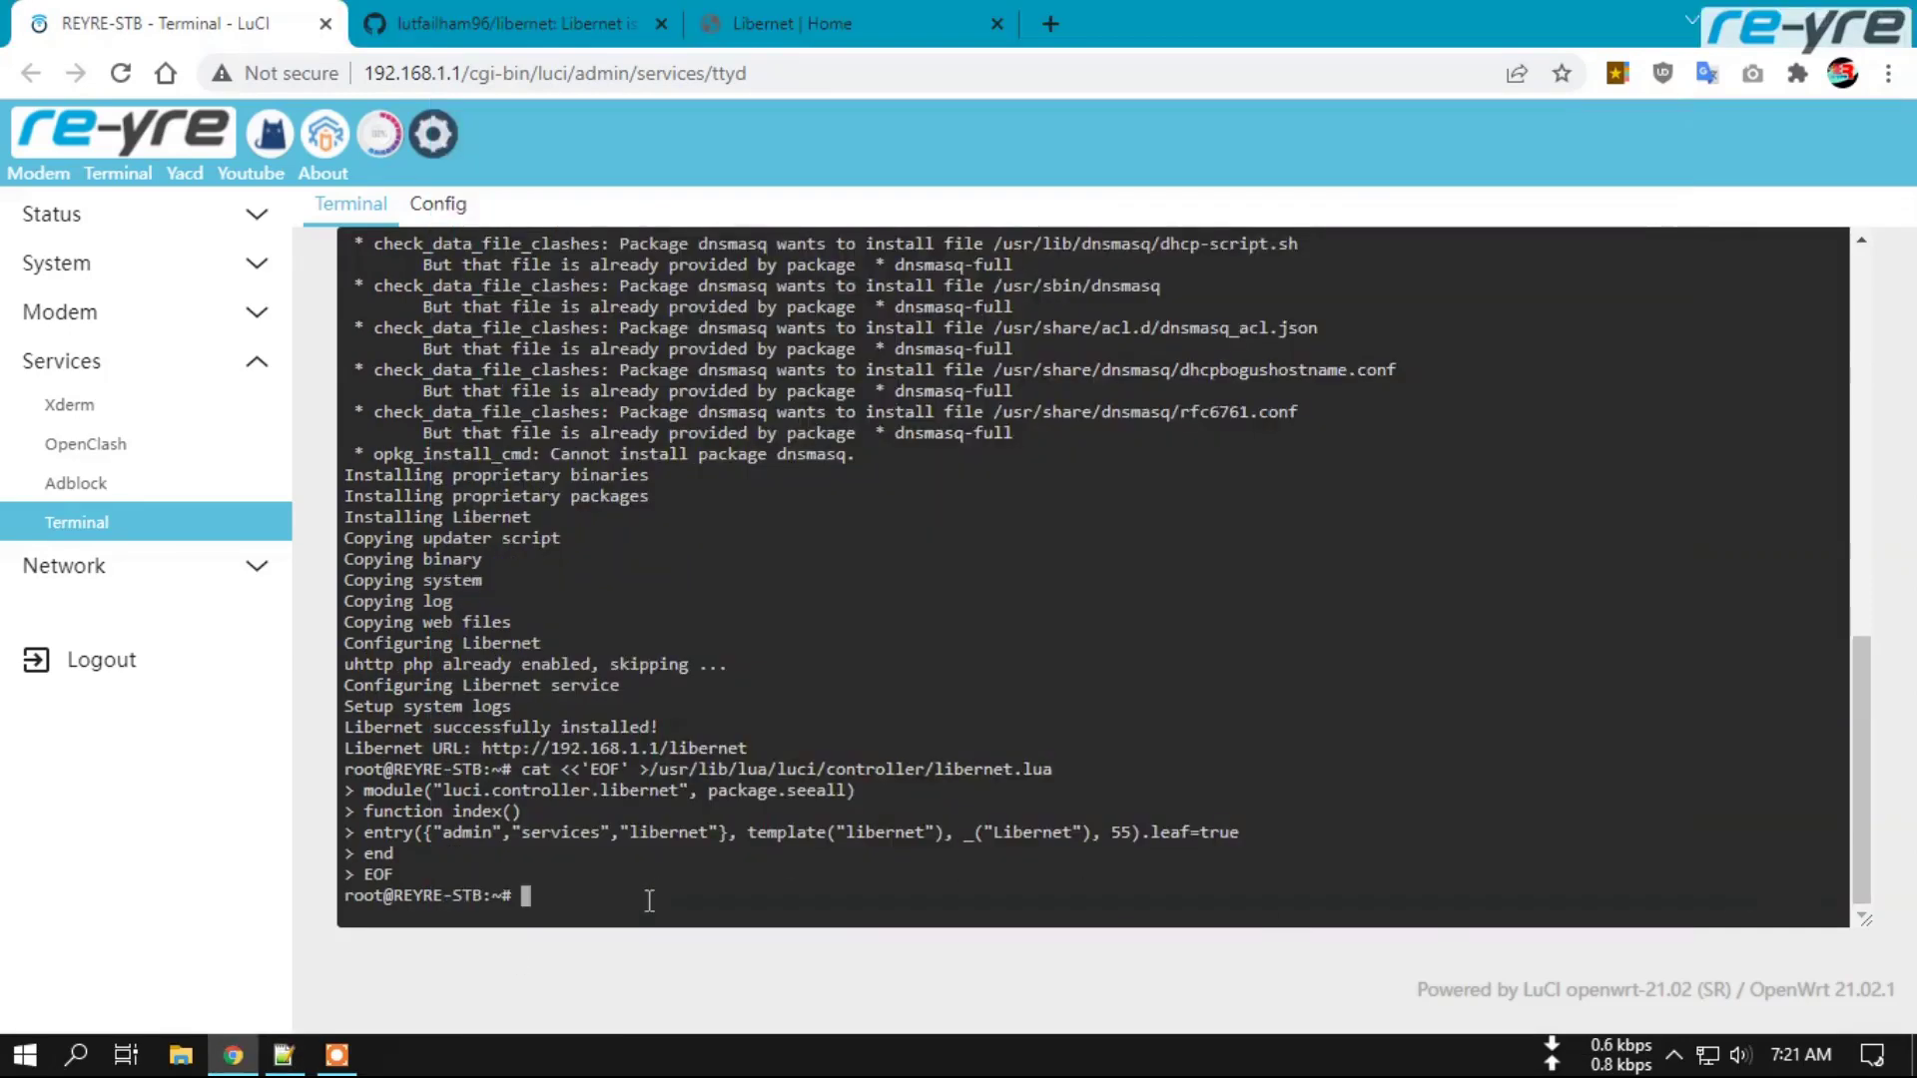
right_click(648, 901)
left_click(761, 637)
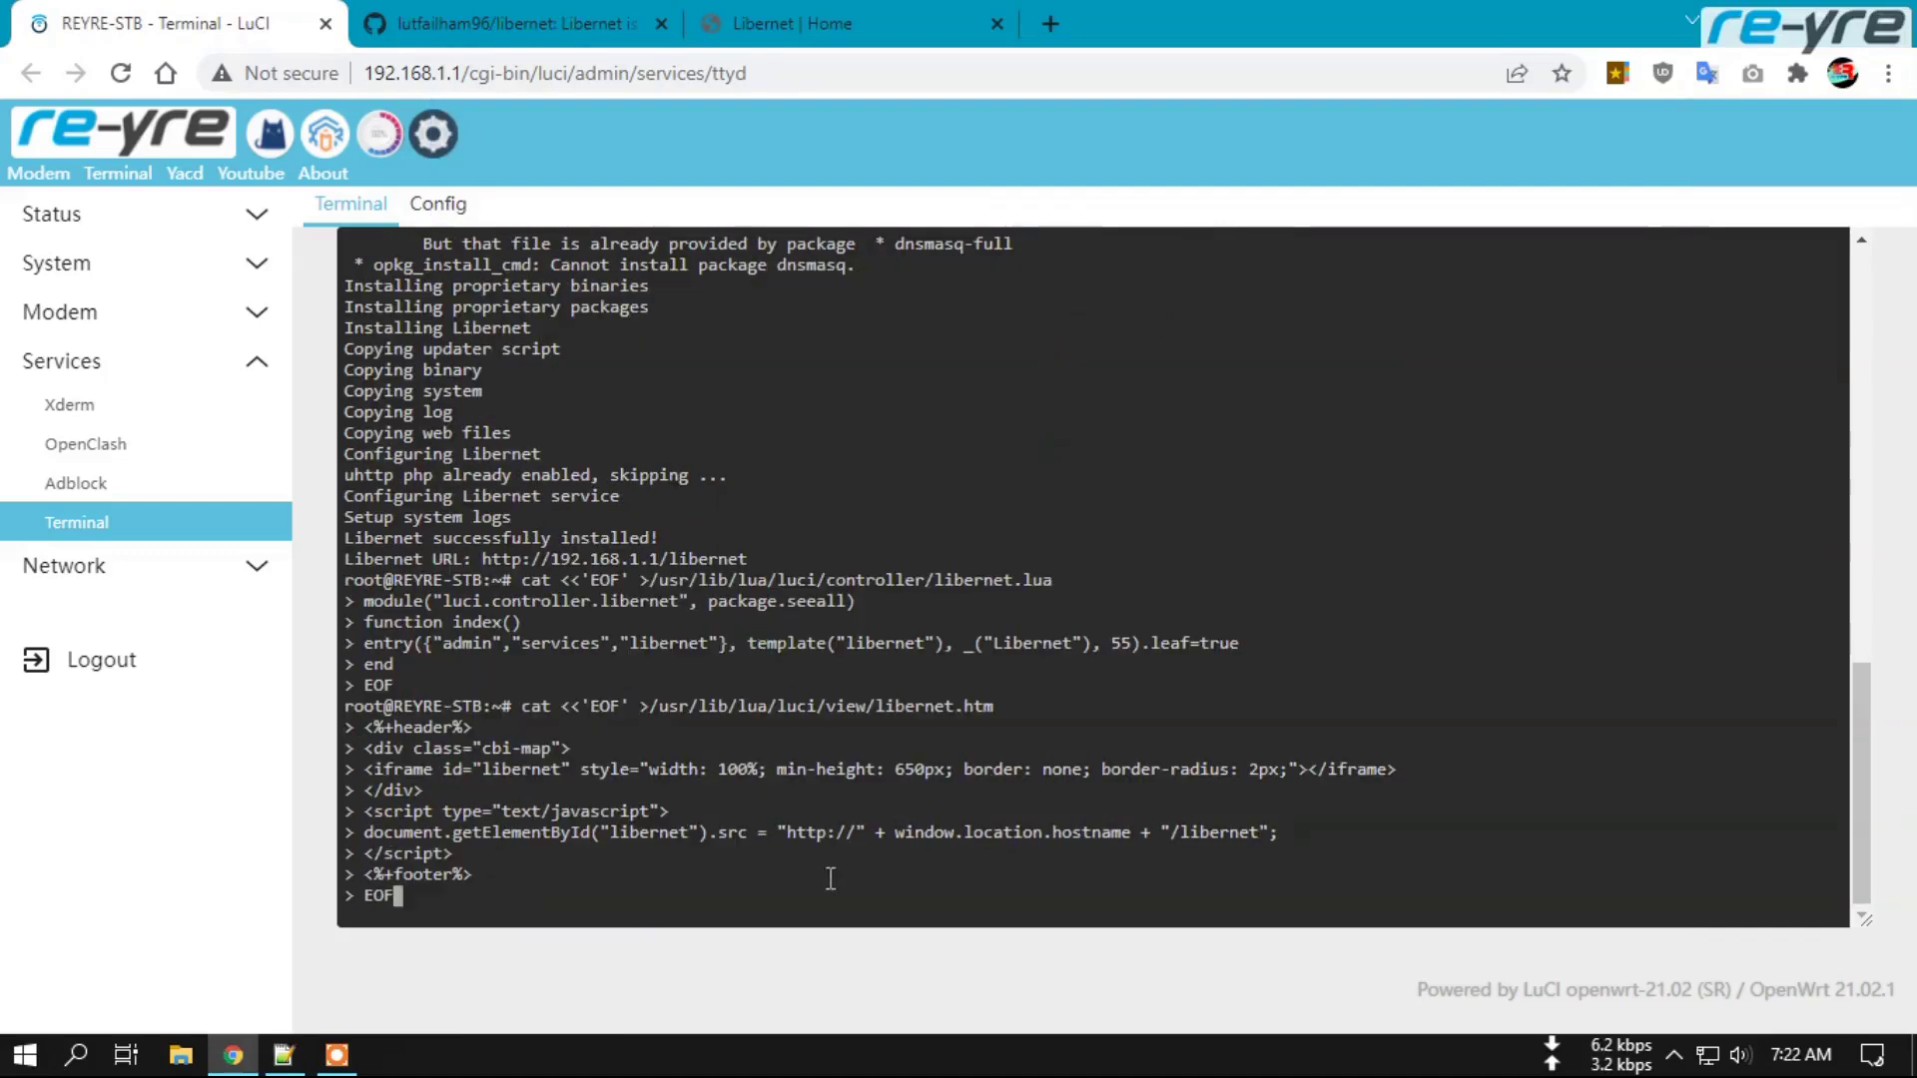
key("Return")
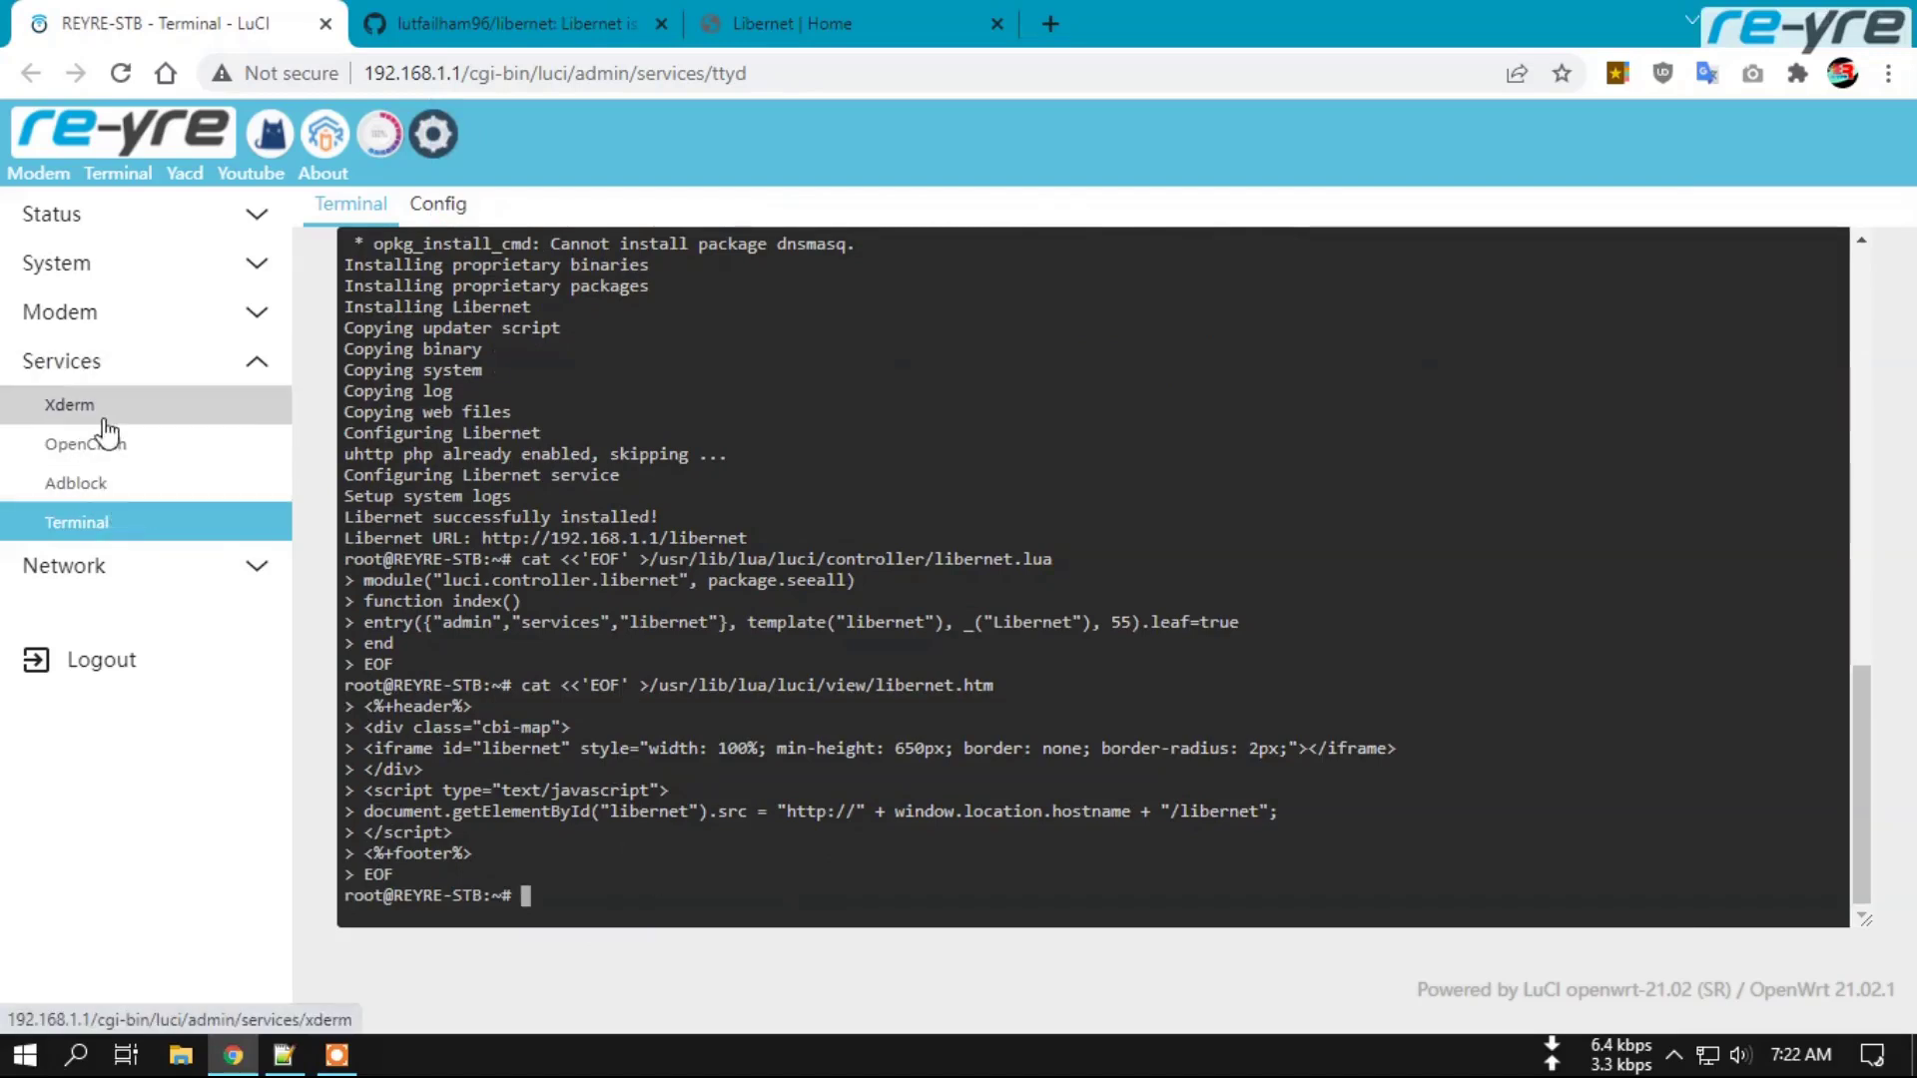
Open the Overview in a new tab, then Services > Libernet to view the embedded Home dashboard.
right_click(128, 143)
left_click(230, 155)
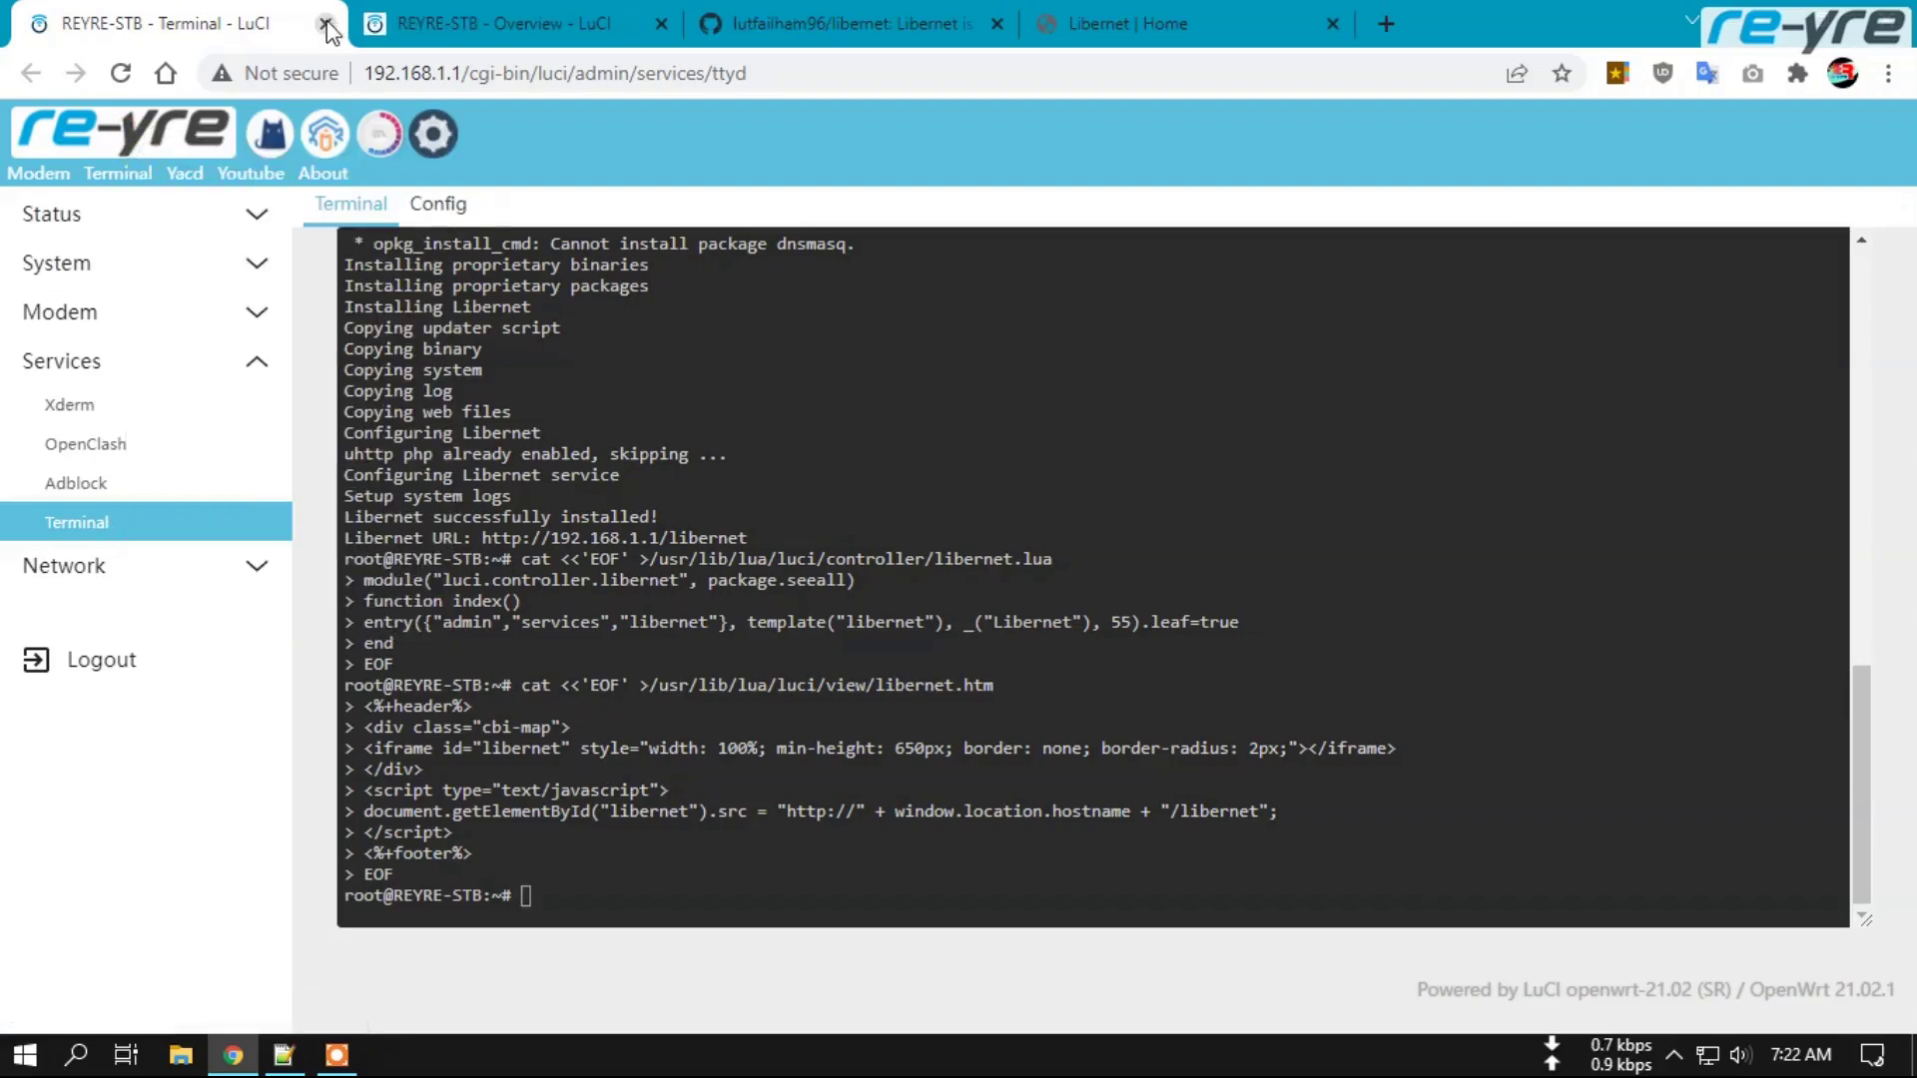
left_click(454, 27)
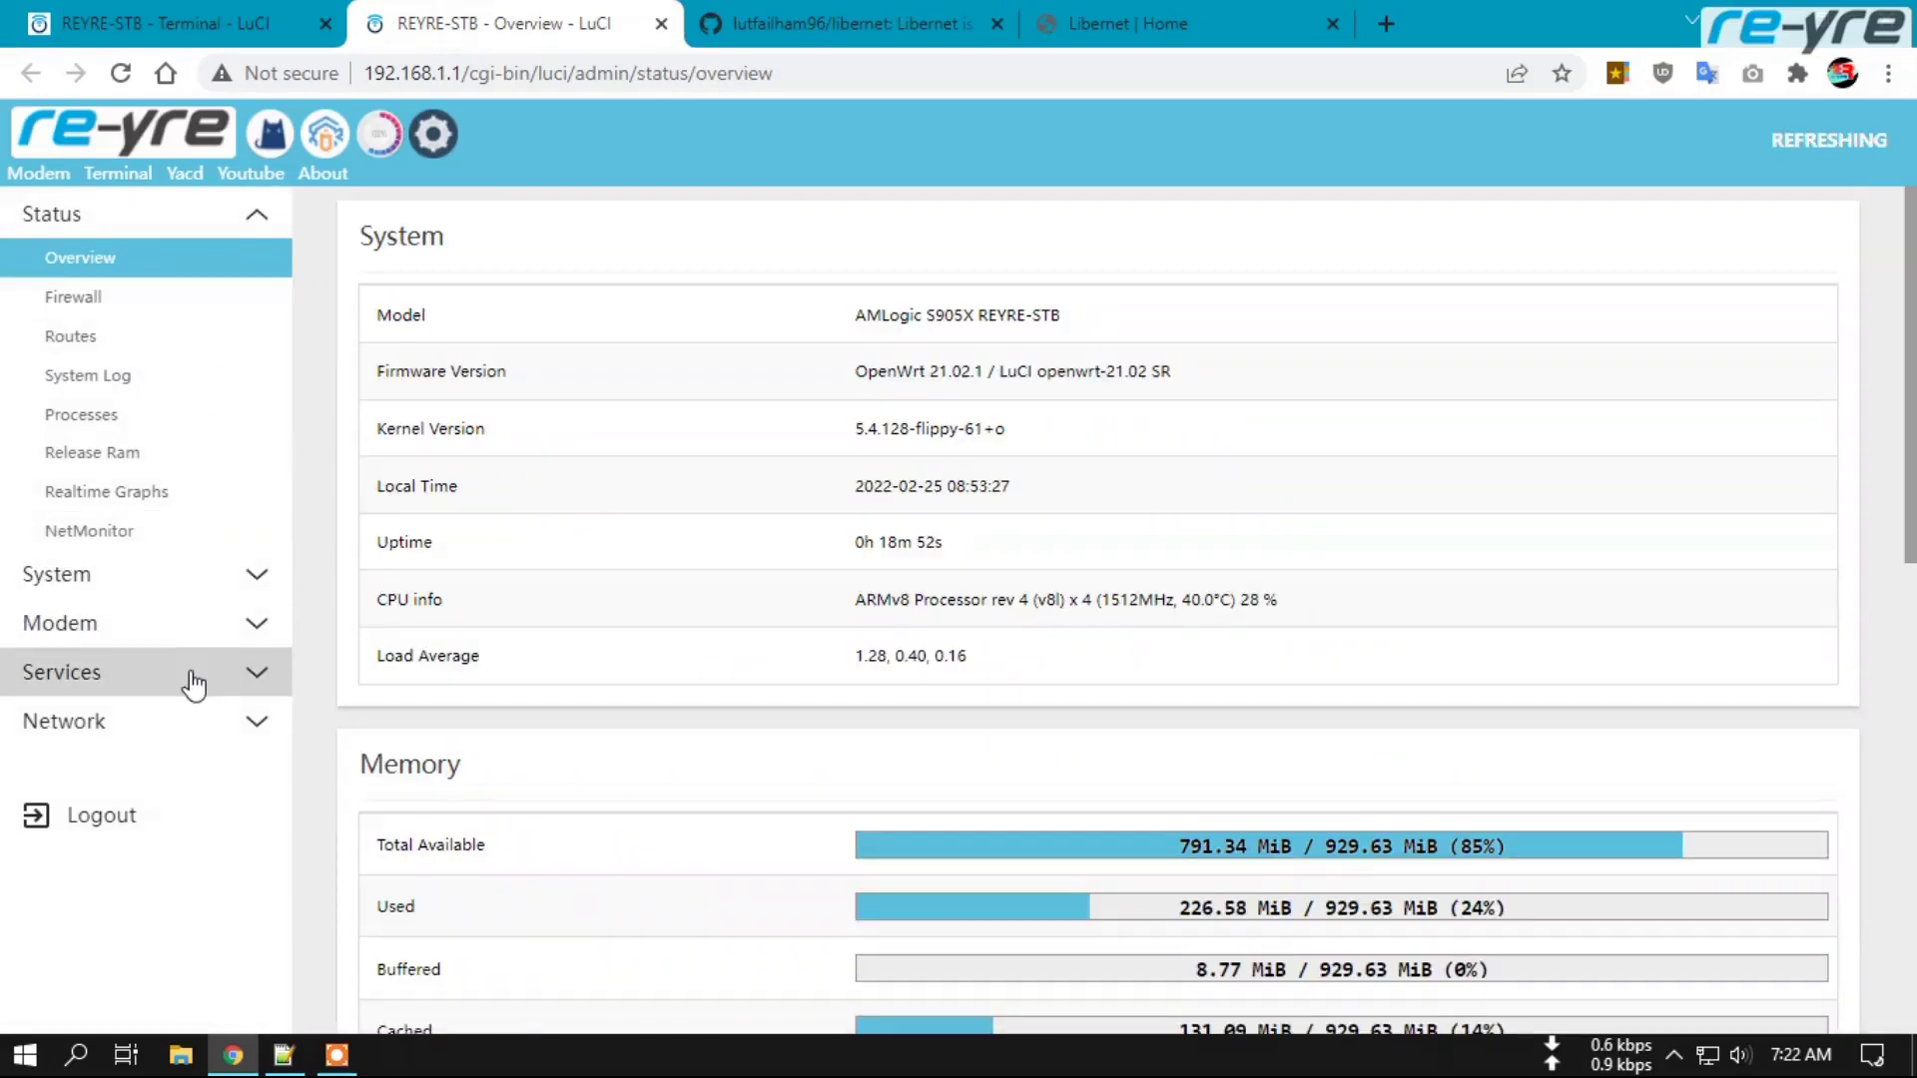
left_click(193, 685)
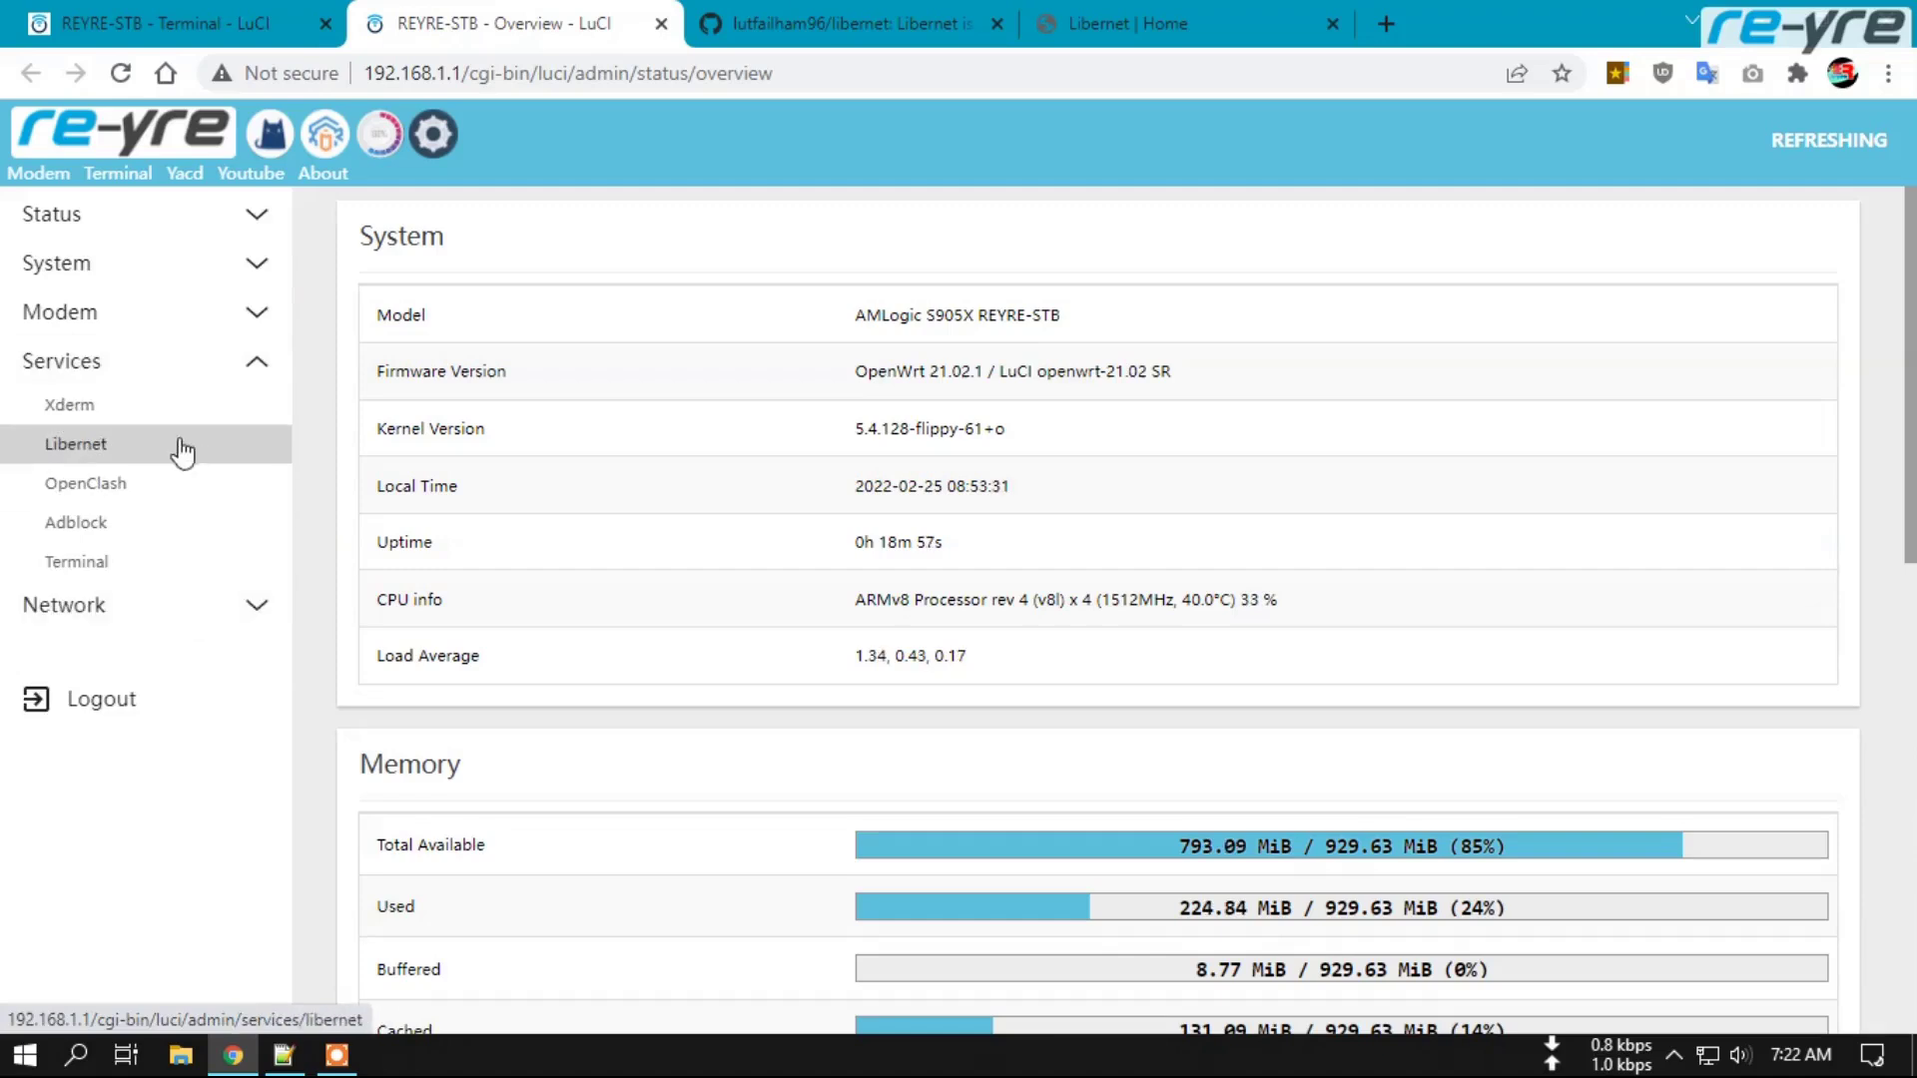
left_click(110, 449)
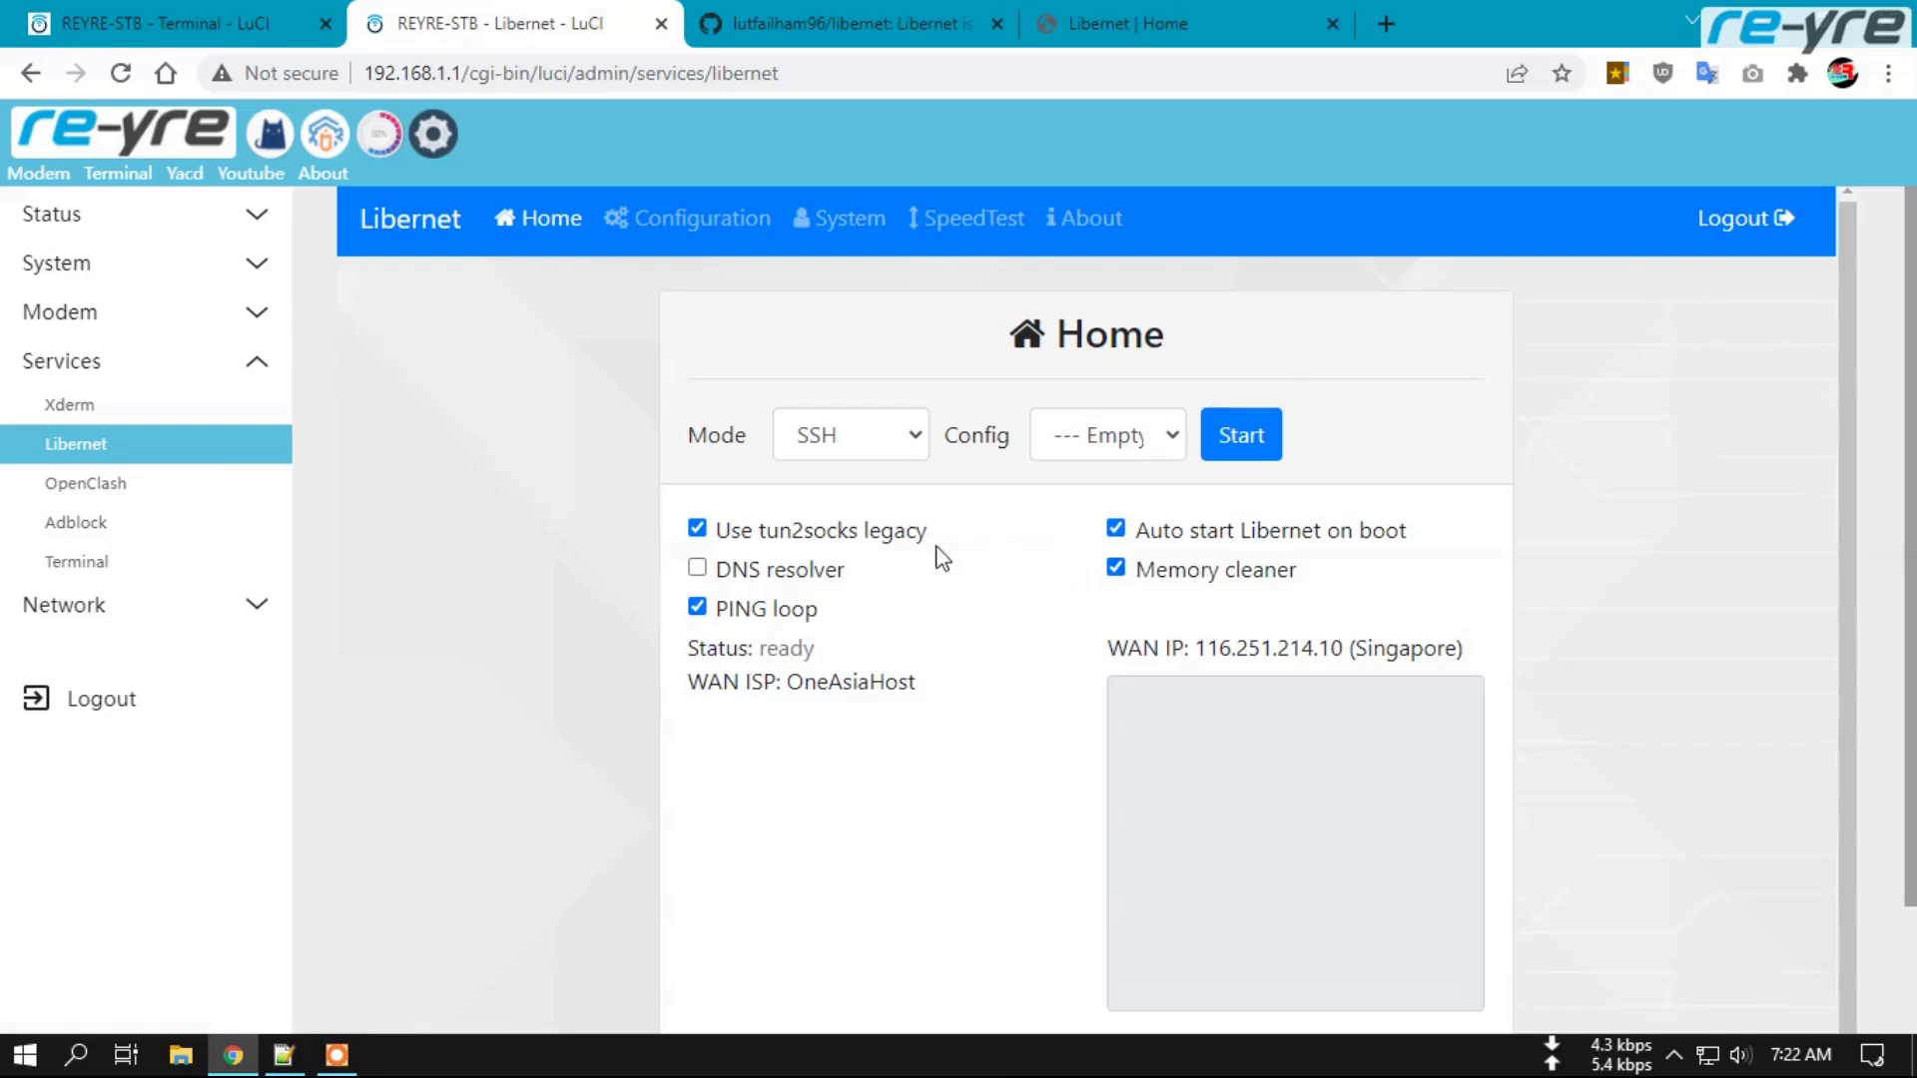
scroll(1032, 598, "down", 1)
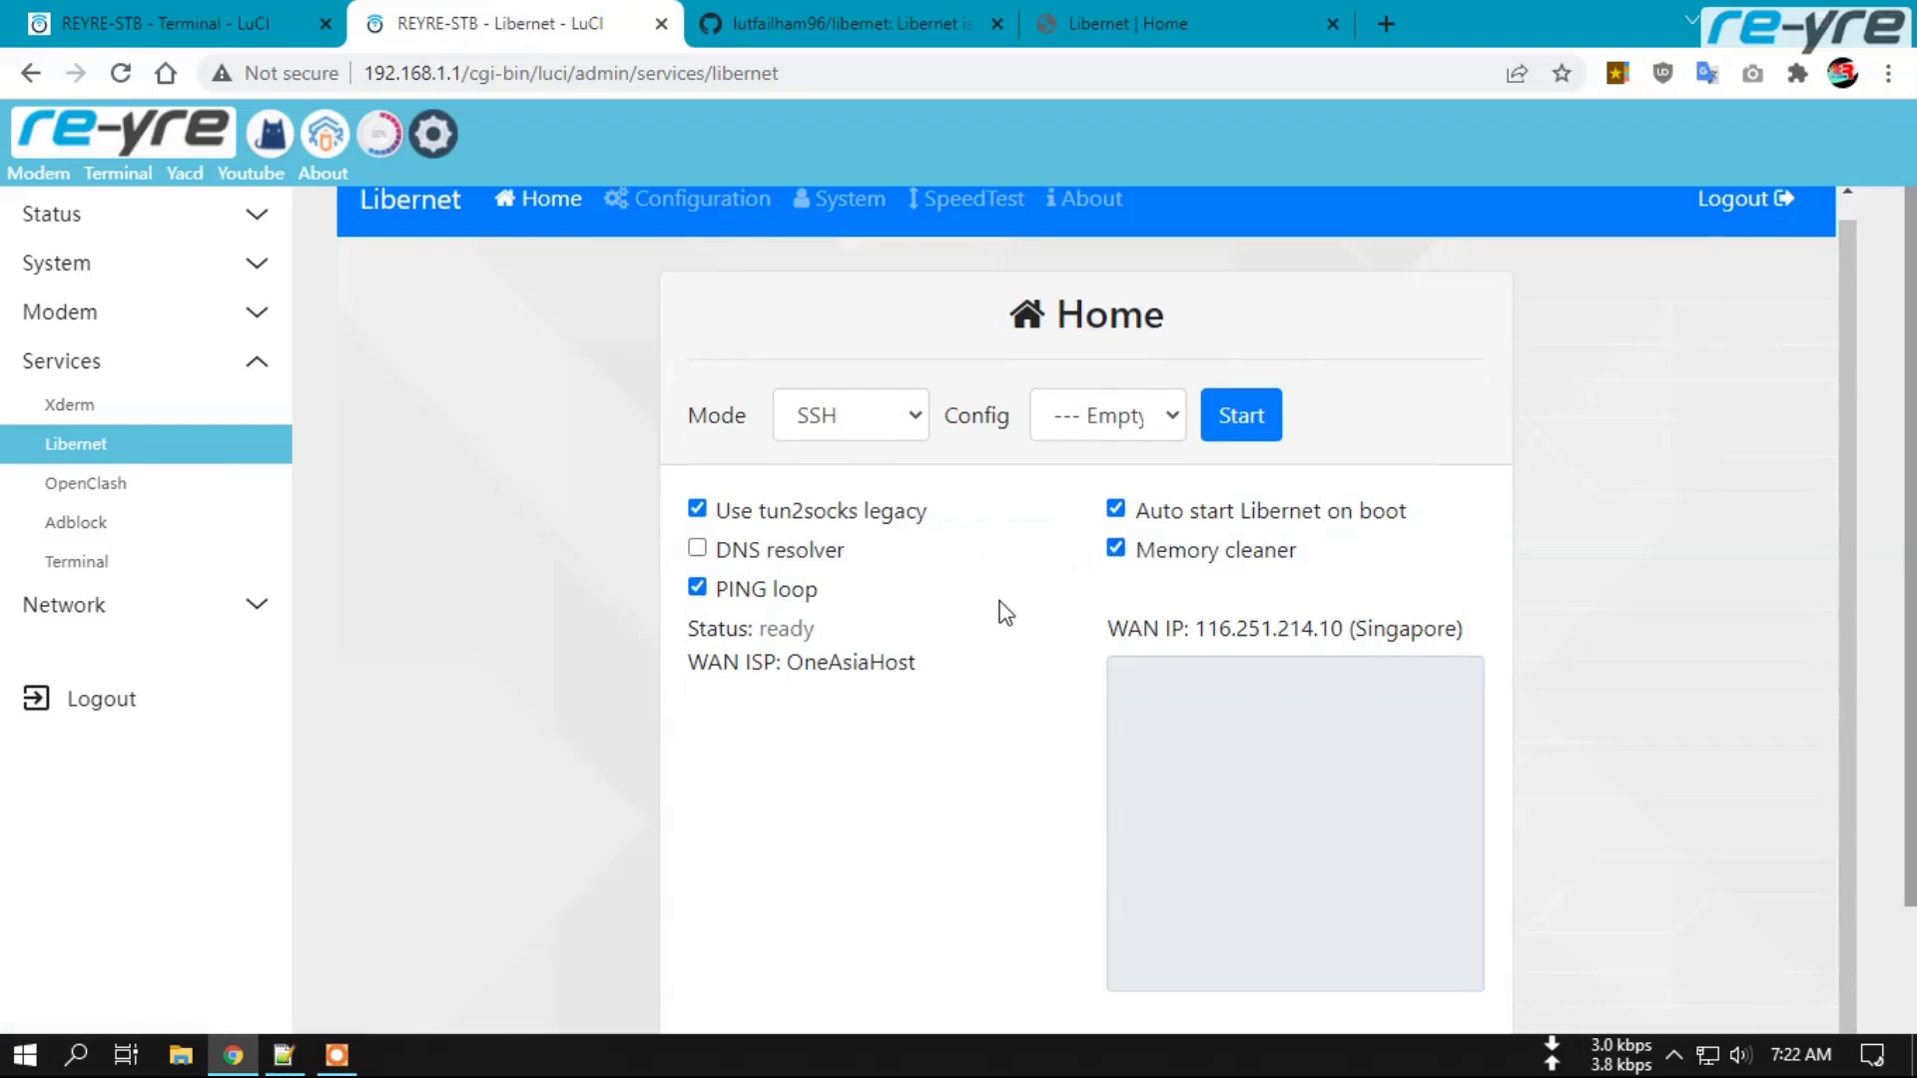
scroll(1033, 627, "up", 1)
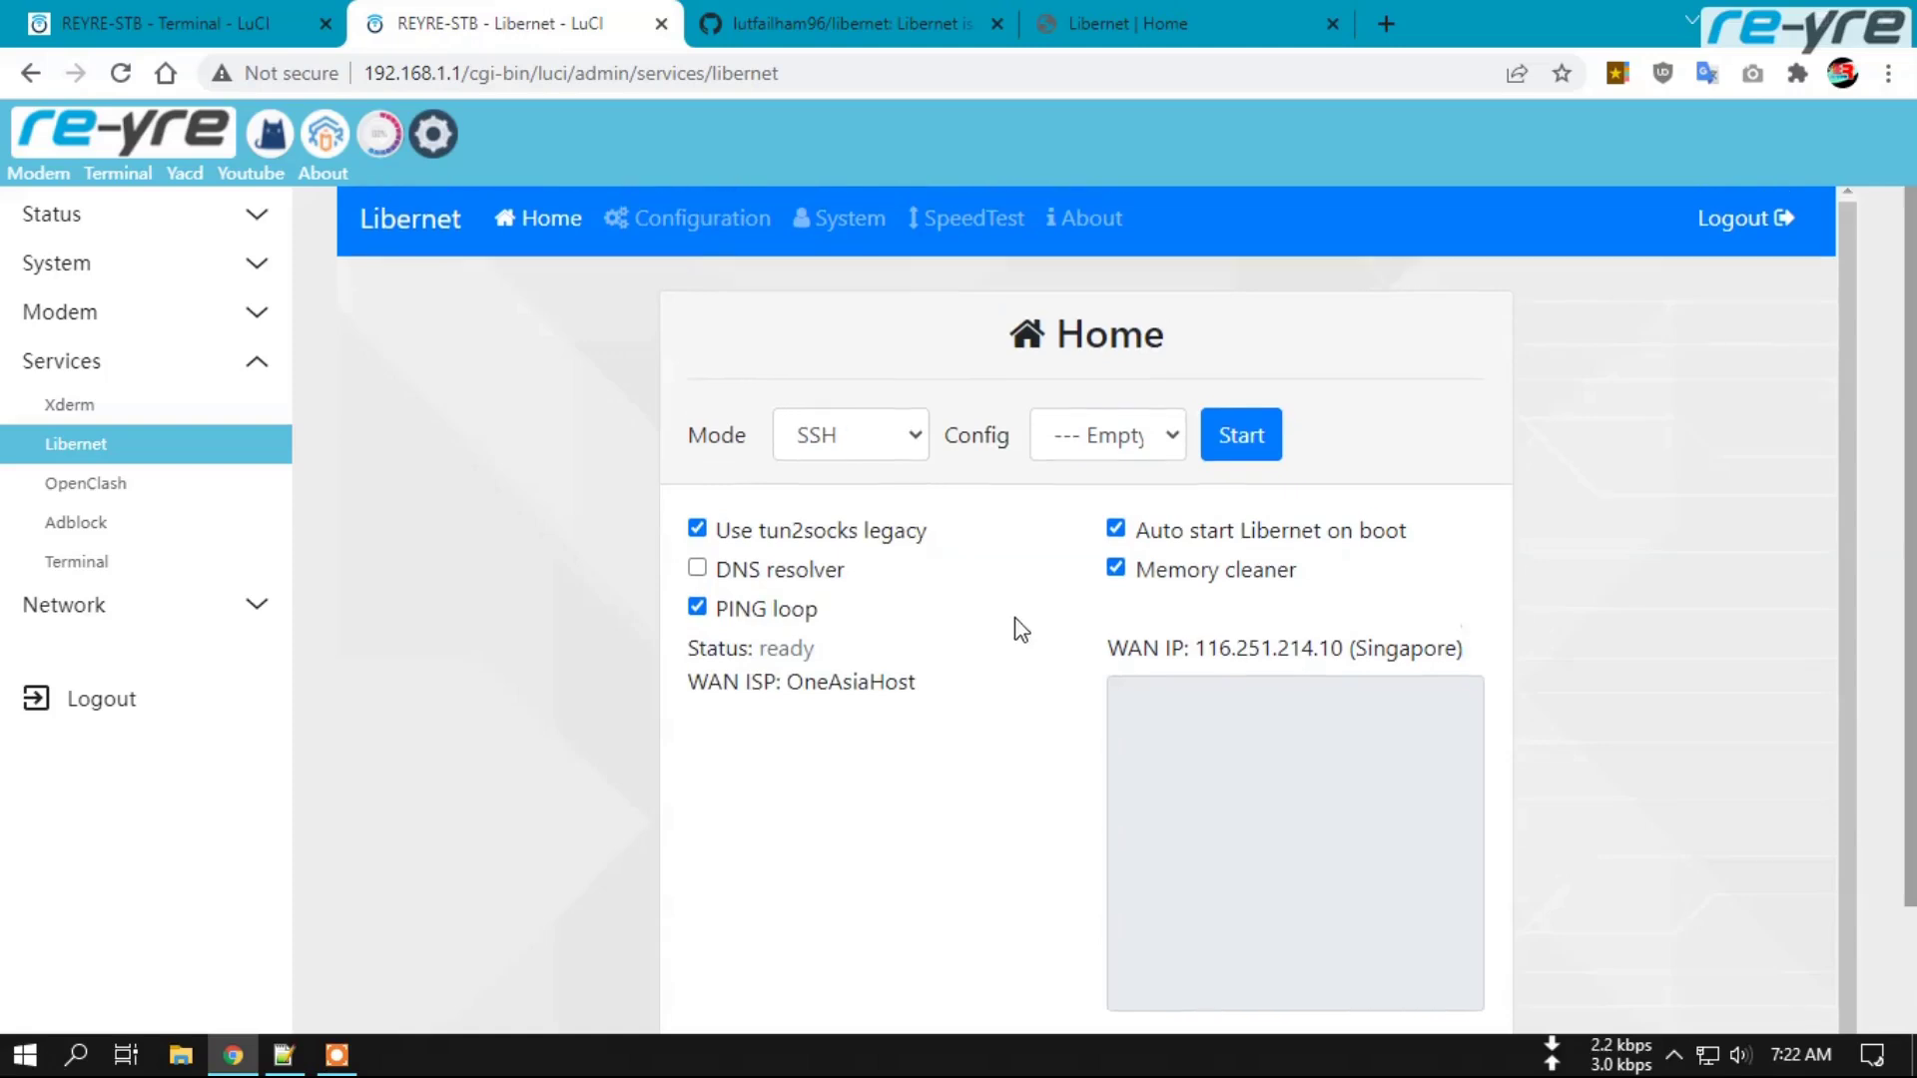
scroll(1039, 625, "down", 1)
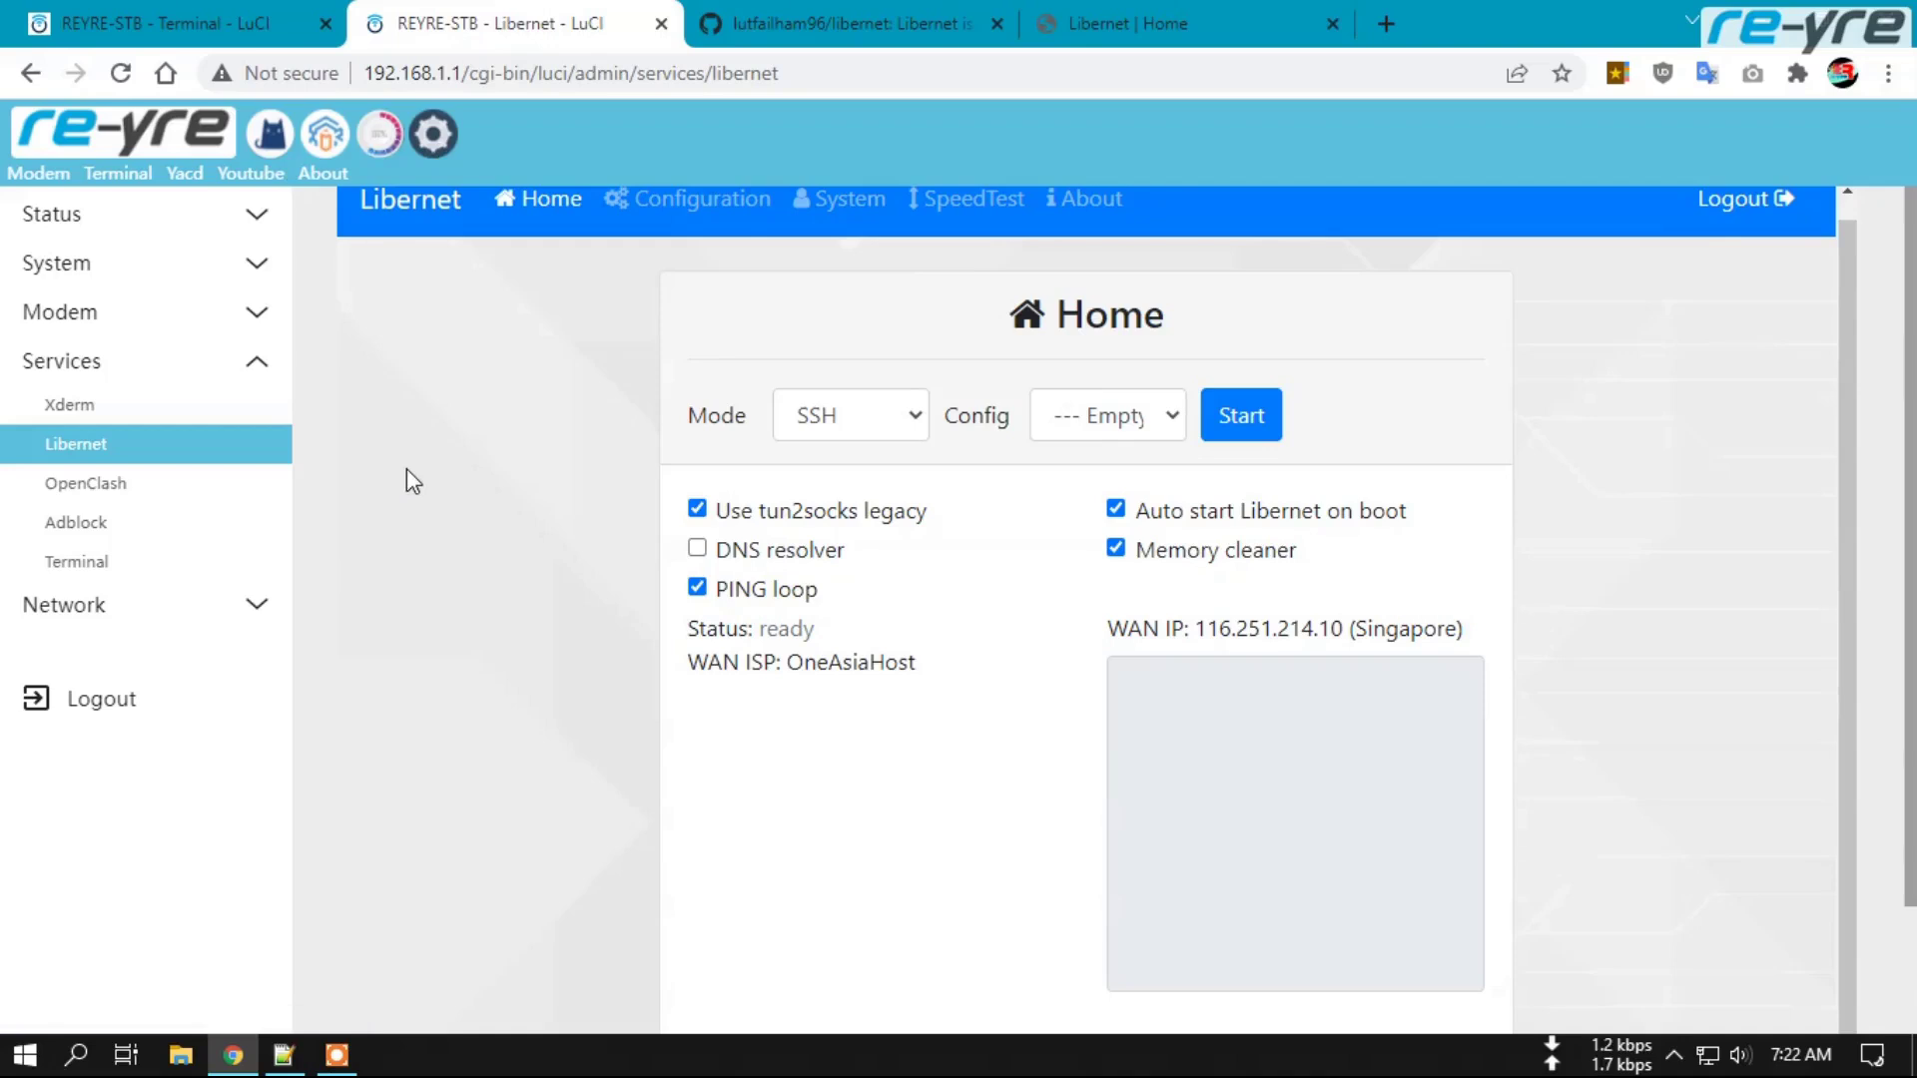
In File Explorer, browse /usr/lib/lua/luci/view/themes/material and open header.htm's details.
left_click(165, 278)
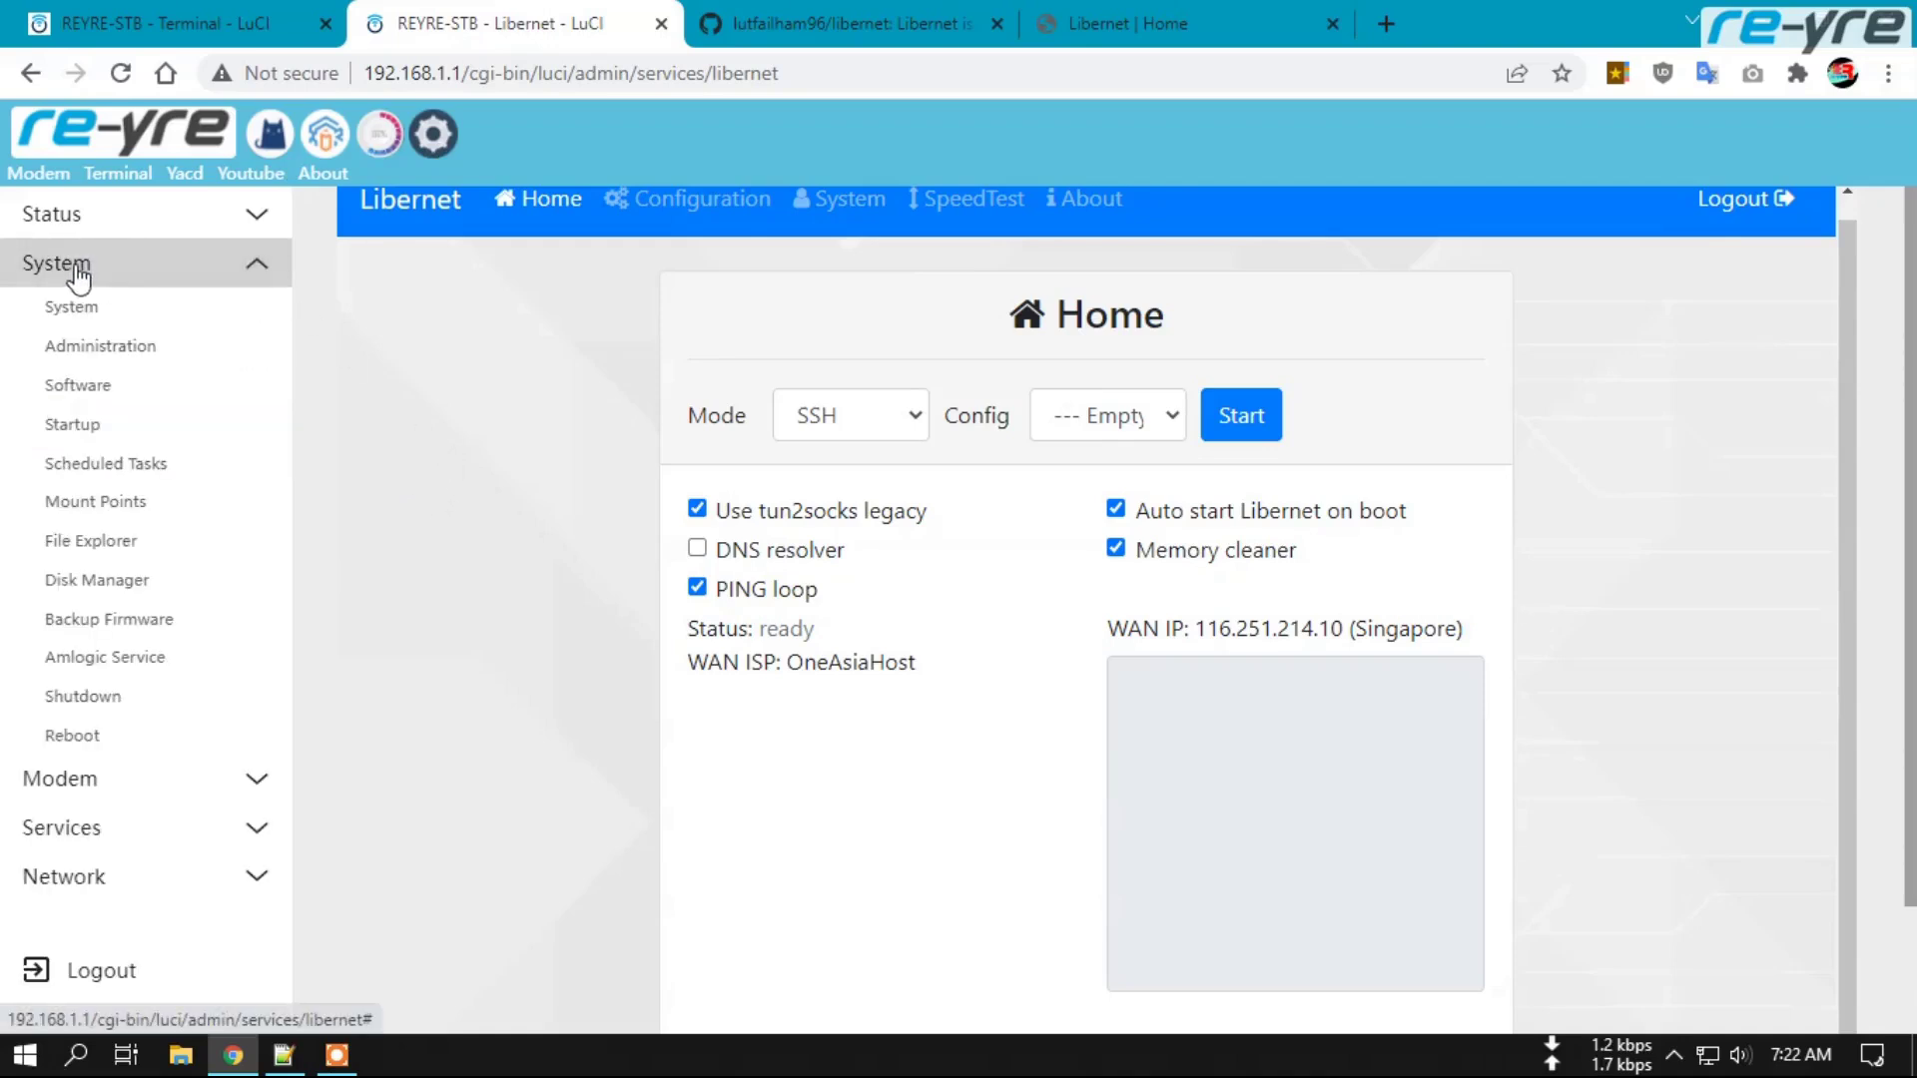
left_click(107, 545)
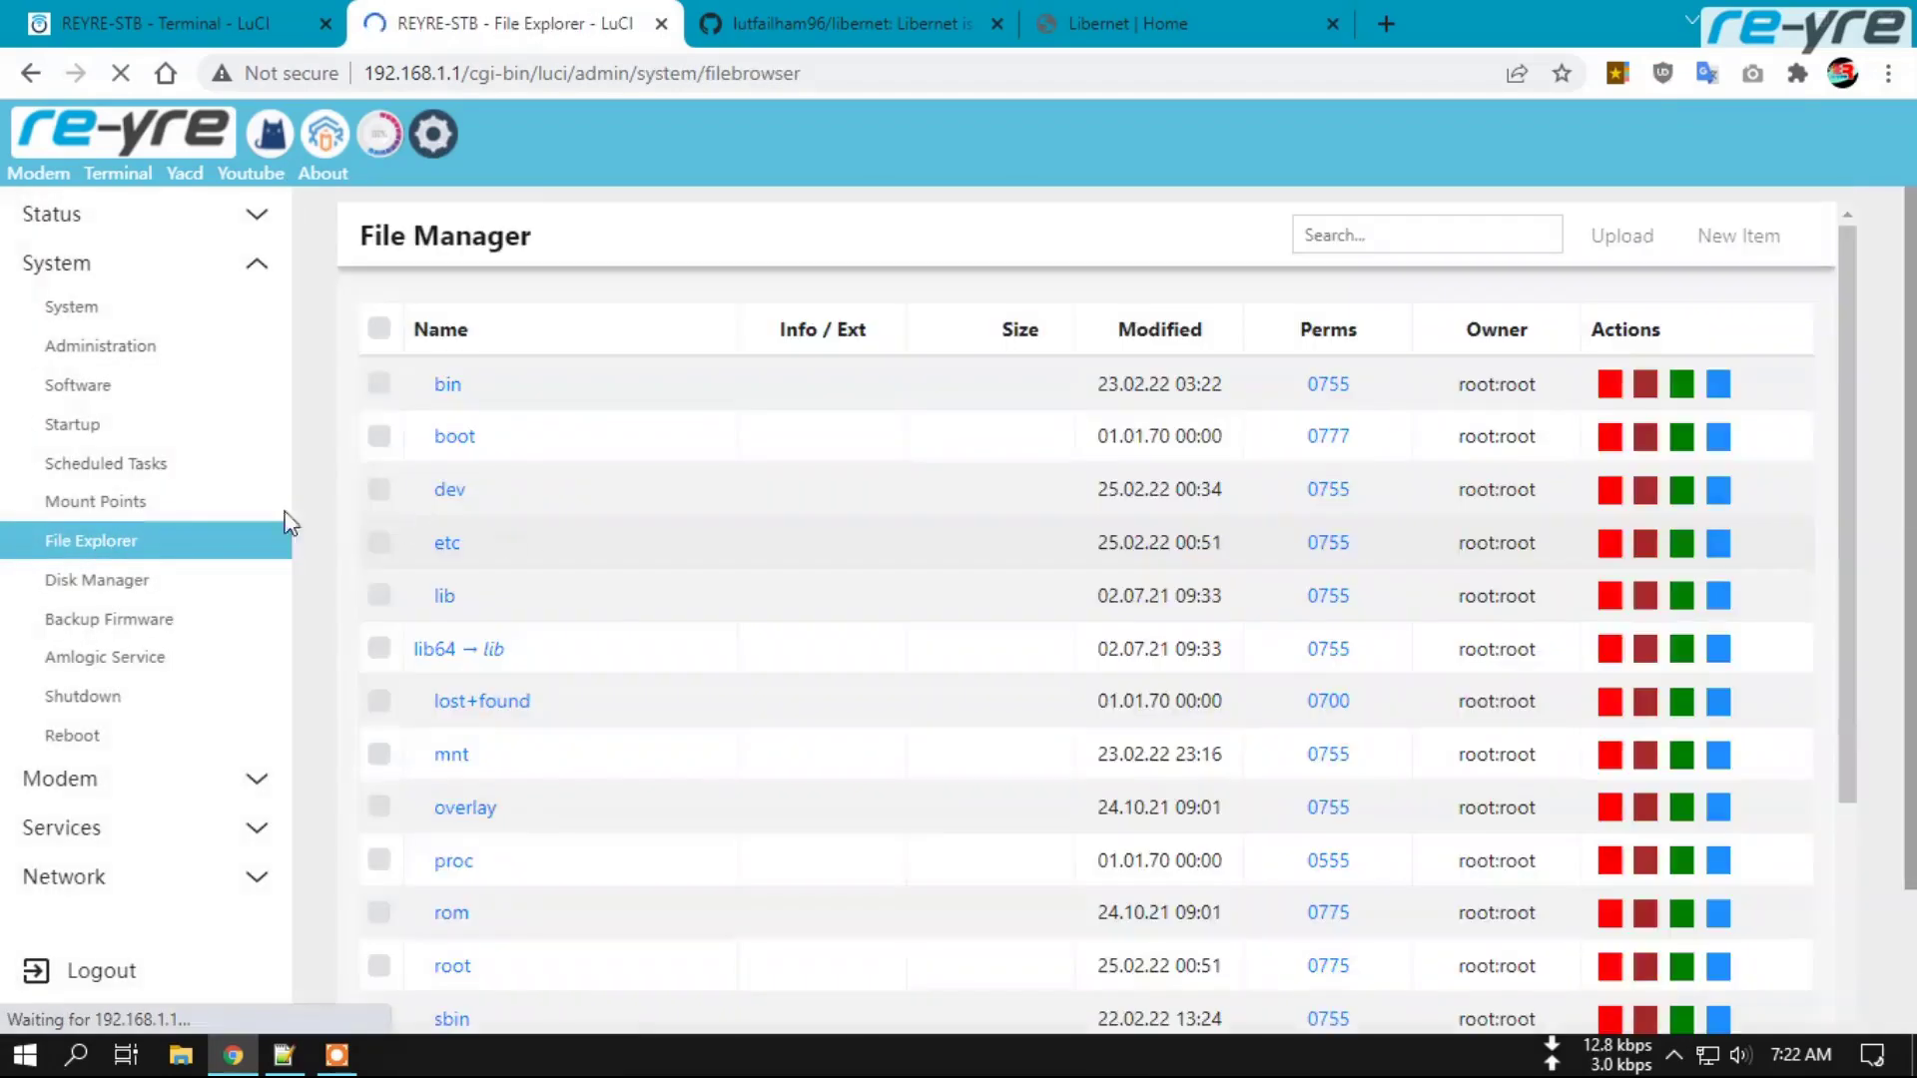
scroll(764, 534, "down", 5)
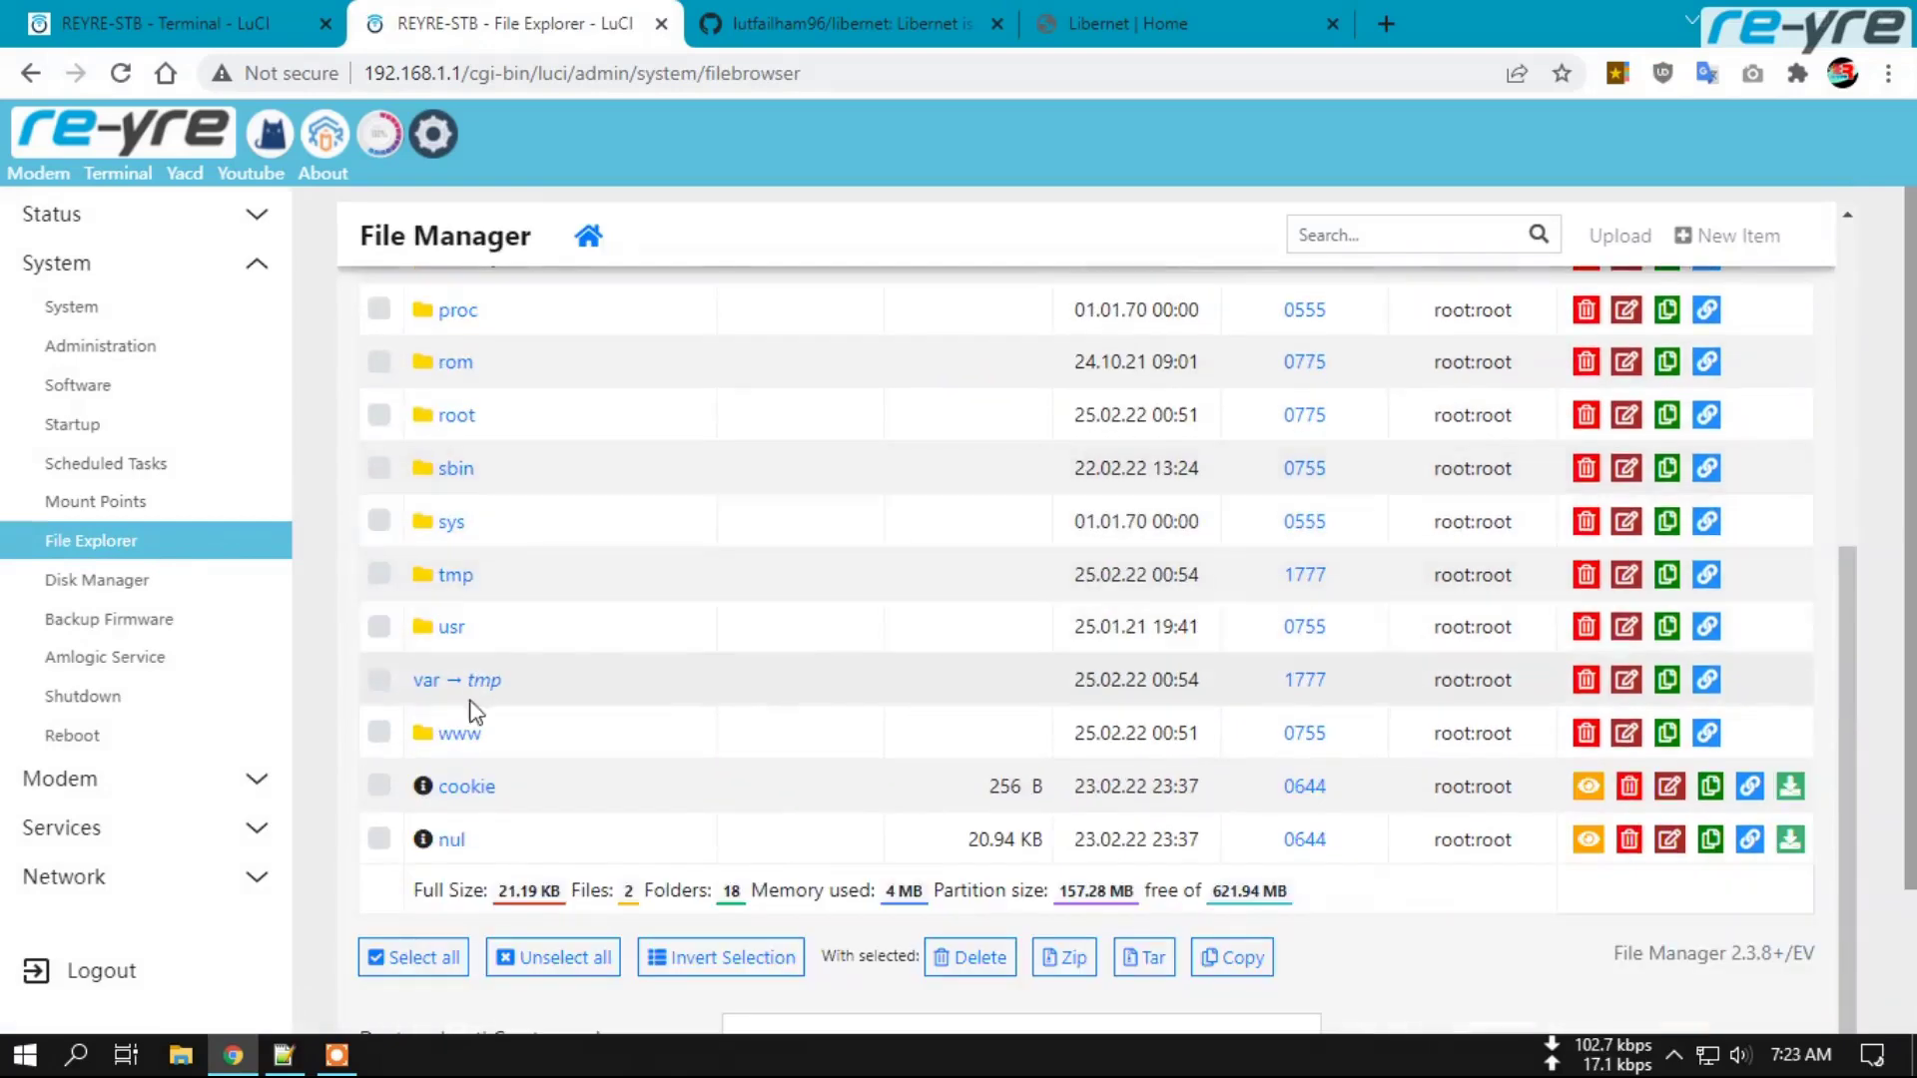
left_click(452, 627)
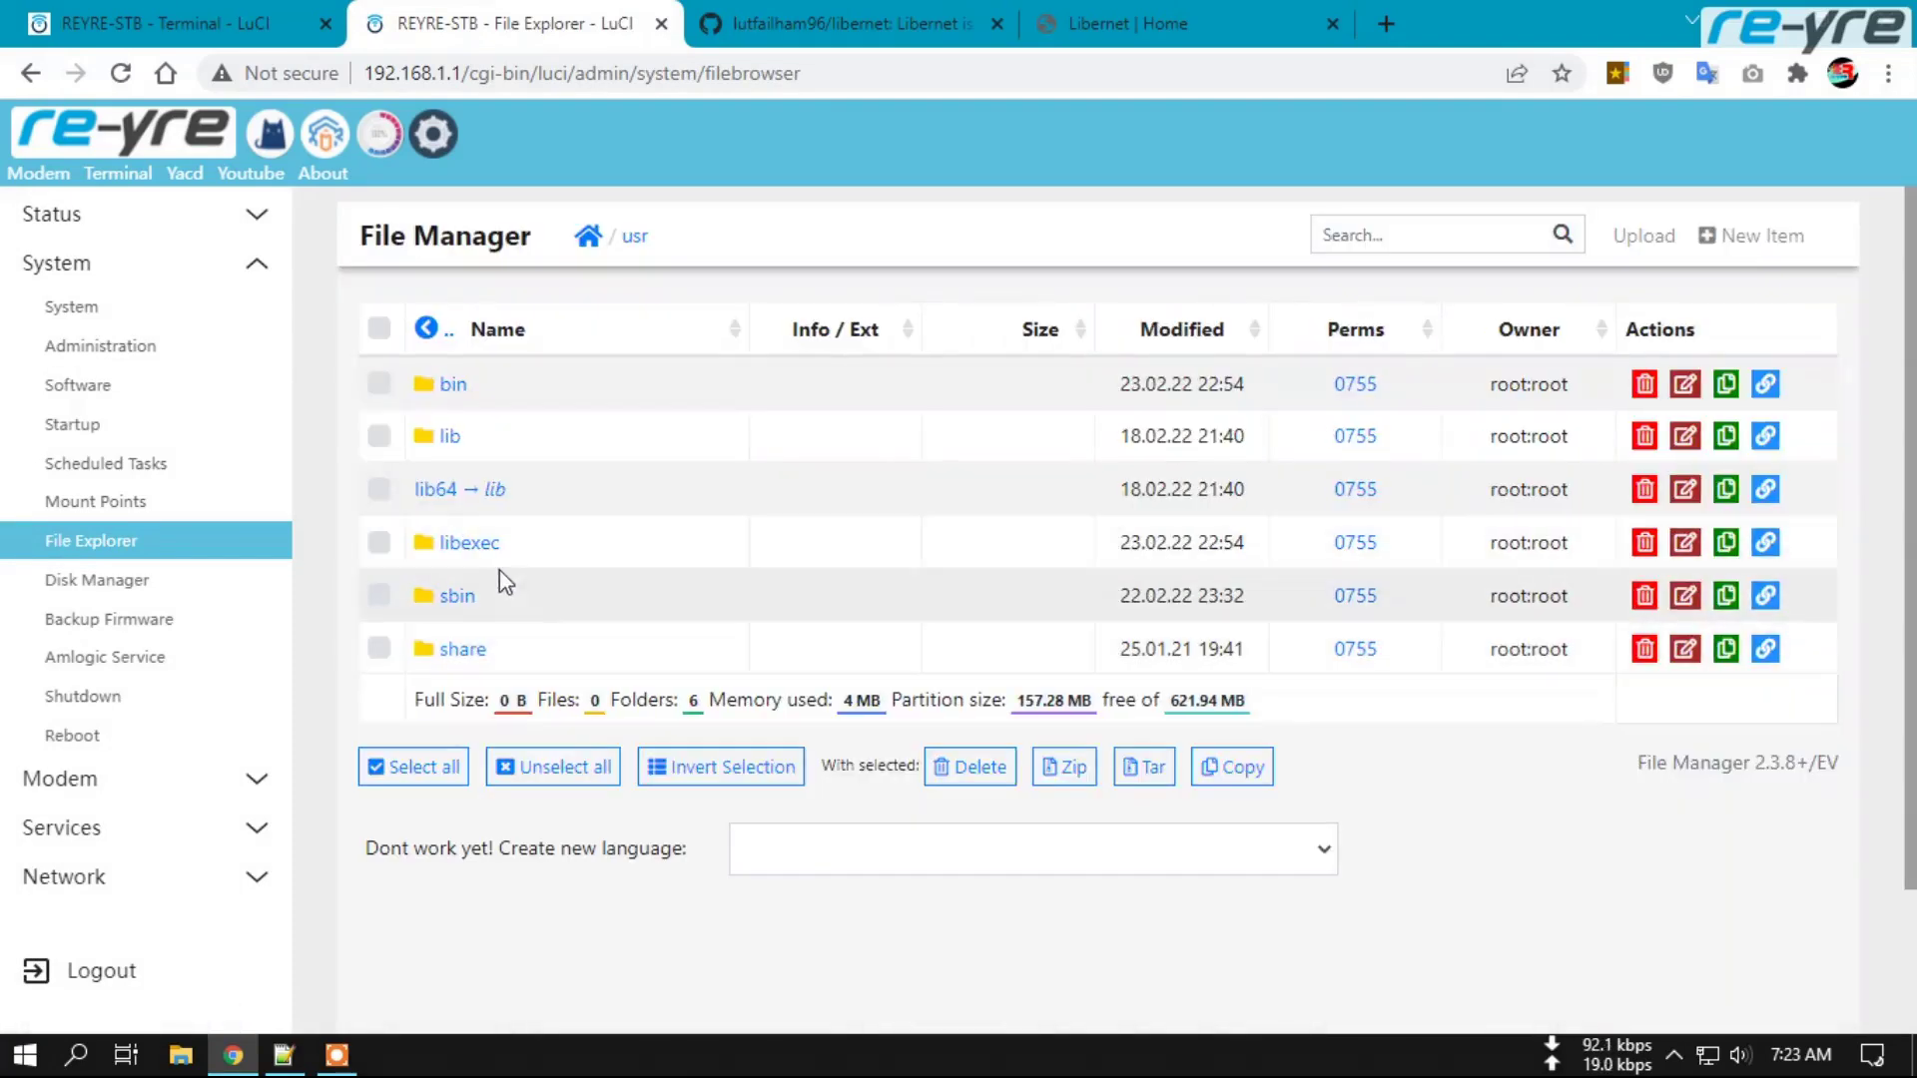
left_click(446, 437)
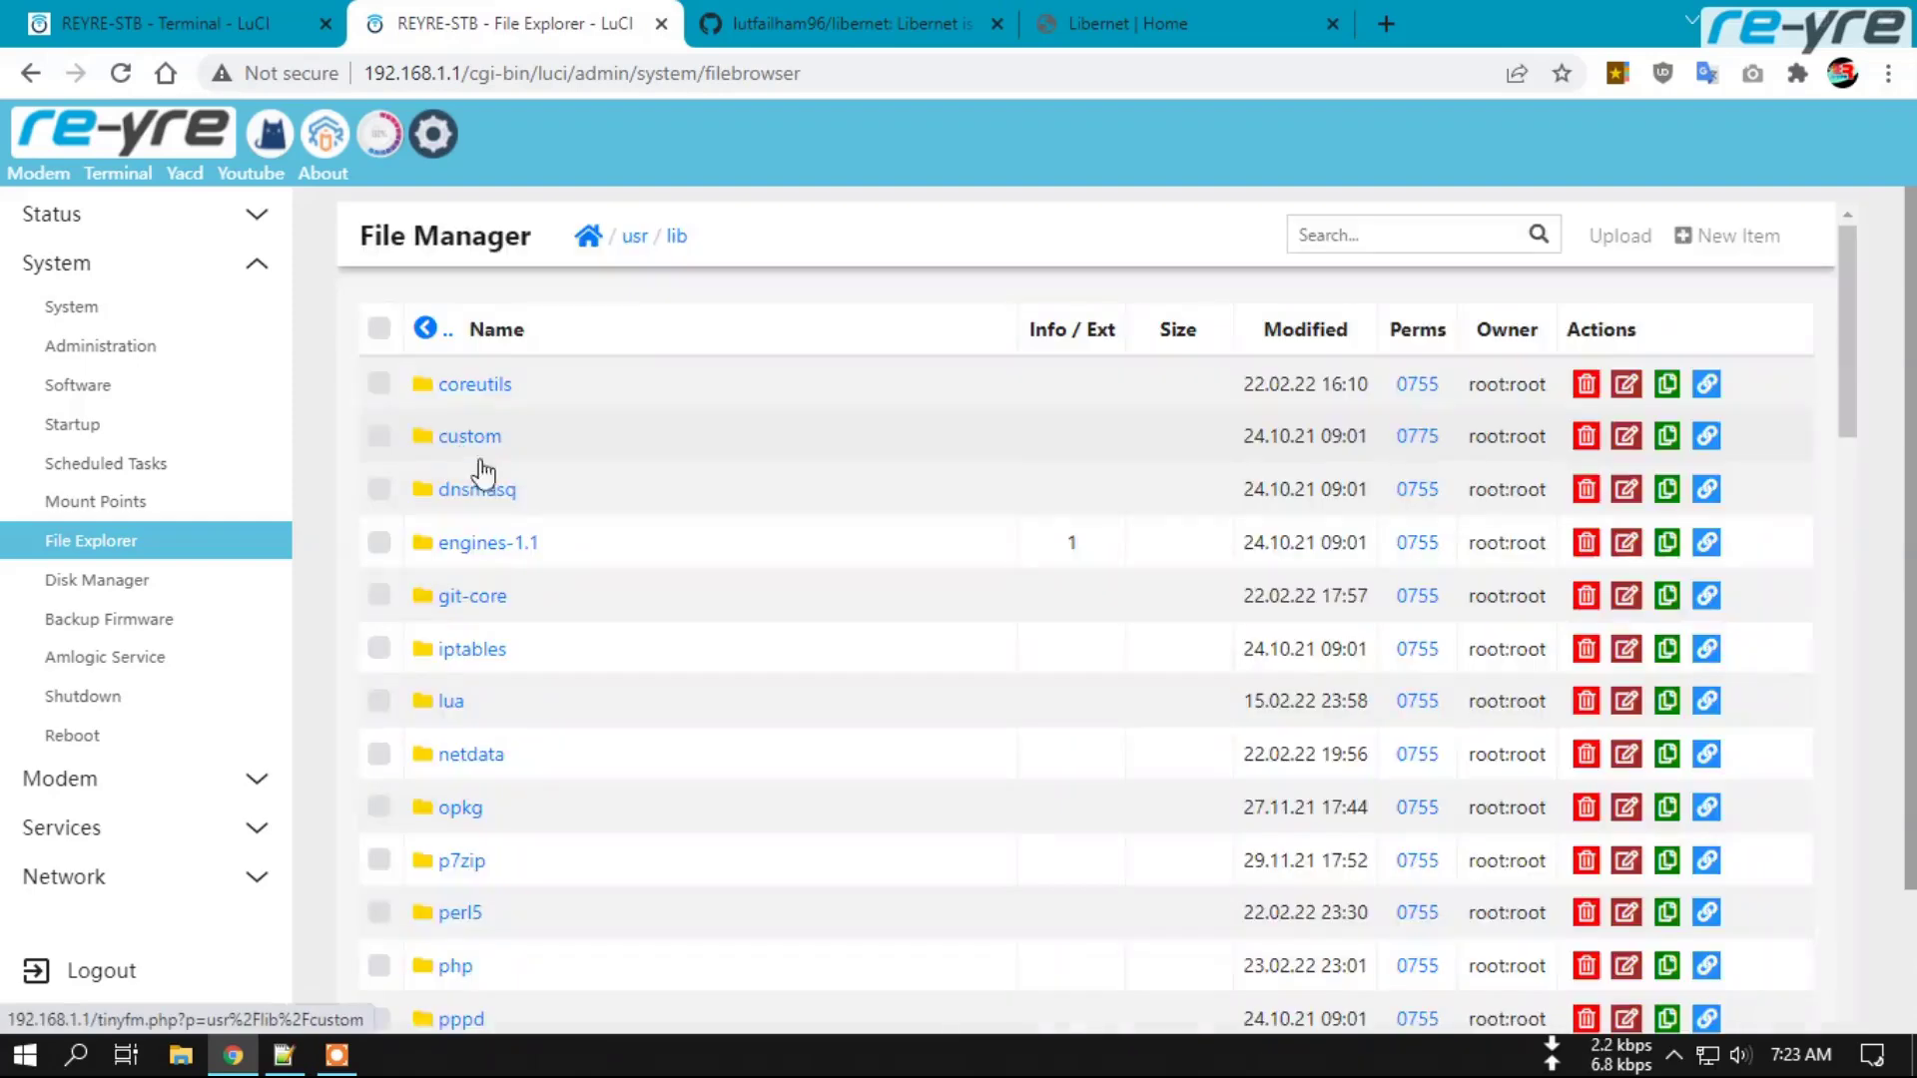
scroll(592, 593, "down", 3)
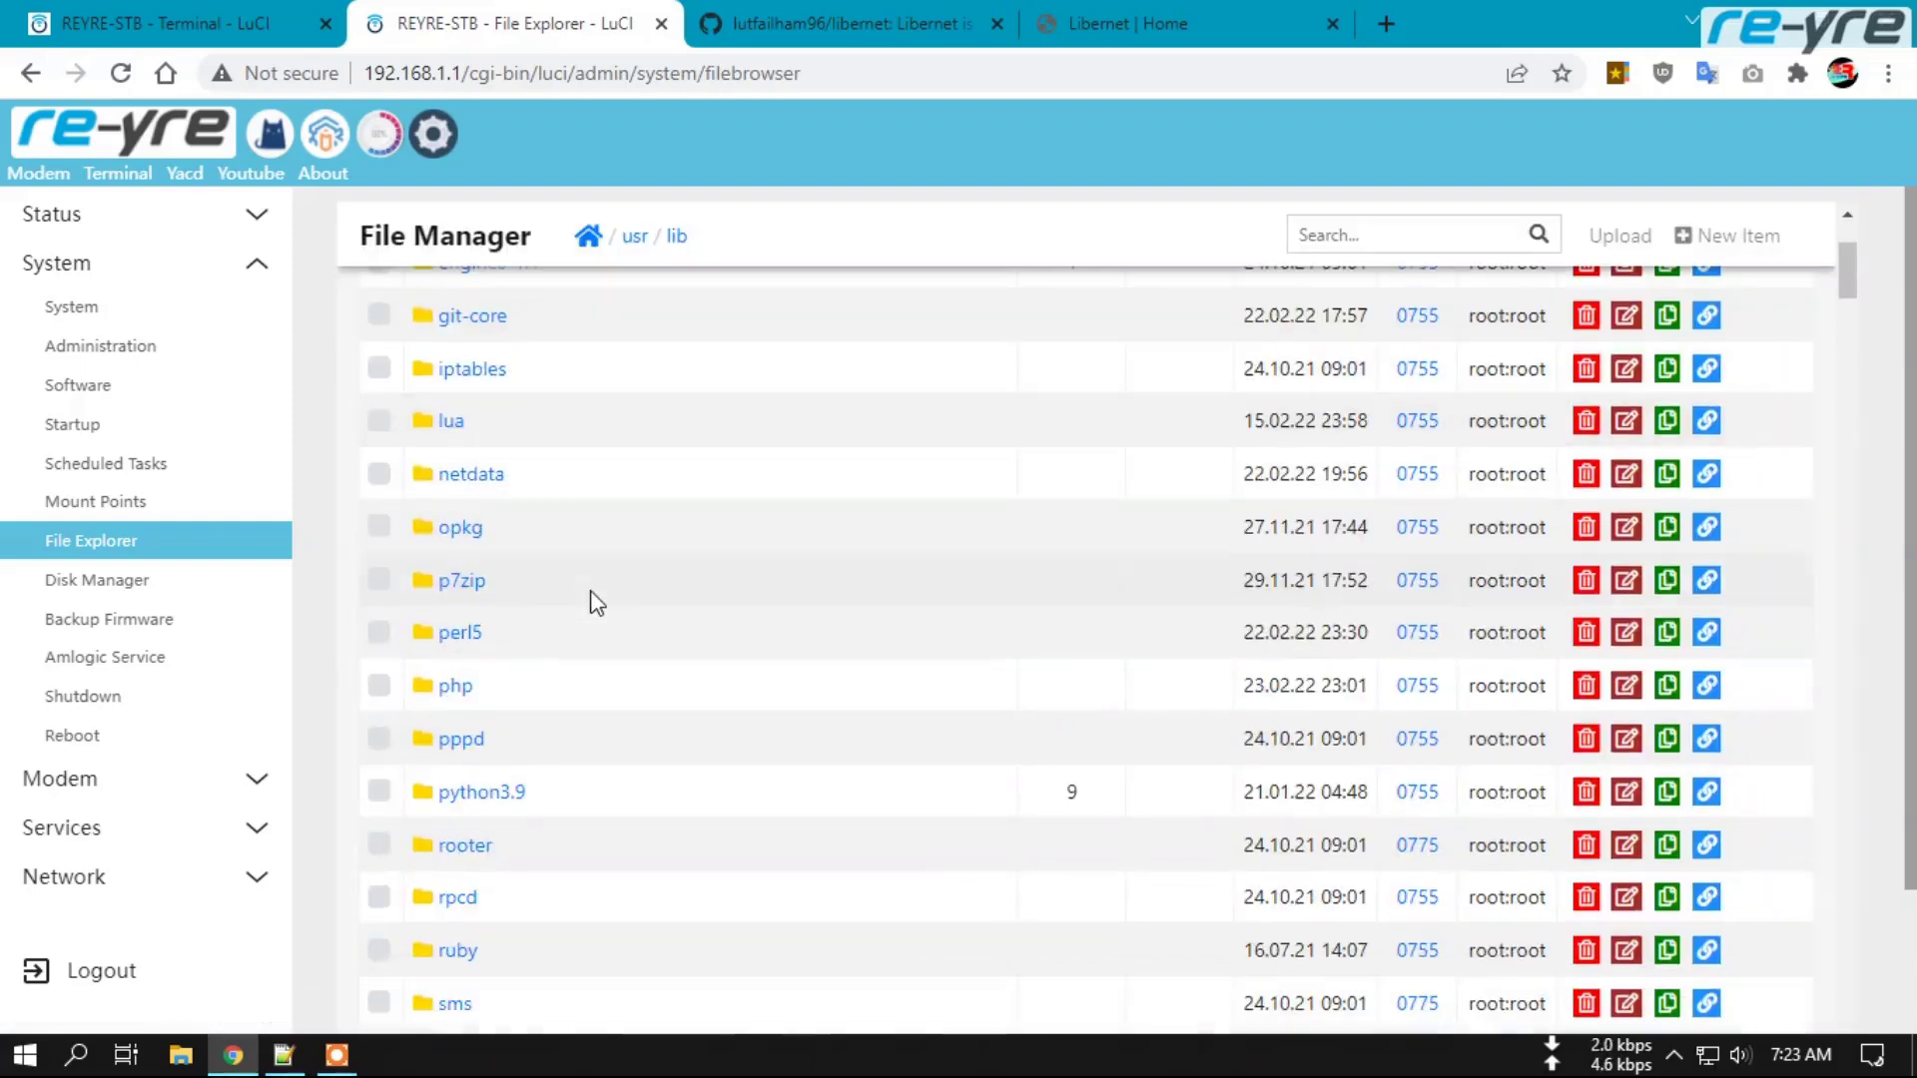
left_click(451, 424)
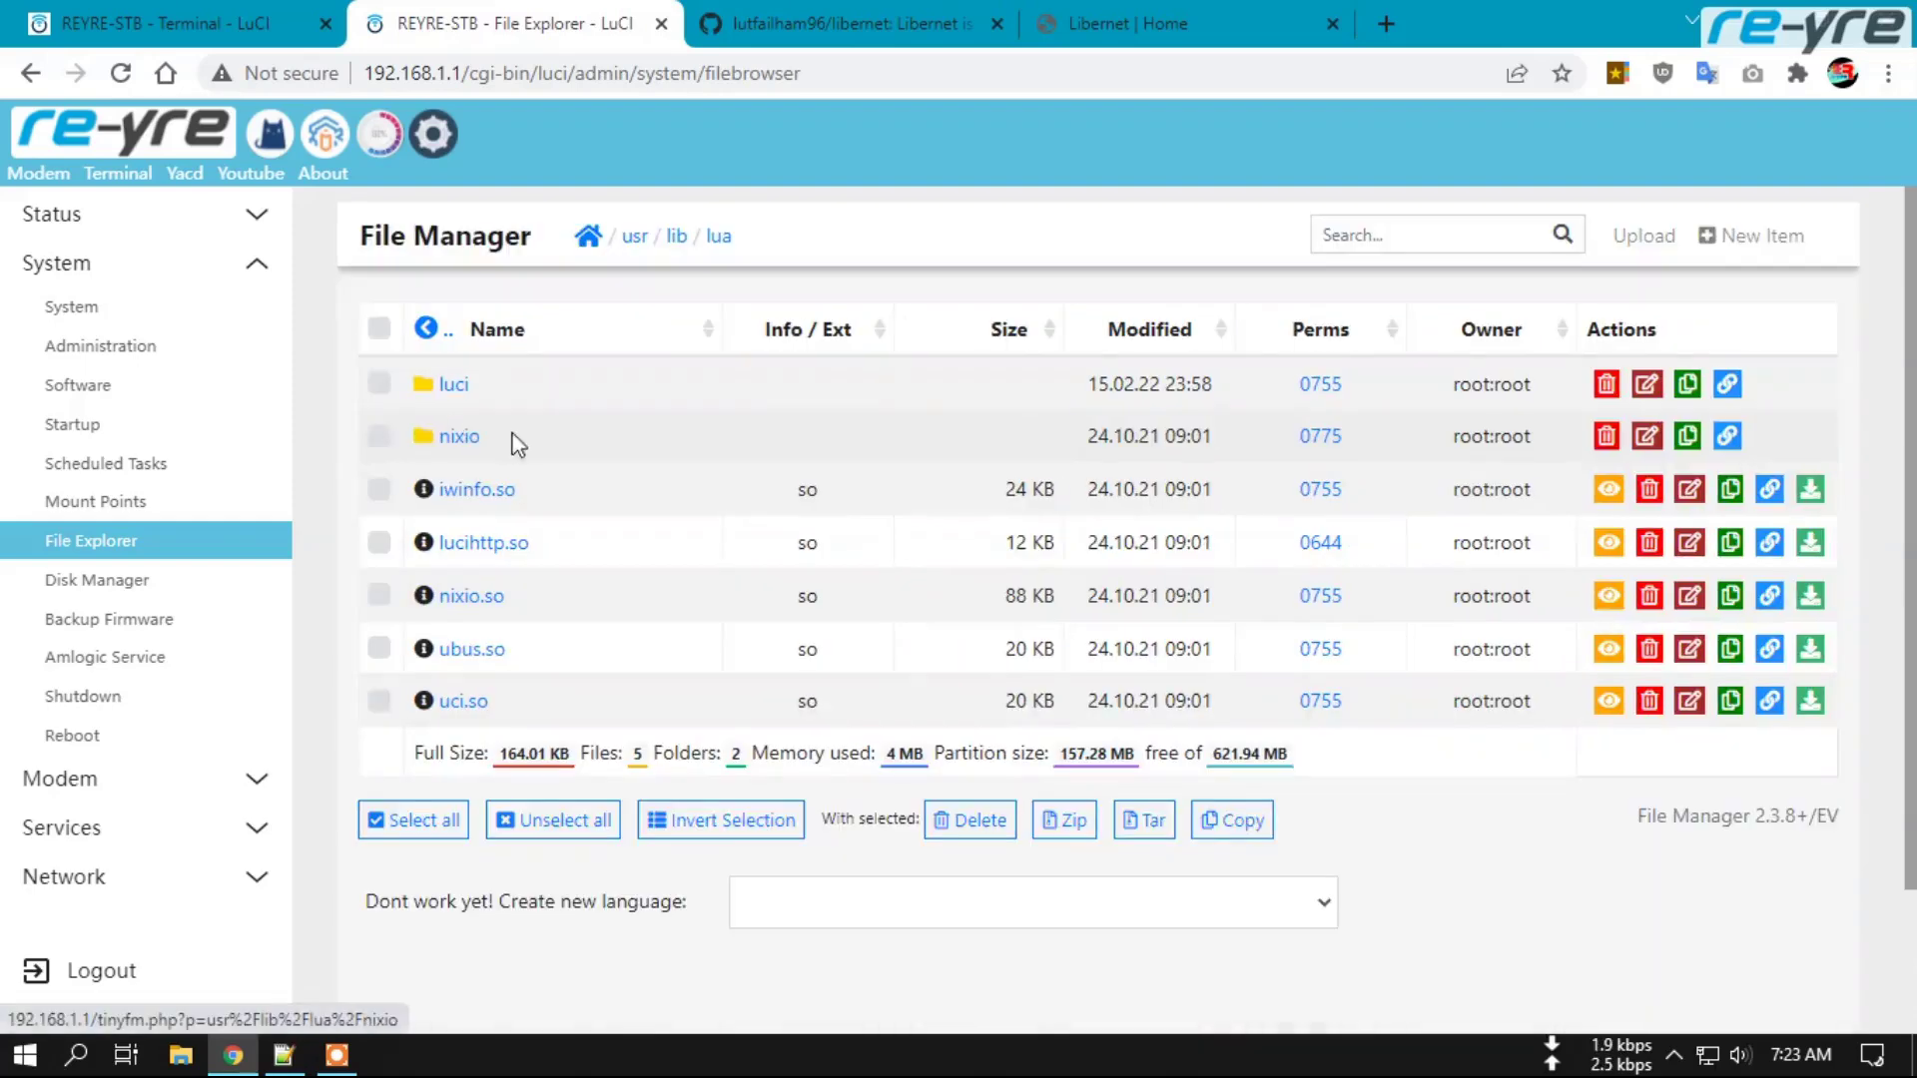
left_click(454, 392)
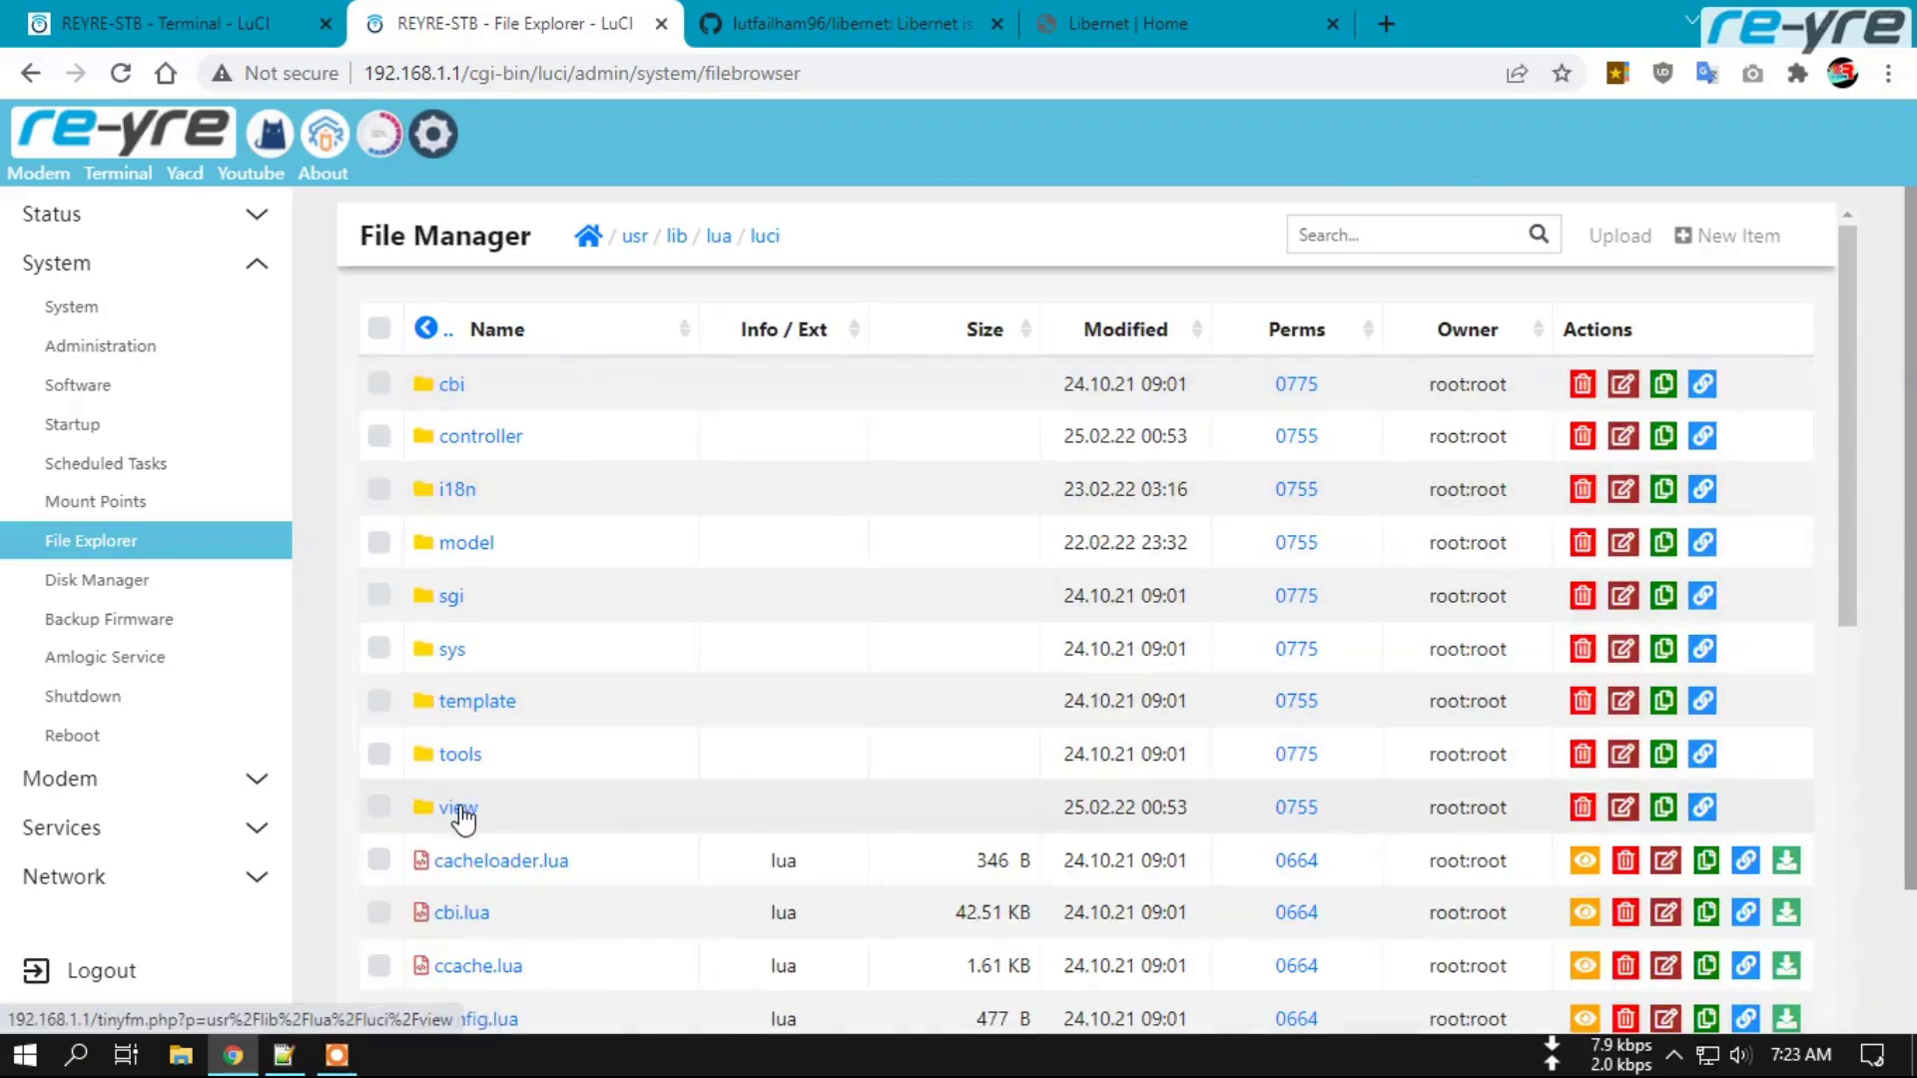
left_click(459, 808)
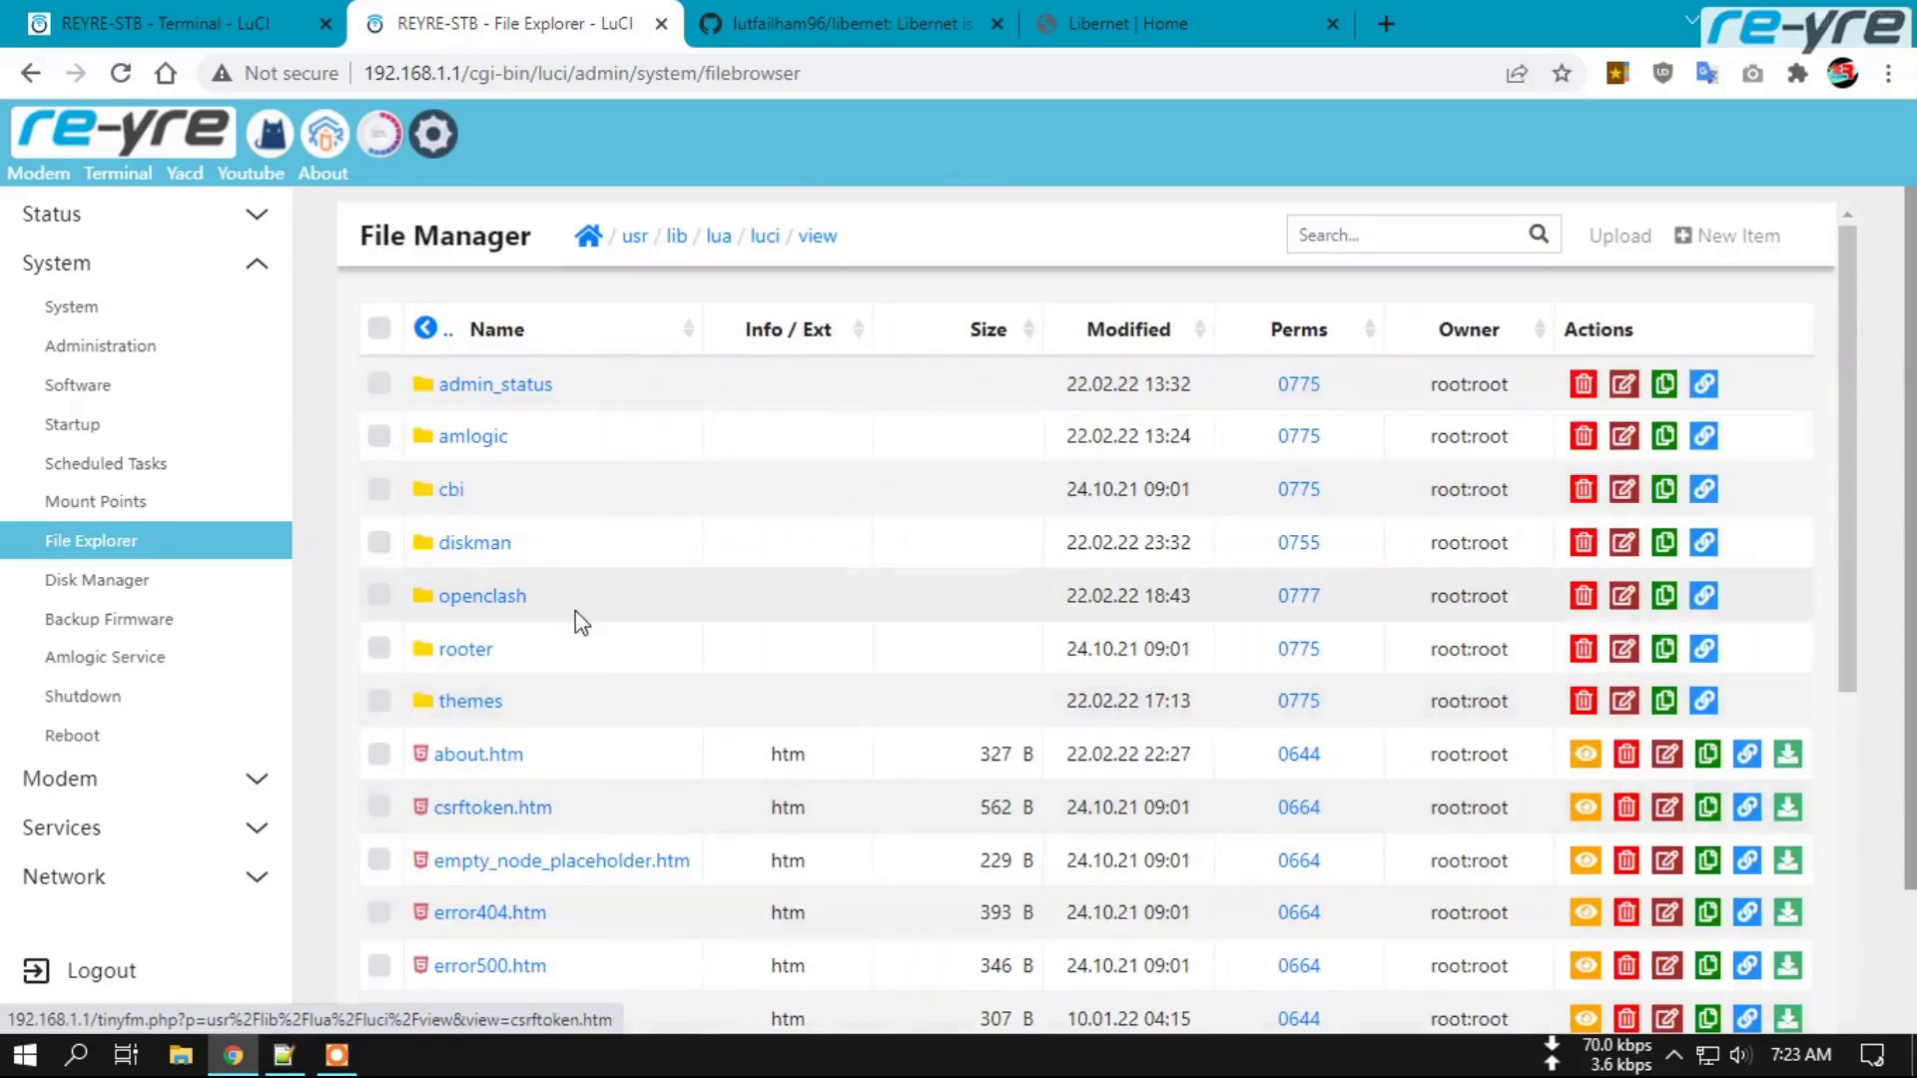
left_click(469, 705)
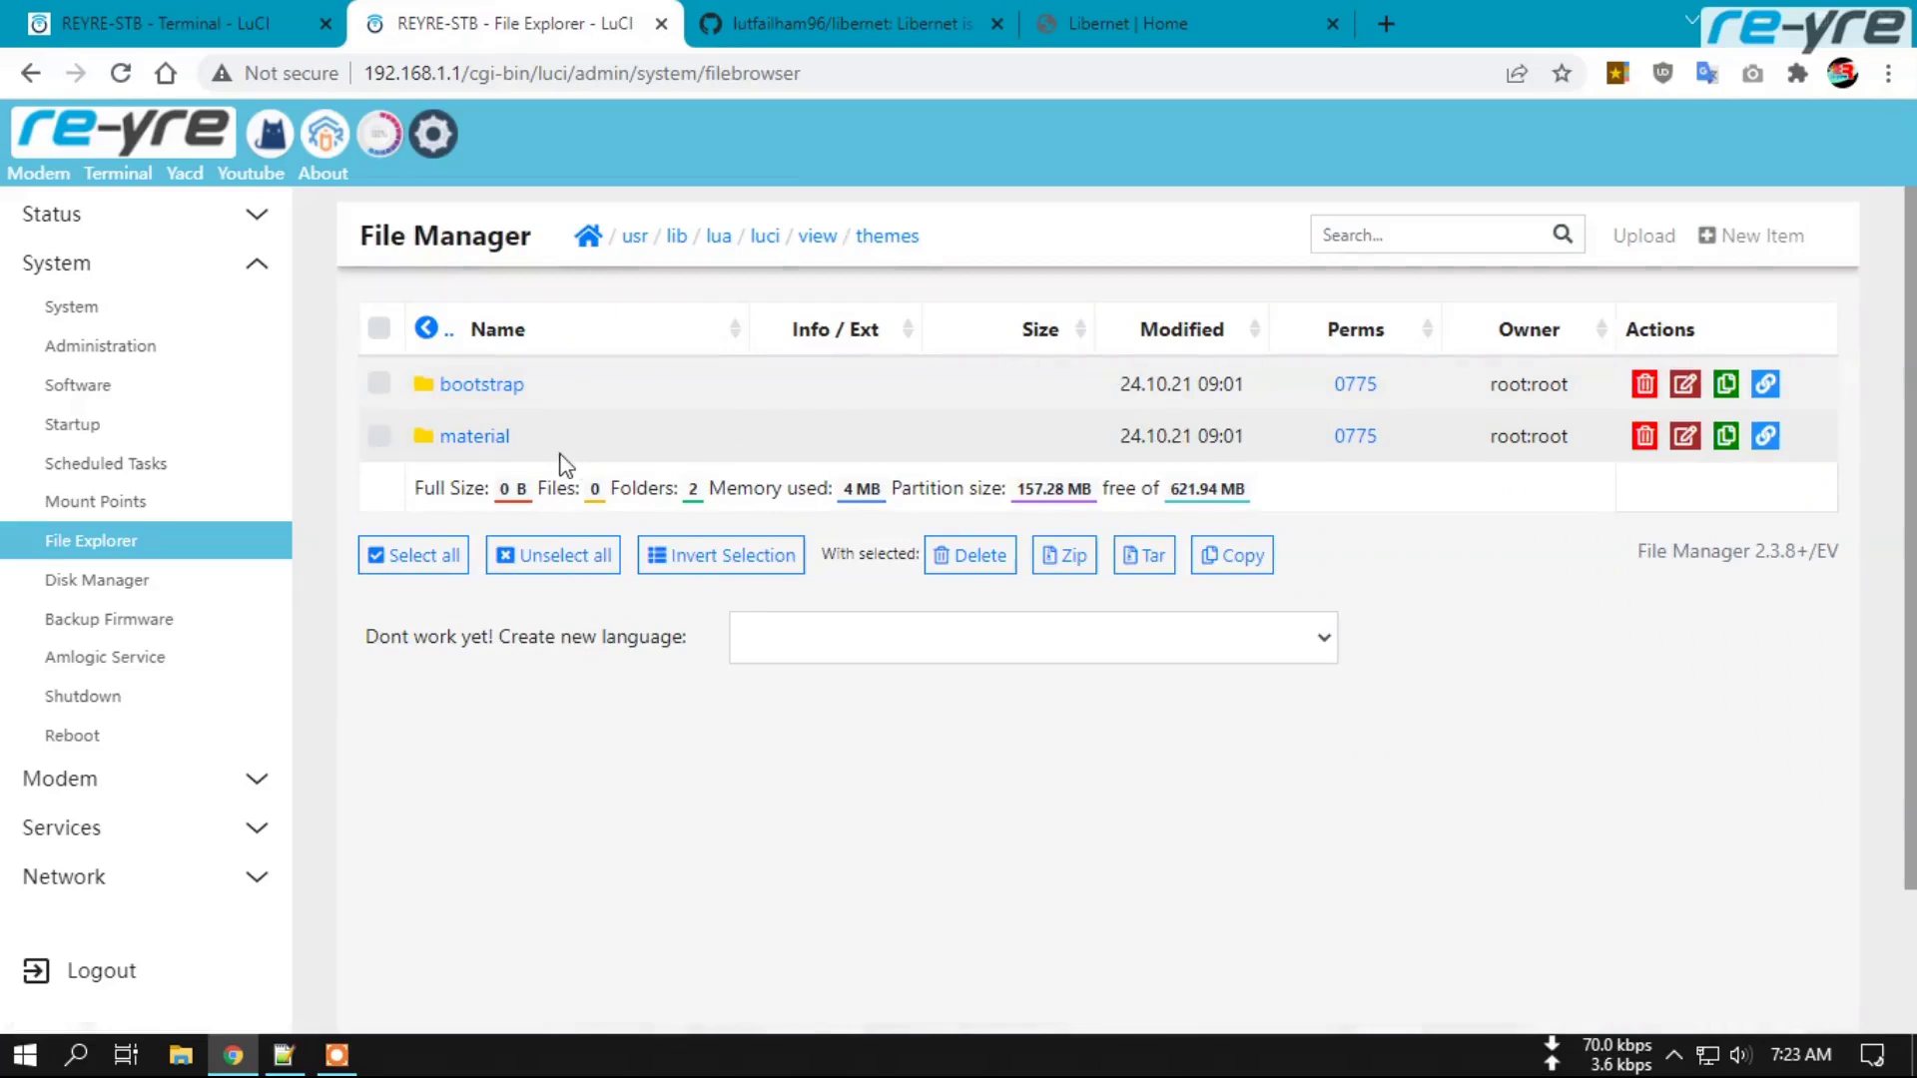
left_click(475, 437)
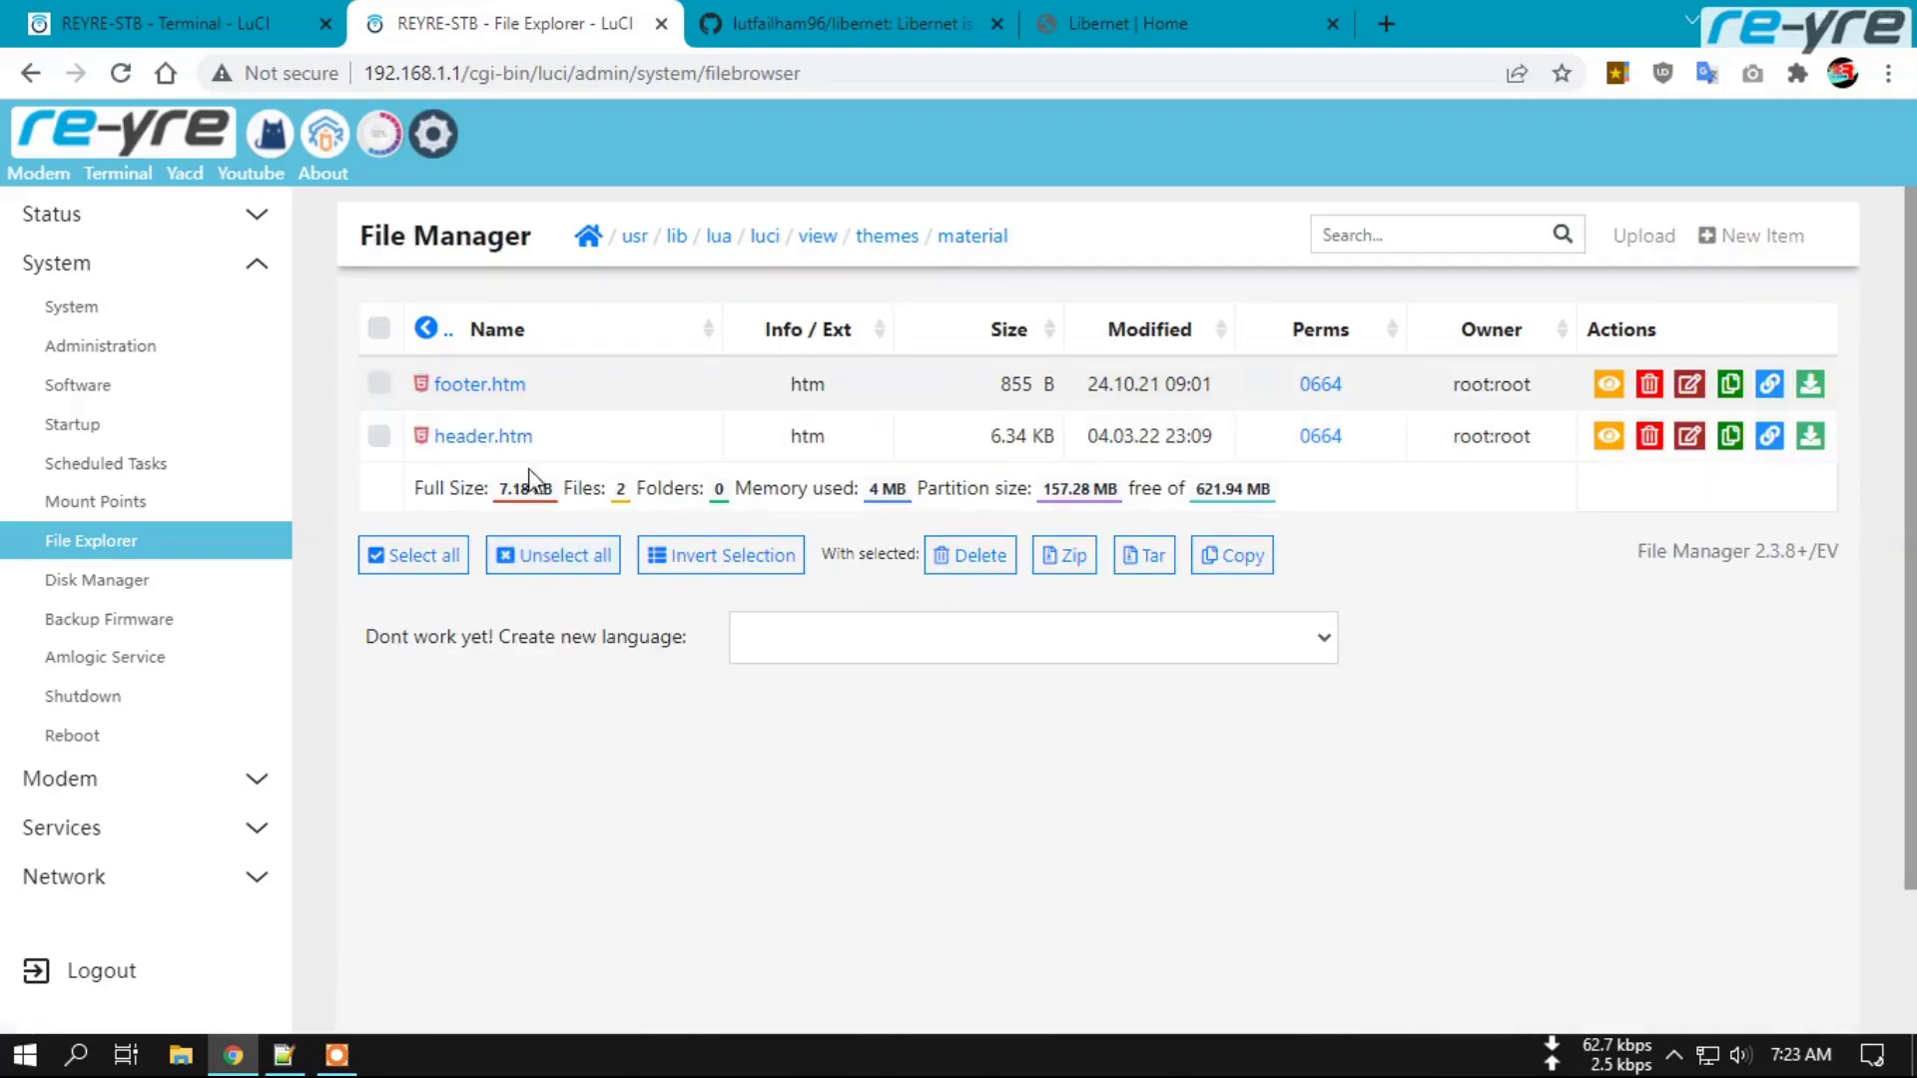
left_click(476, 436)
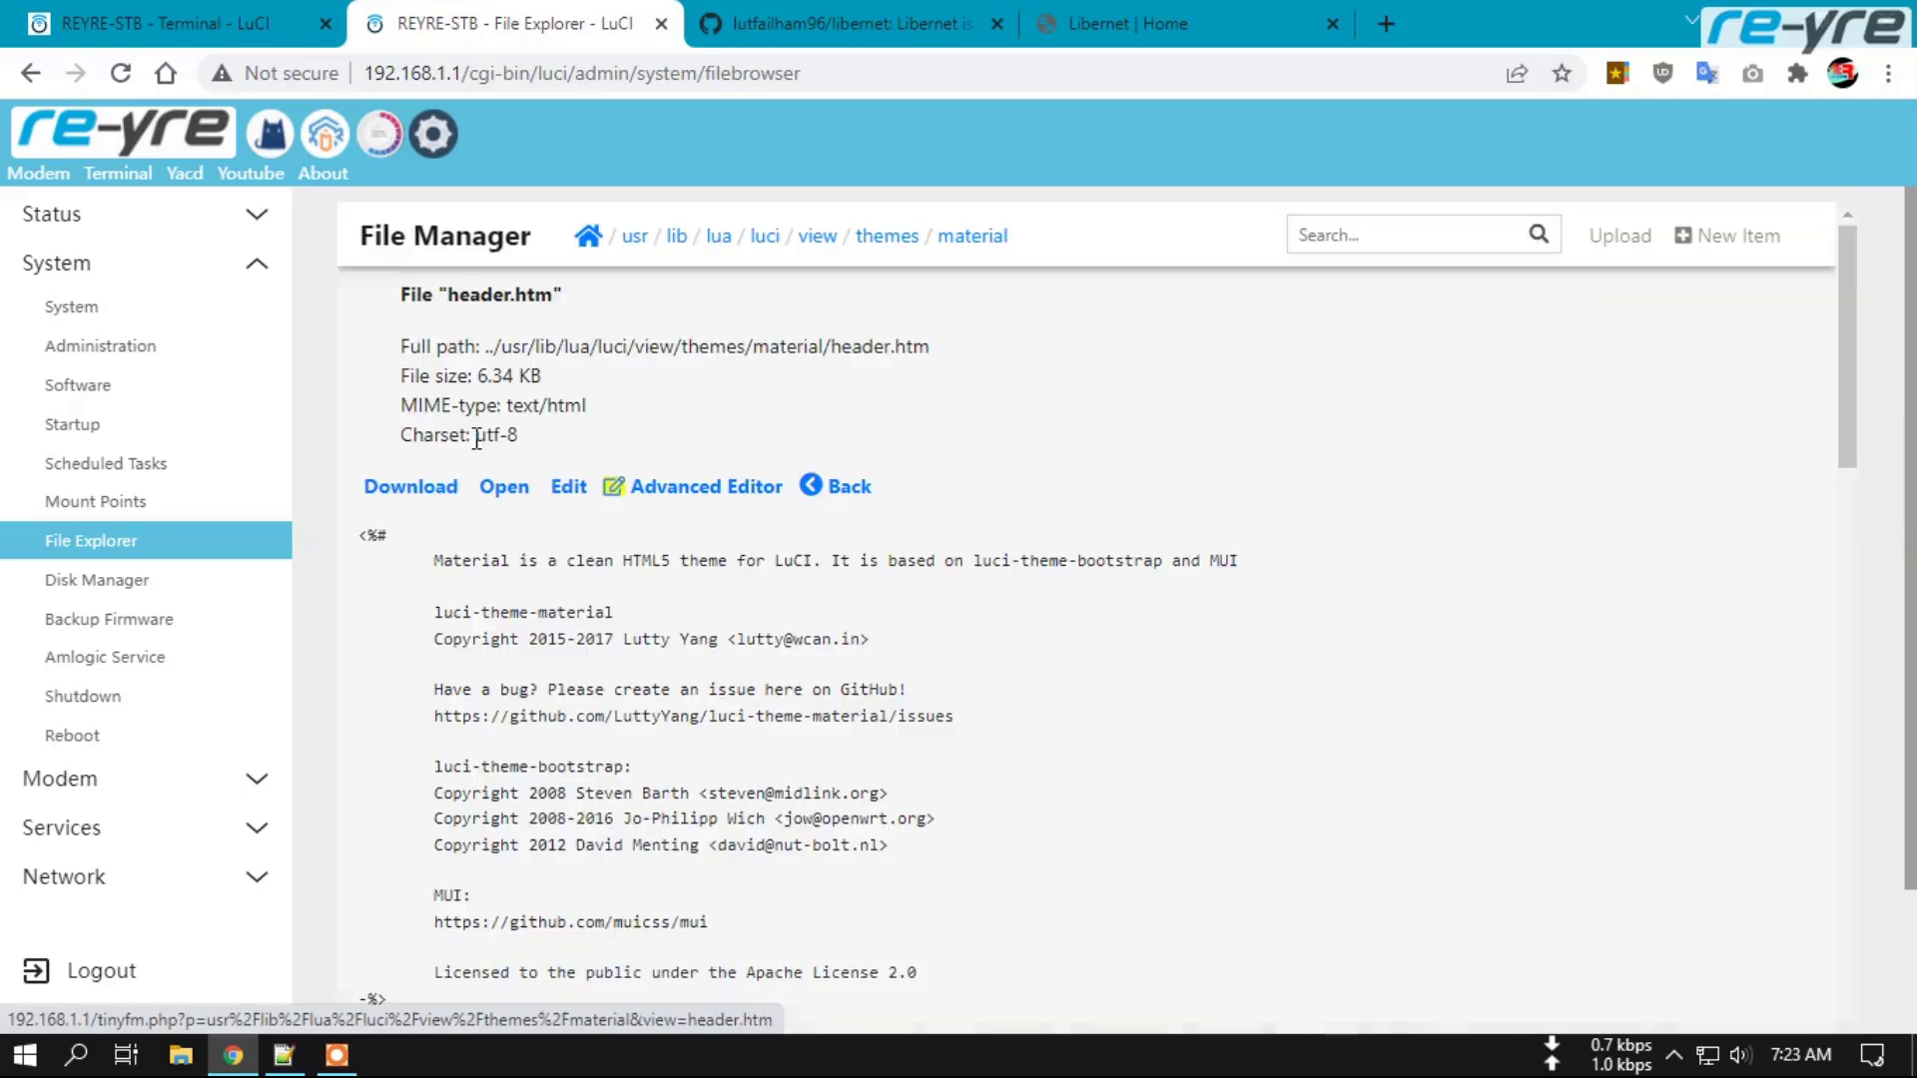
left_click(704, 490)
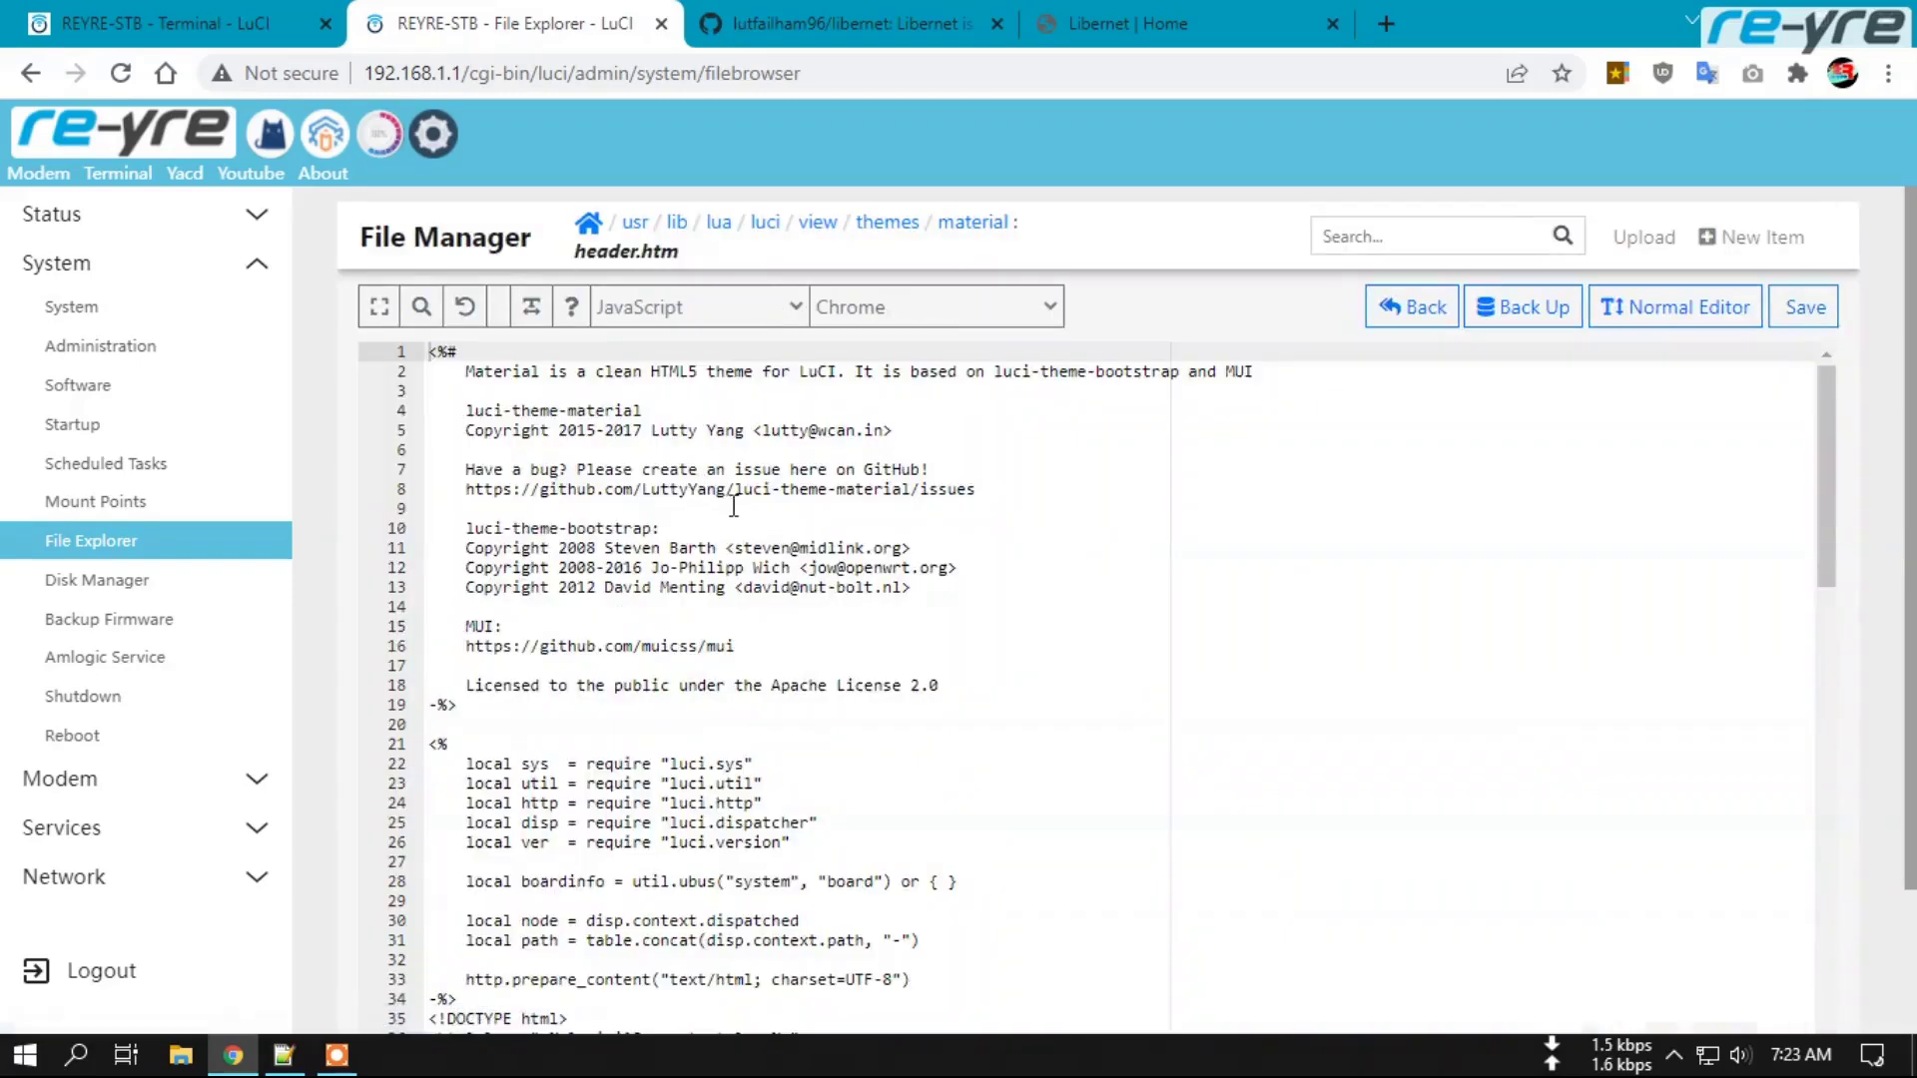
scroll(1882, 518, "down", 5)
scroll(1837, 518, "down", 6)
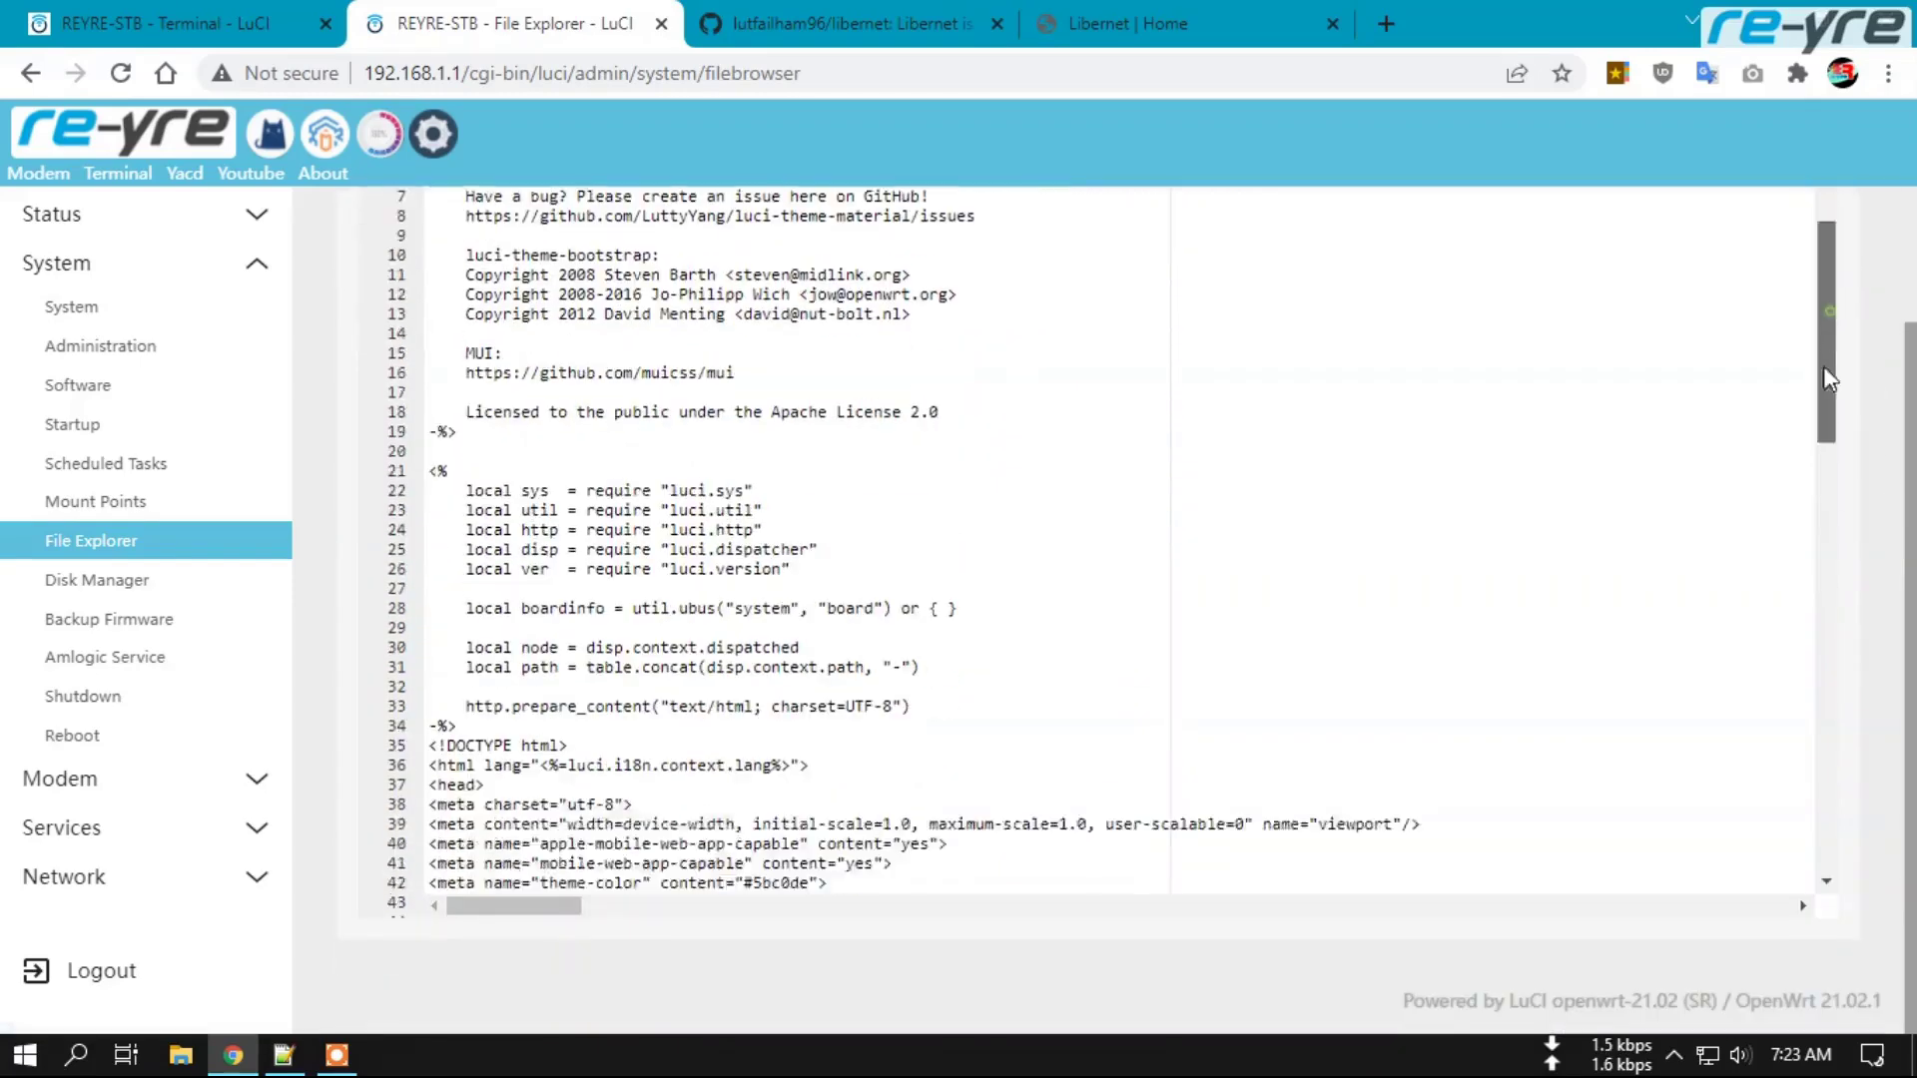
scroll(1836, 518, "down", 1)
scroll(1839, 605, "down", 5)
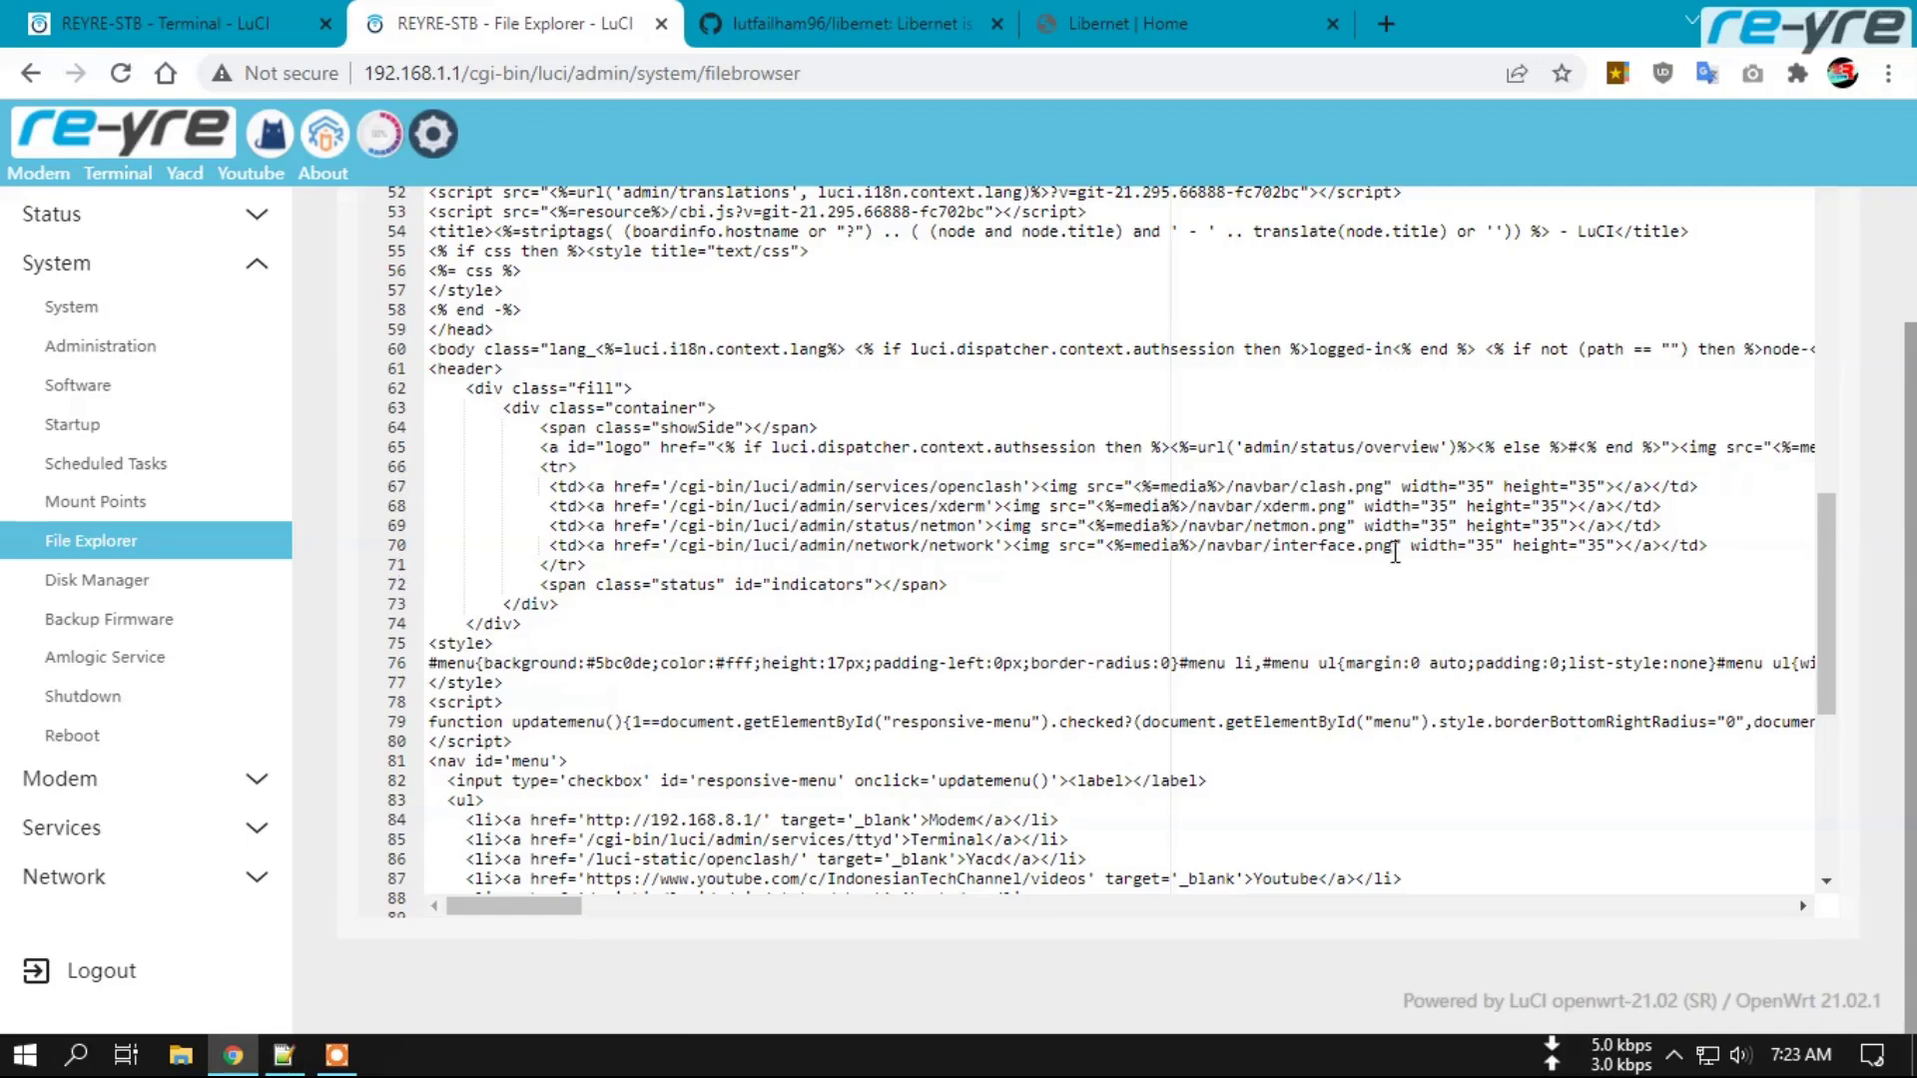
left_click(1367, 566)
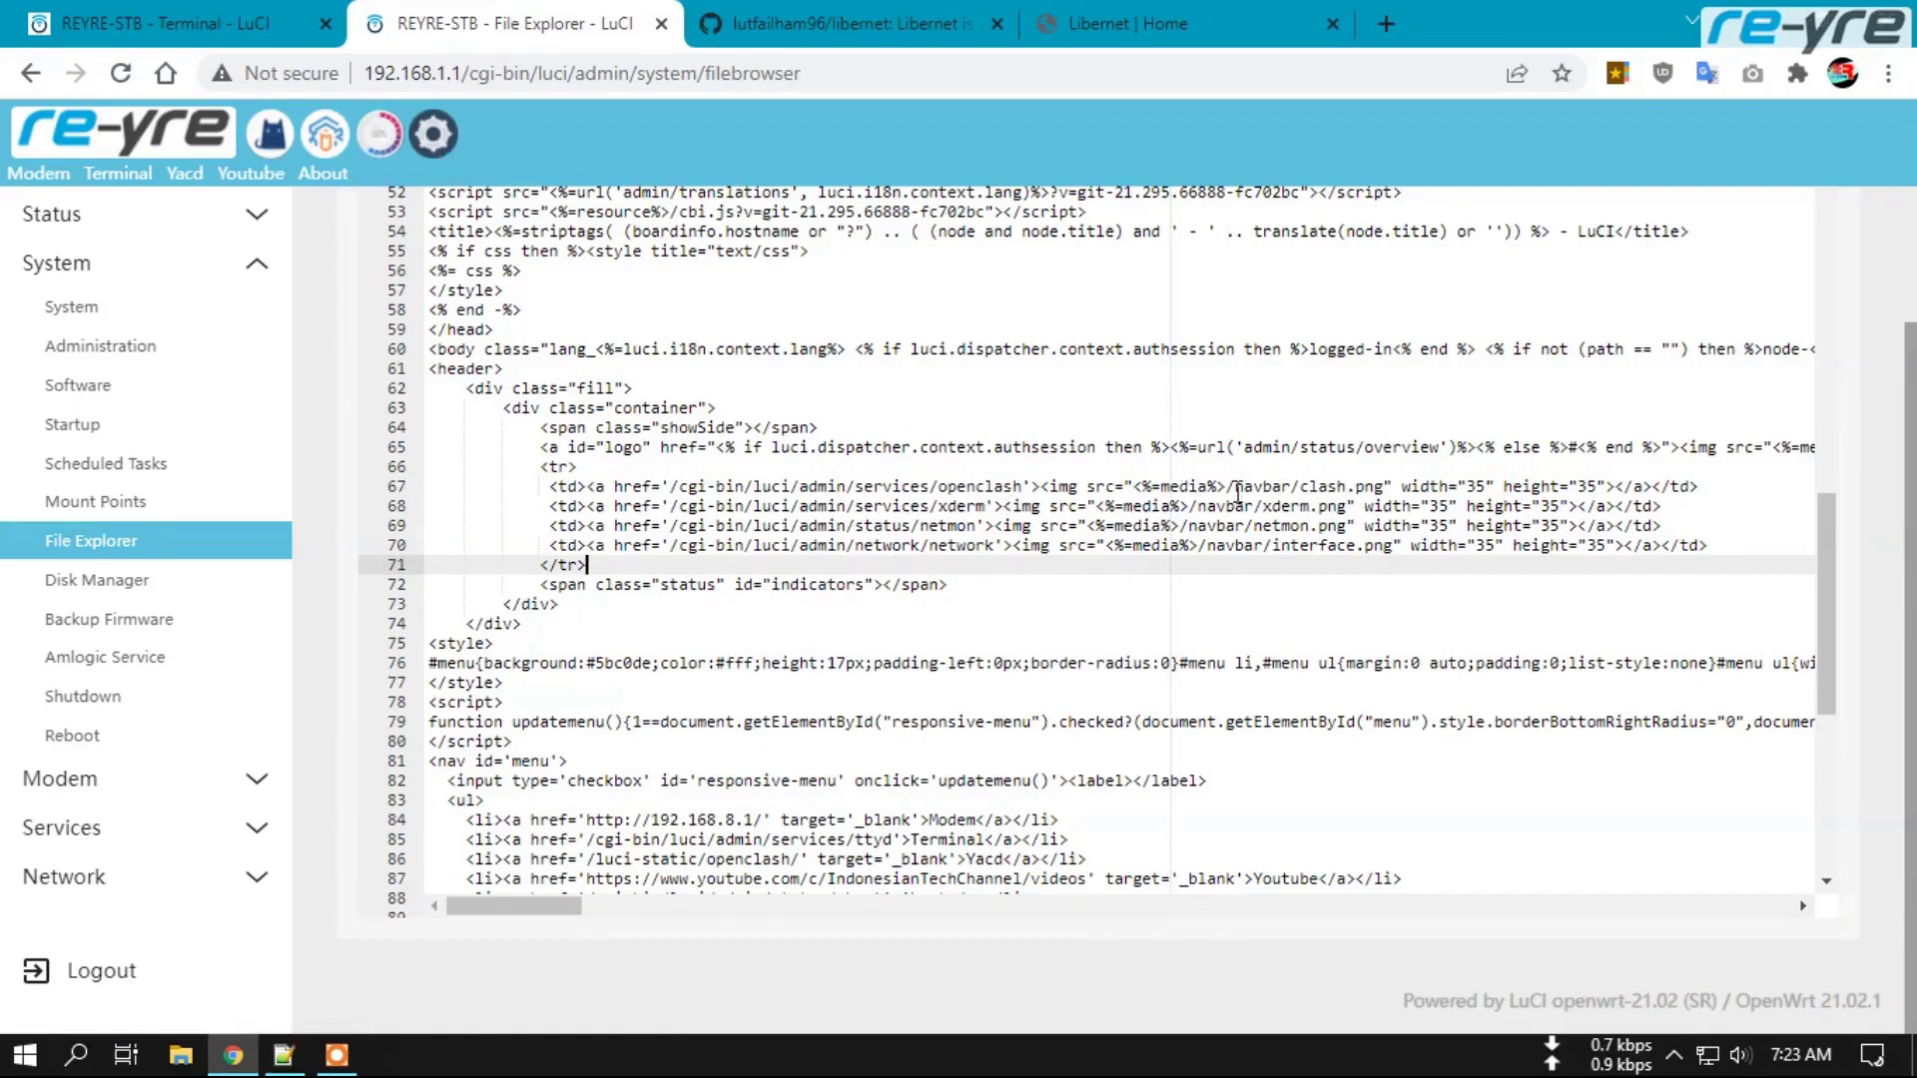
double_click(964, 486)
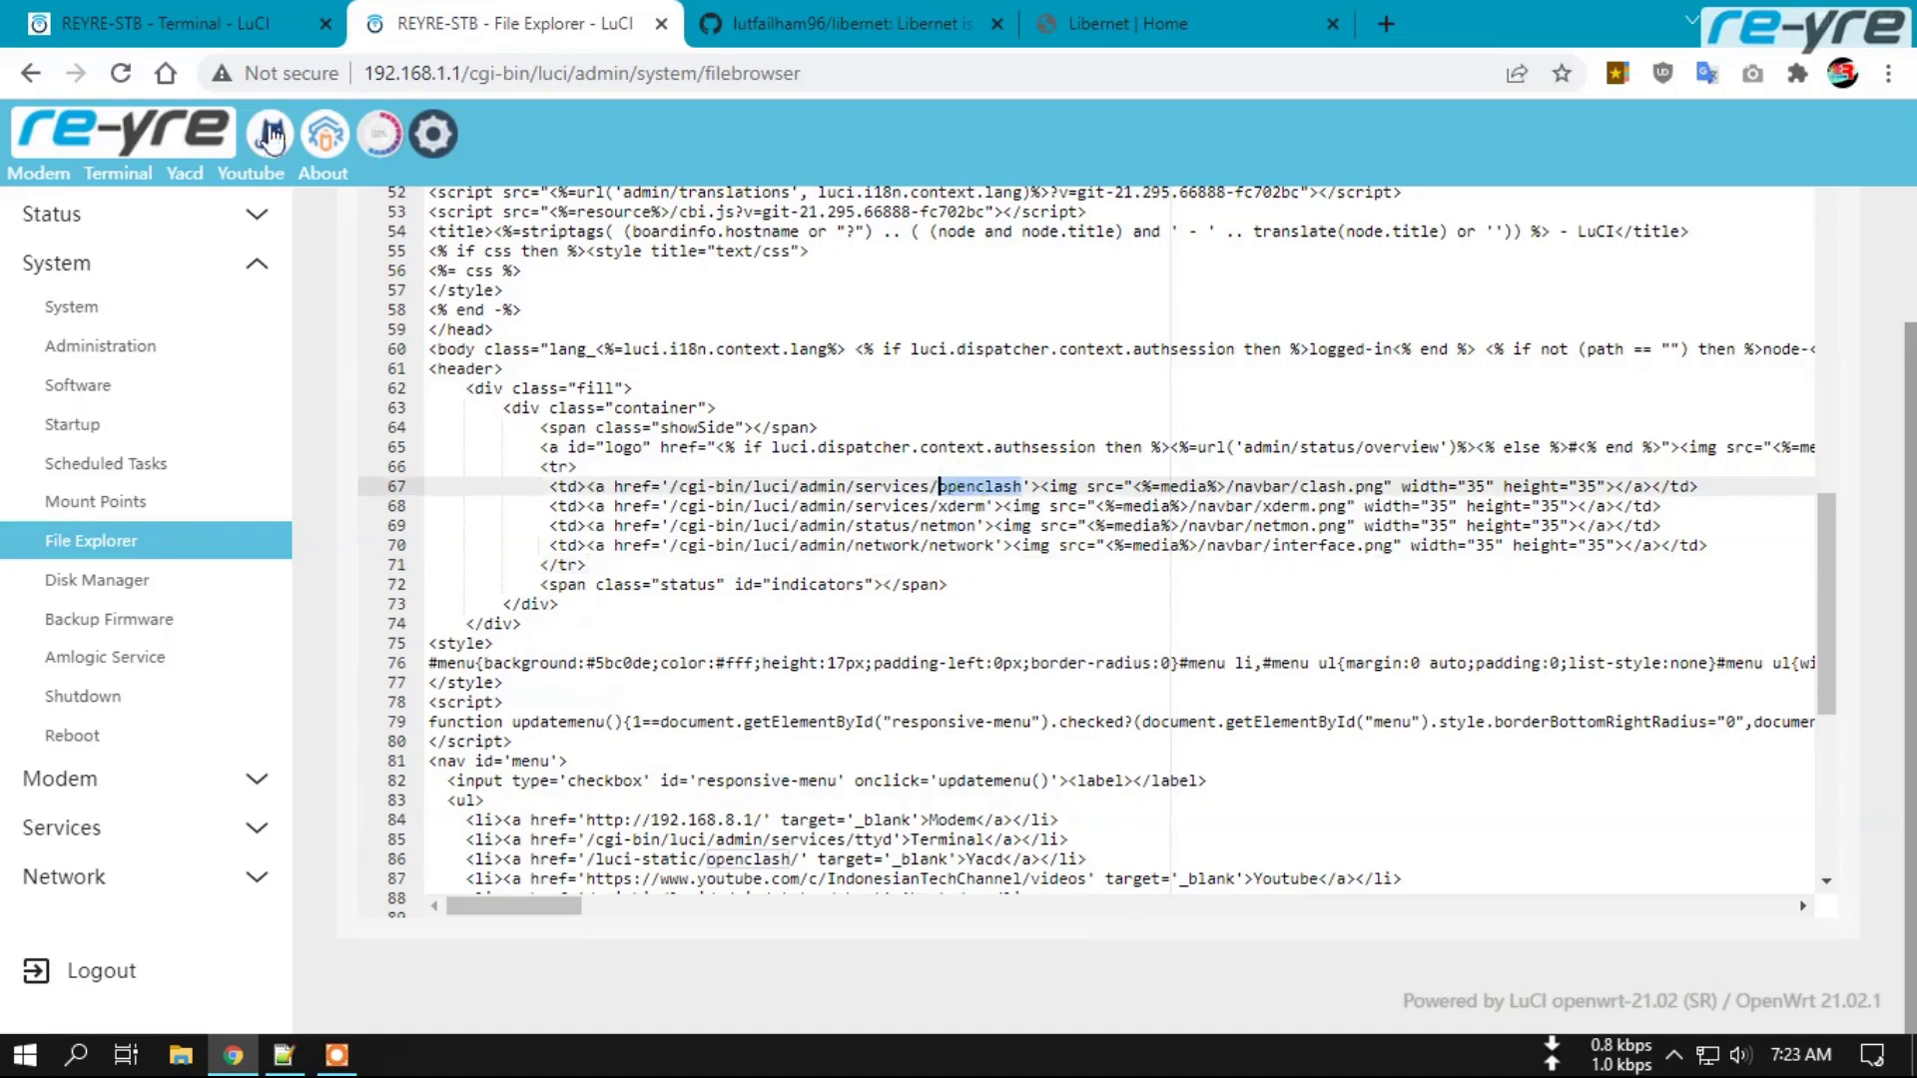
double_click(959, 506)
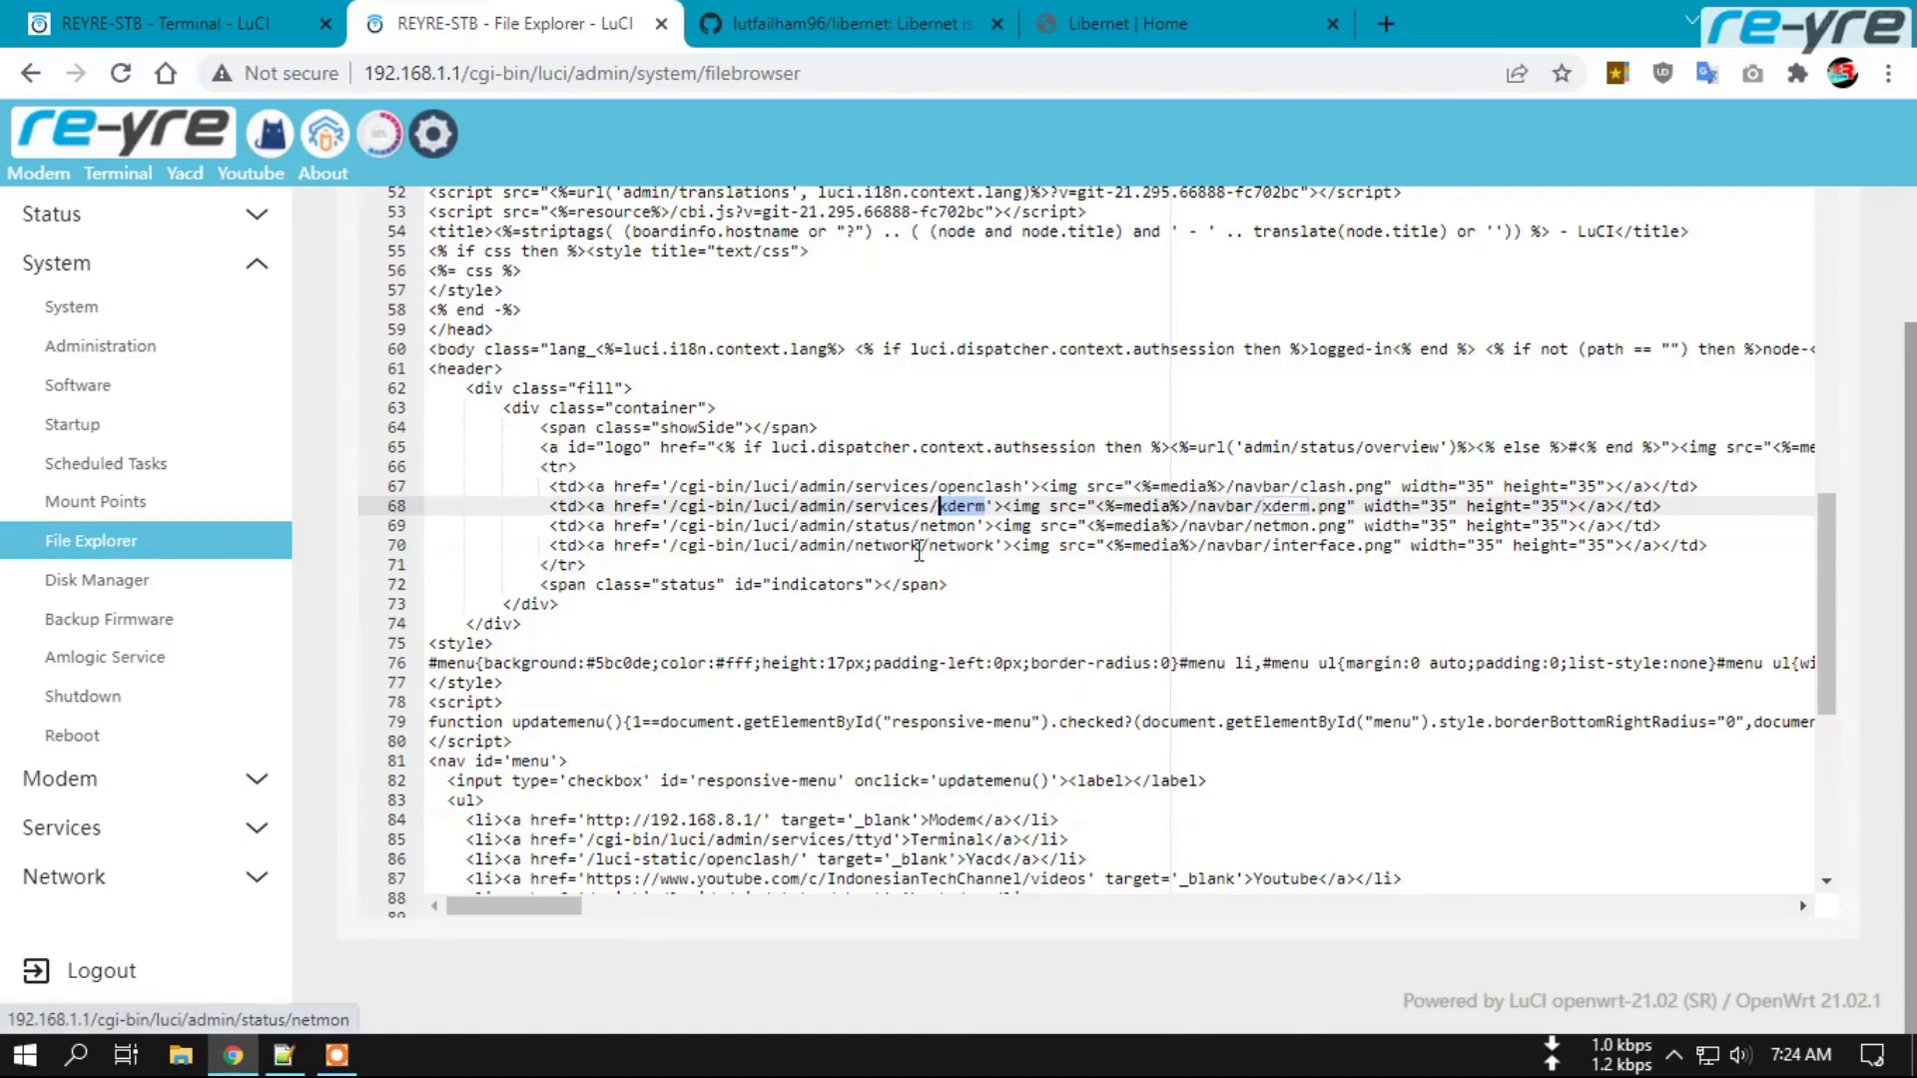
double_click(946, 526)
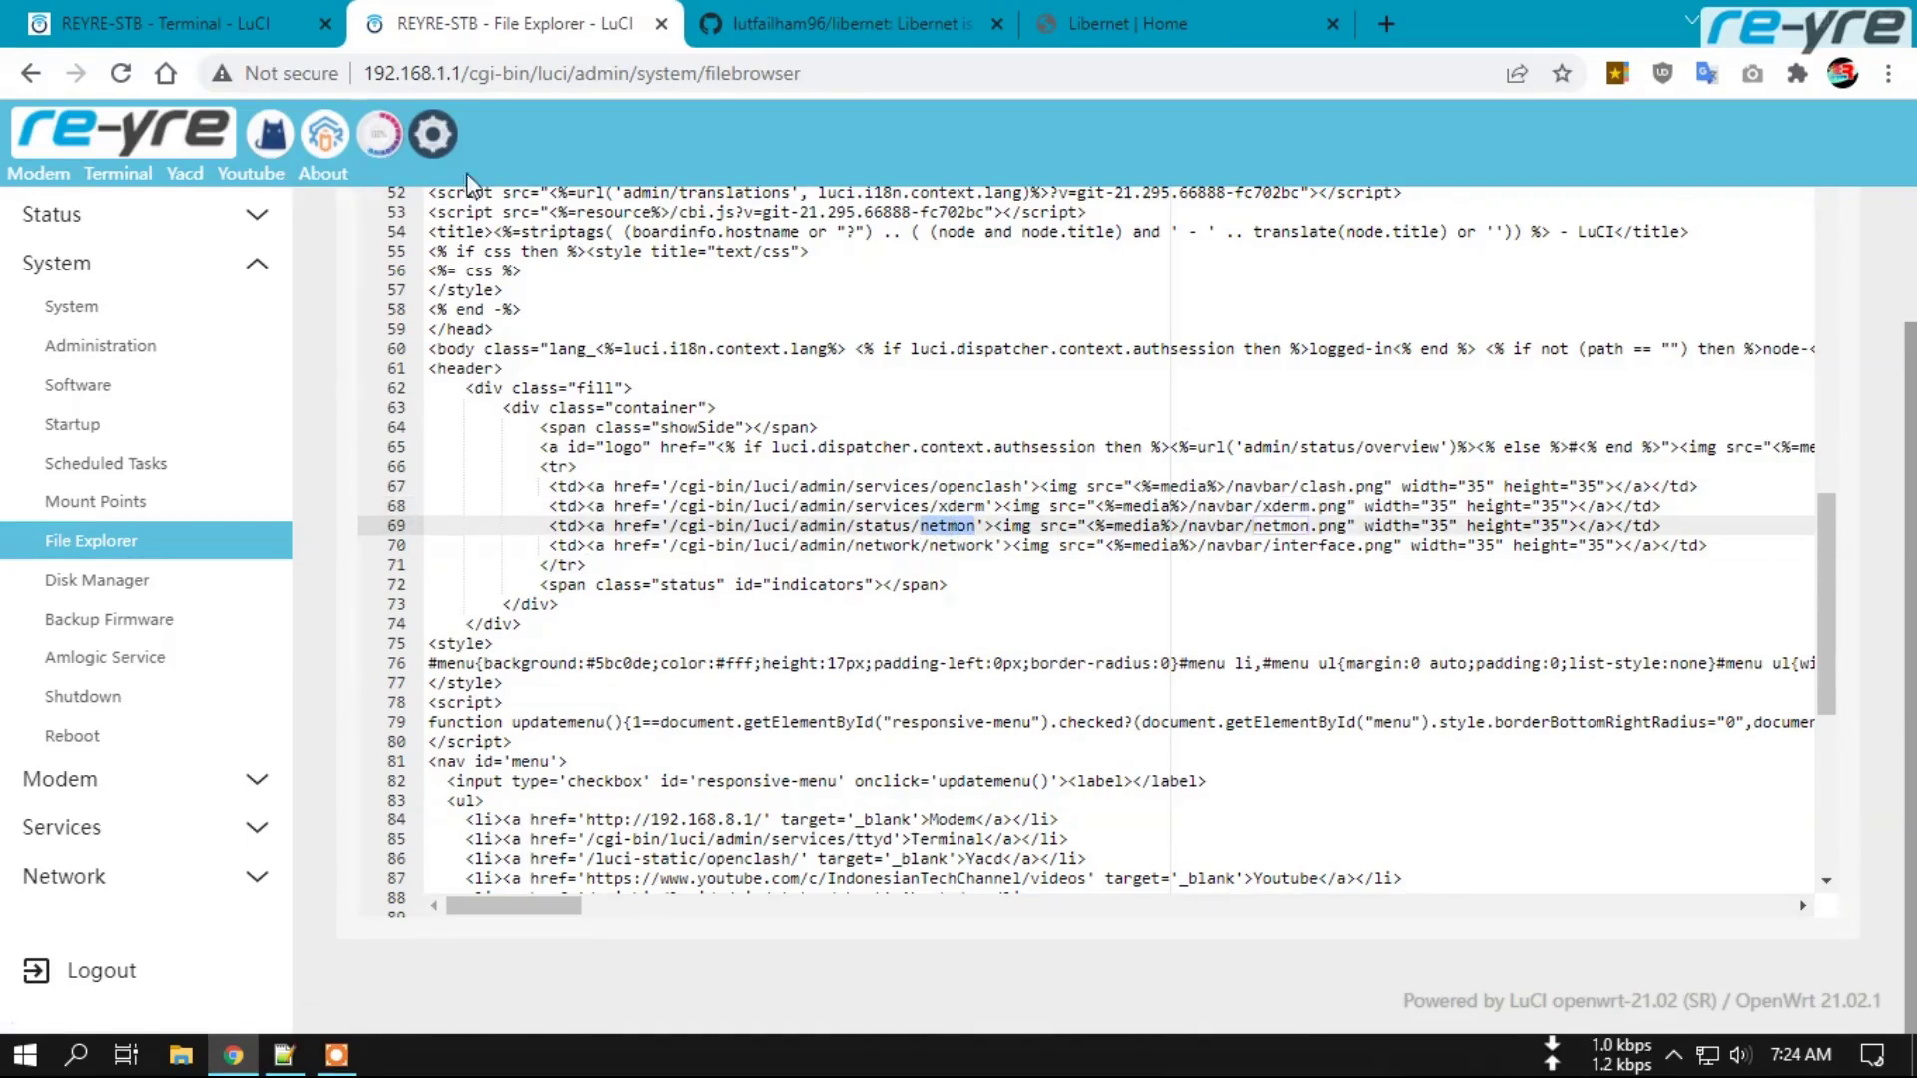
double_click(961, 546)
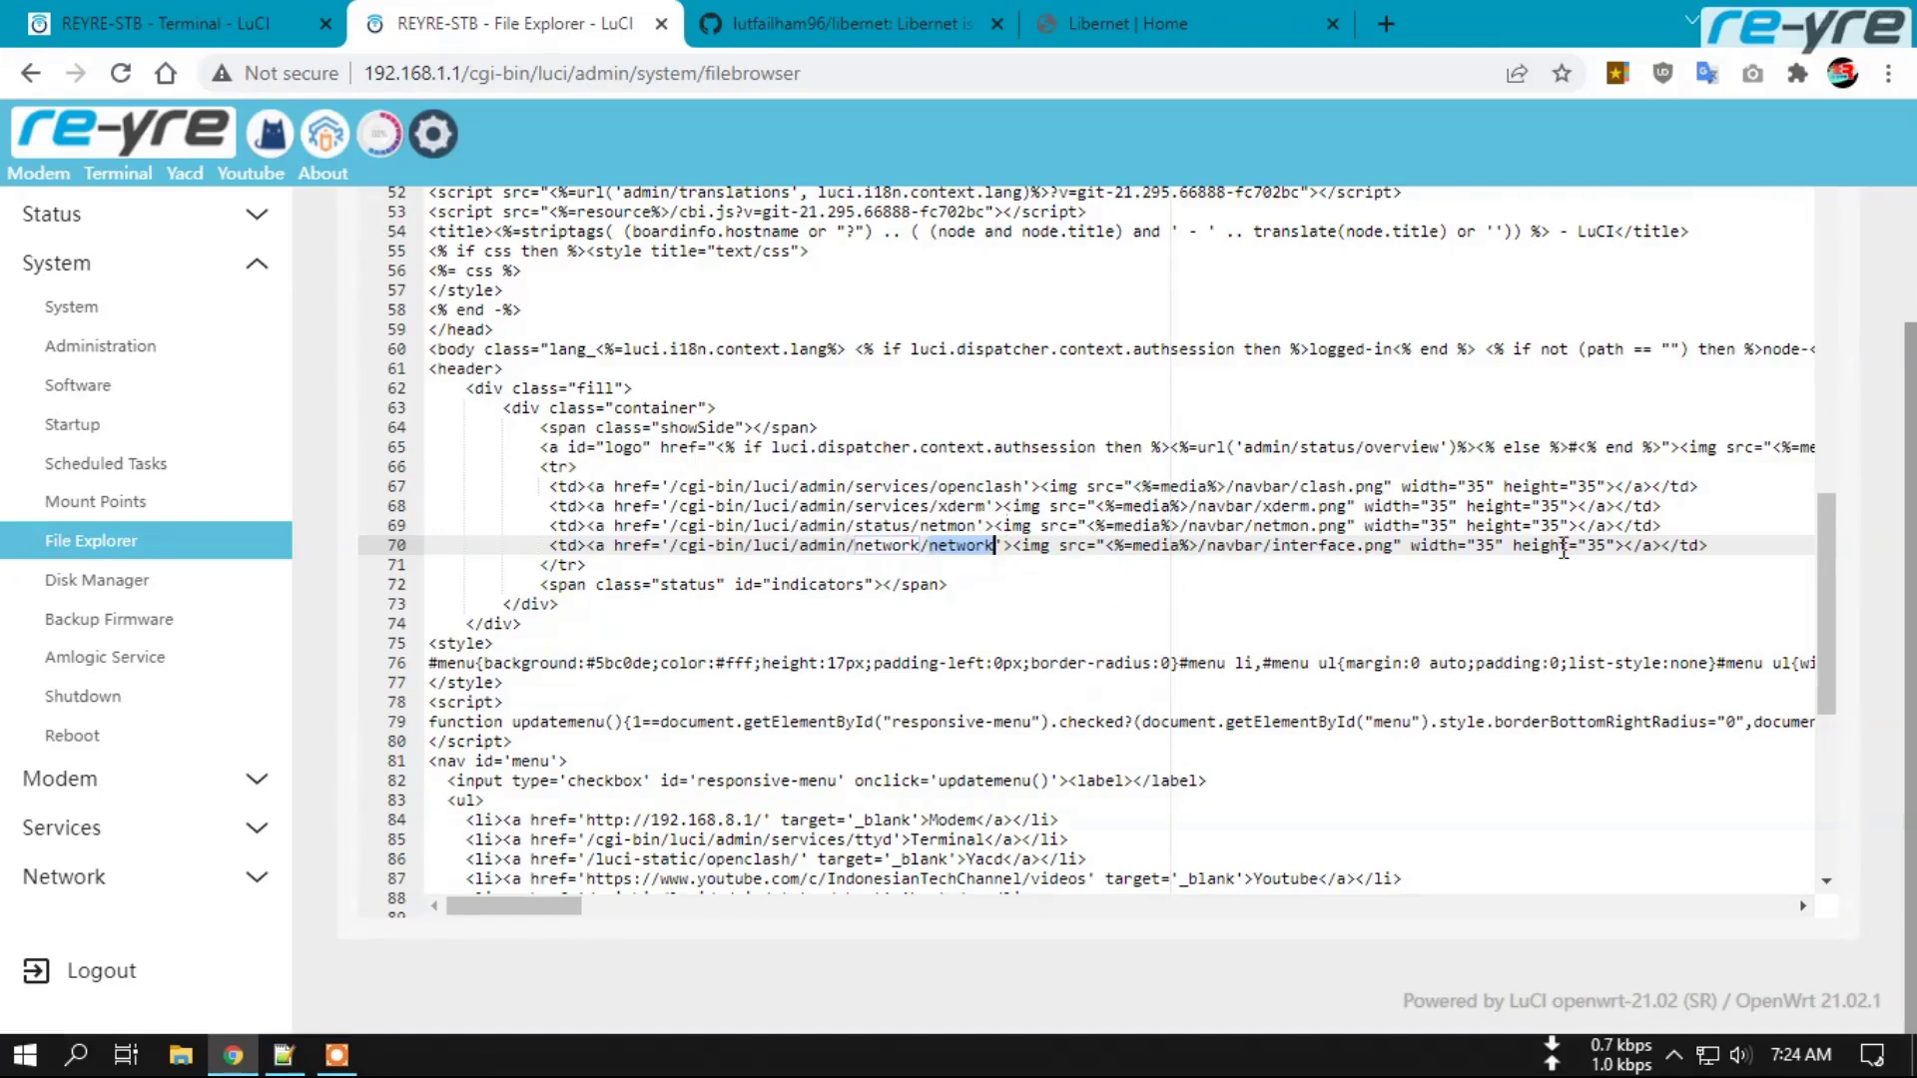
Copy the xderm navbar link on line 68 and paste it as a new line 69.
left_click_drag(1662, 507, 556, 507)
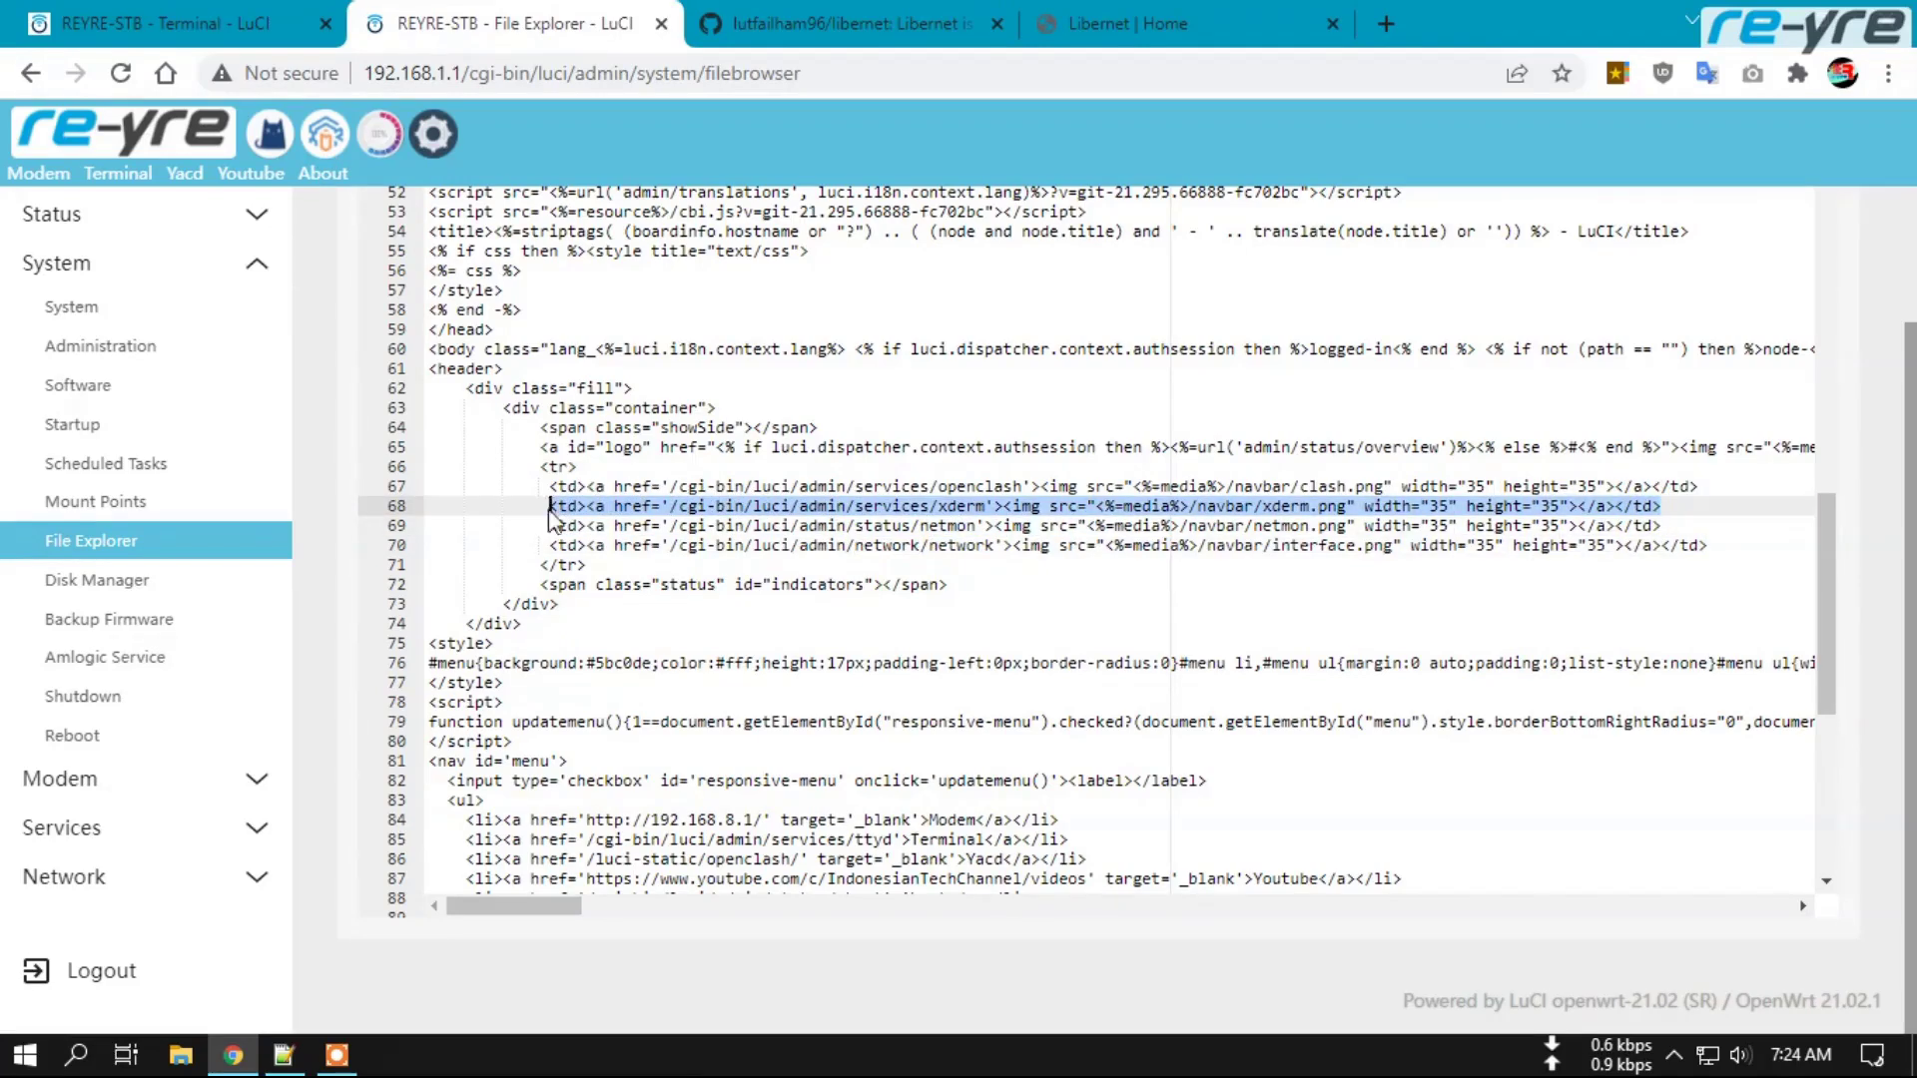
right_click(580, 502)
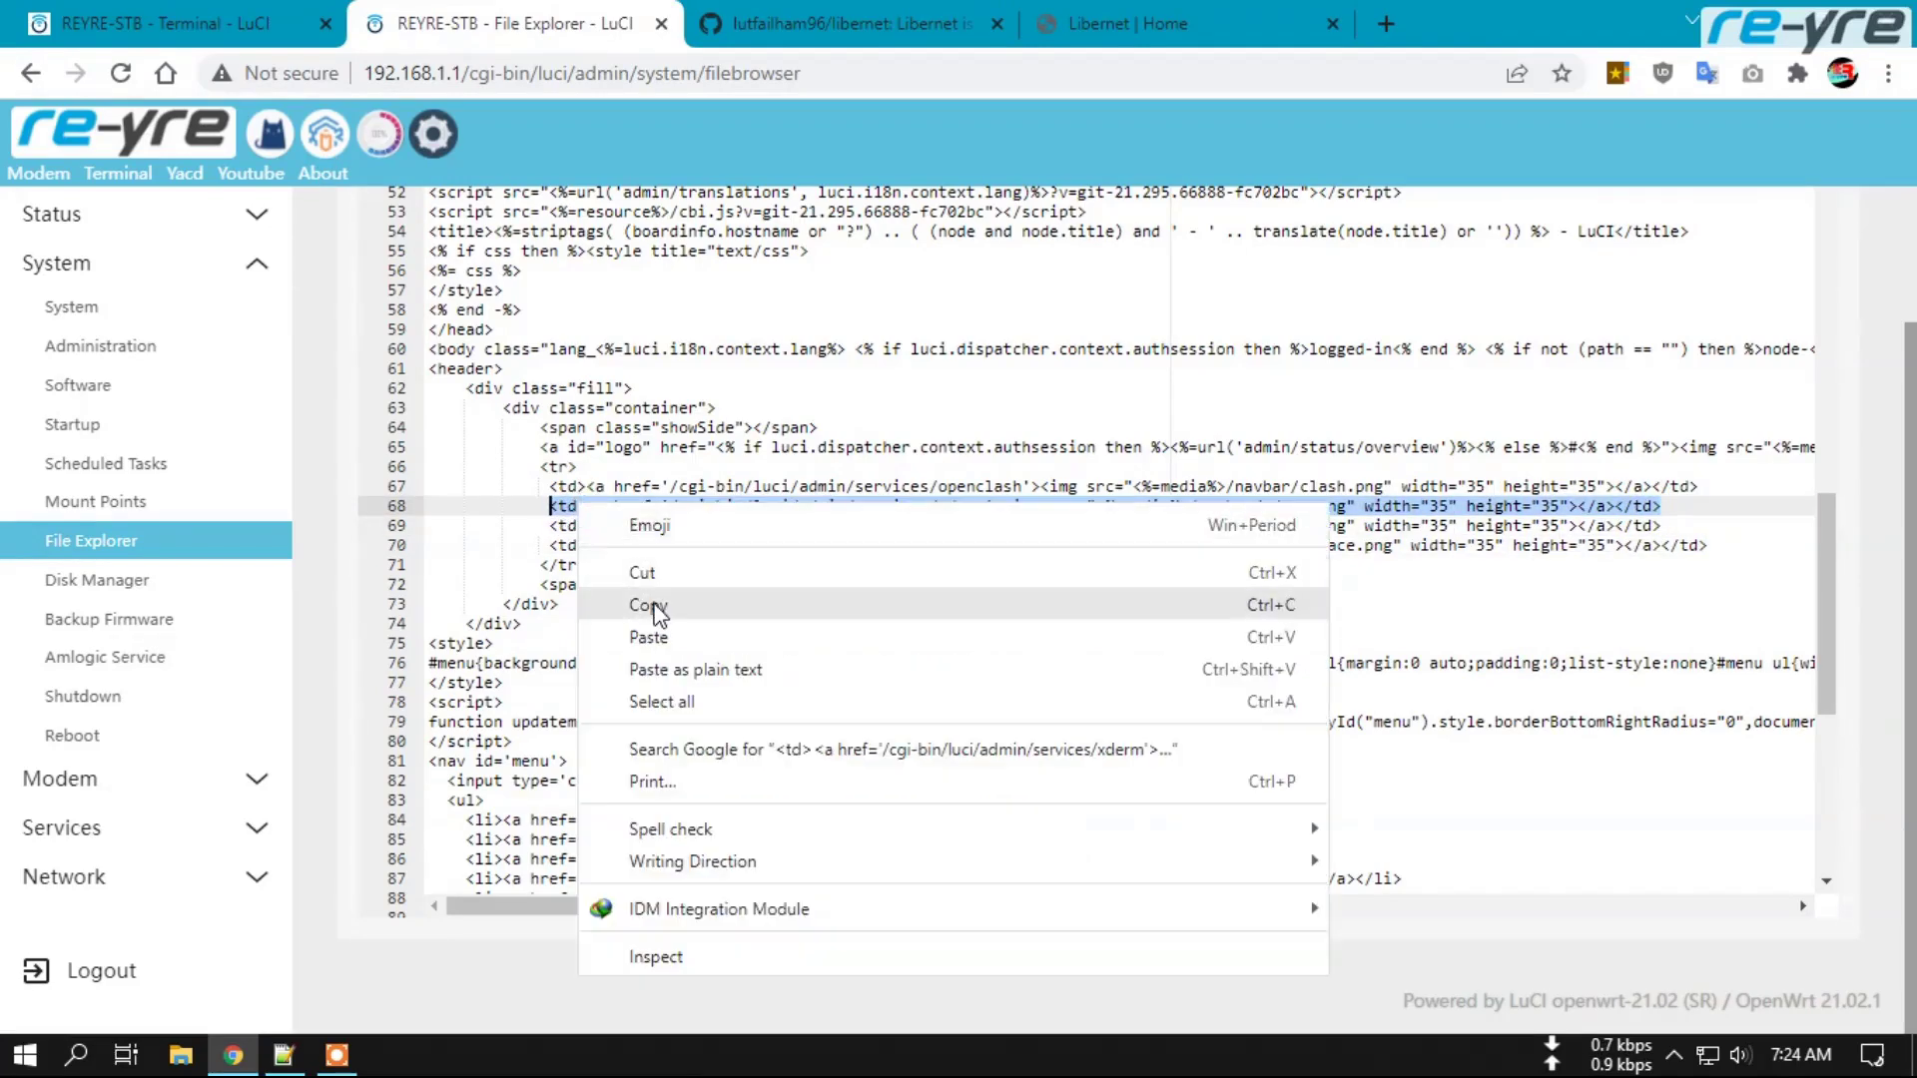
left_click(651, 605)
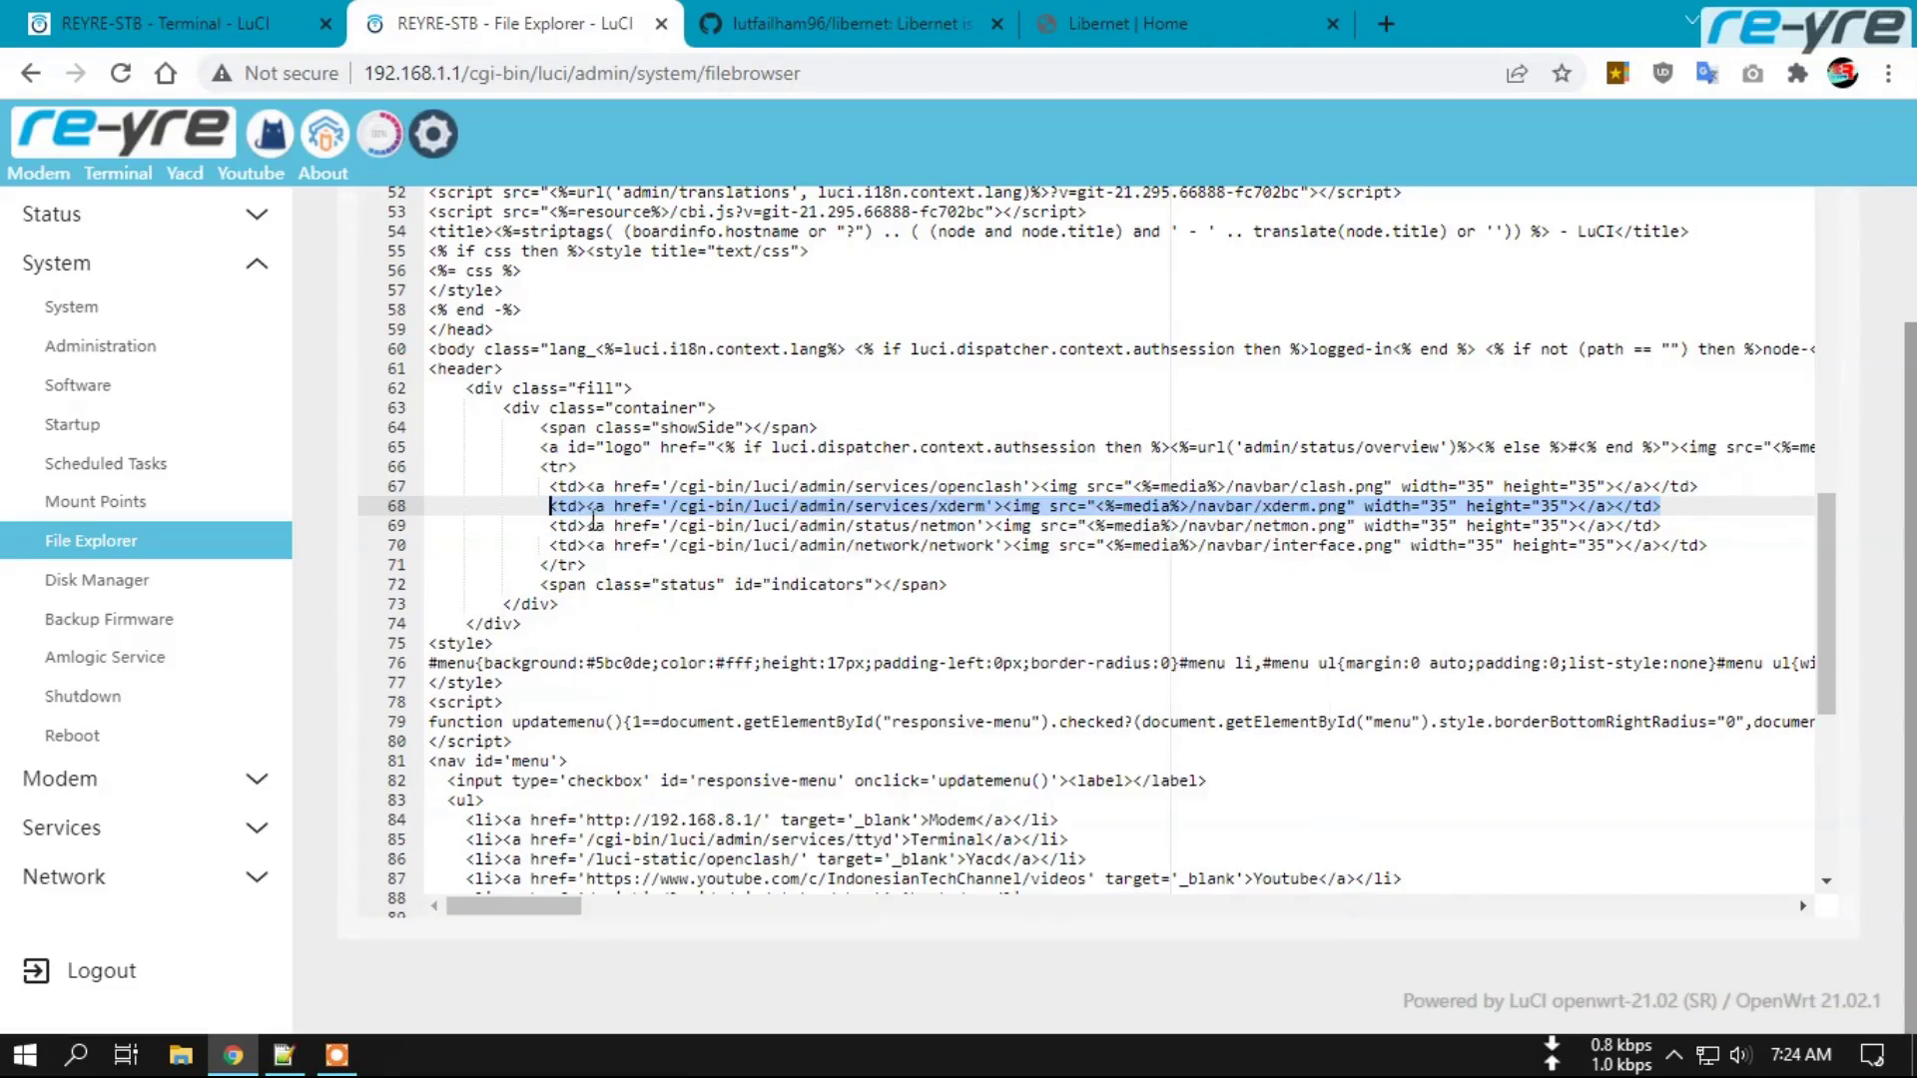
left_click(1665, 509)
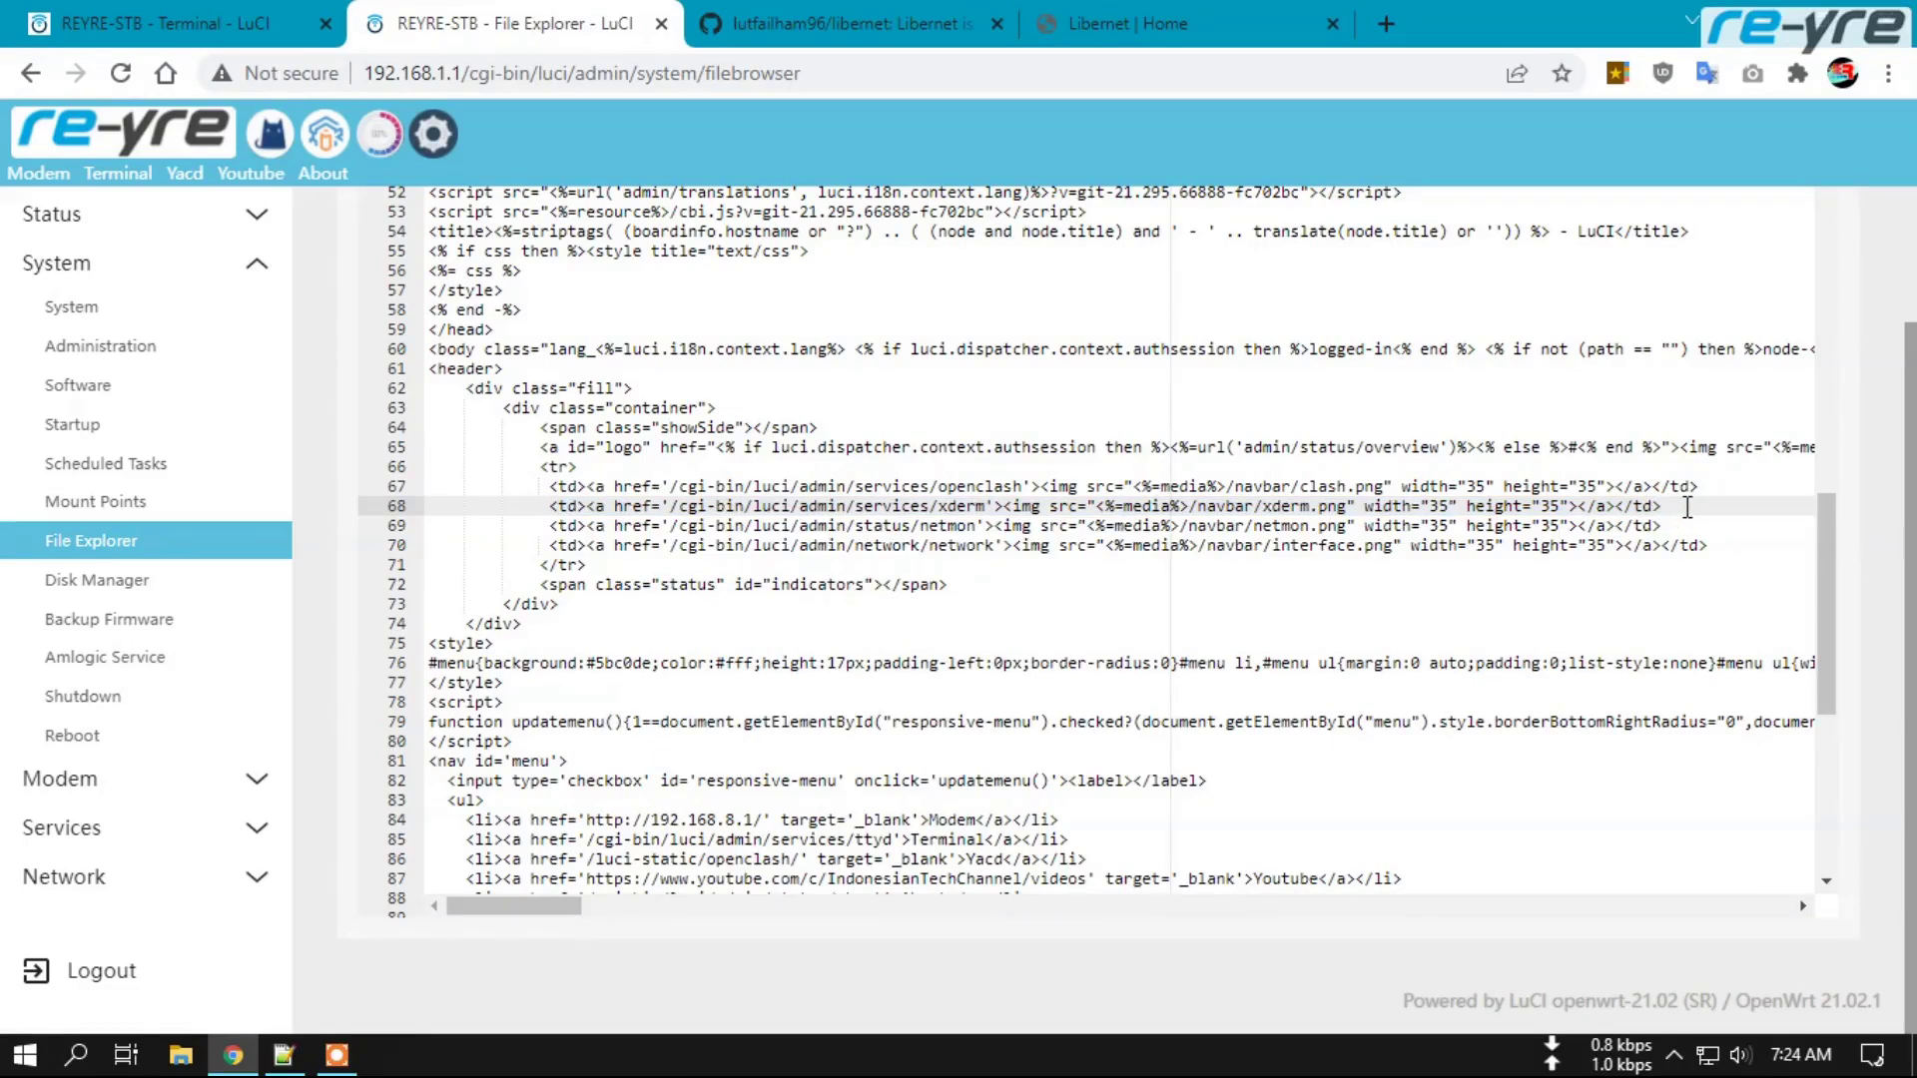
key("Return")
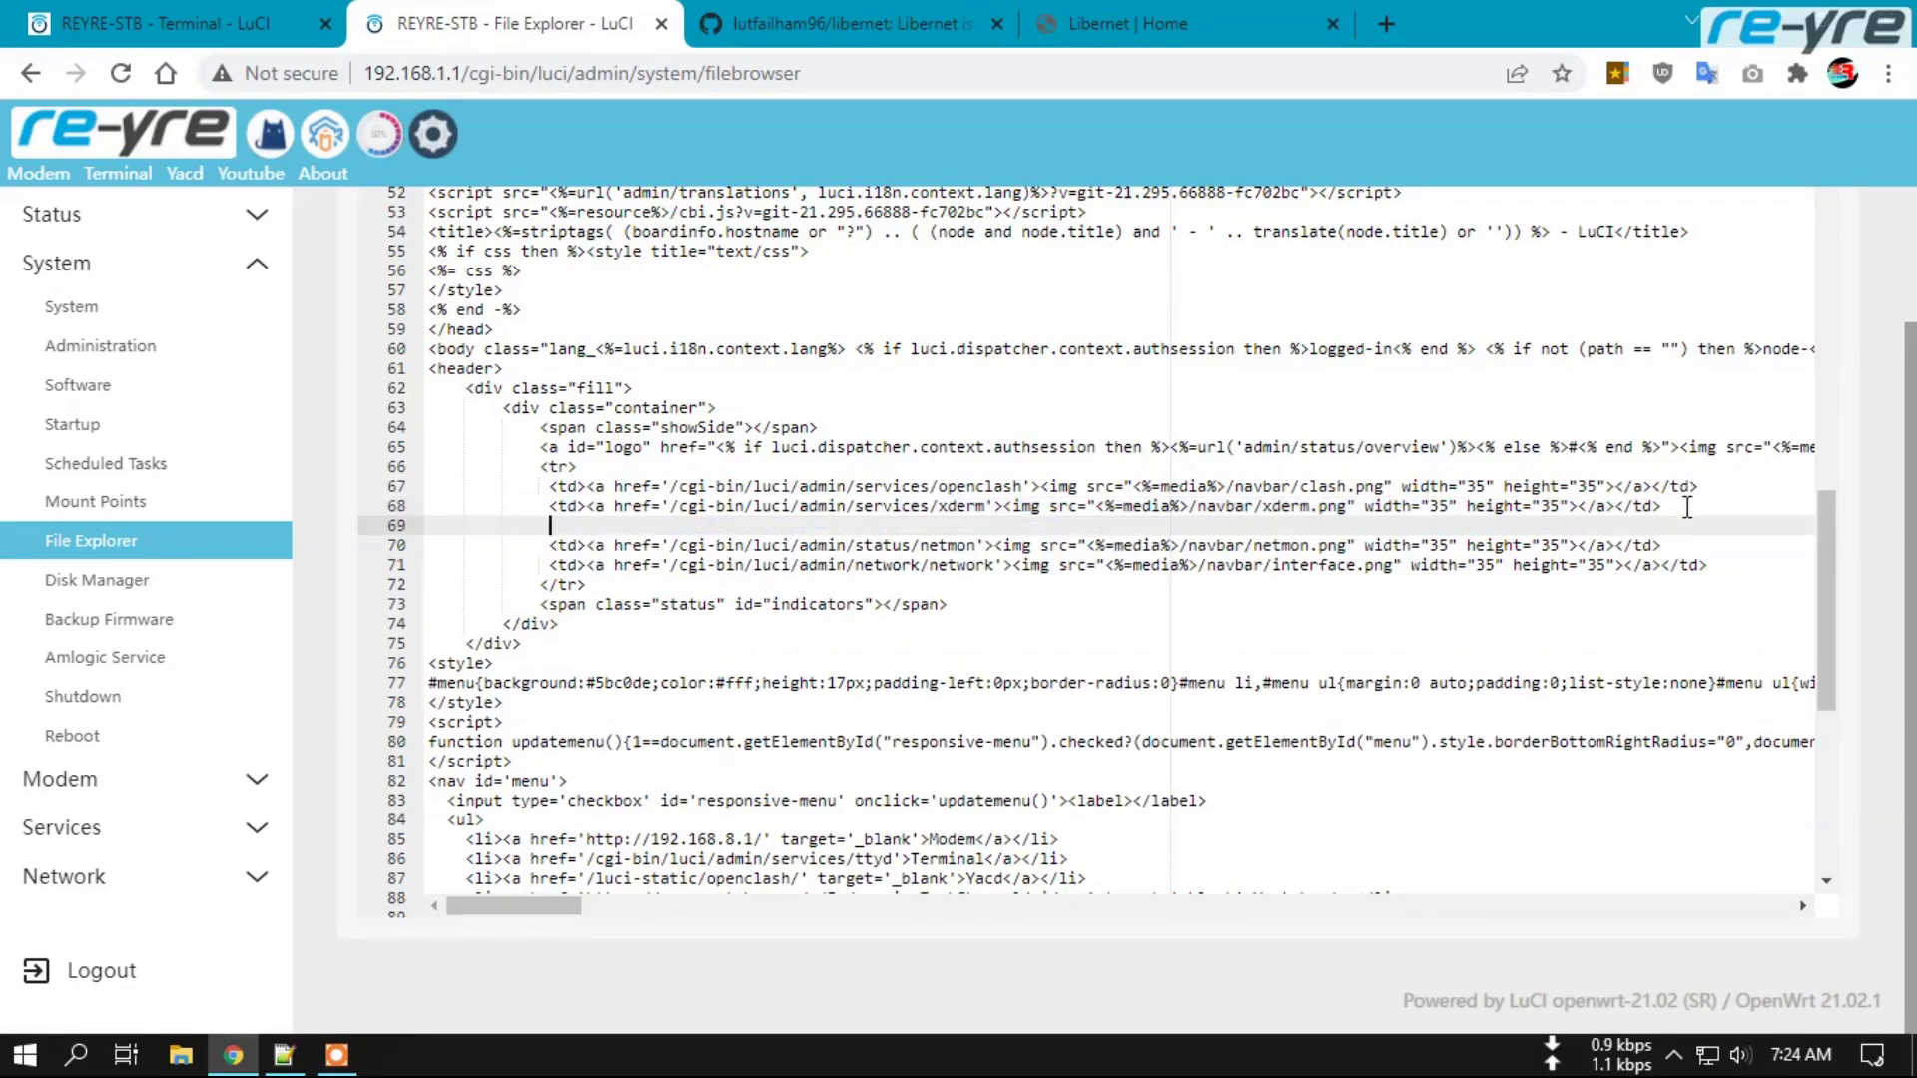
right_click(572, 530)
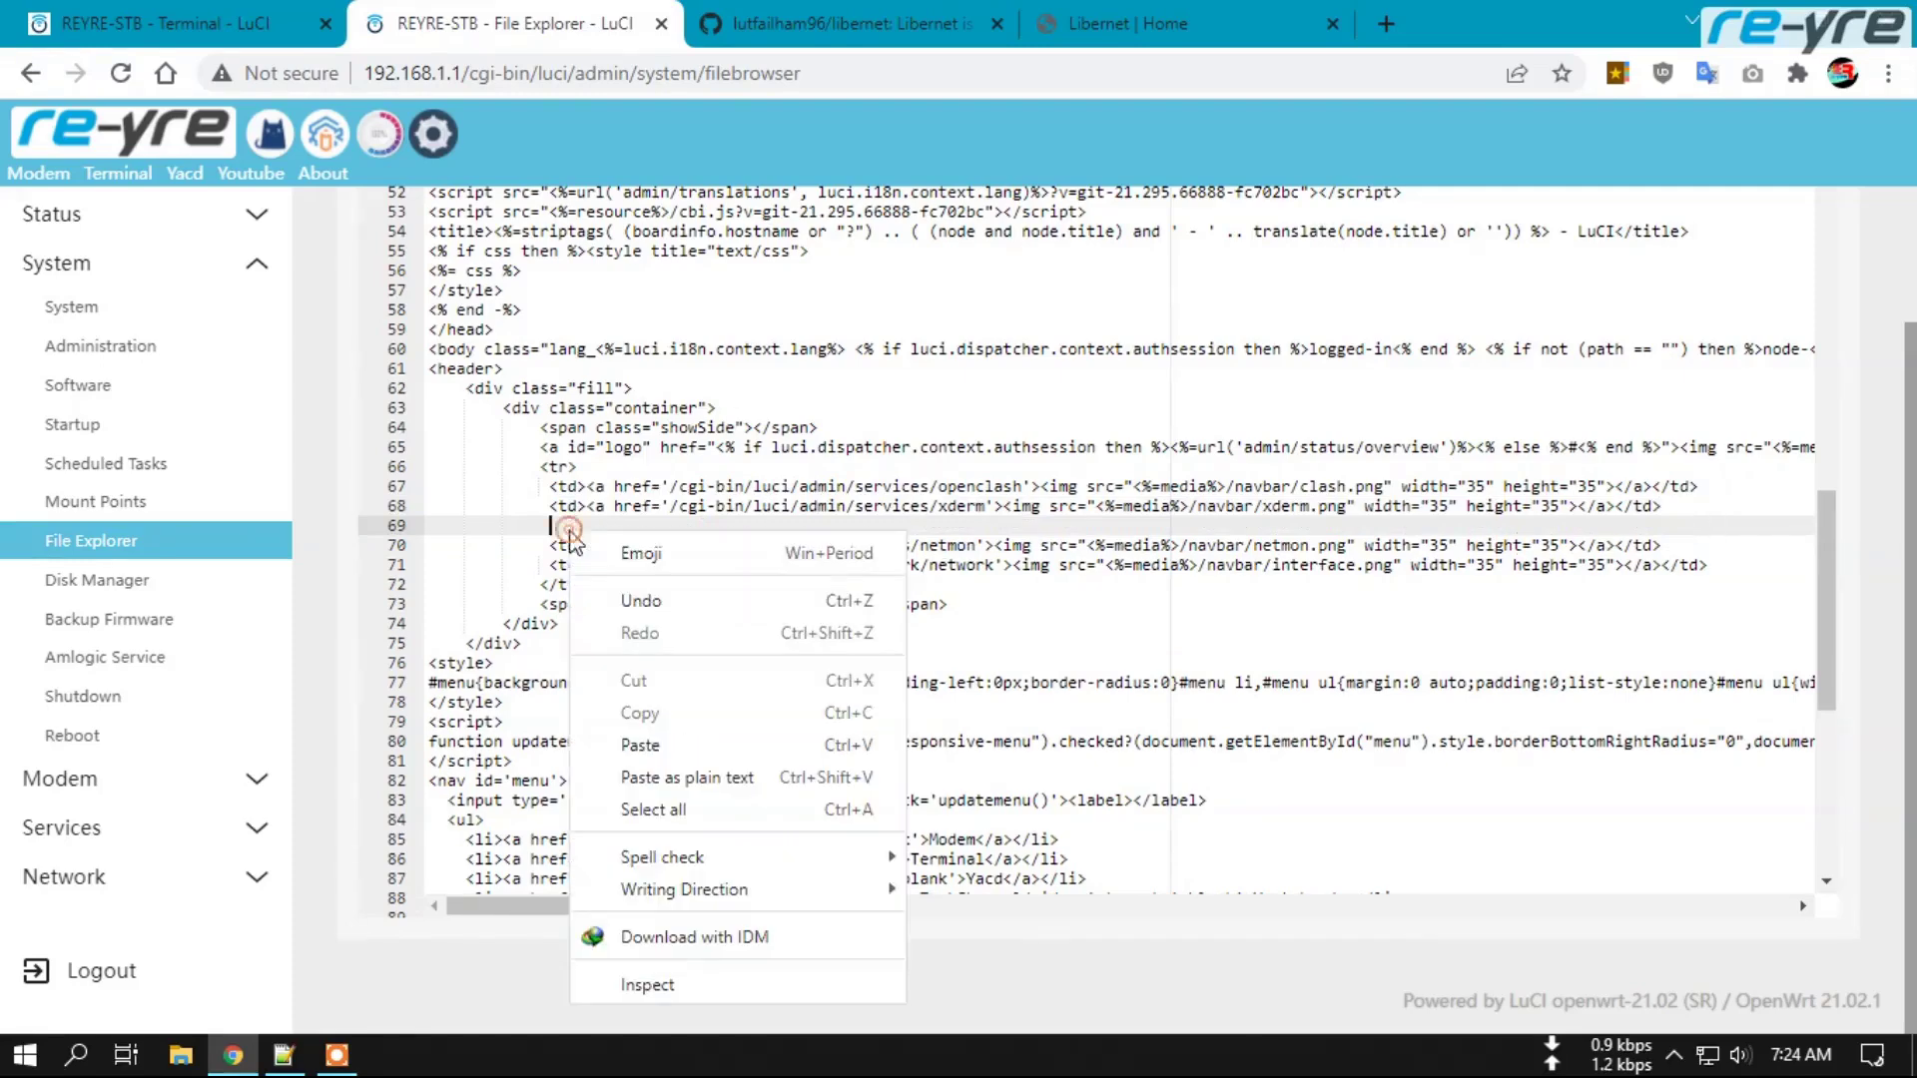
left_click(650, 750)
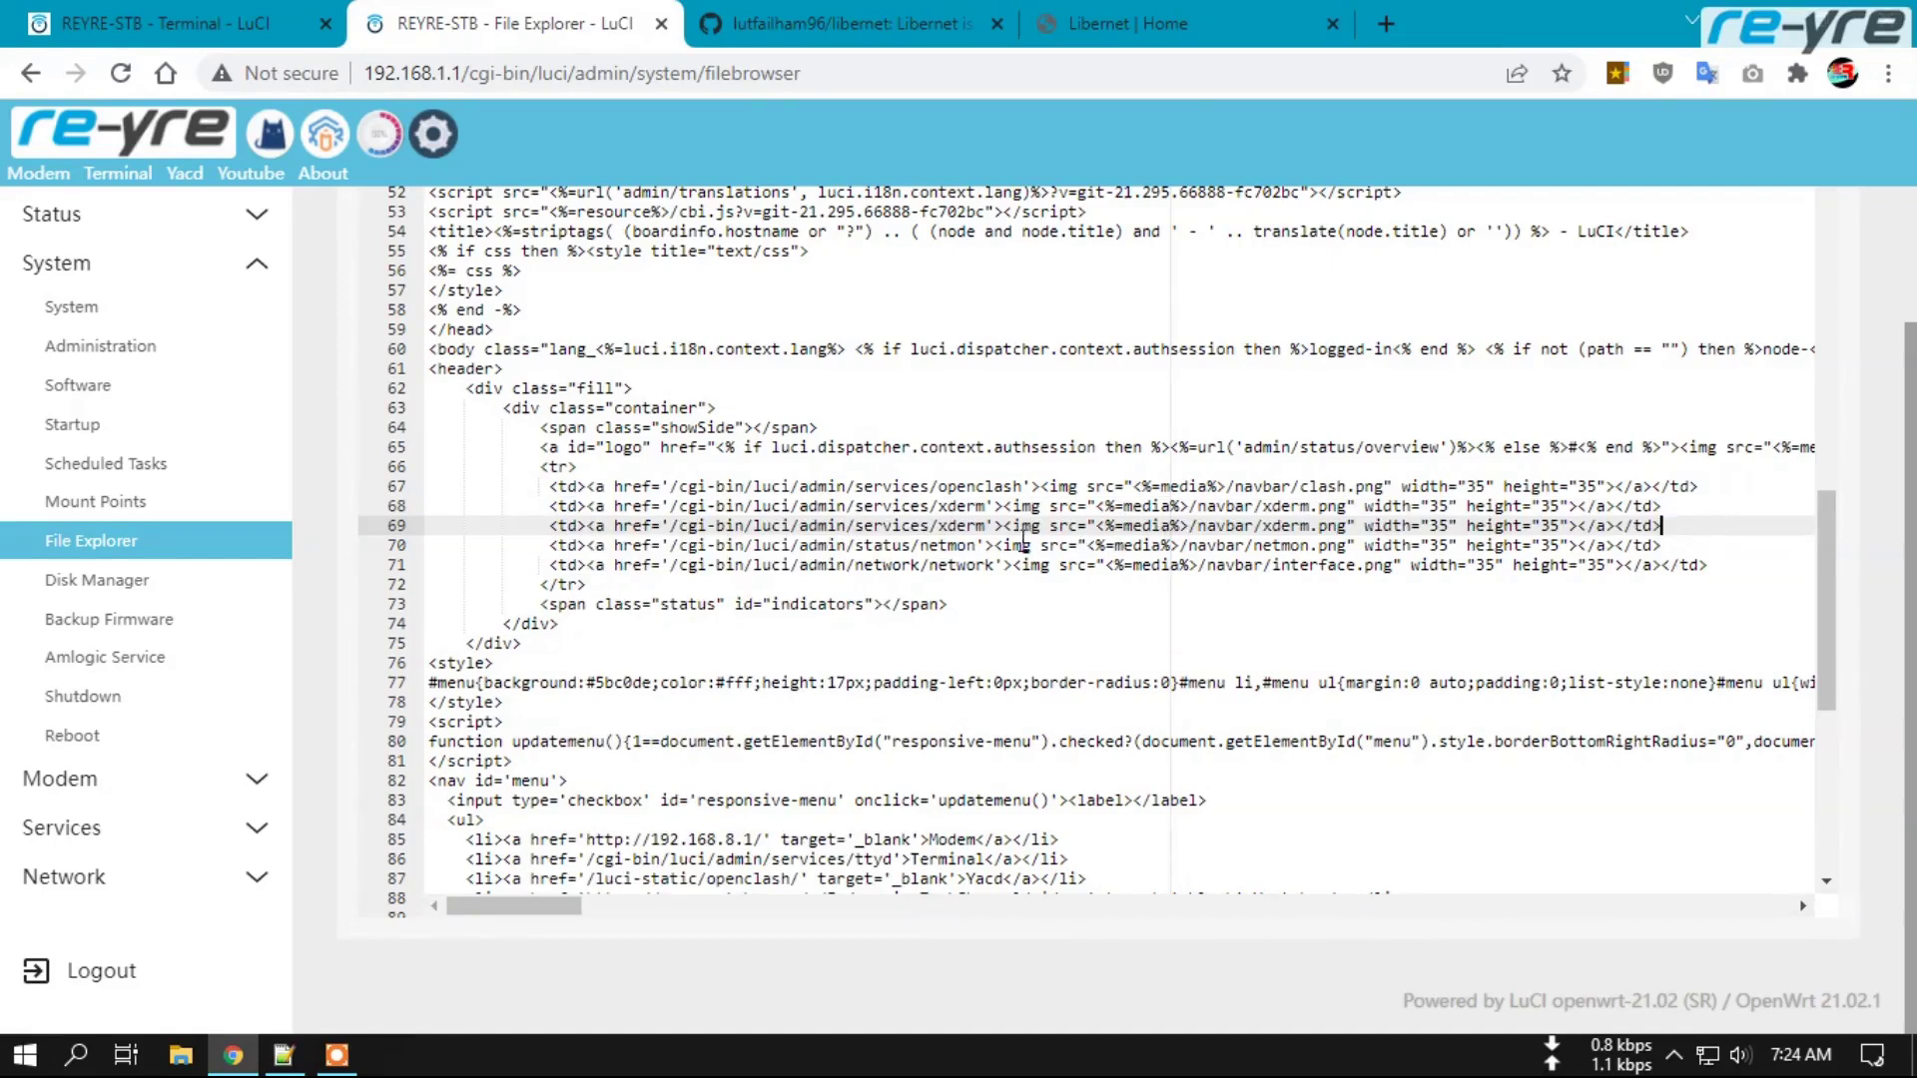
On line 69, replace 'xderm' with 'libernet' in both the href and the icon path.
double_click(959, 525)
type("libernet")
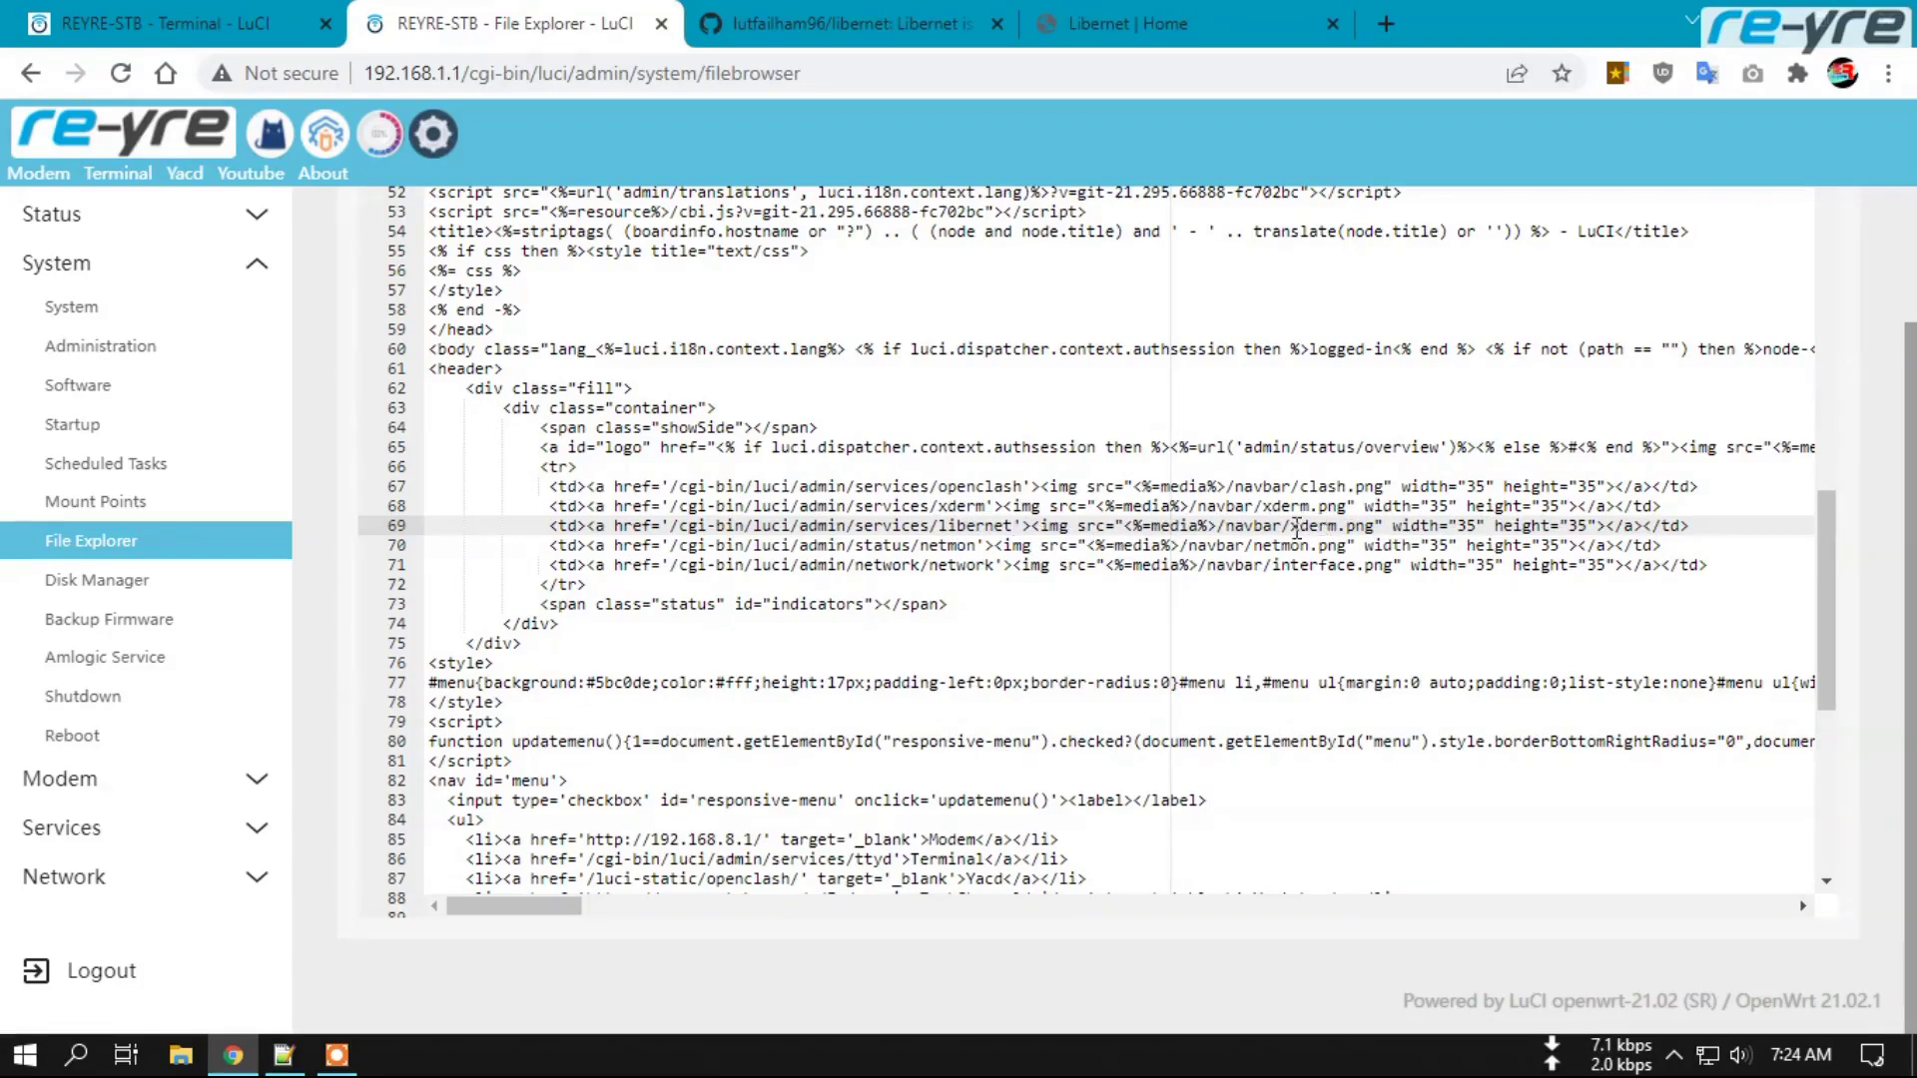
left_click_drag(1291, 529, 1378, 530)
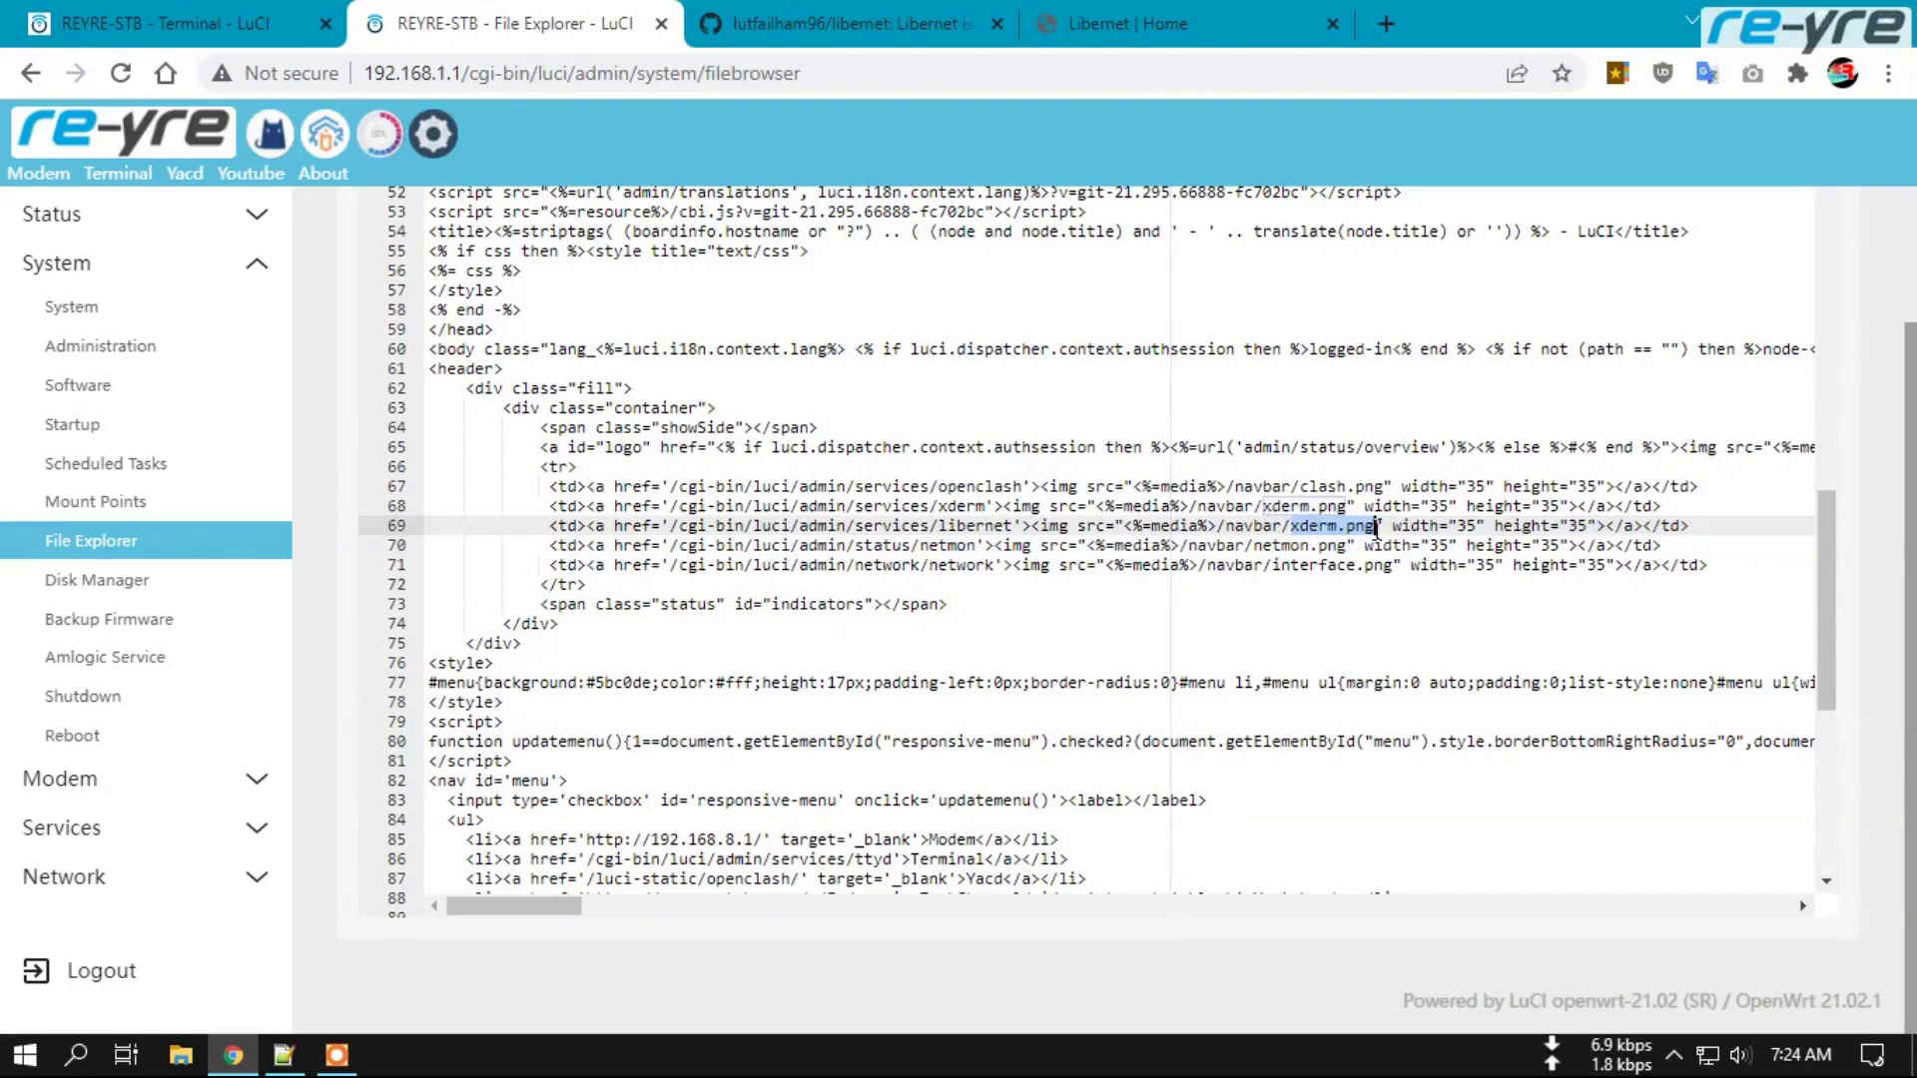
double_click(1316, 529)
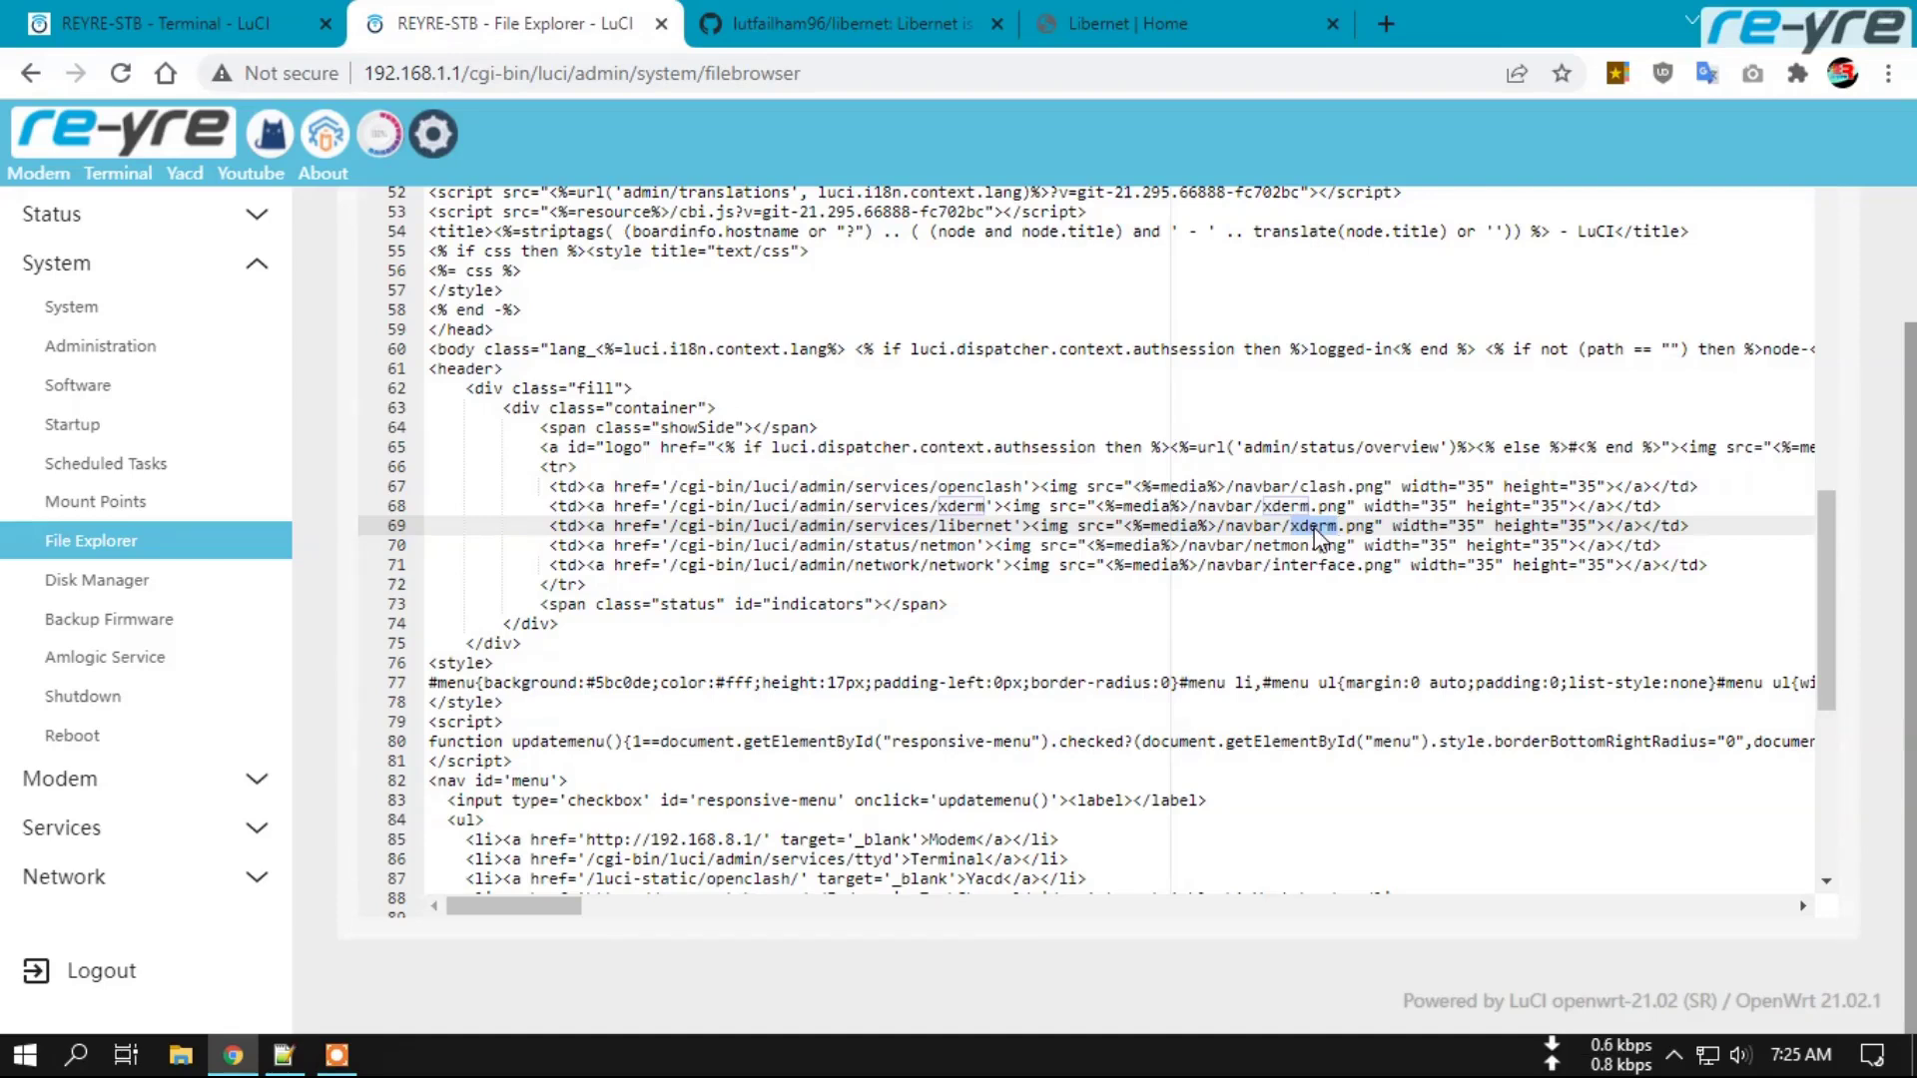
type("liber")
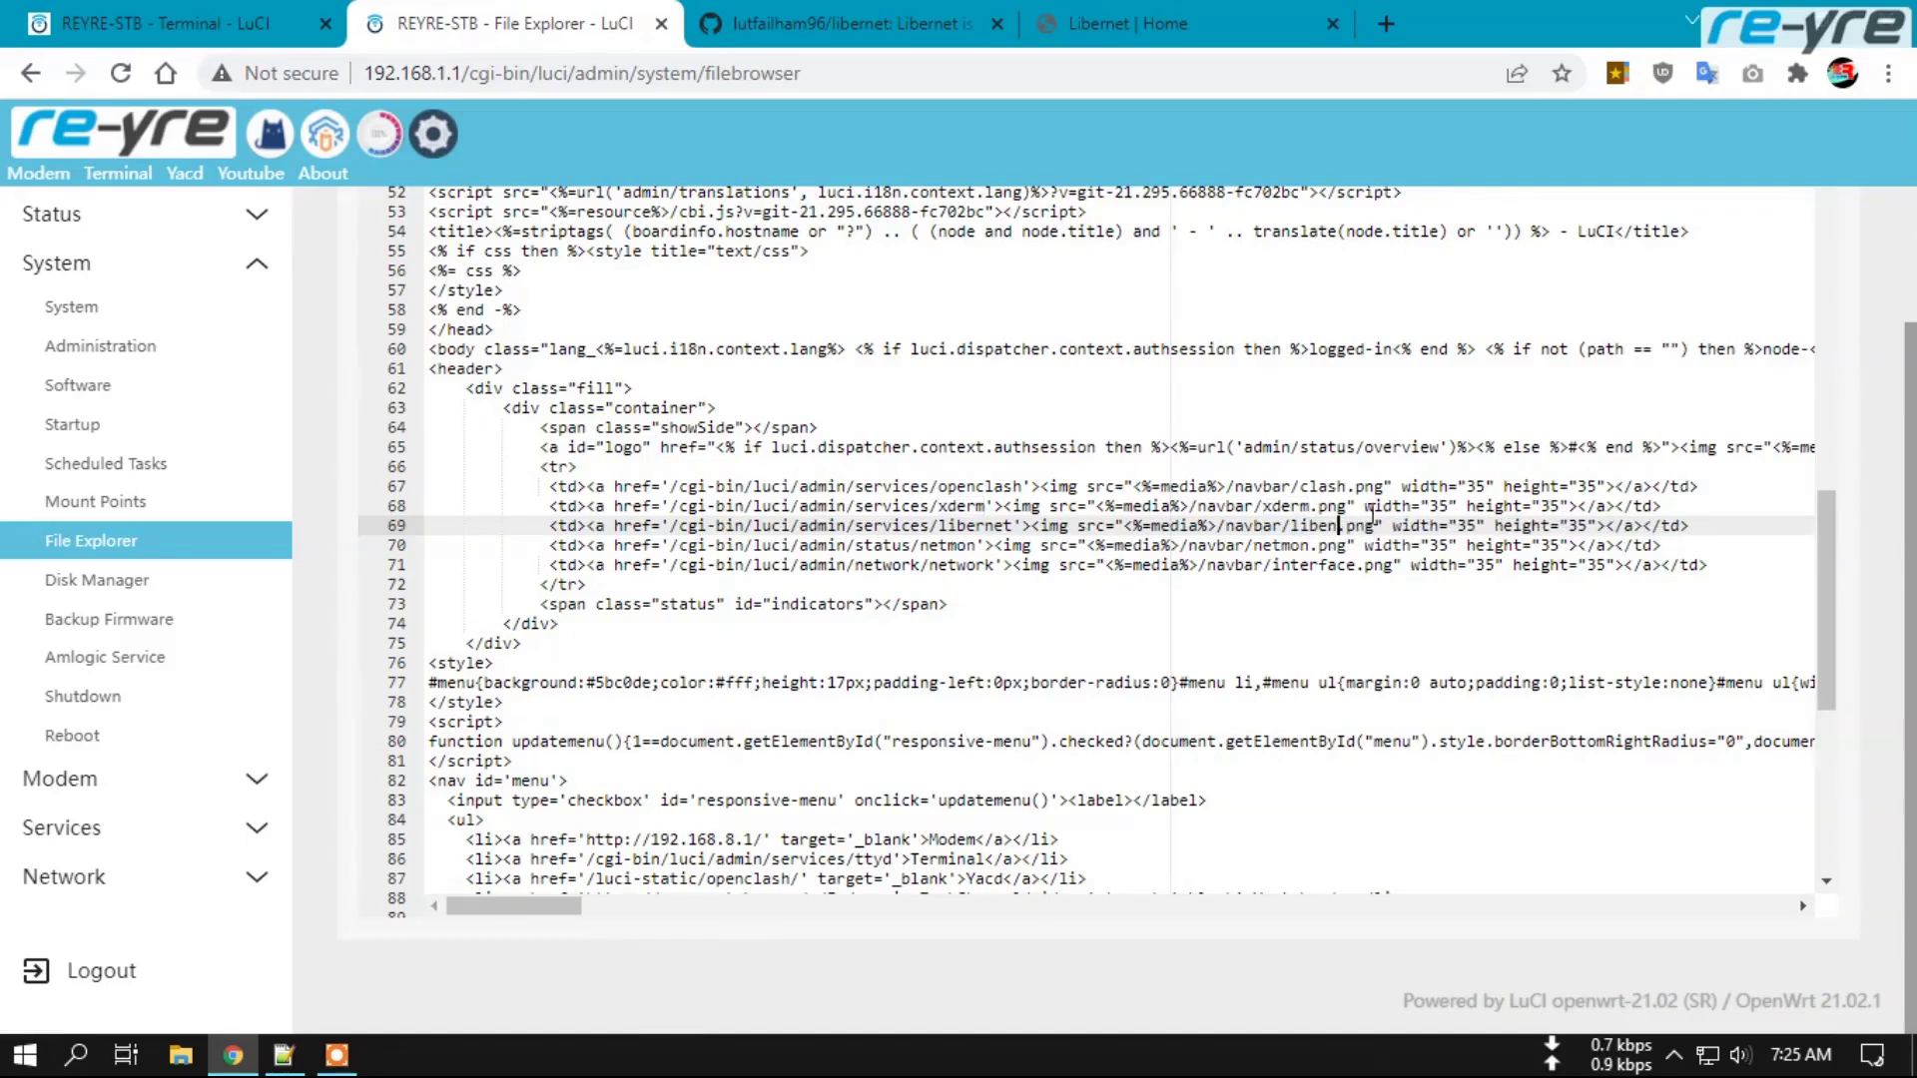
type("n")
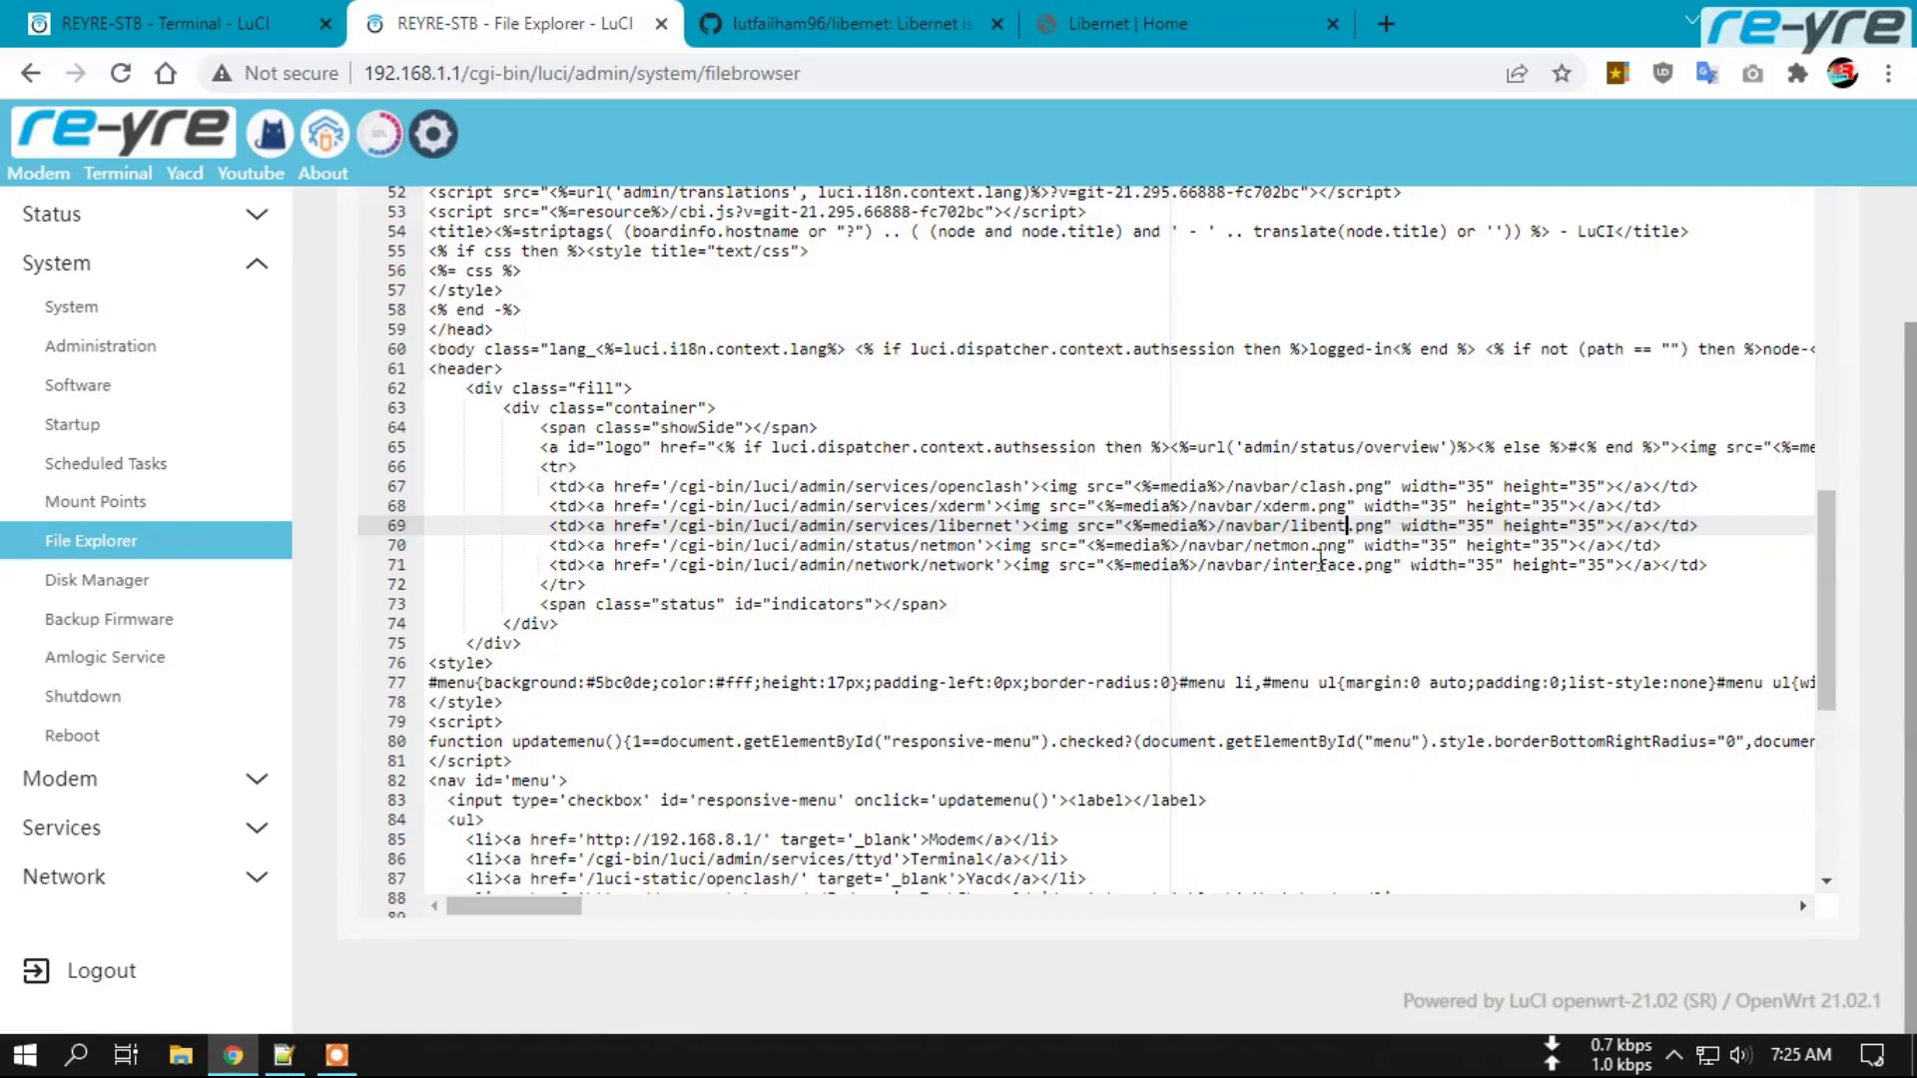
key("BackSpace")
key("BackSpace")
type("rnet")
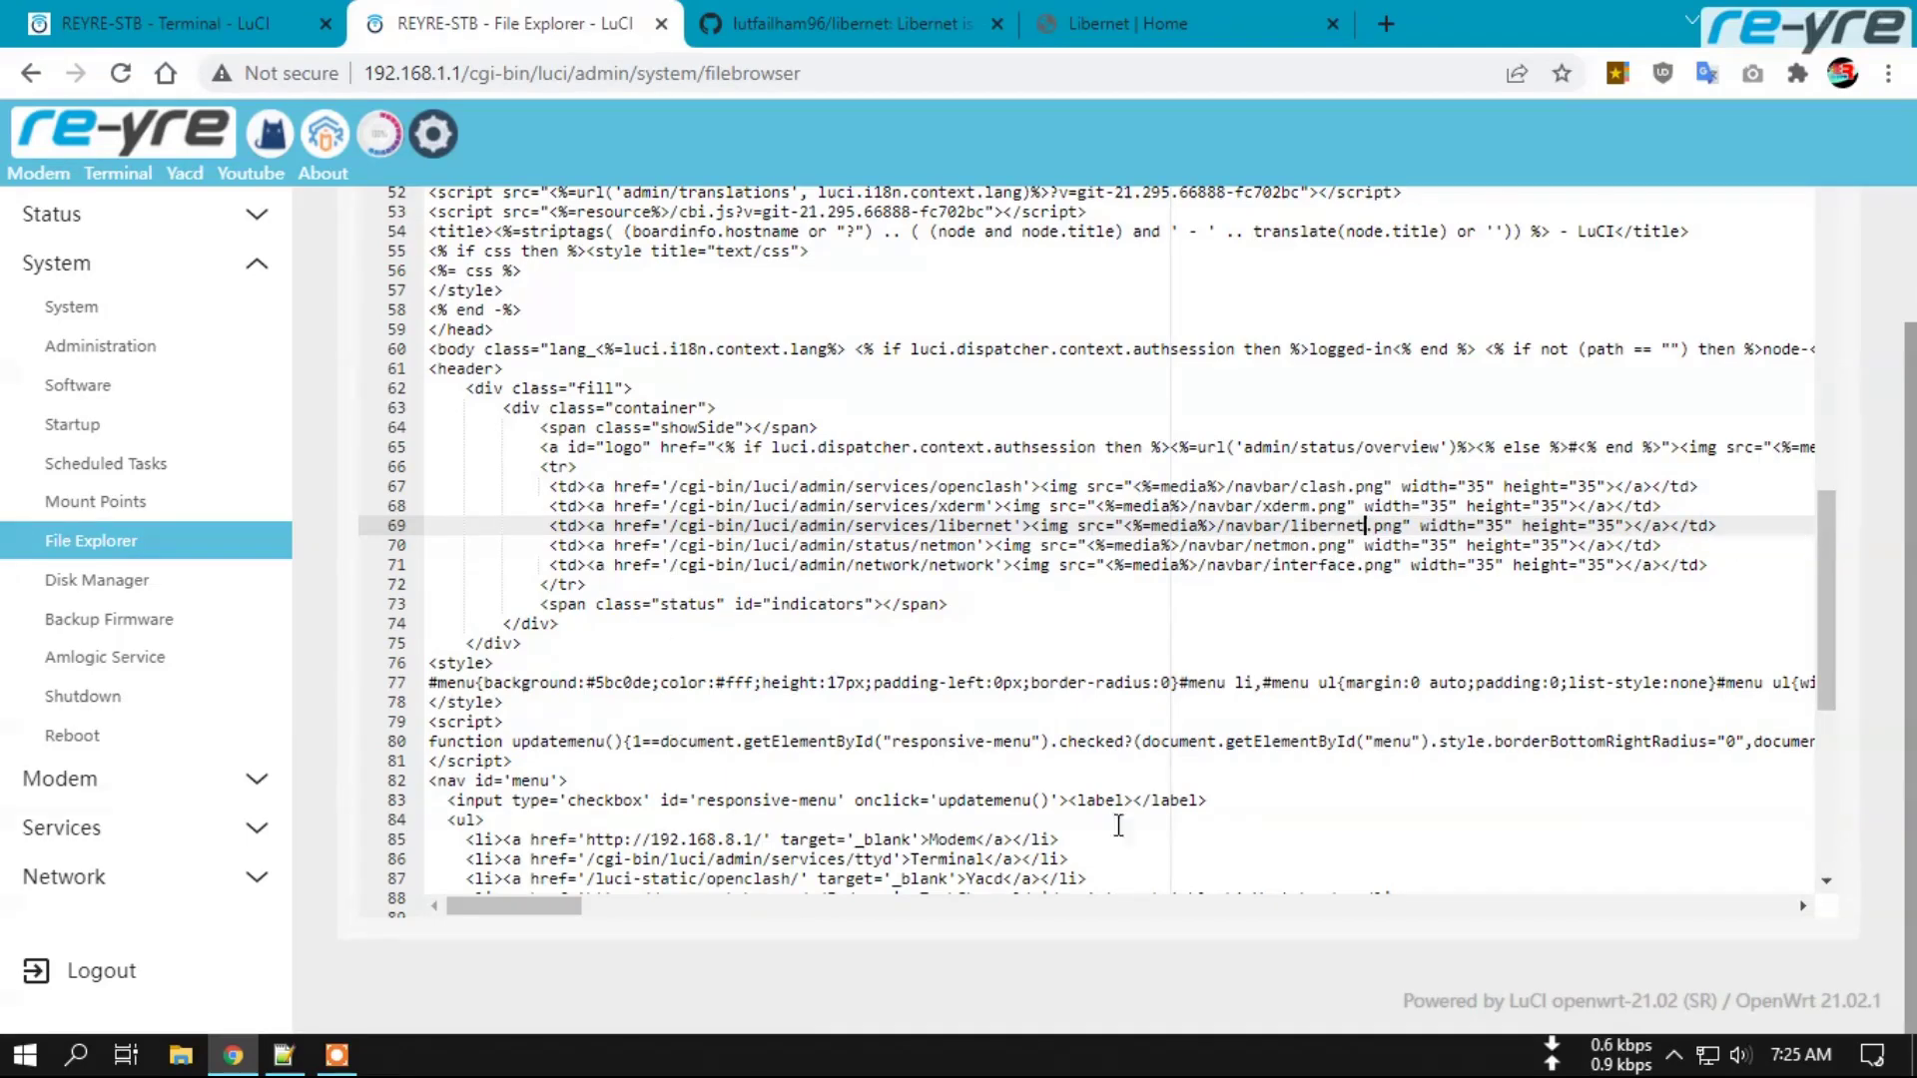
Return to the File Manager's root folder and scroll down its listing.
scroll(1891, 613, "up", 2)
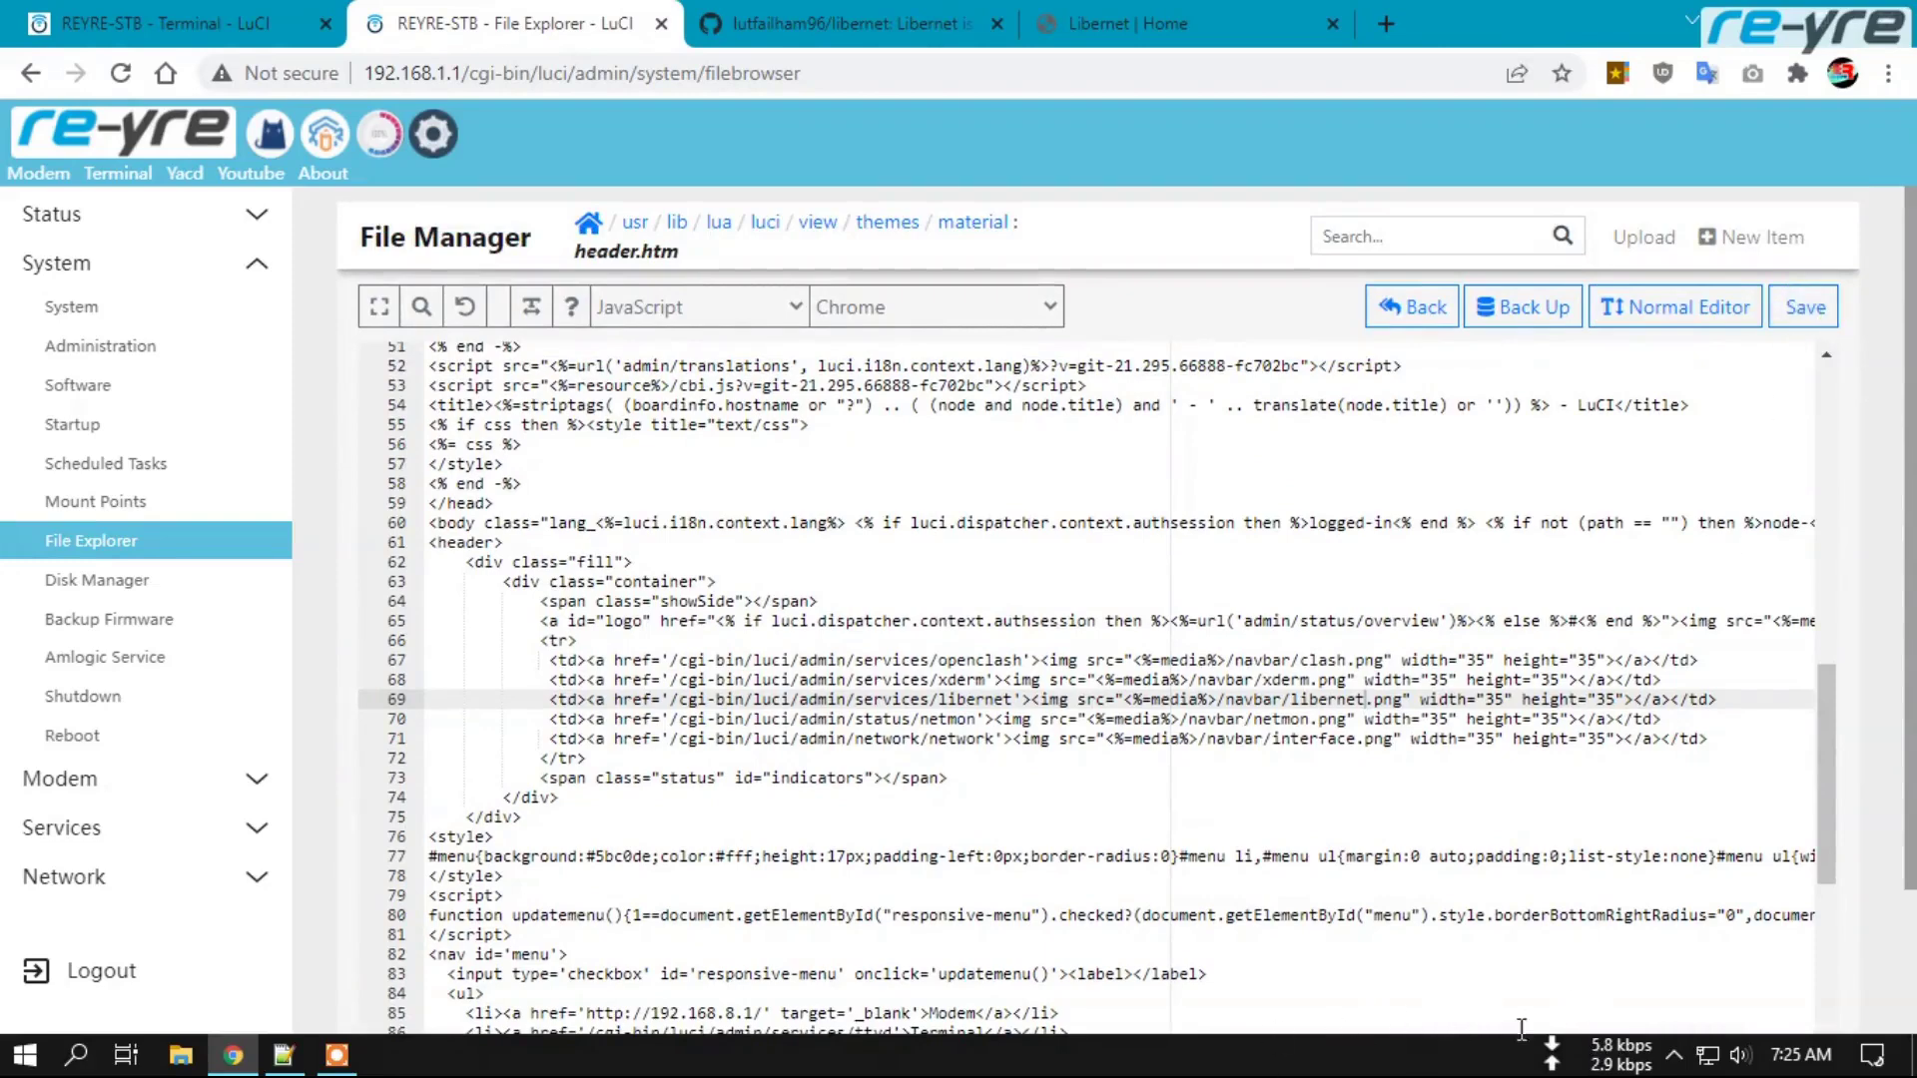
scroll(1840, 440, "down", 1)
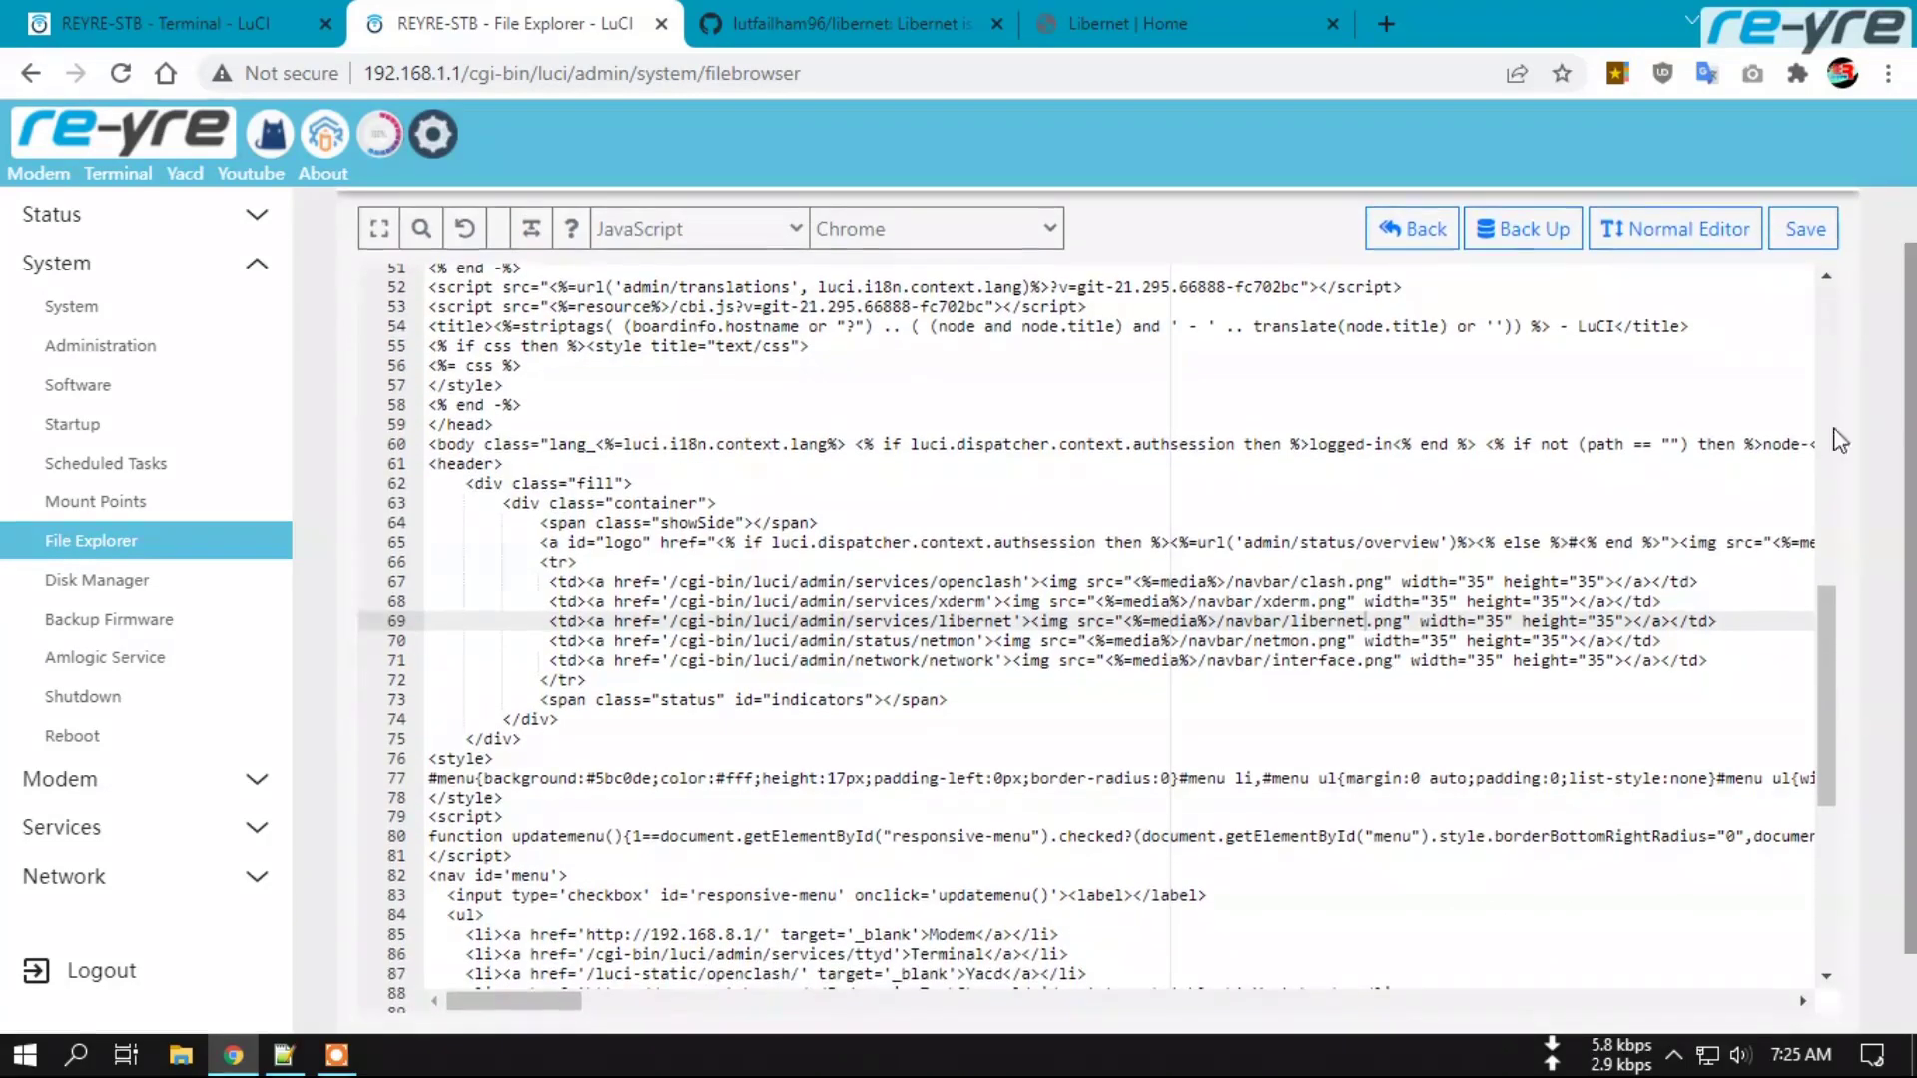
scroll(1910, 551, "down", 1)
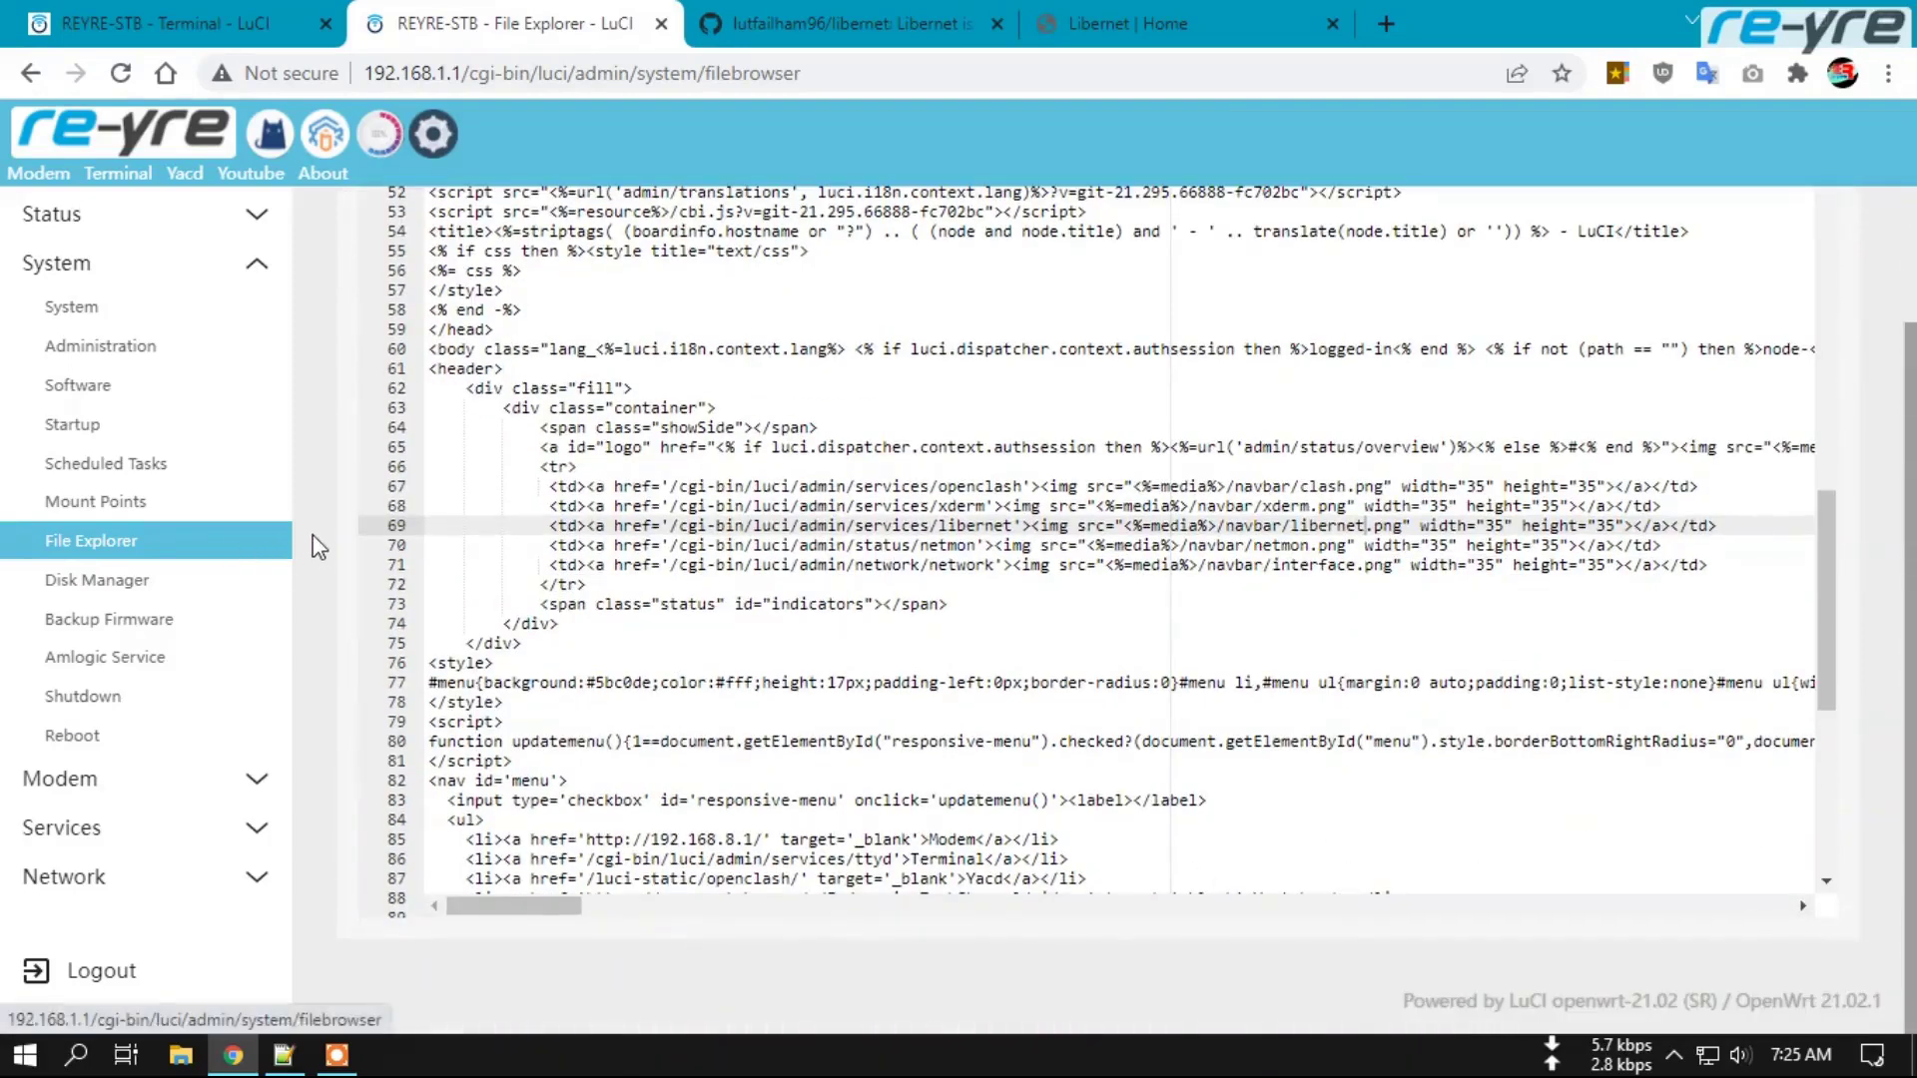
scroll(320, 555, "up", 2)
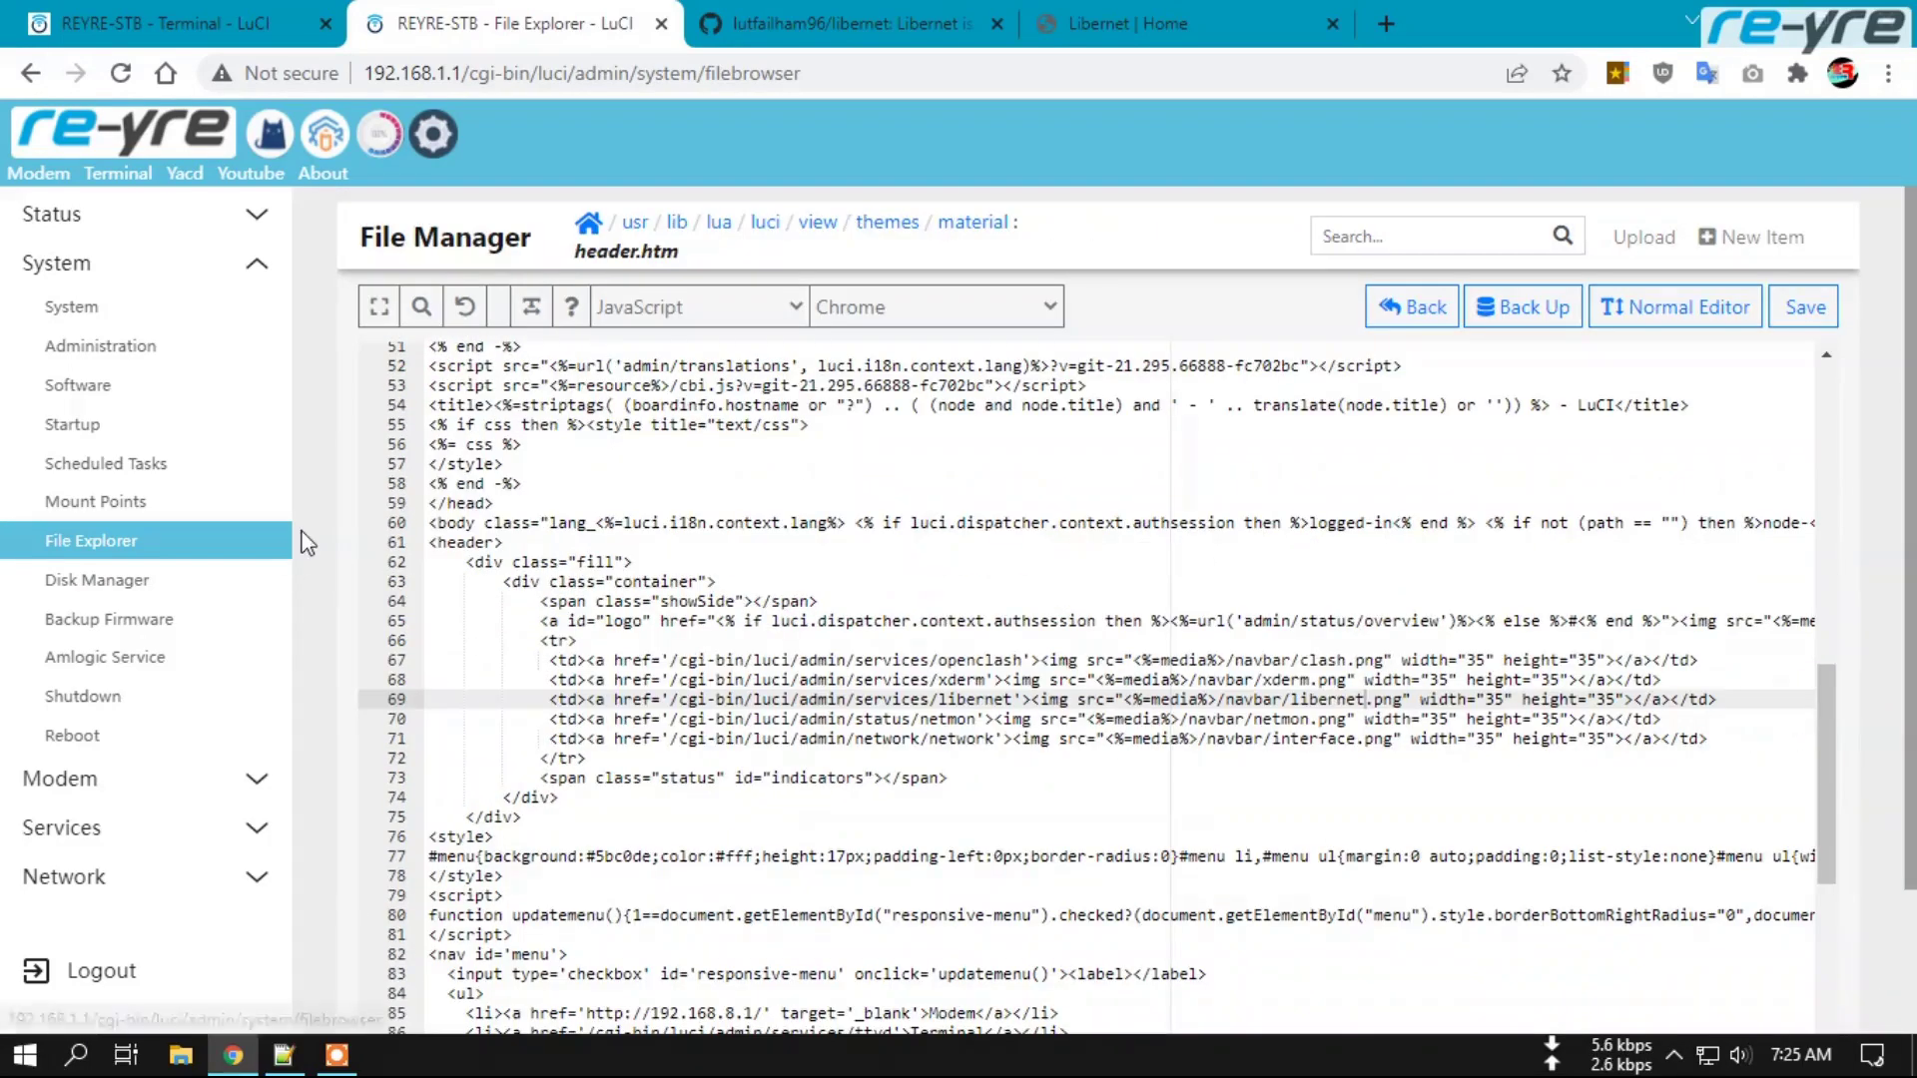
left_click(588, 221)
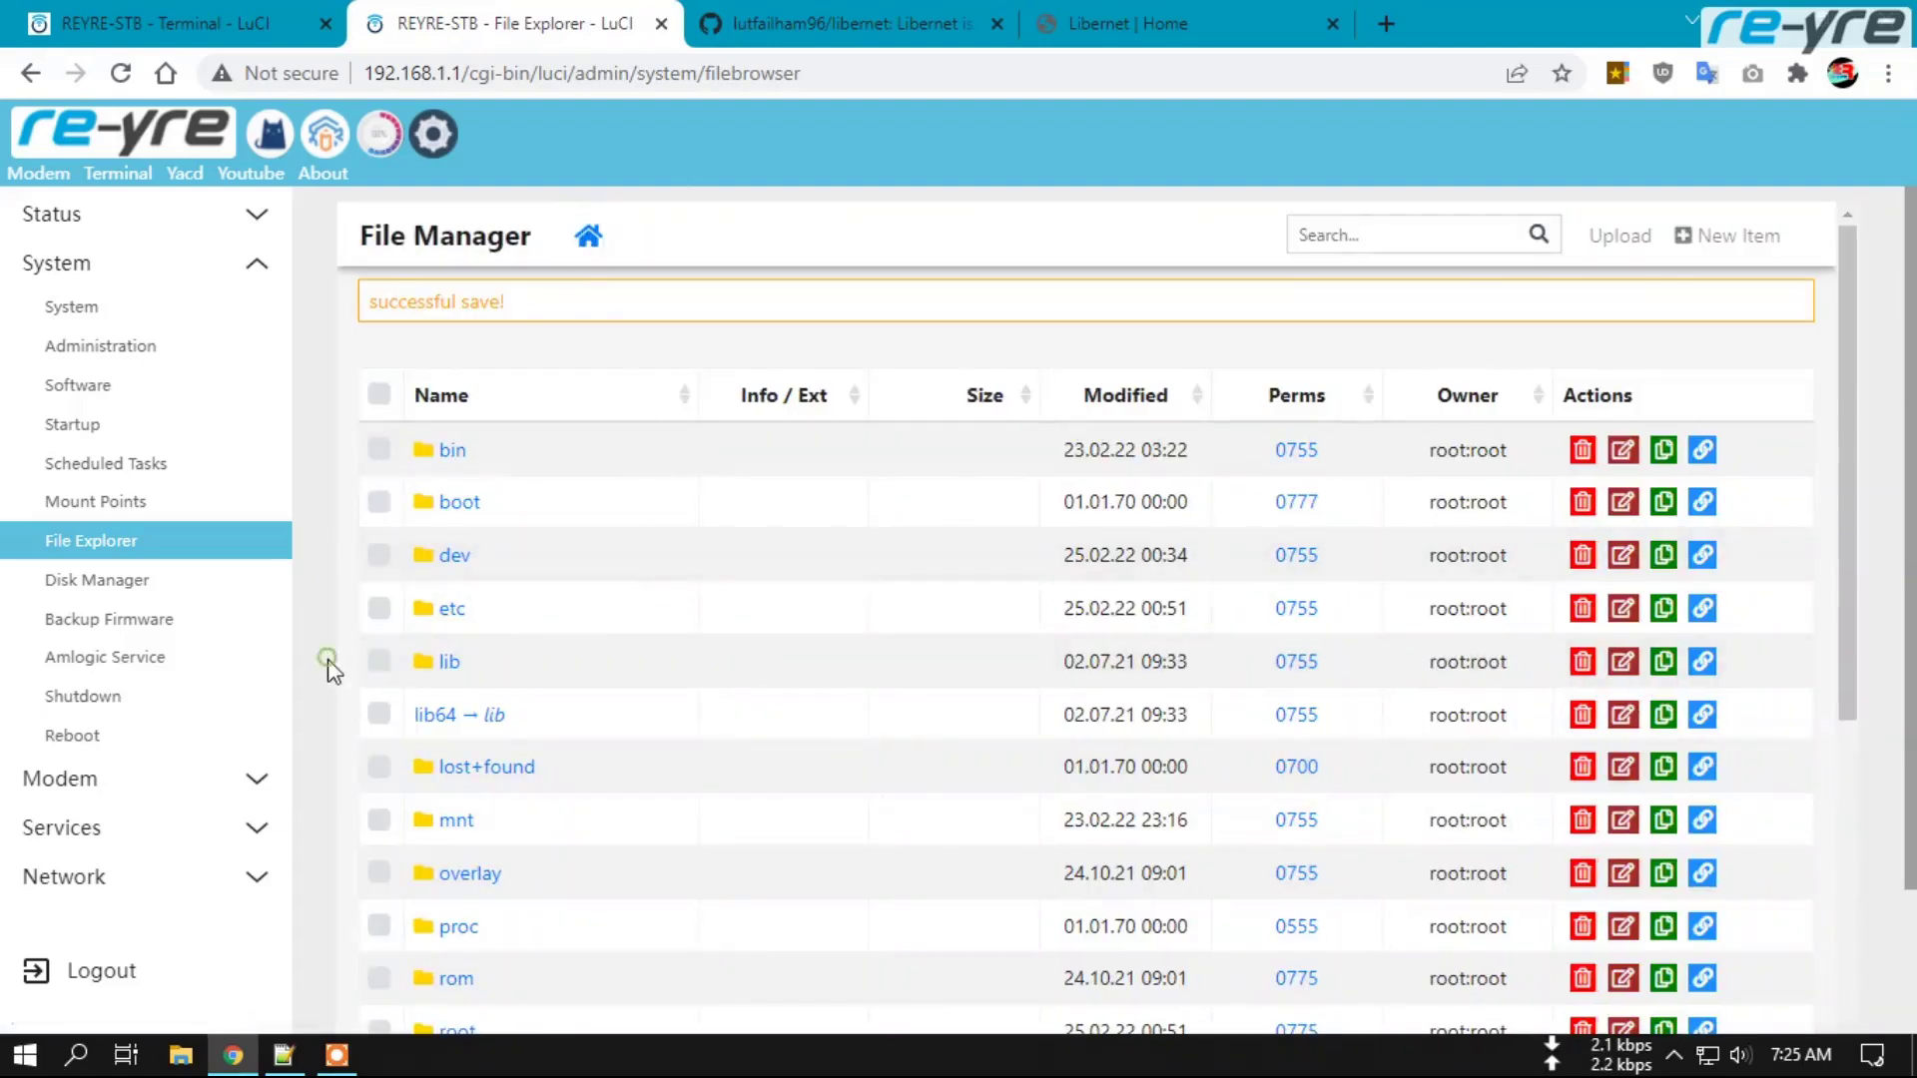
scroll(329, 665, "down", 2)
scroll(548, 783, "down", 5)
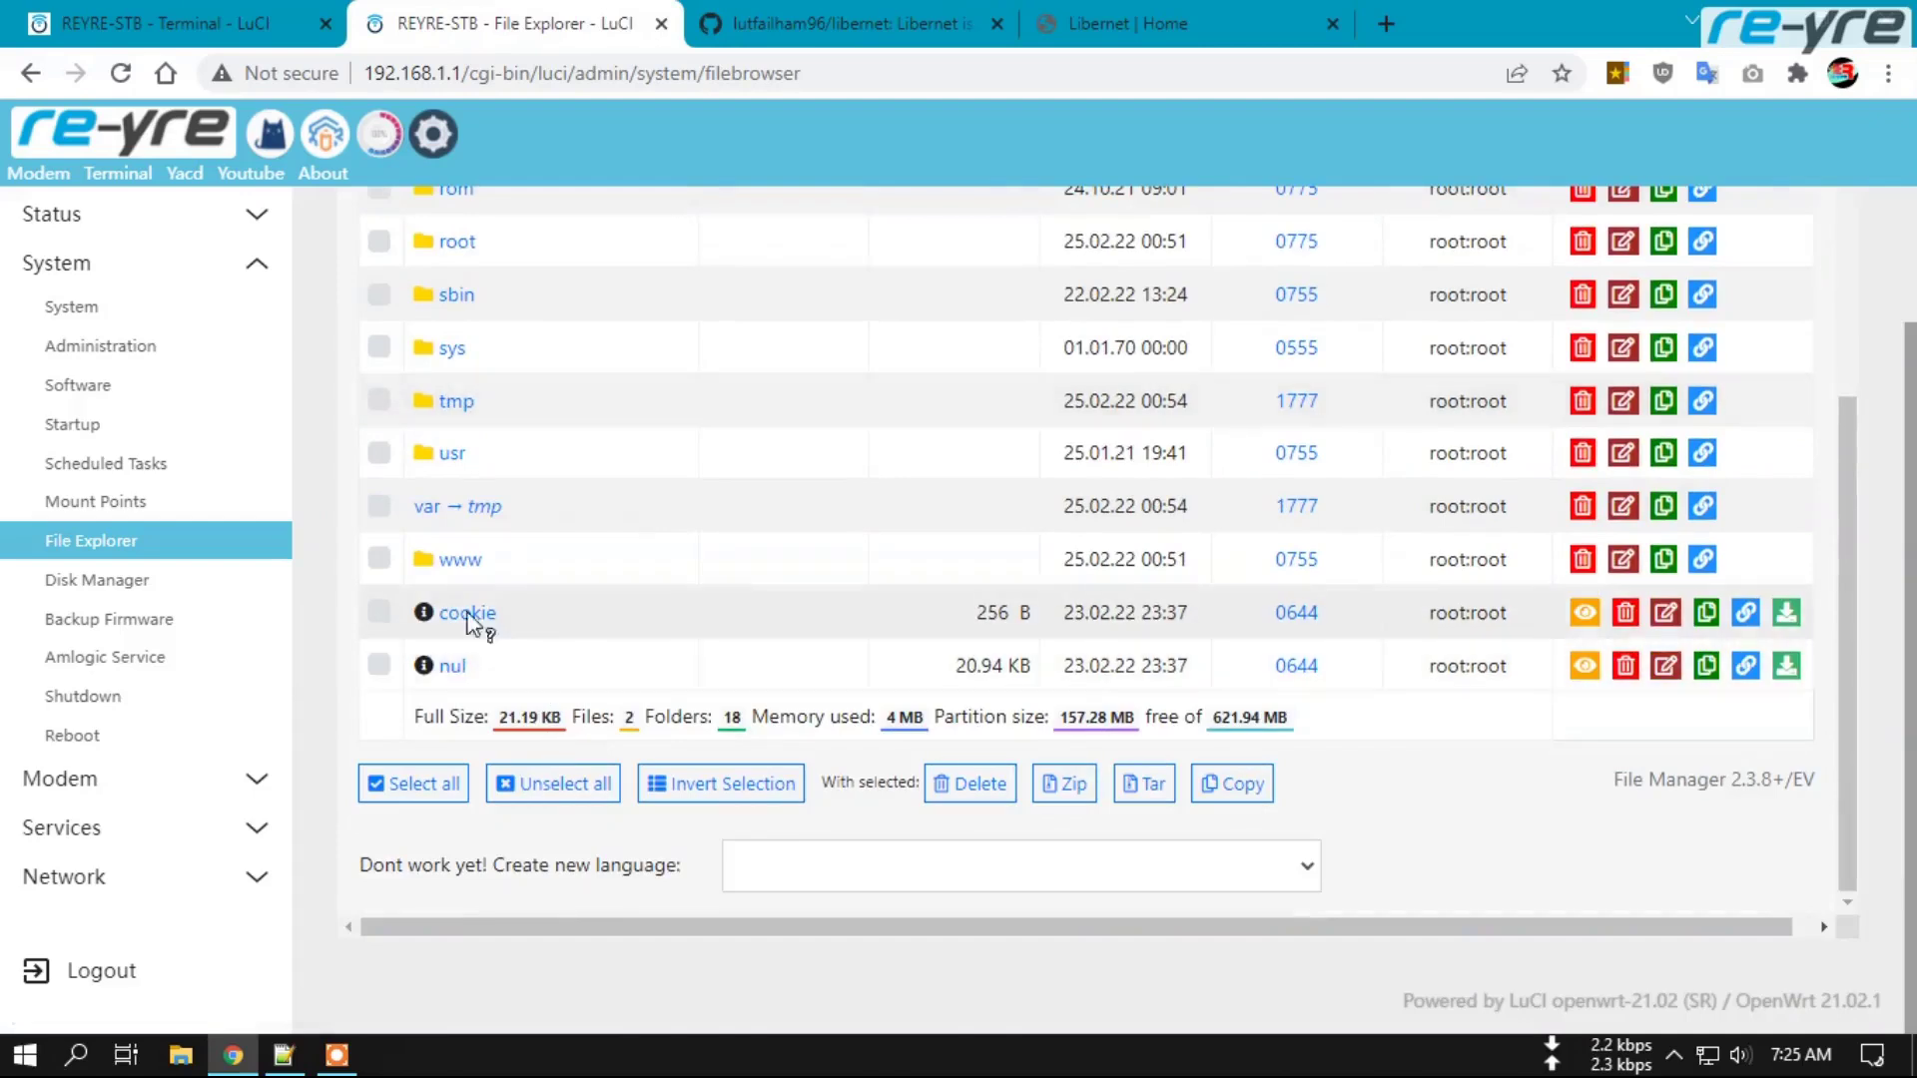
Browse into /www/luci-static/material/navbar, then bring up the desktop file browser.
left_click(462, 561)
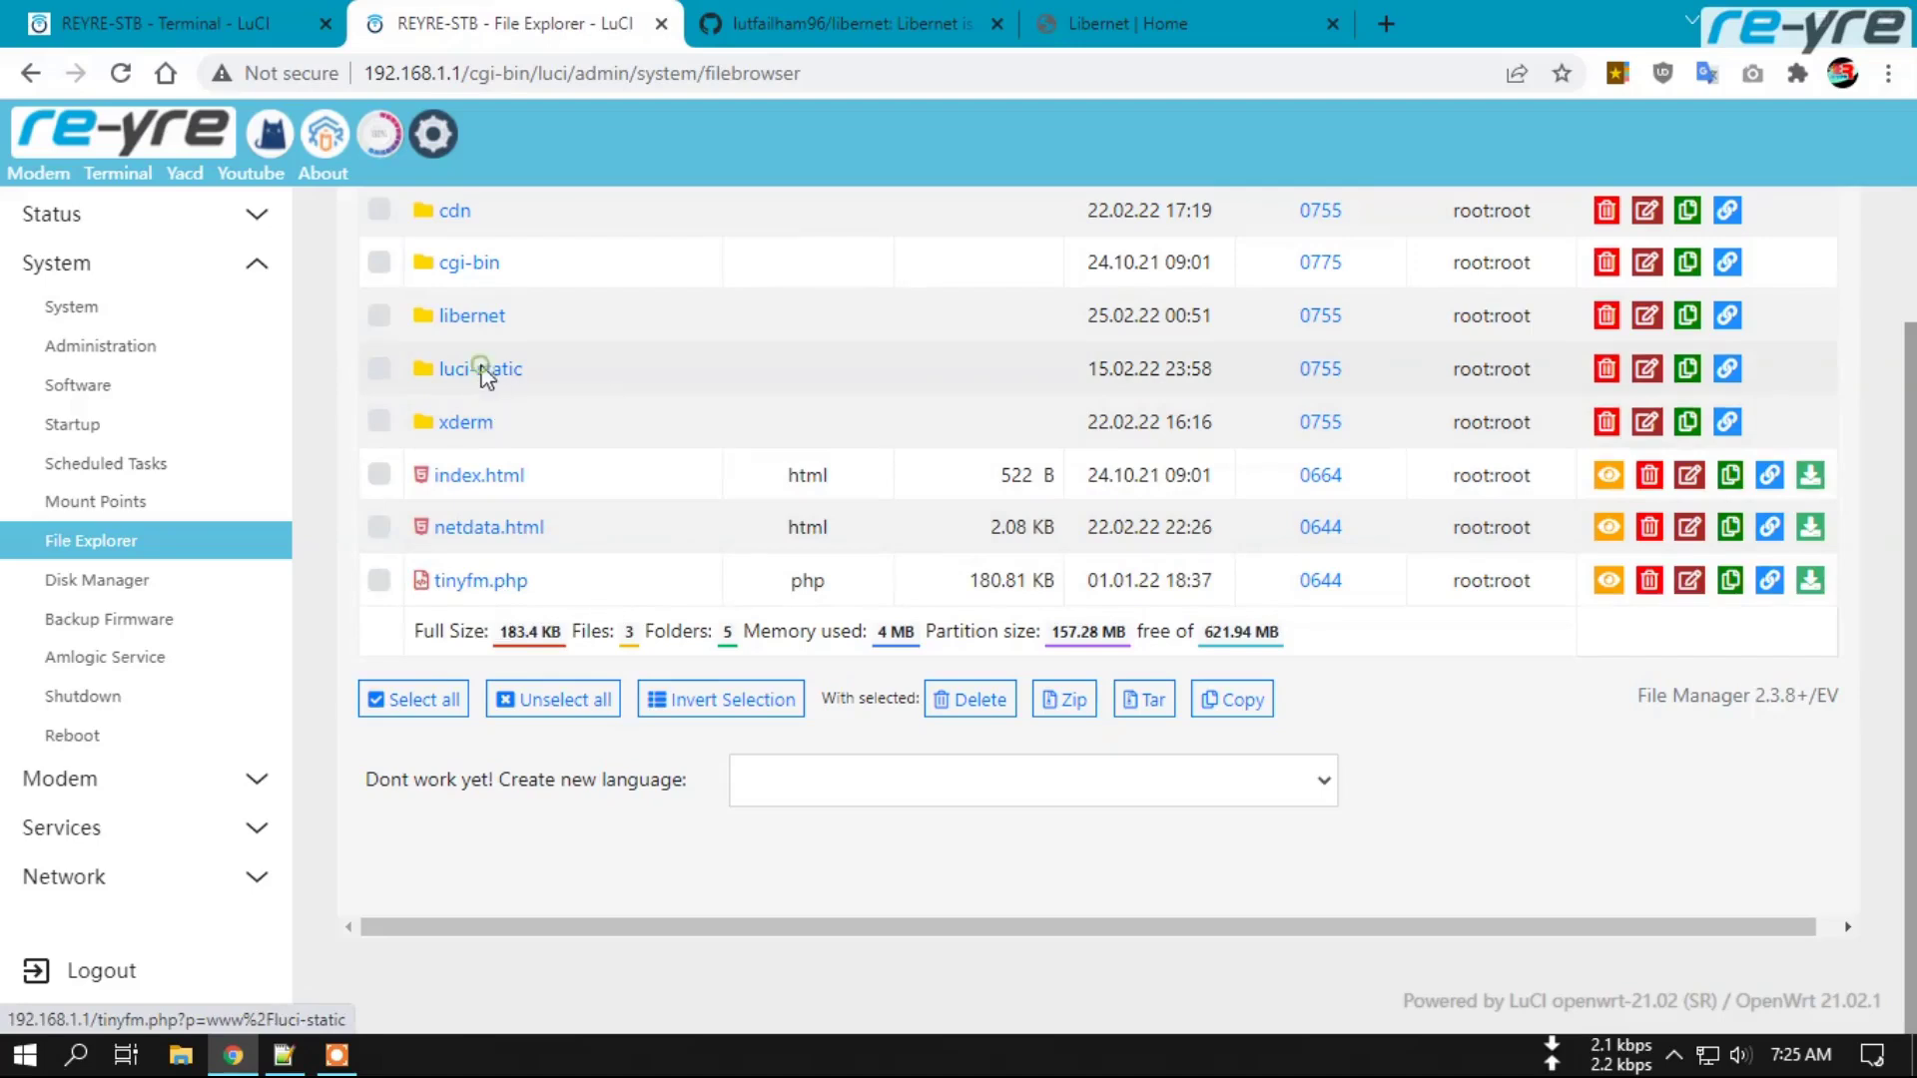
left_click(483, 371)
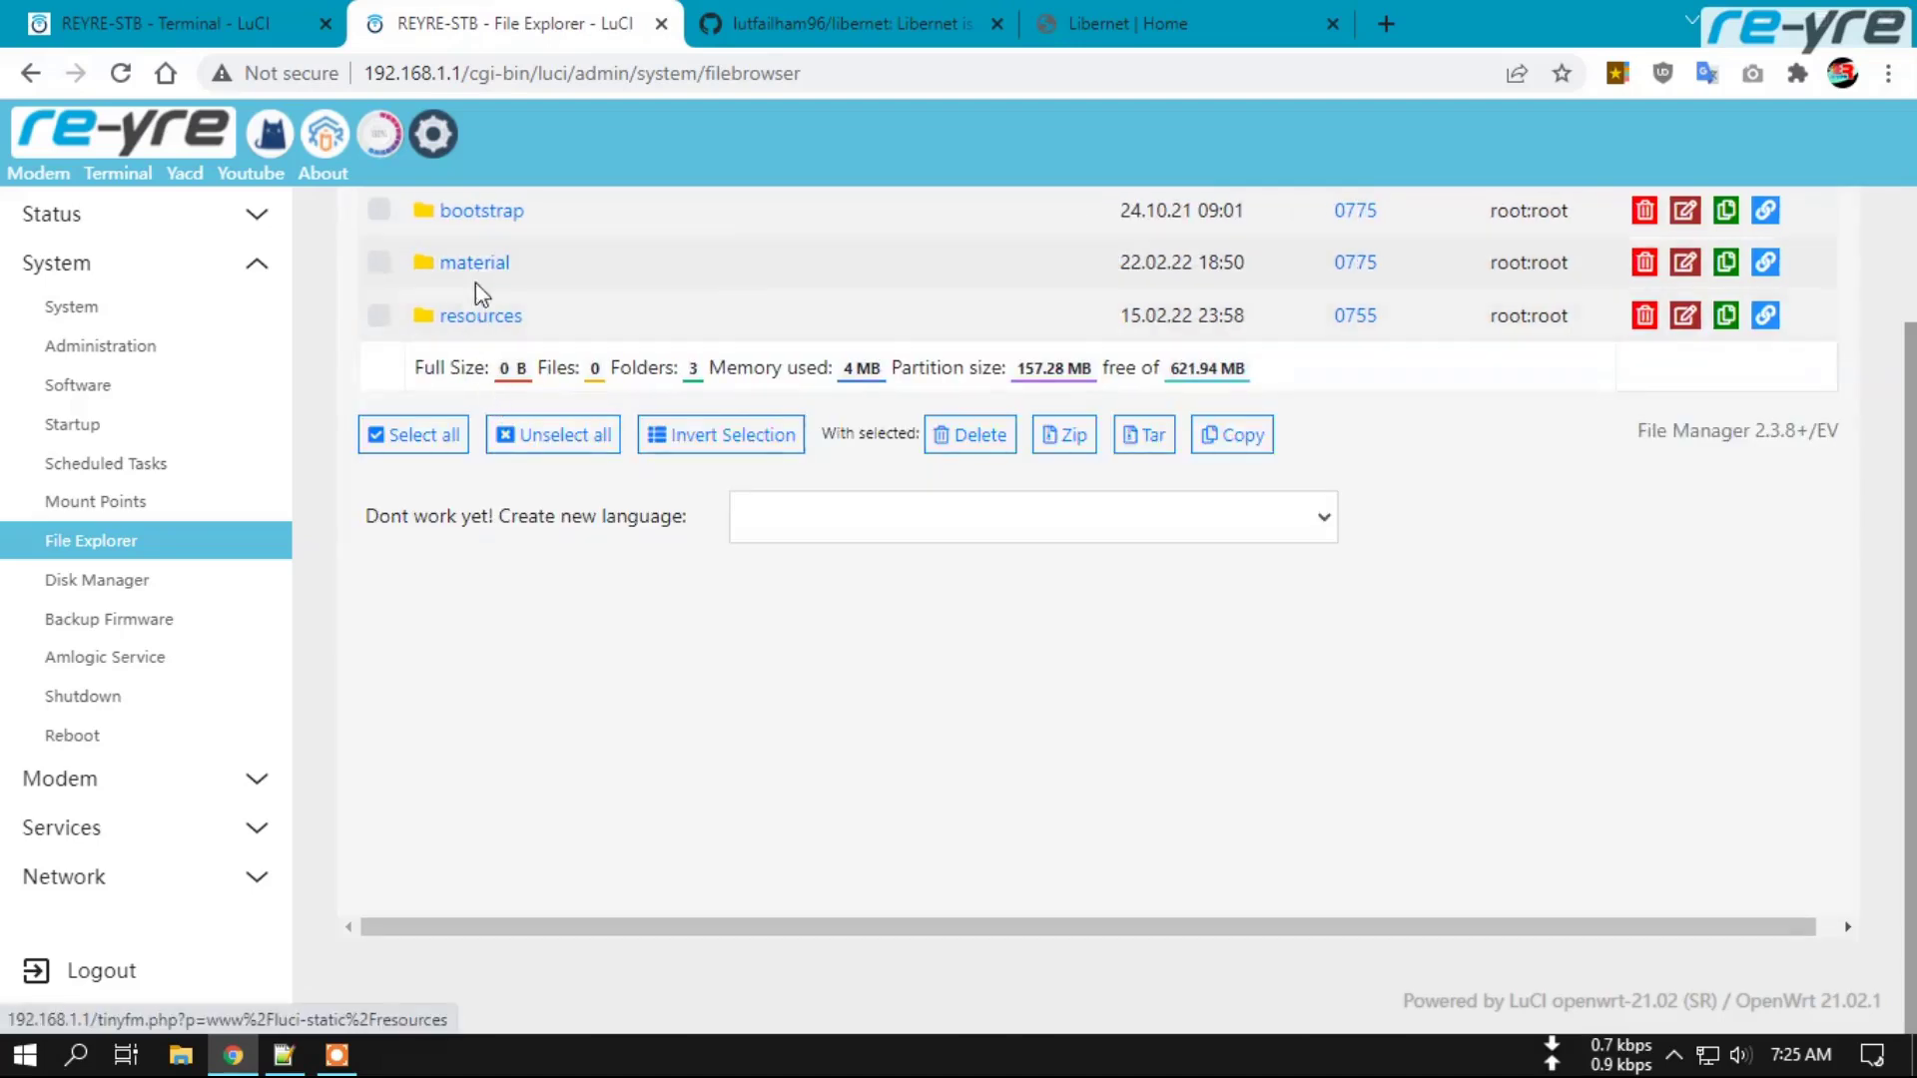
left_click(475, 266)
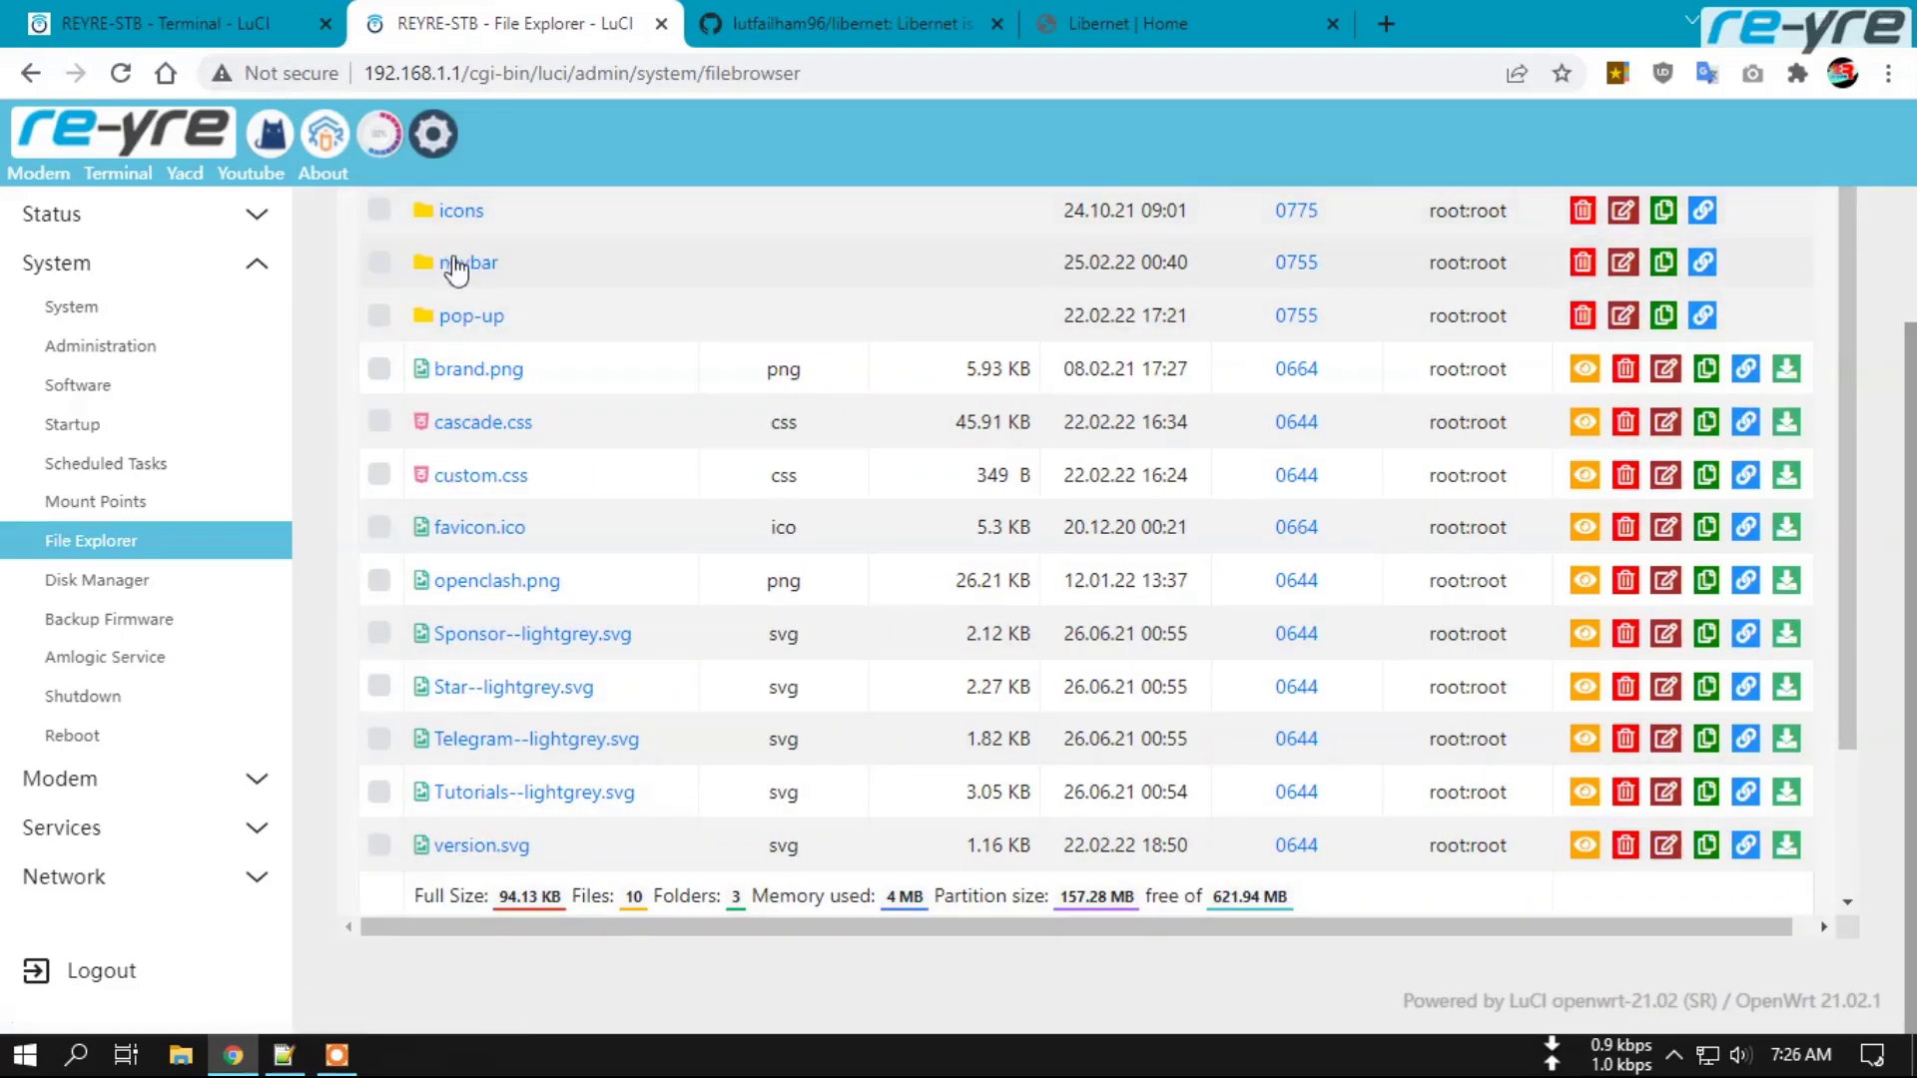
left_click(462, 265)
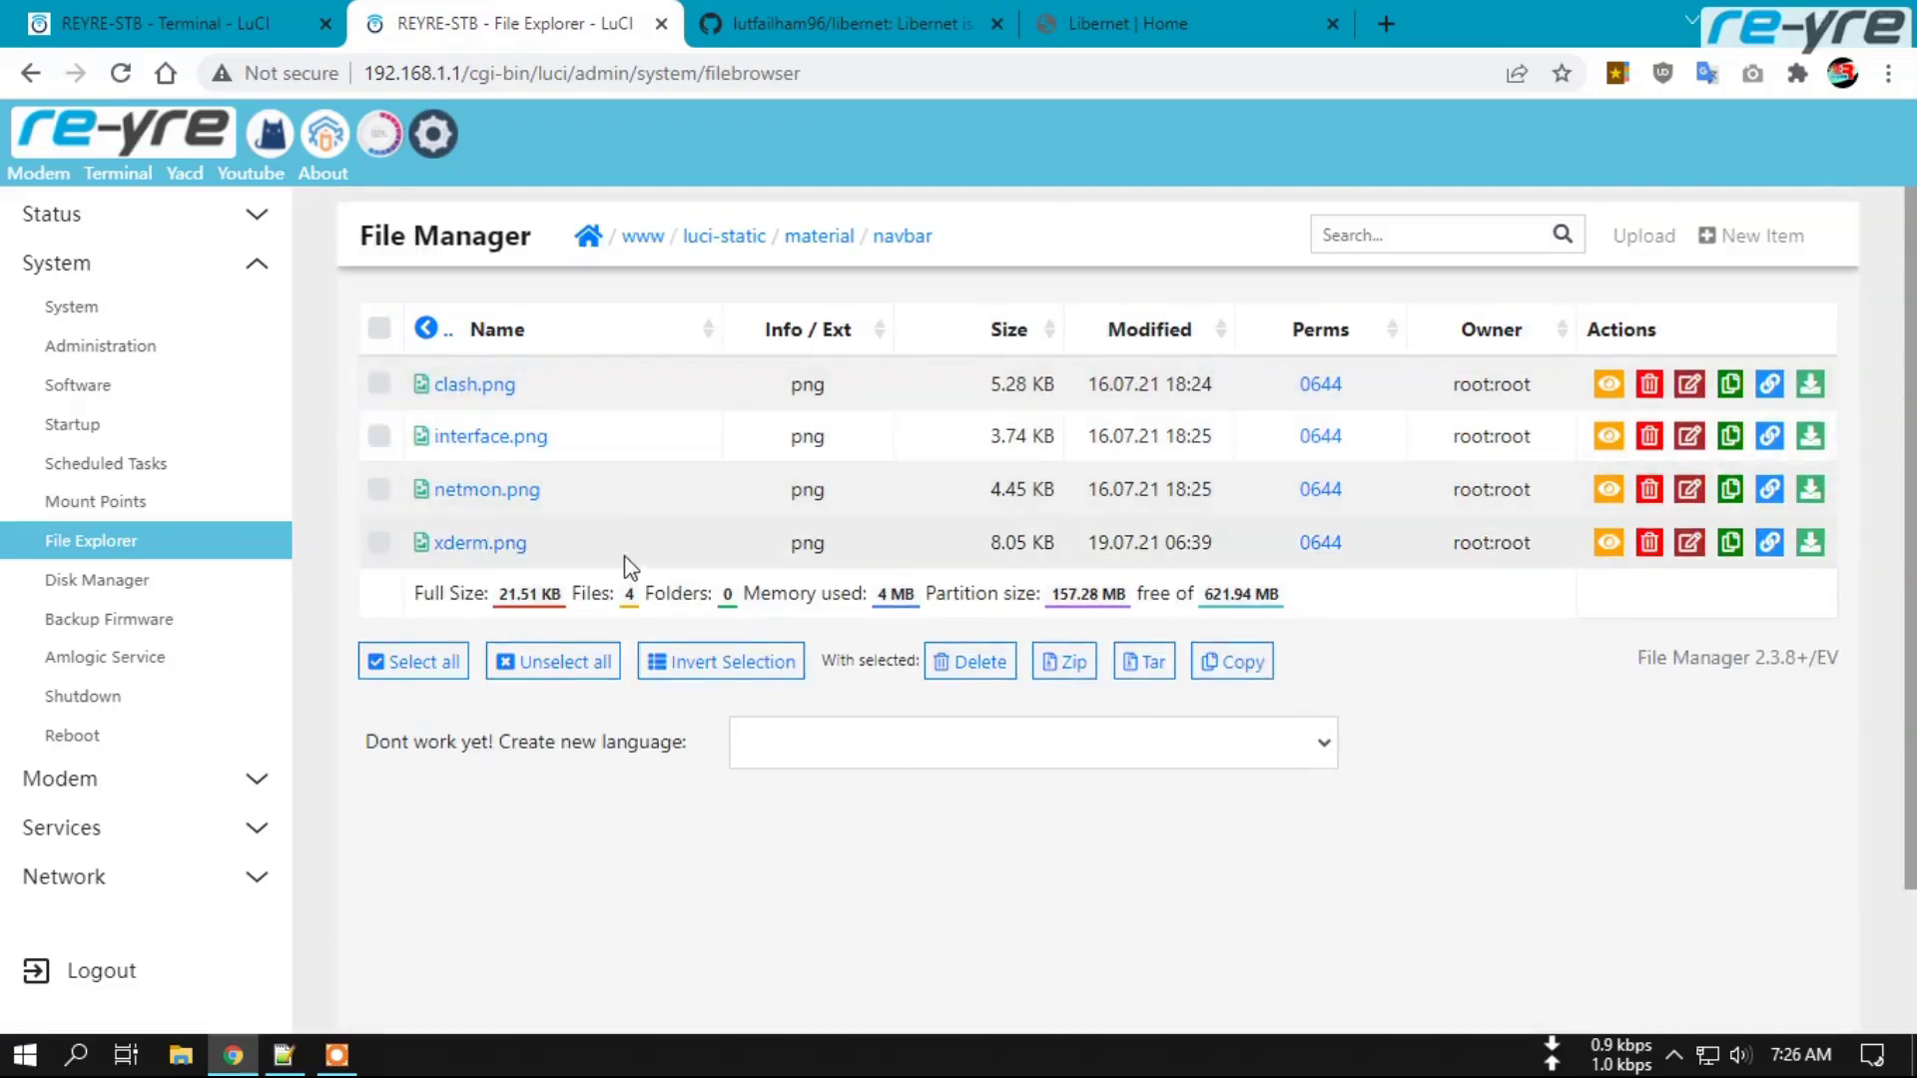
left_click(181, 1054)
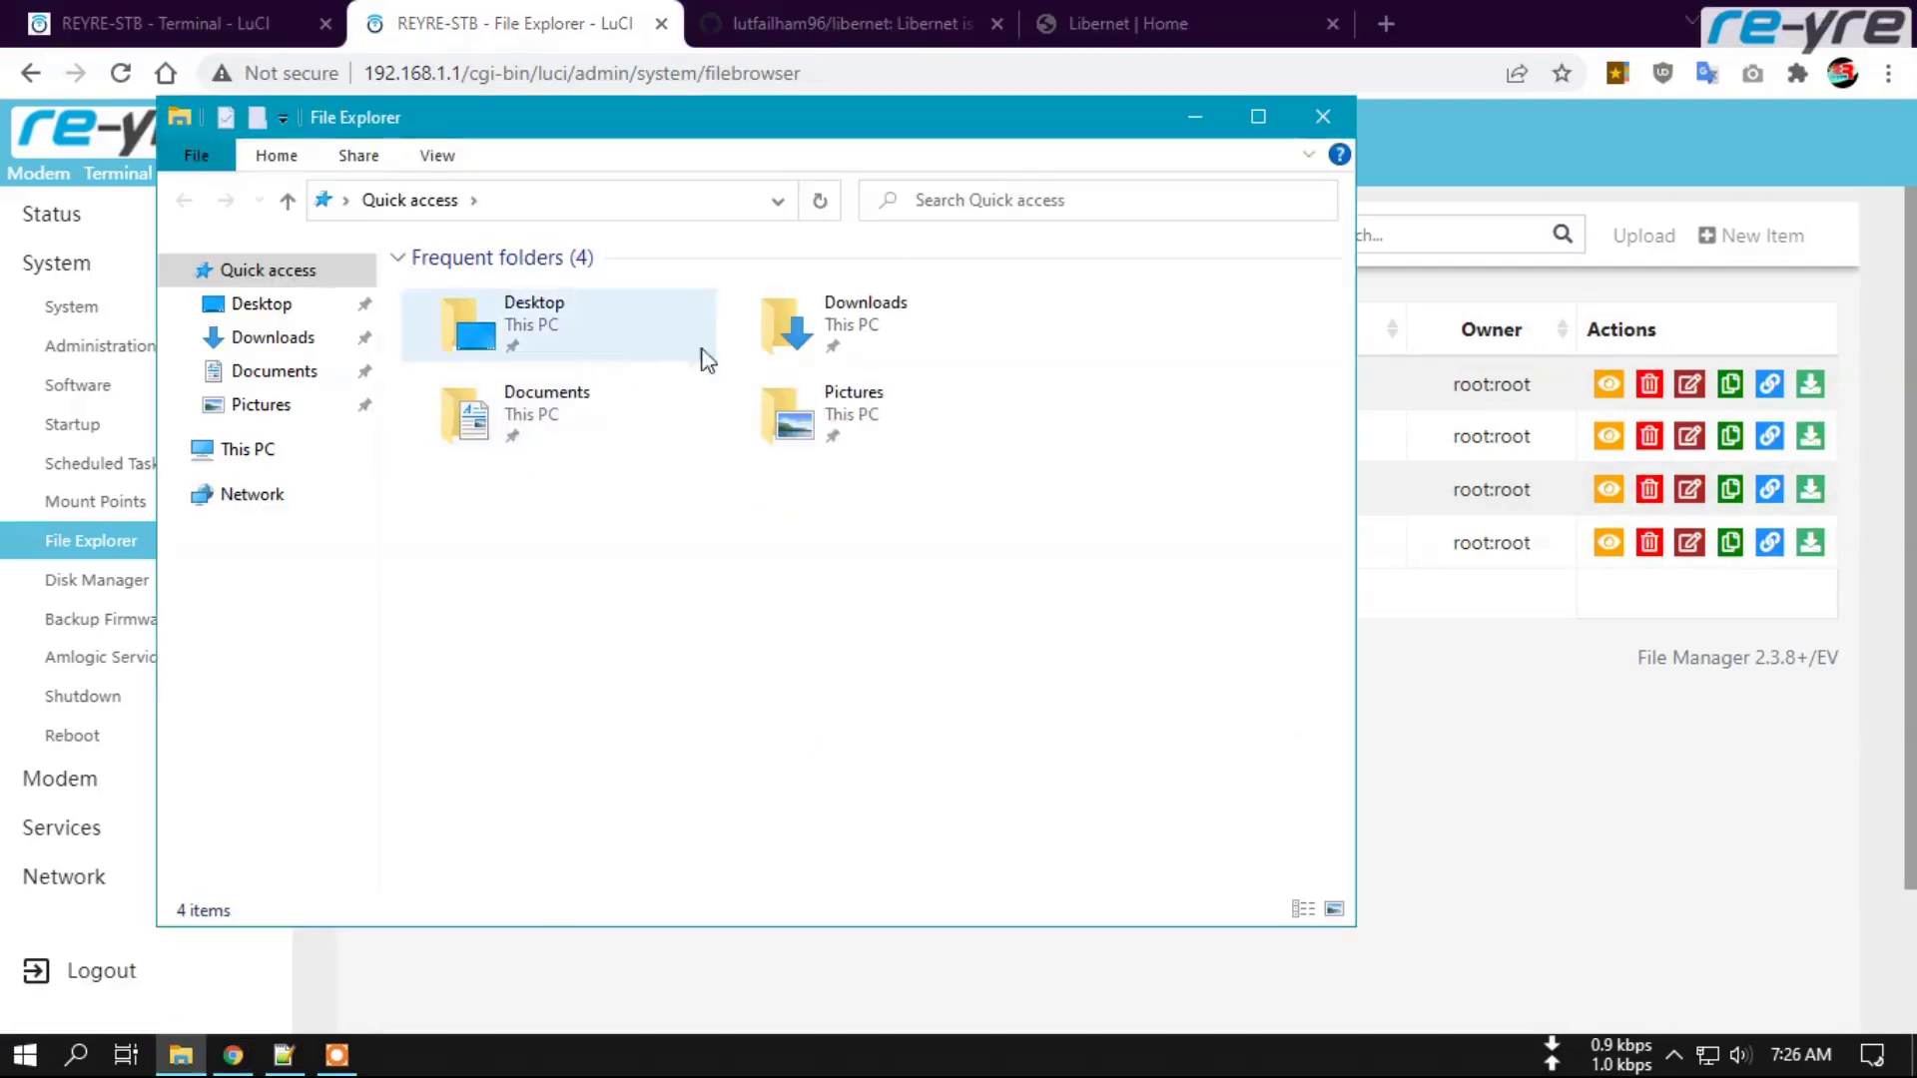
double_click(817, 321)
double_click(476, 467)
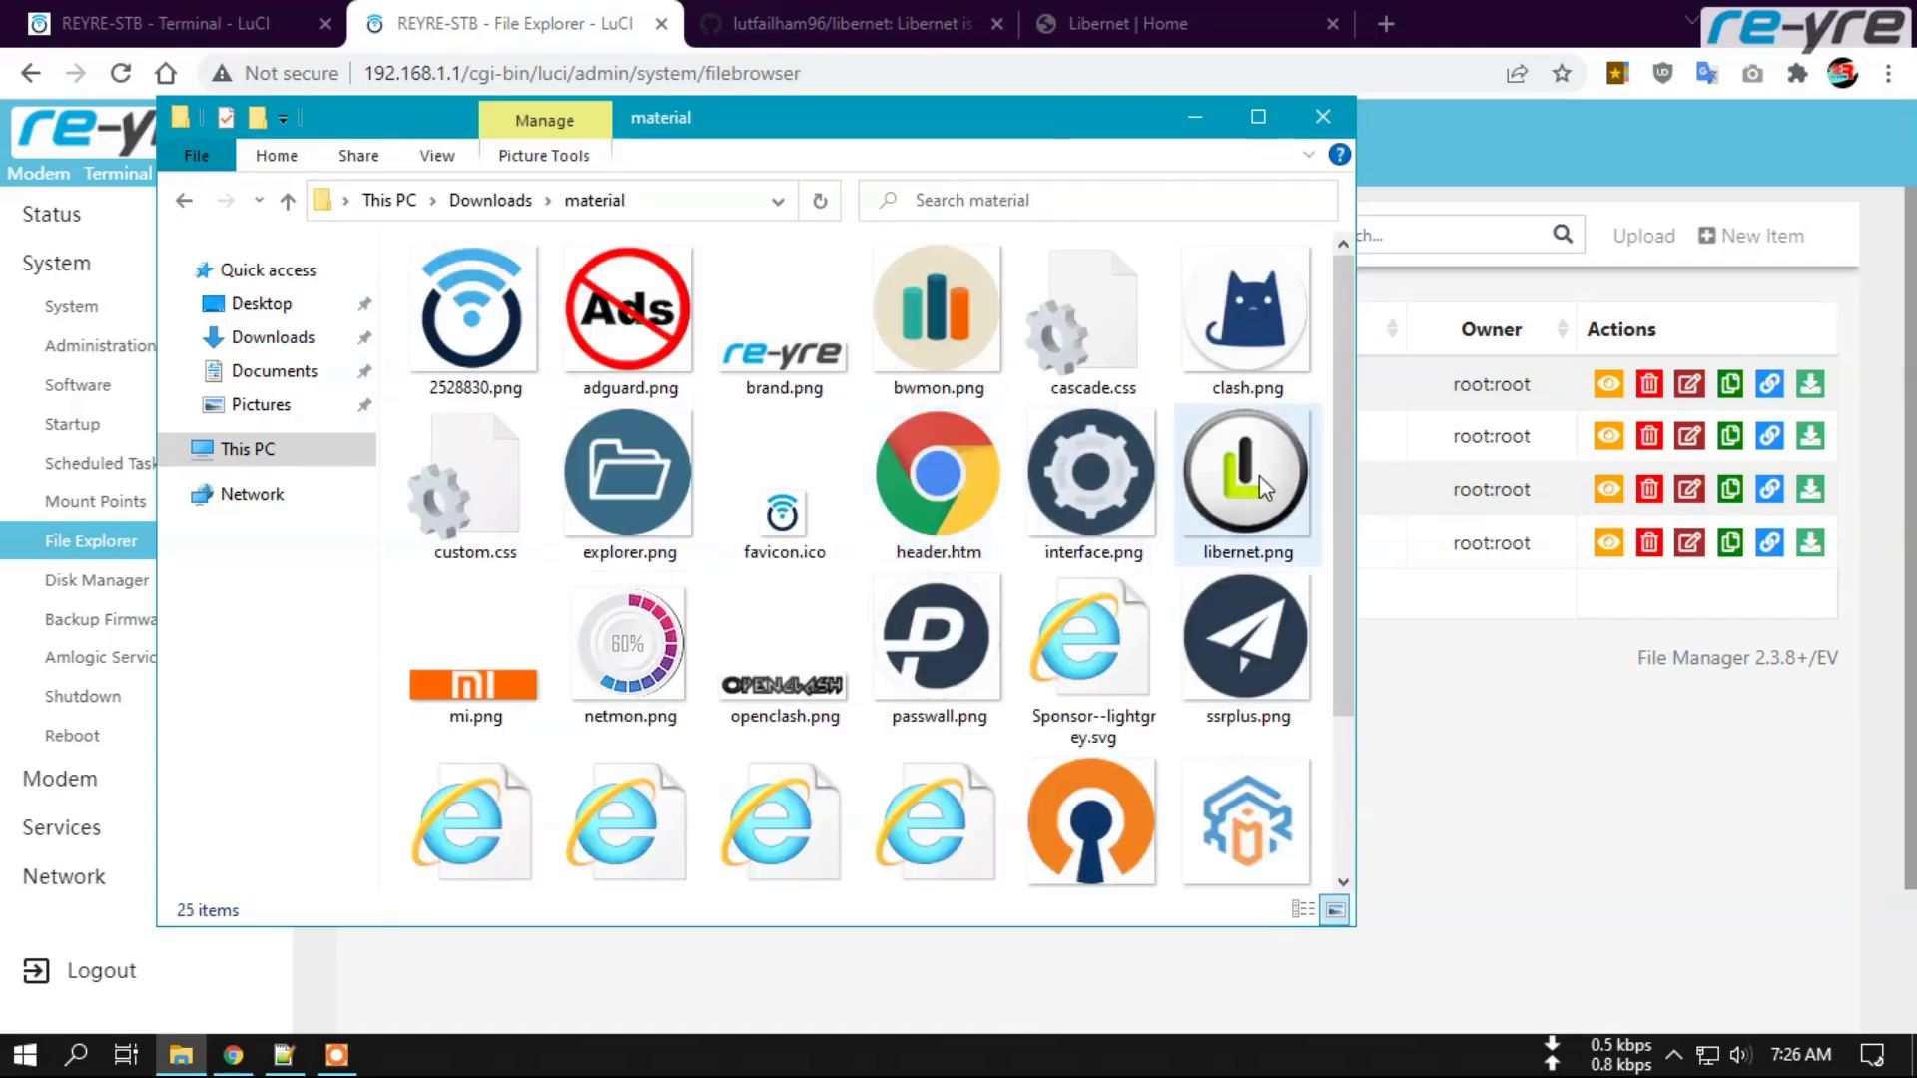
left_click(1258, 477)
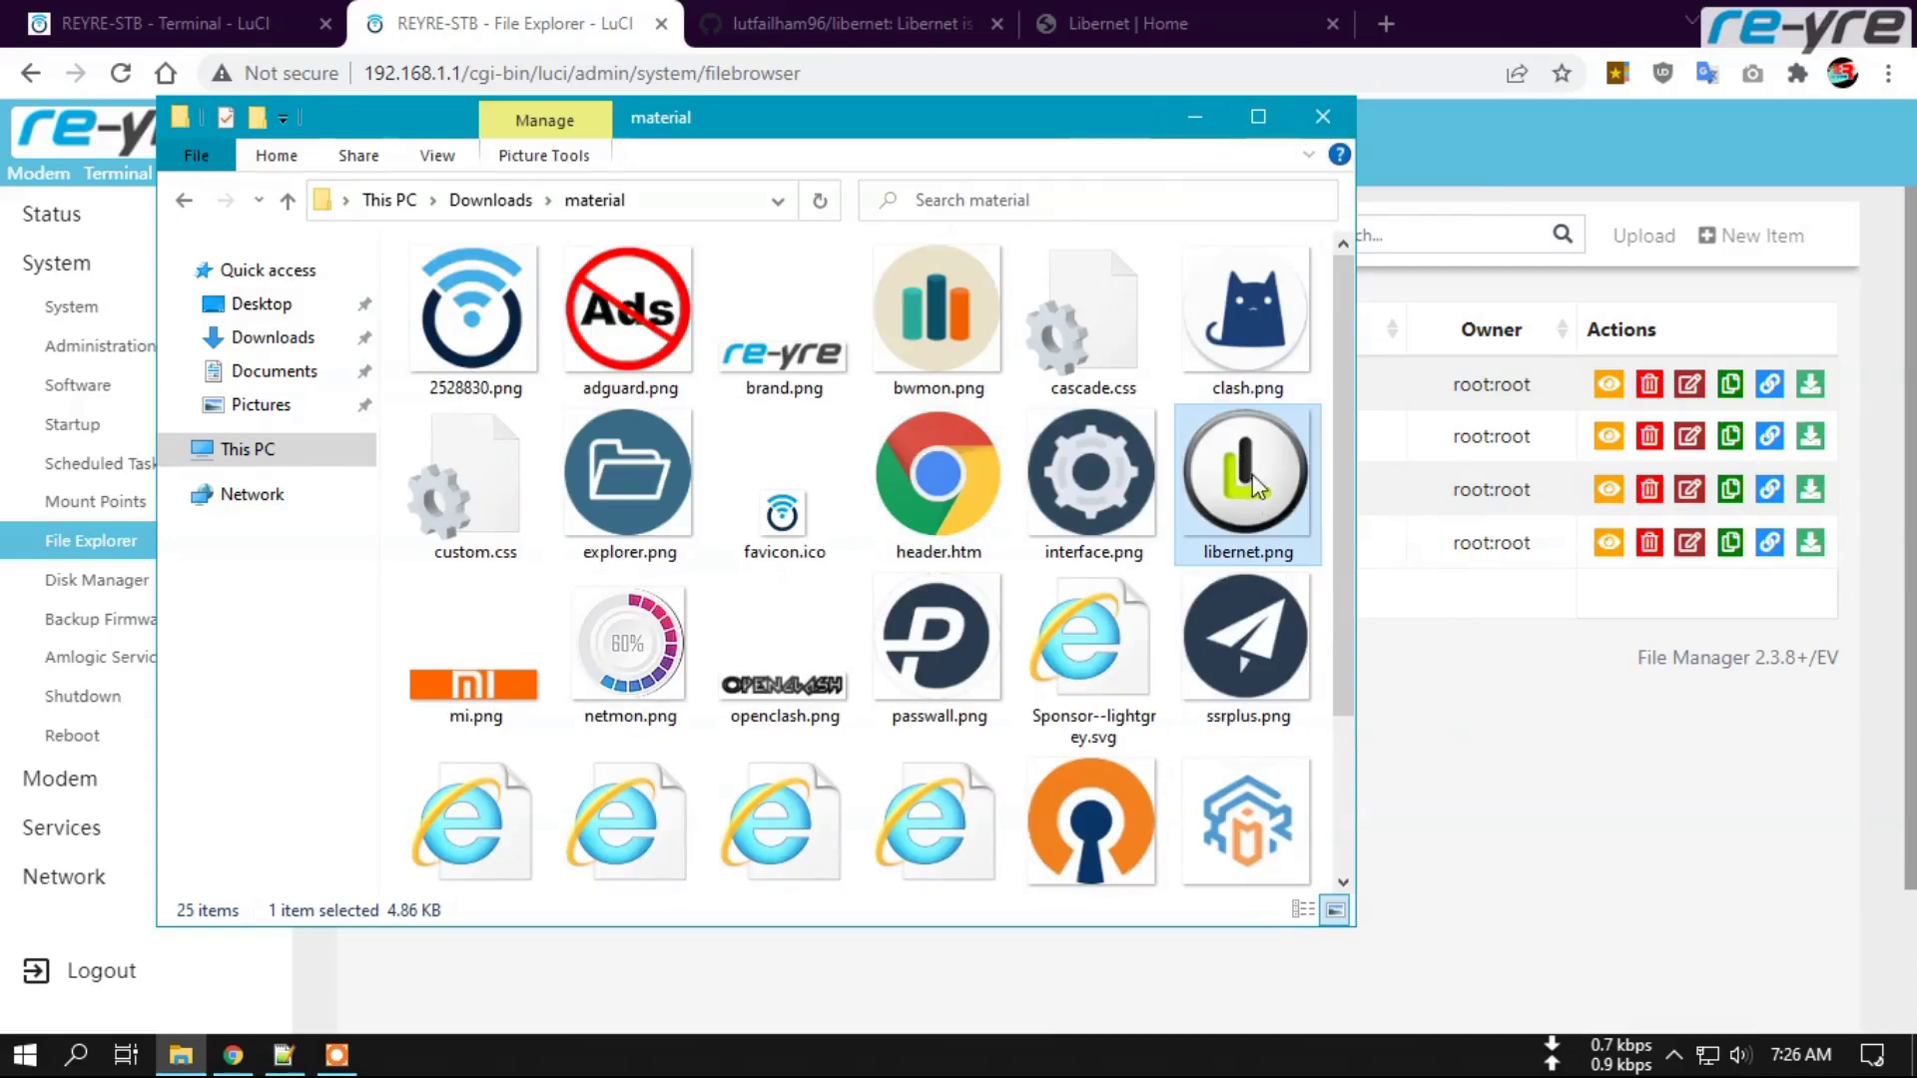
left_click(1210, 114)
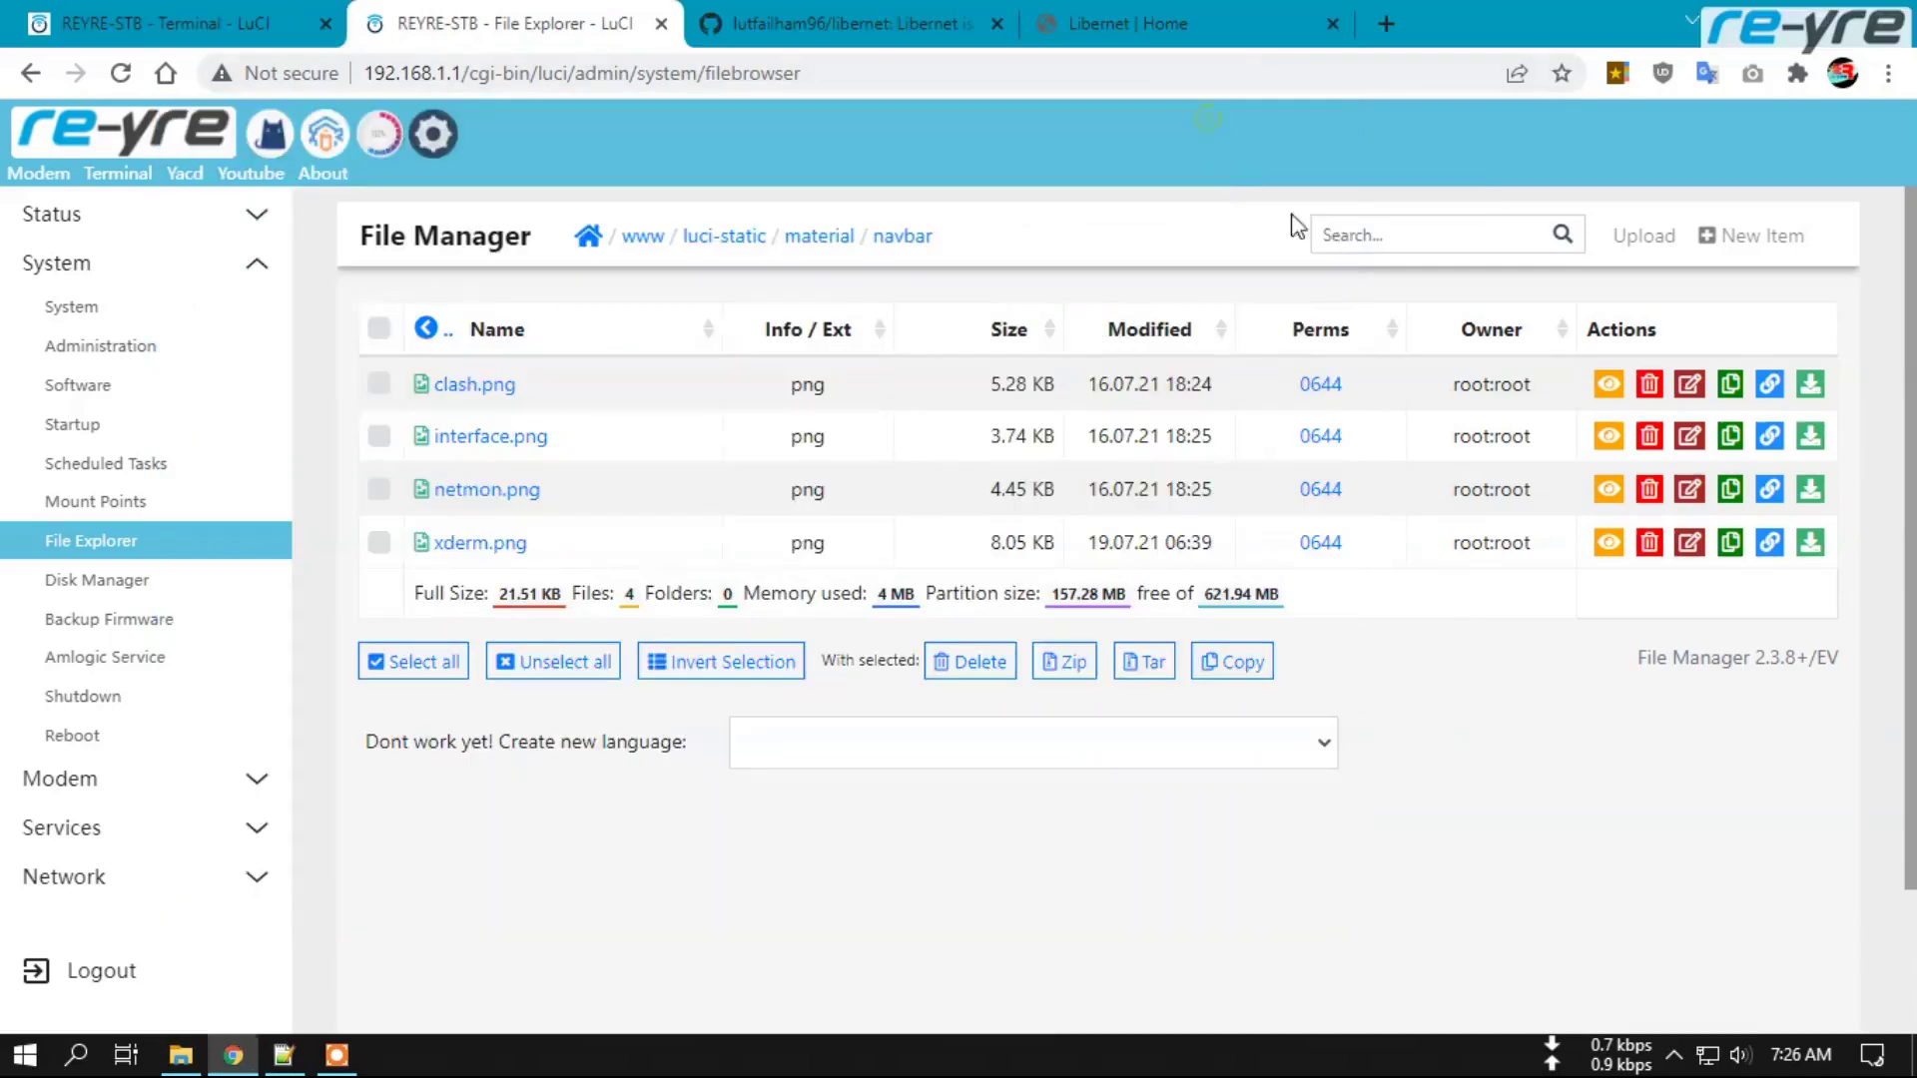
Upload libernet.png from Downloads\material into the navbar folder and return to its file list.
left_click(1627, 240)
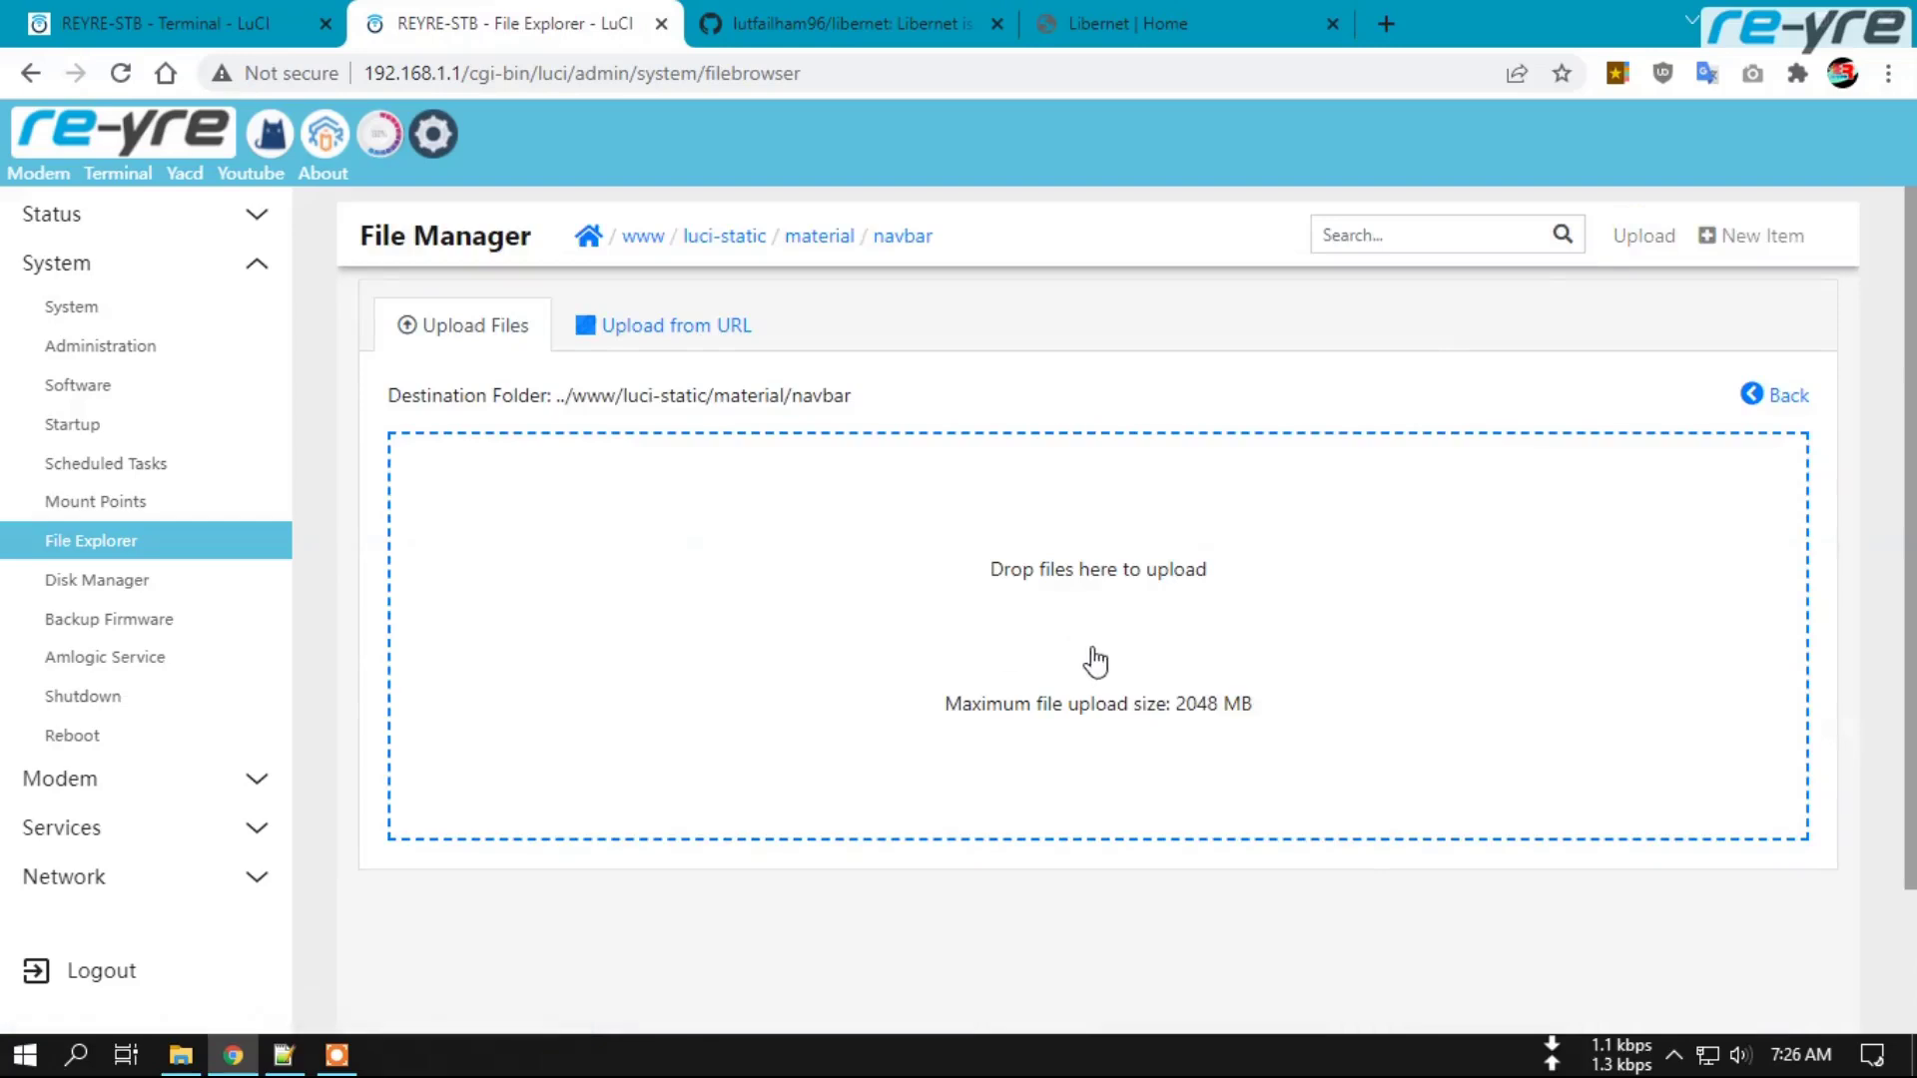
left_click(1095, 649)
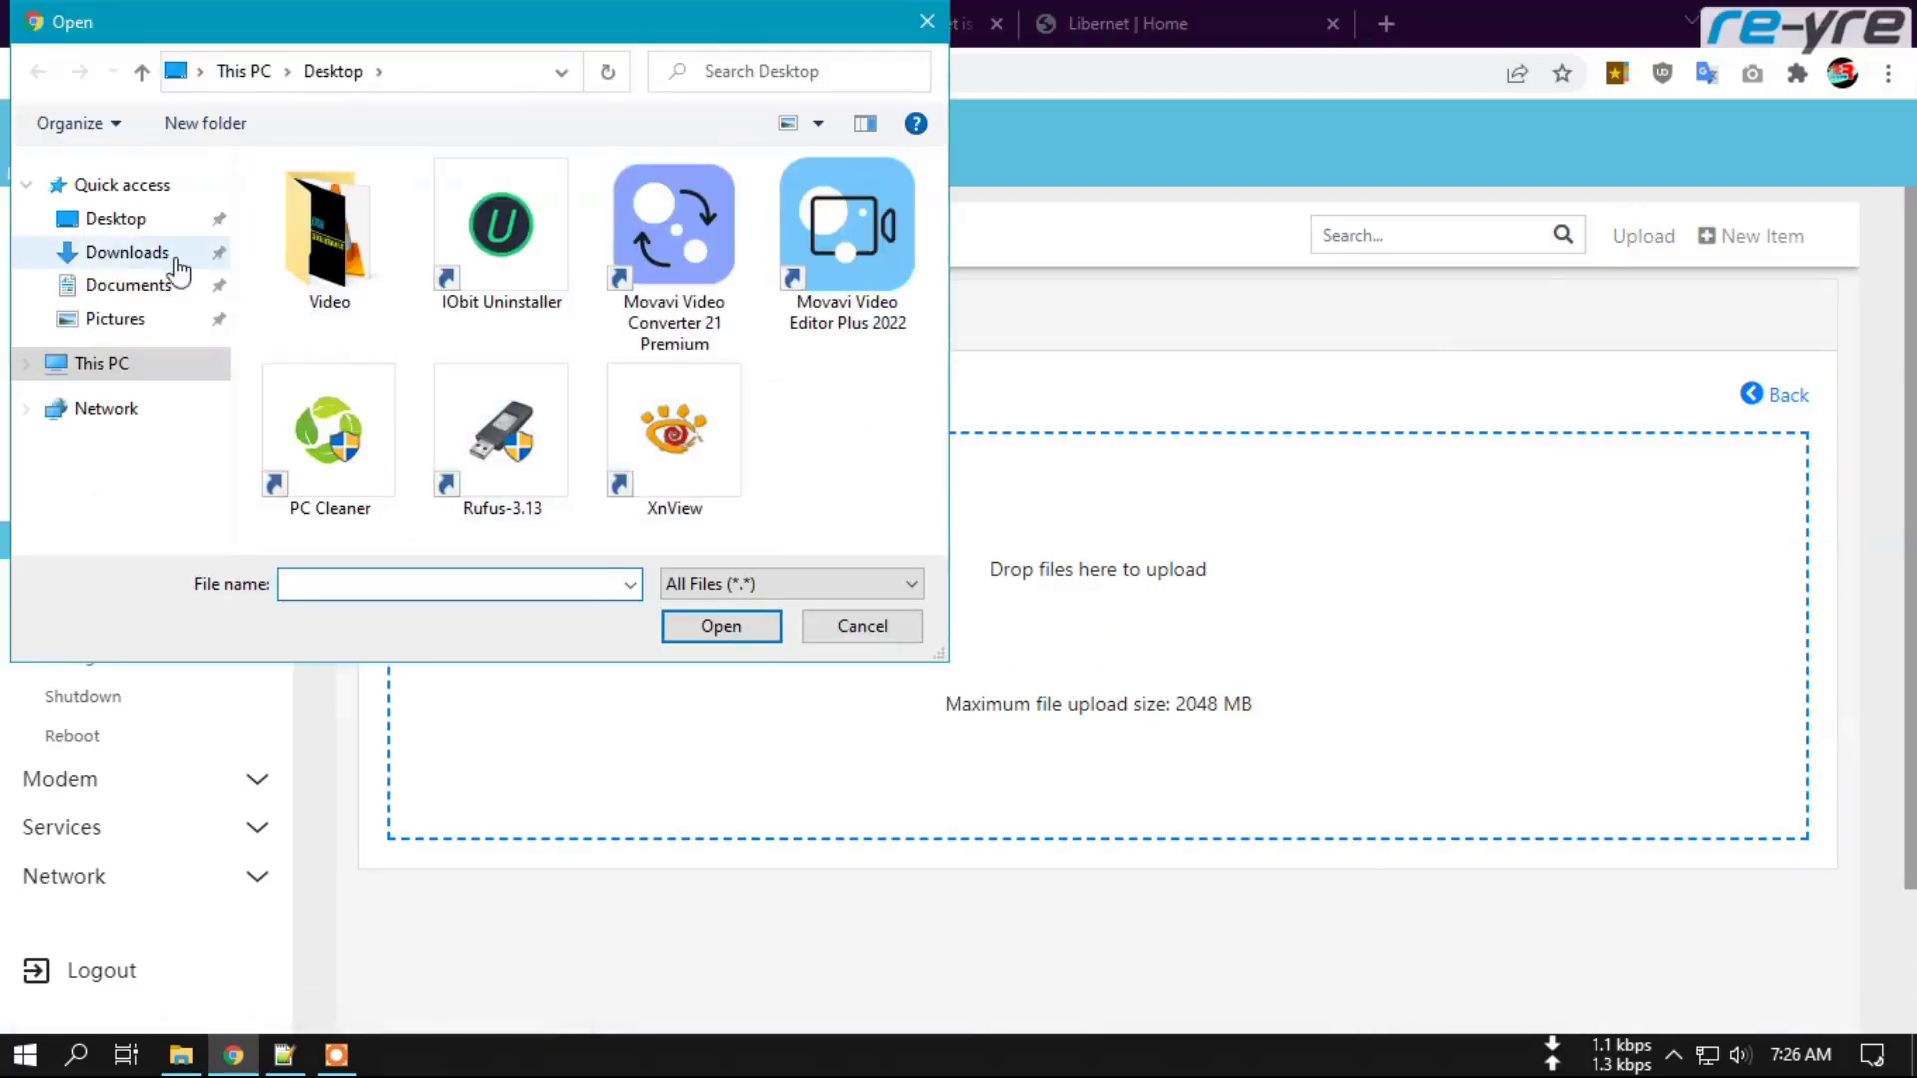
left_click(128, 249)
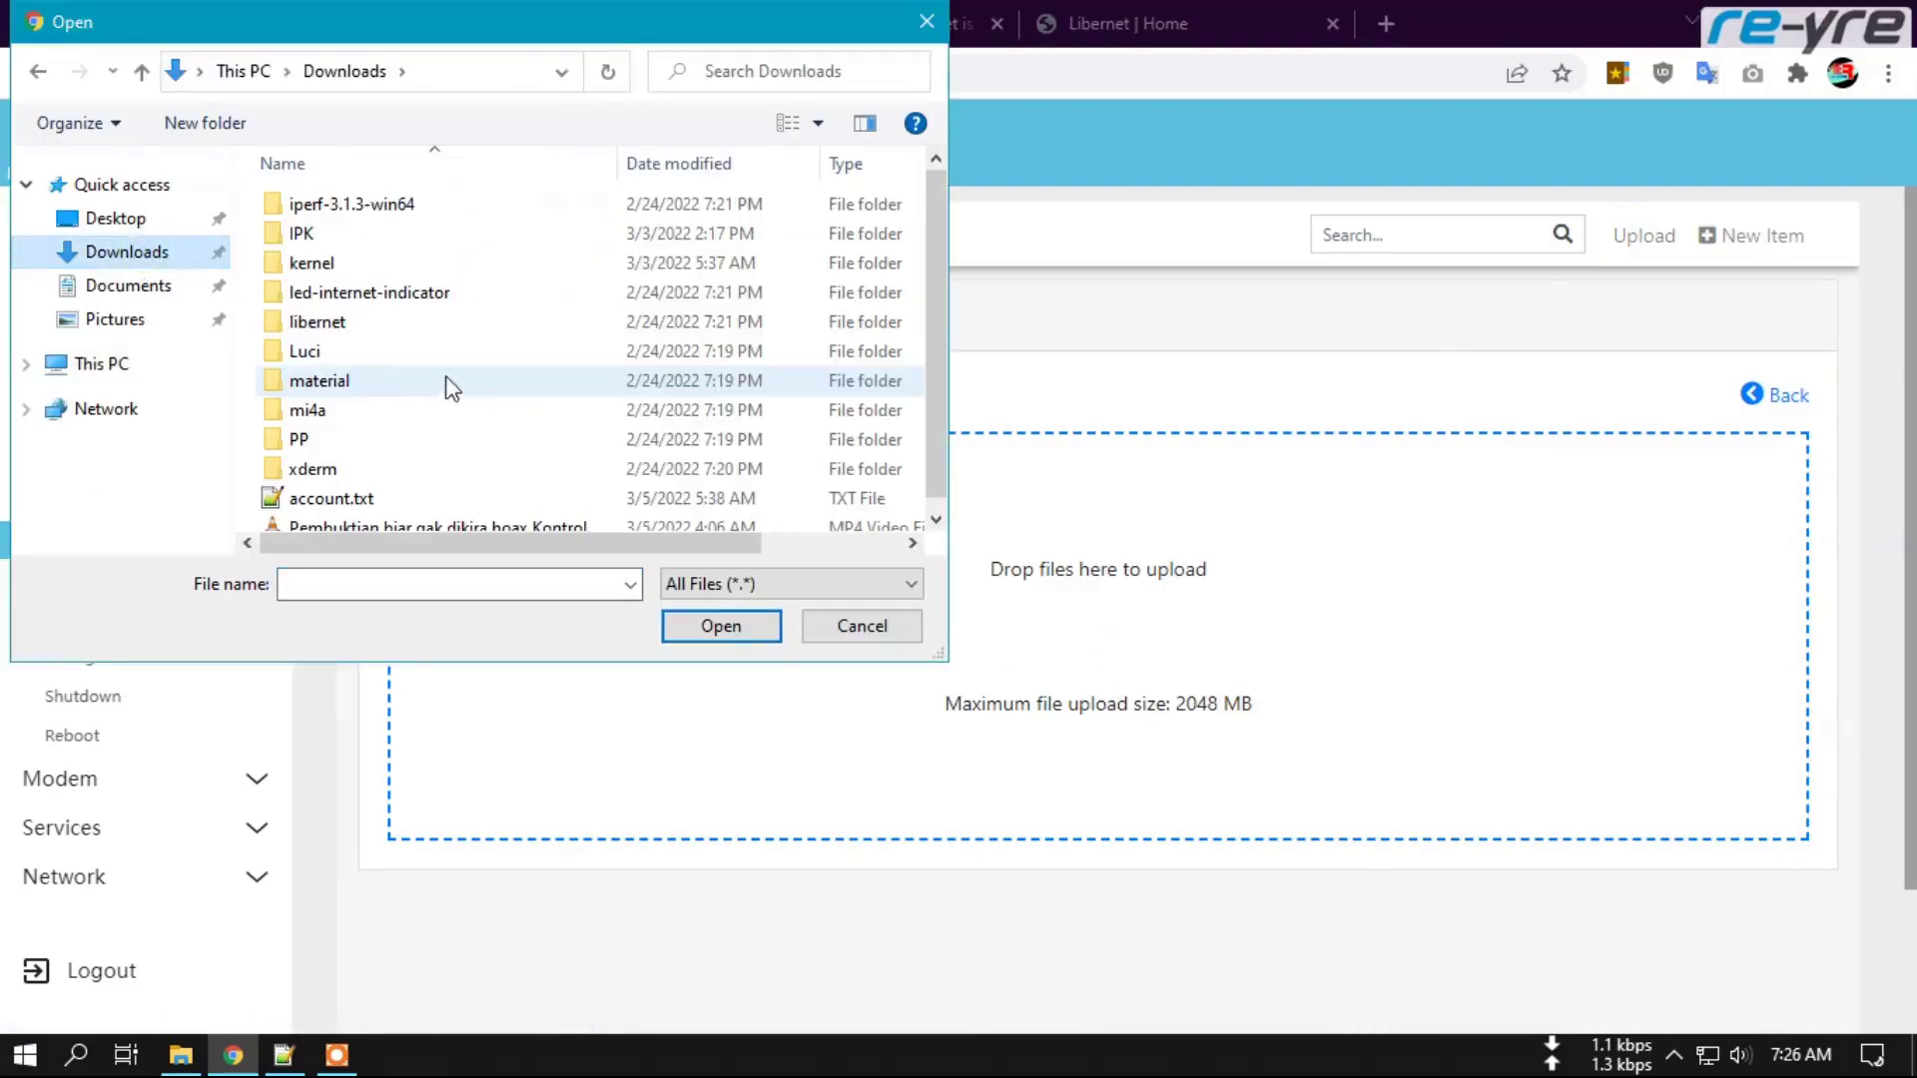
double_click(324, 381)
scroll(860, 416, "down", 1)
left_click(834, 454)
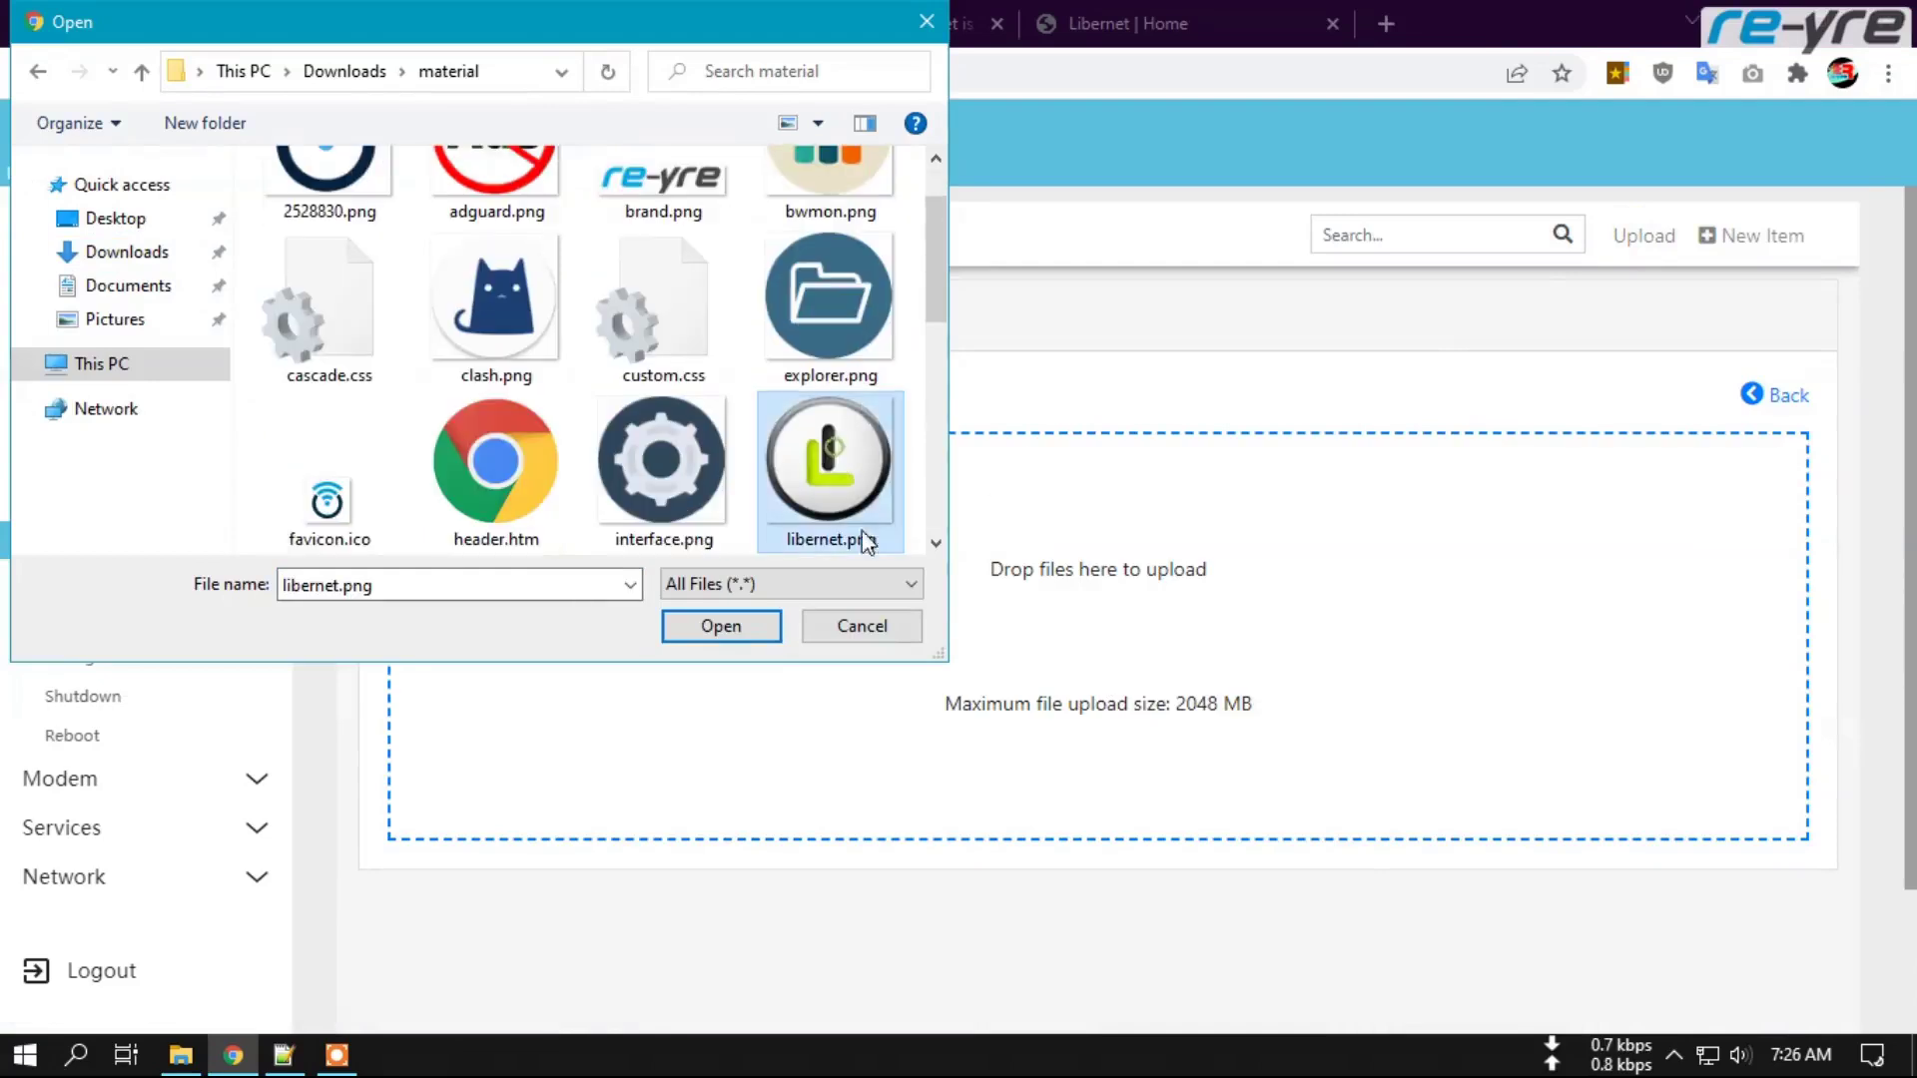
left_click(719, 626)
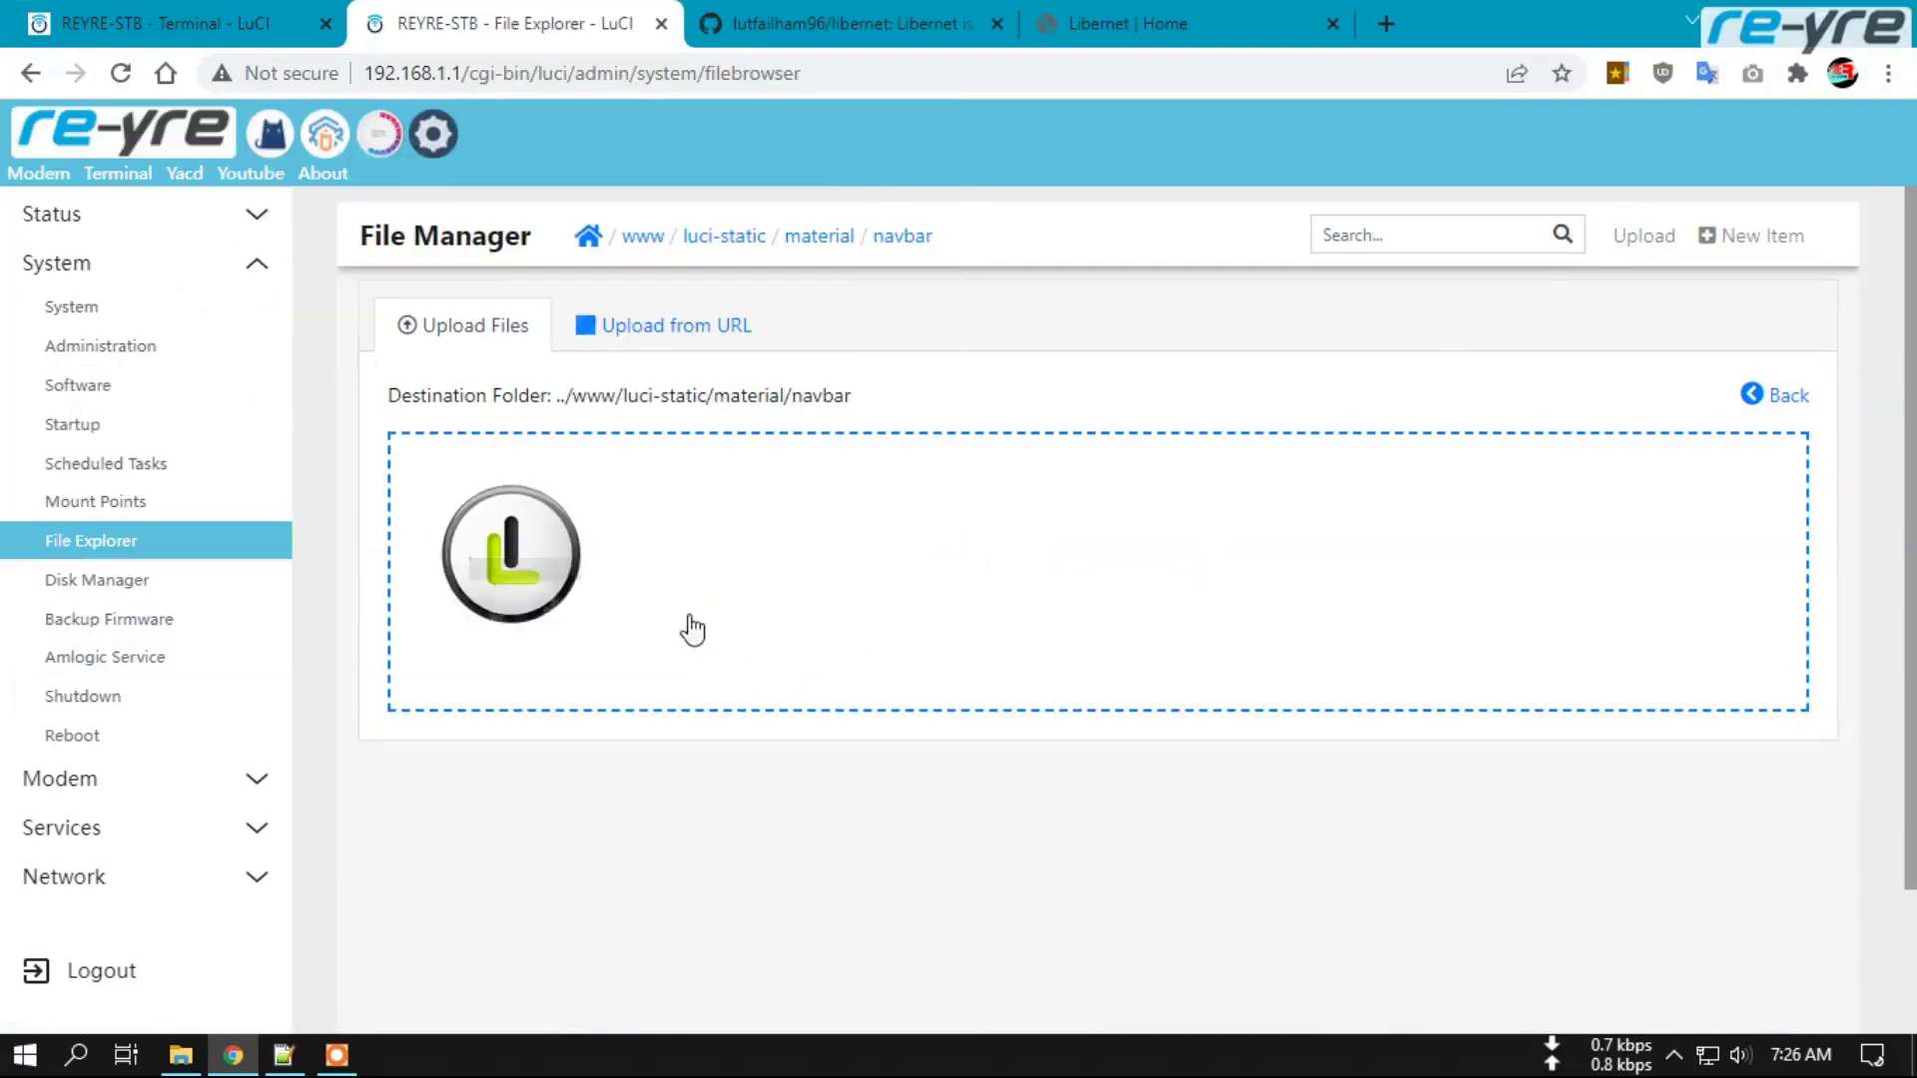
left_click(889, 239)
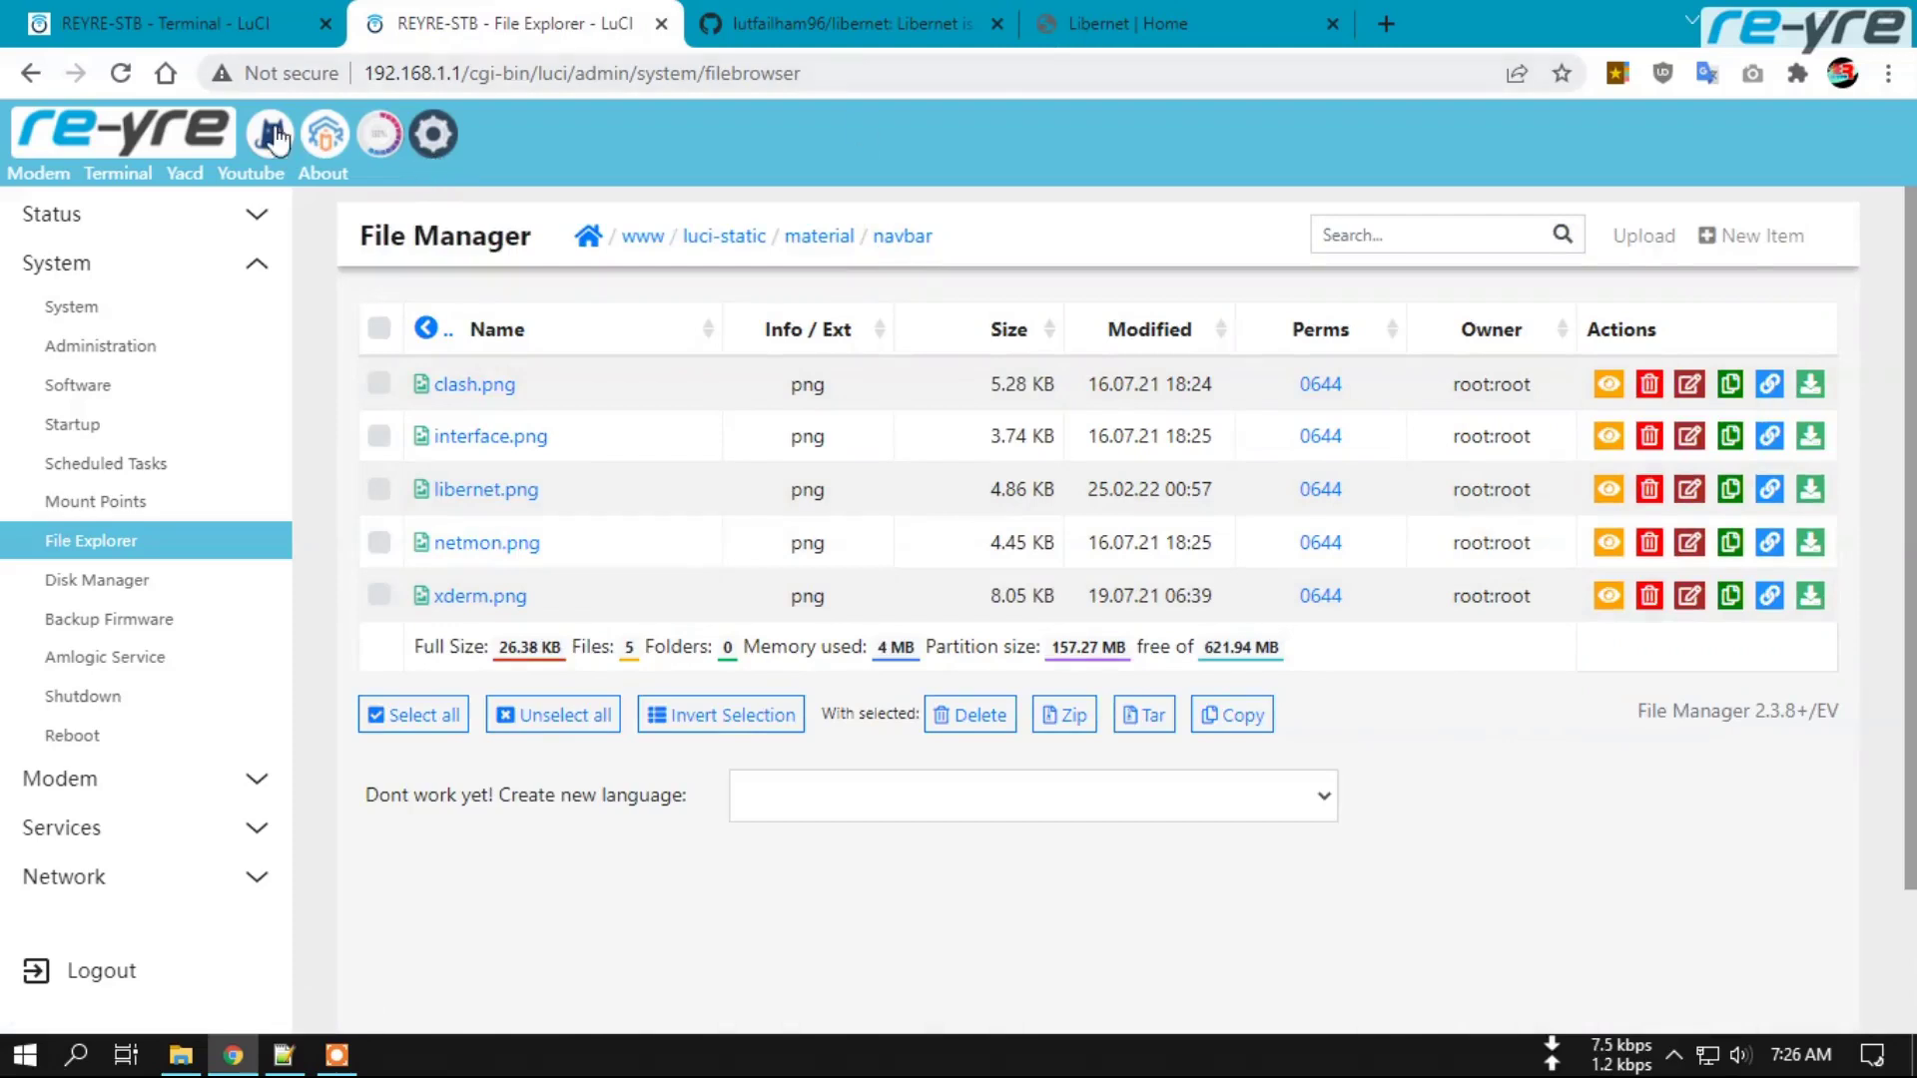
Clear the browser cache, reload LuCI's status overview in a fresh tab, and open Libernet from the navbar.
key("ctrl+shift+Delete")
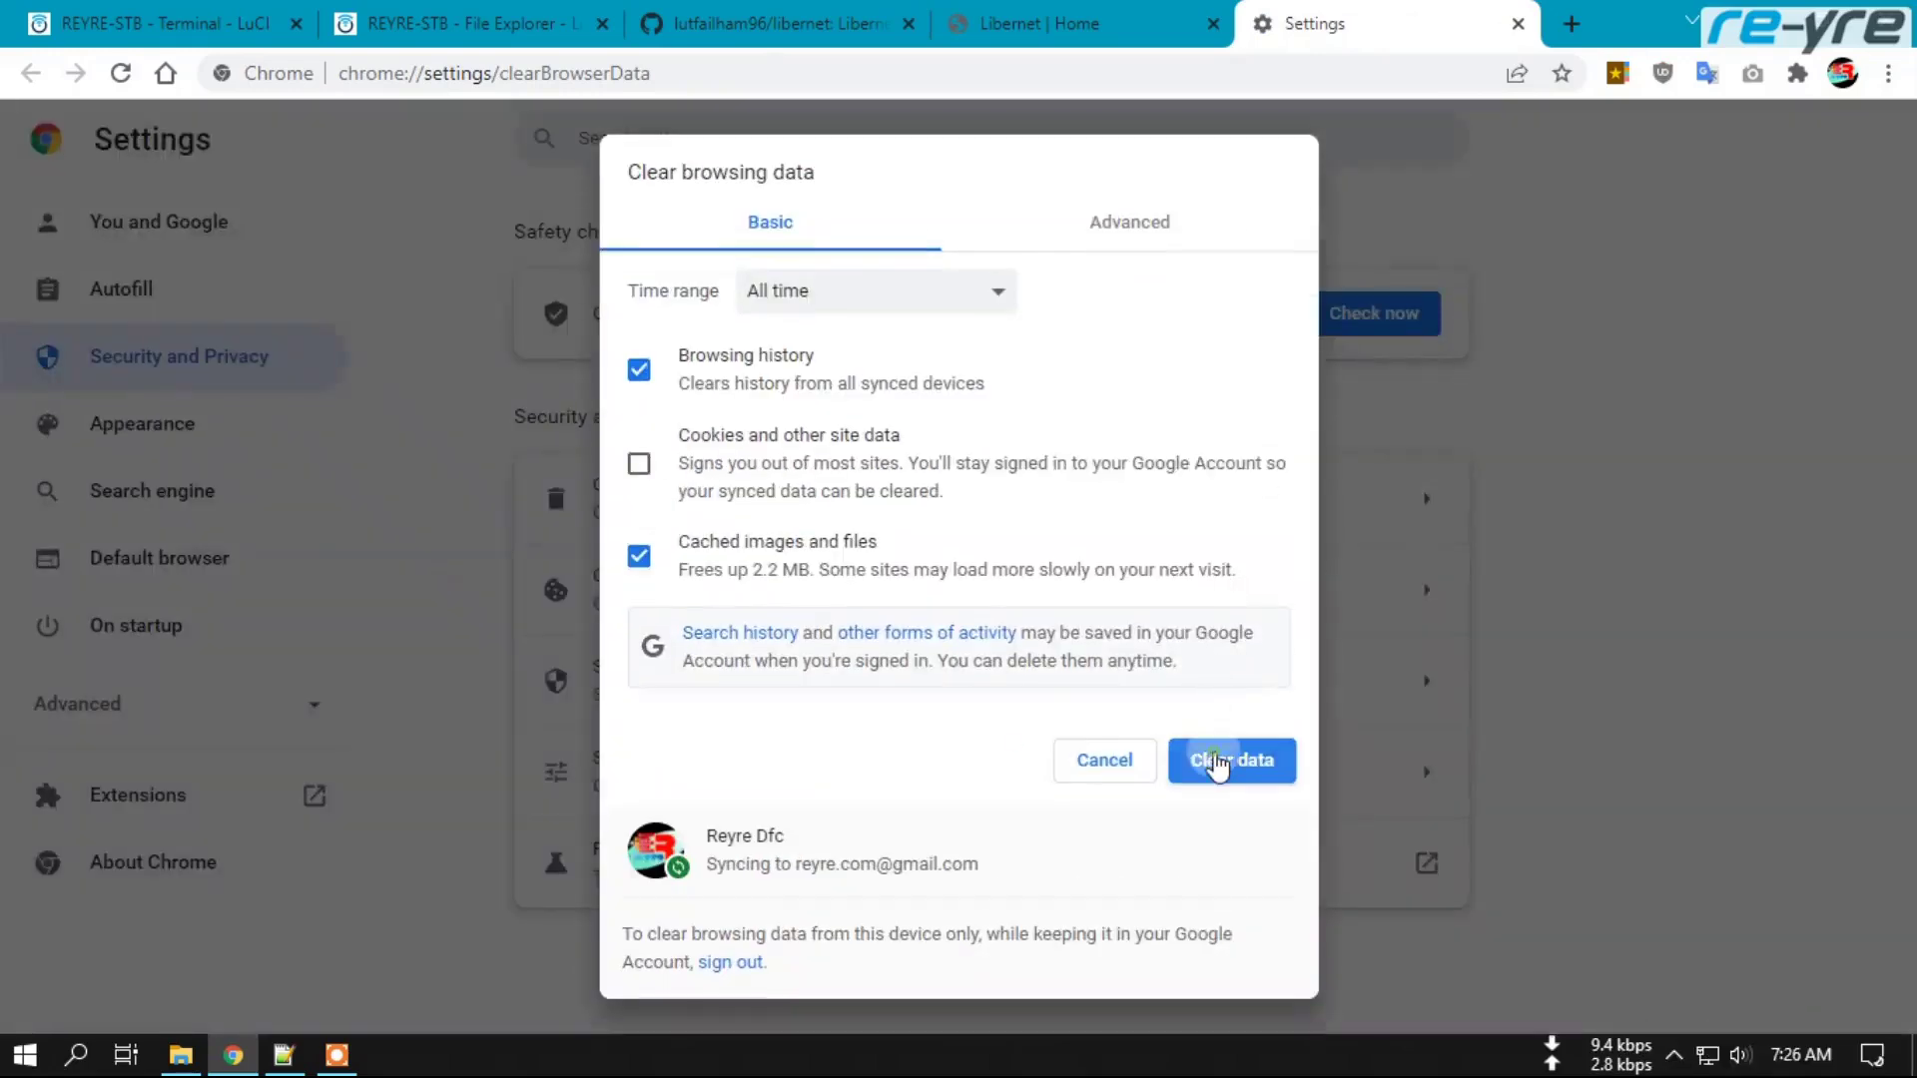
left_click(1224, 761)
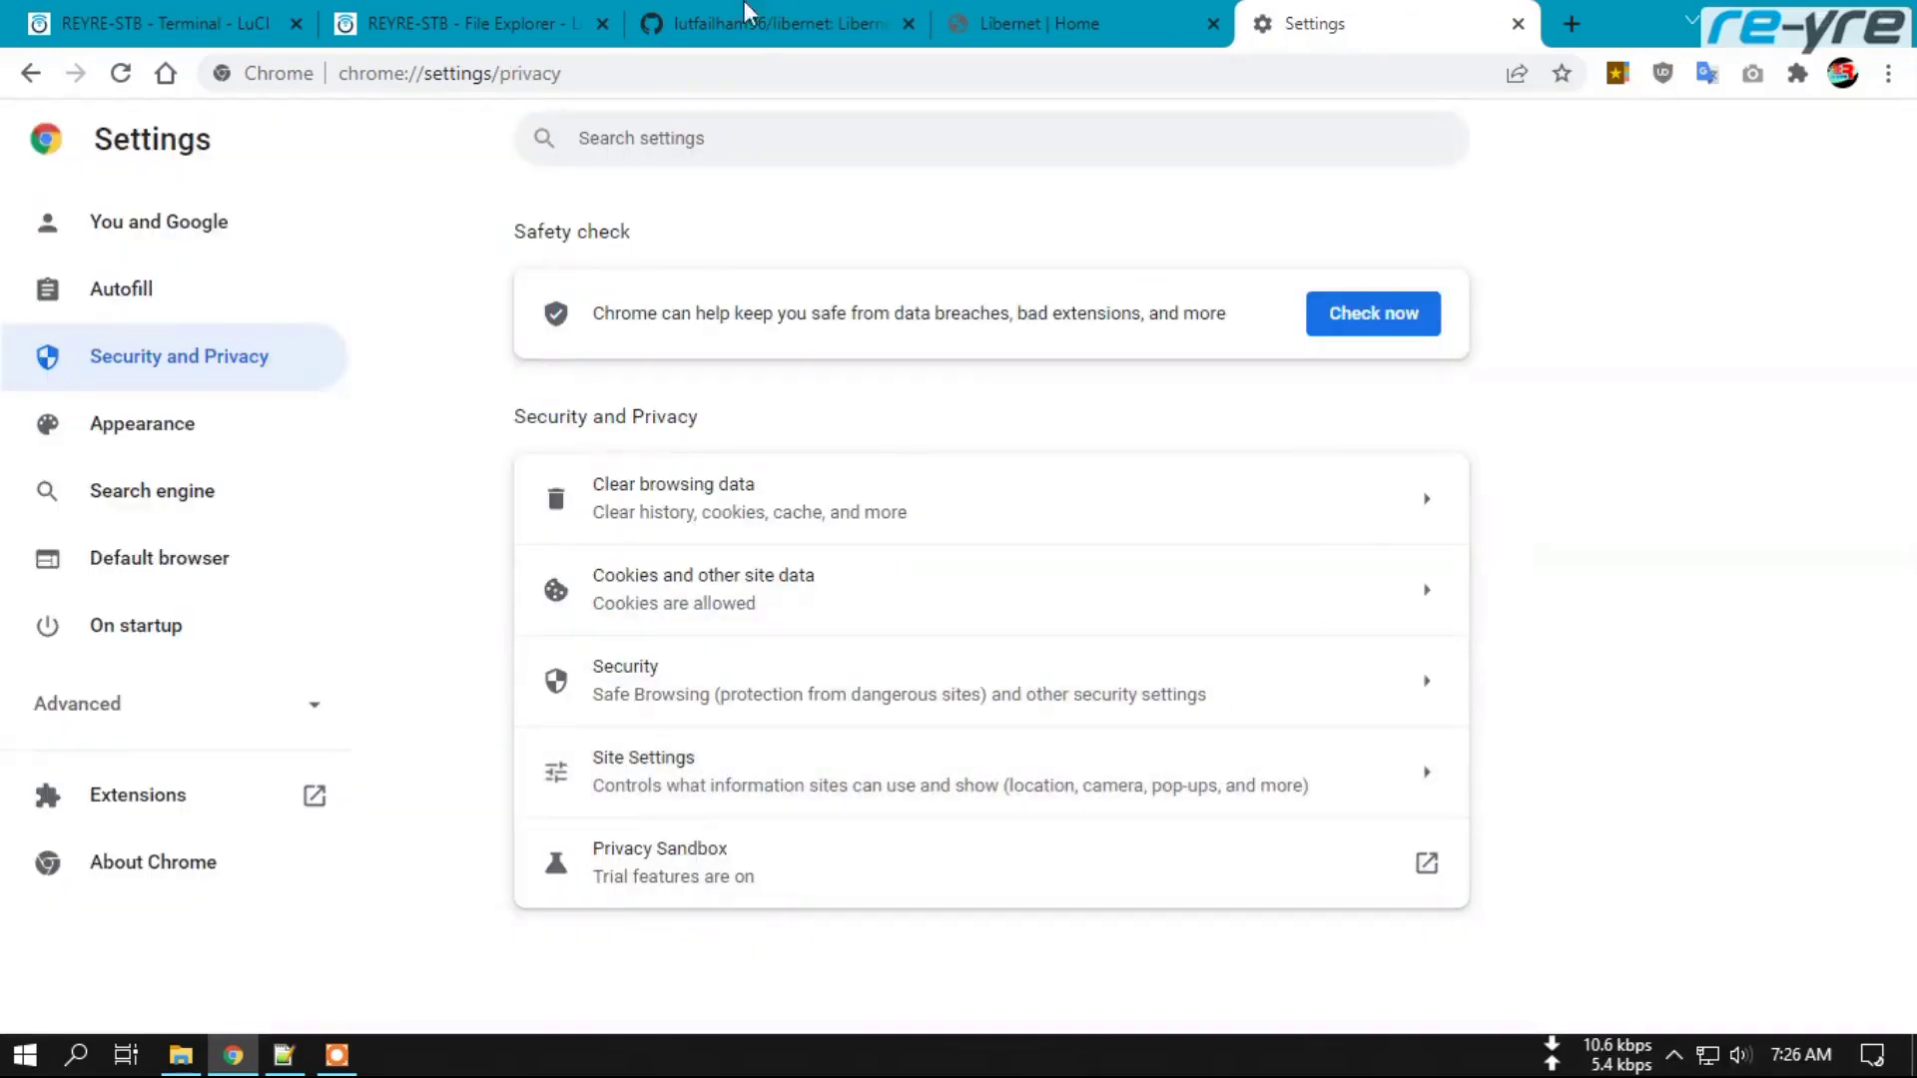
left_click(452, 18)
right_click(152, 142)
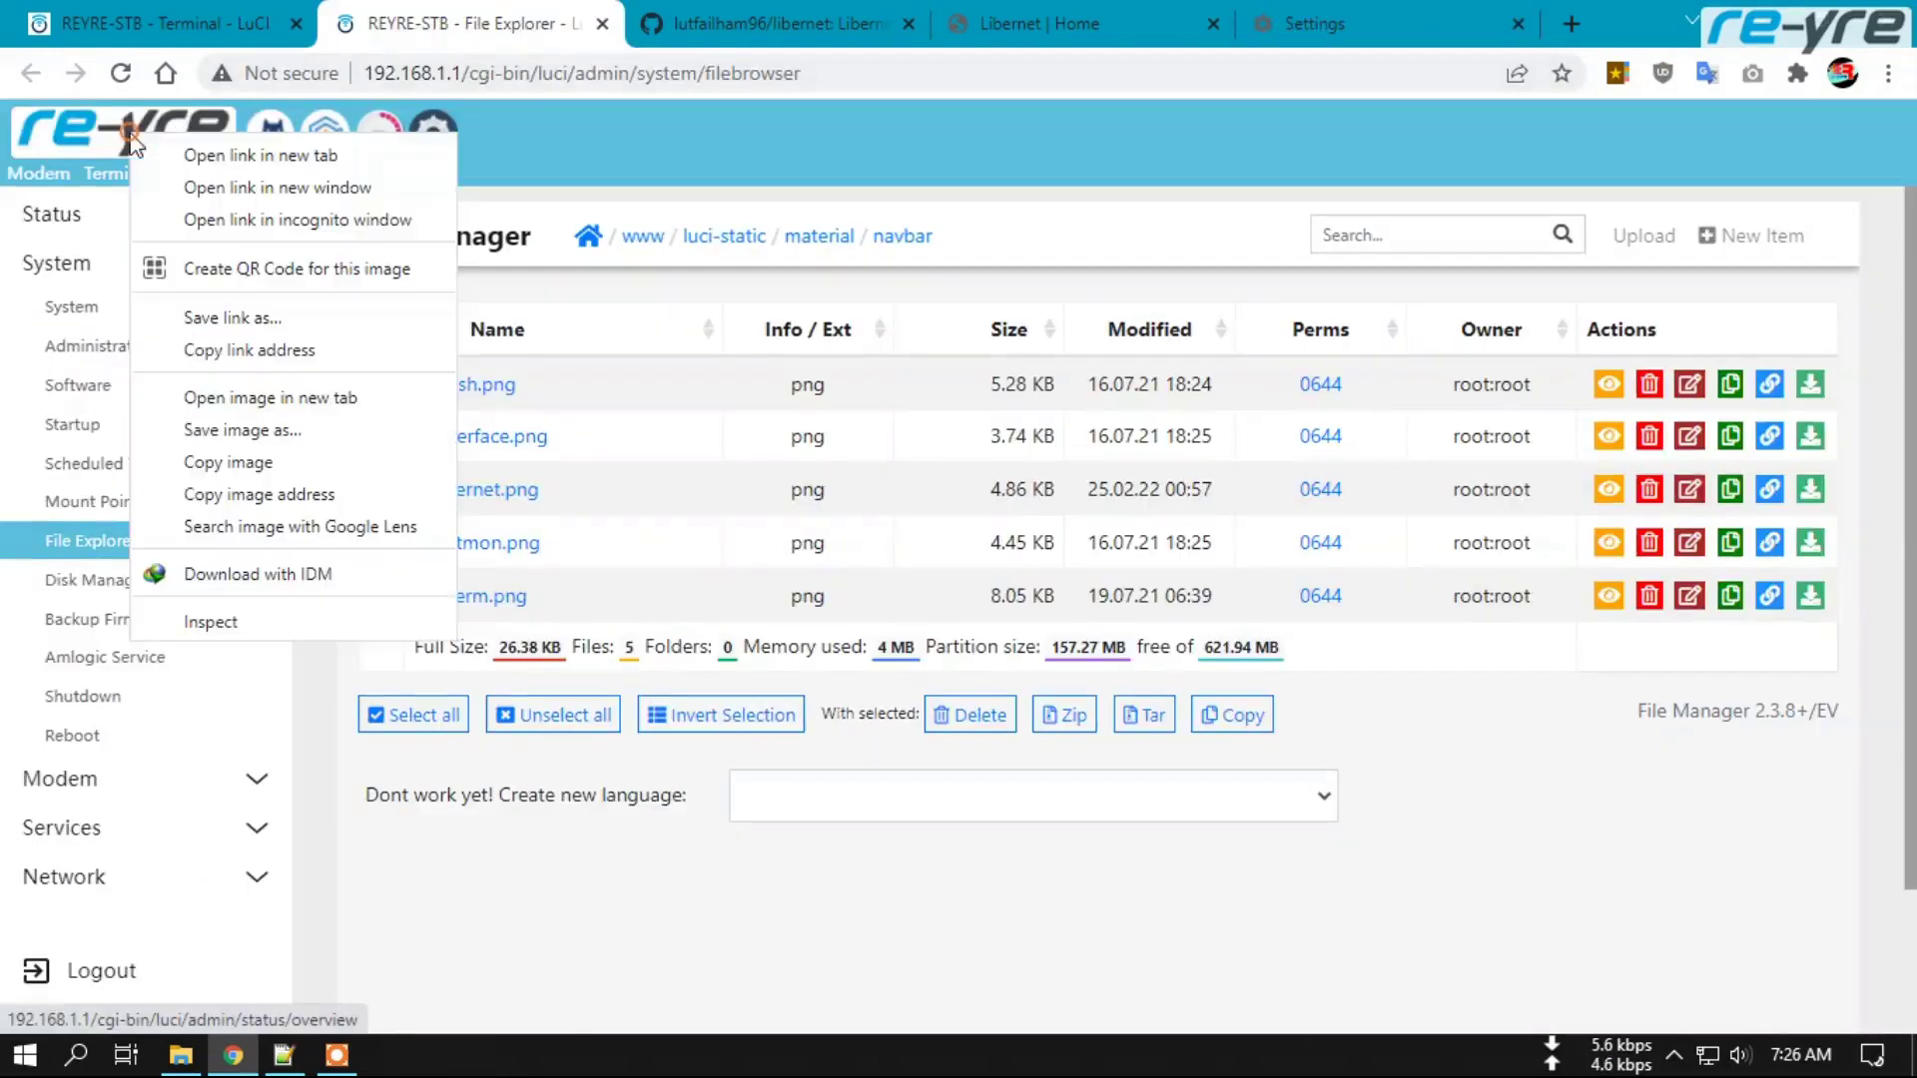
left_click(169, 154)
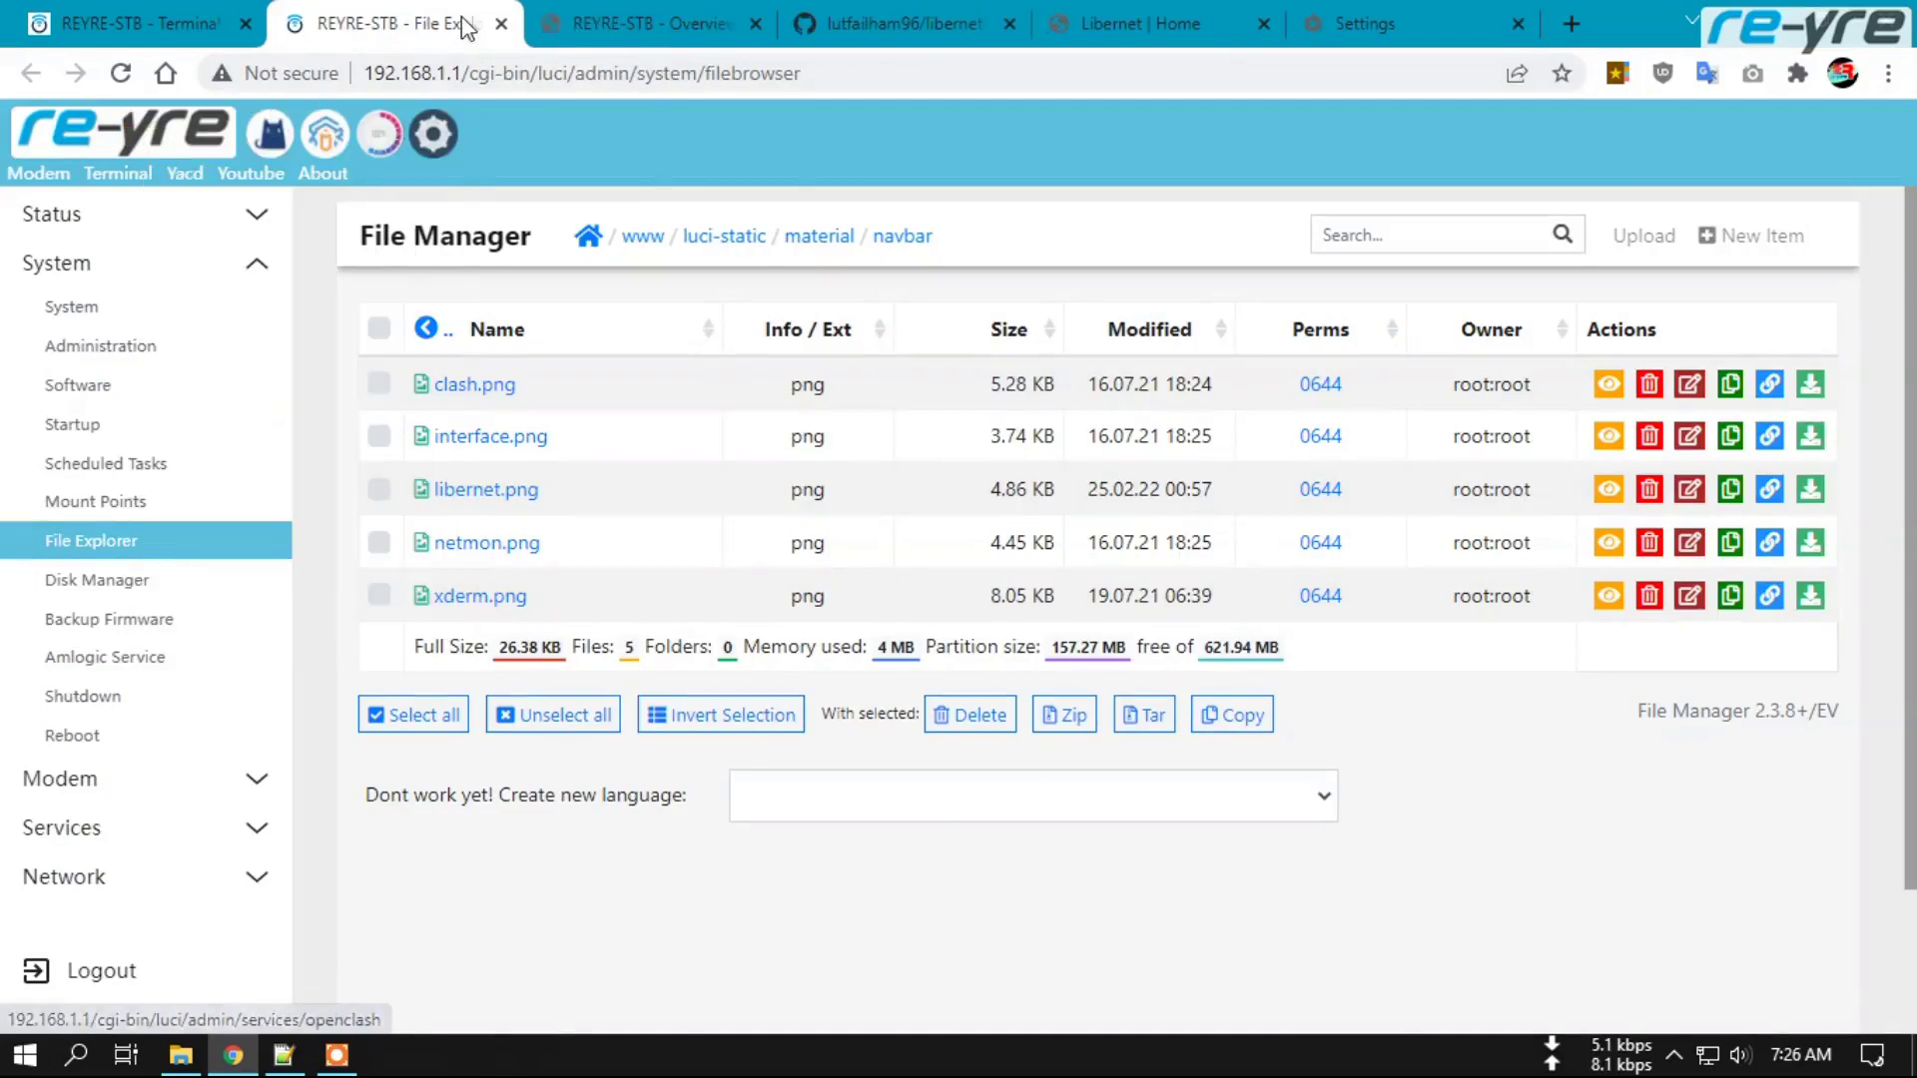
left_click(610, 36)
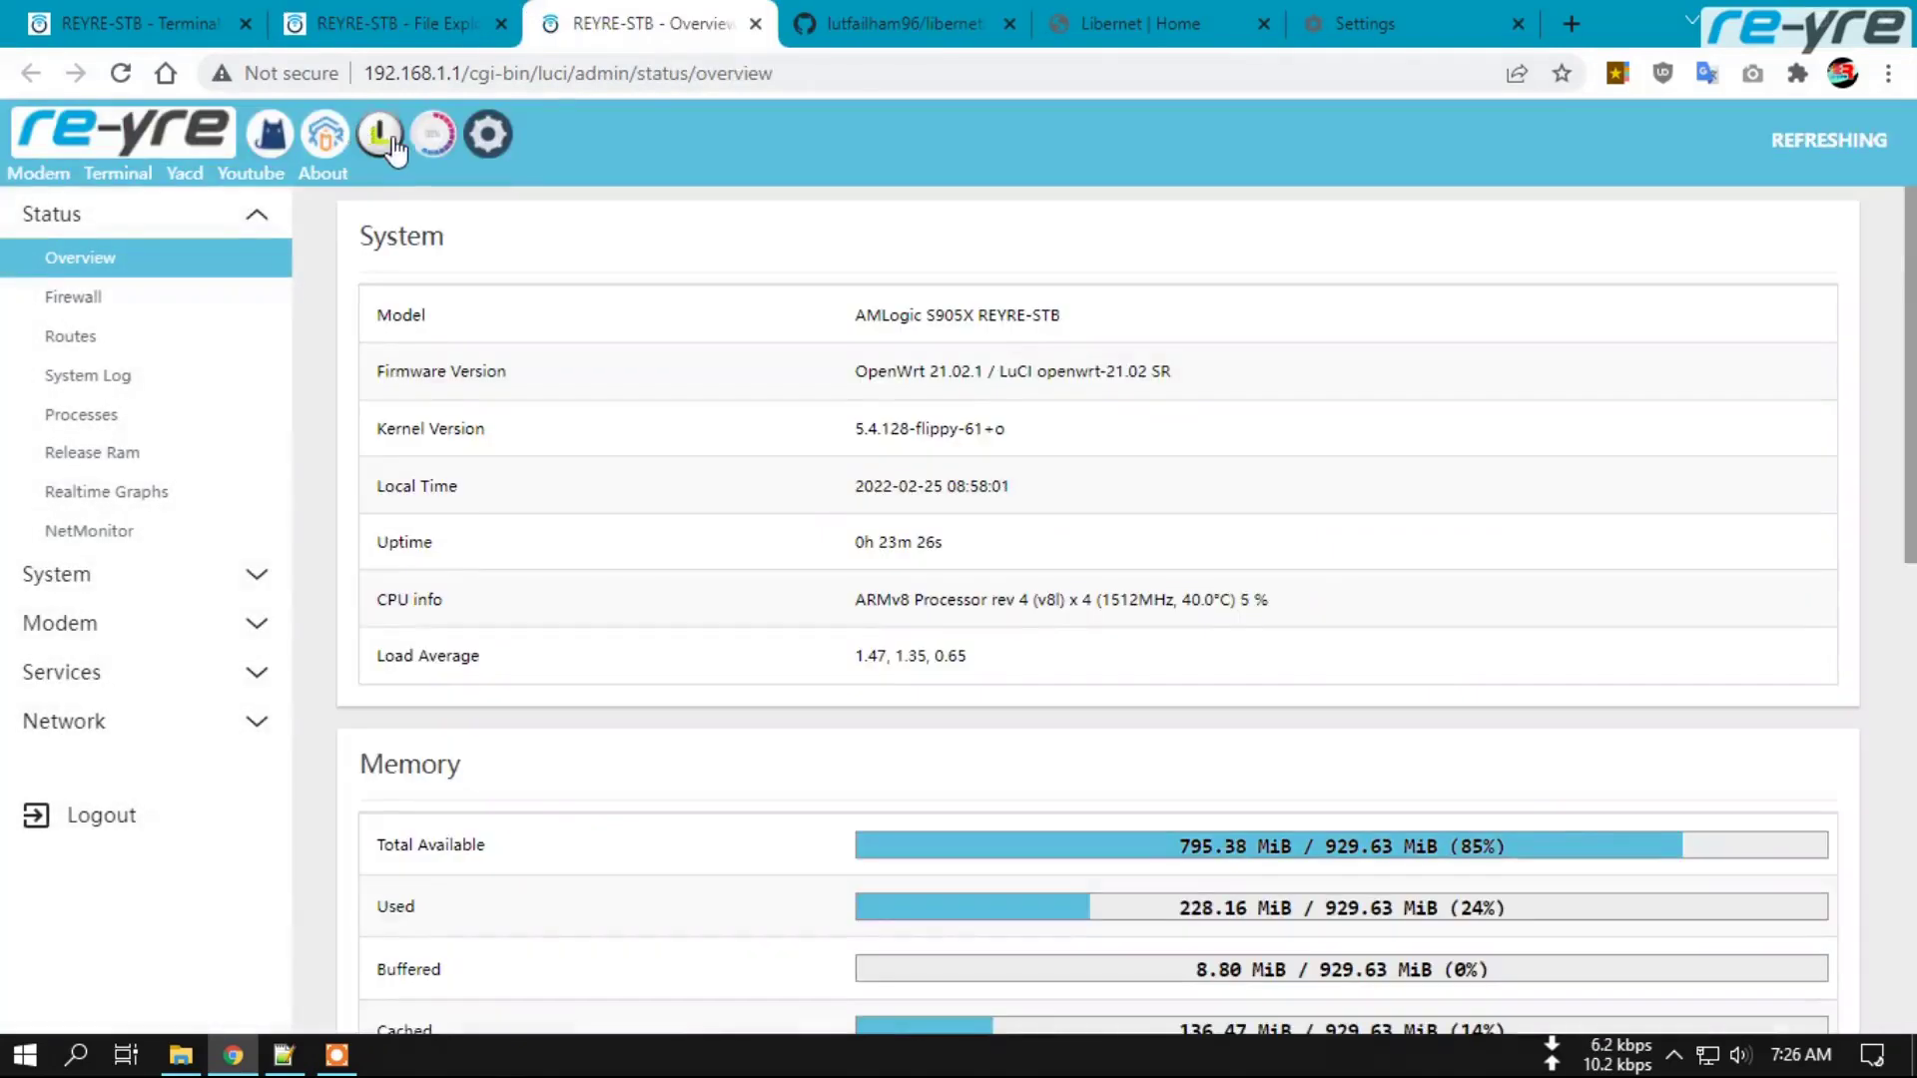
left_click(501, 23)
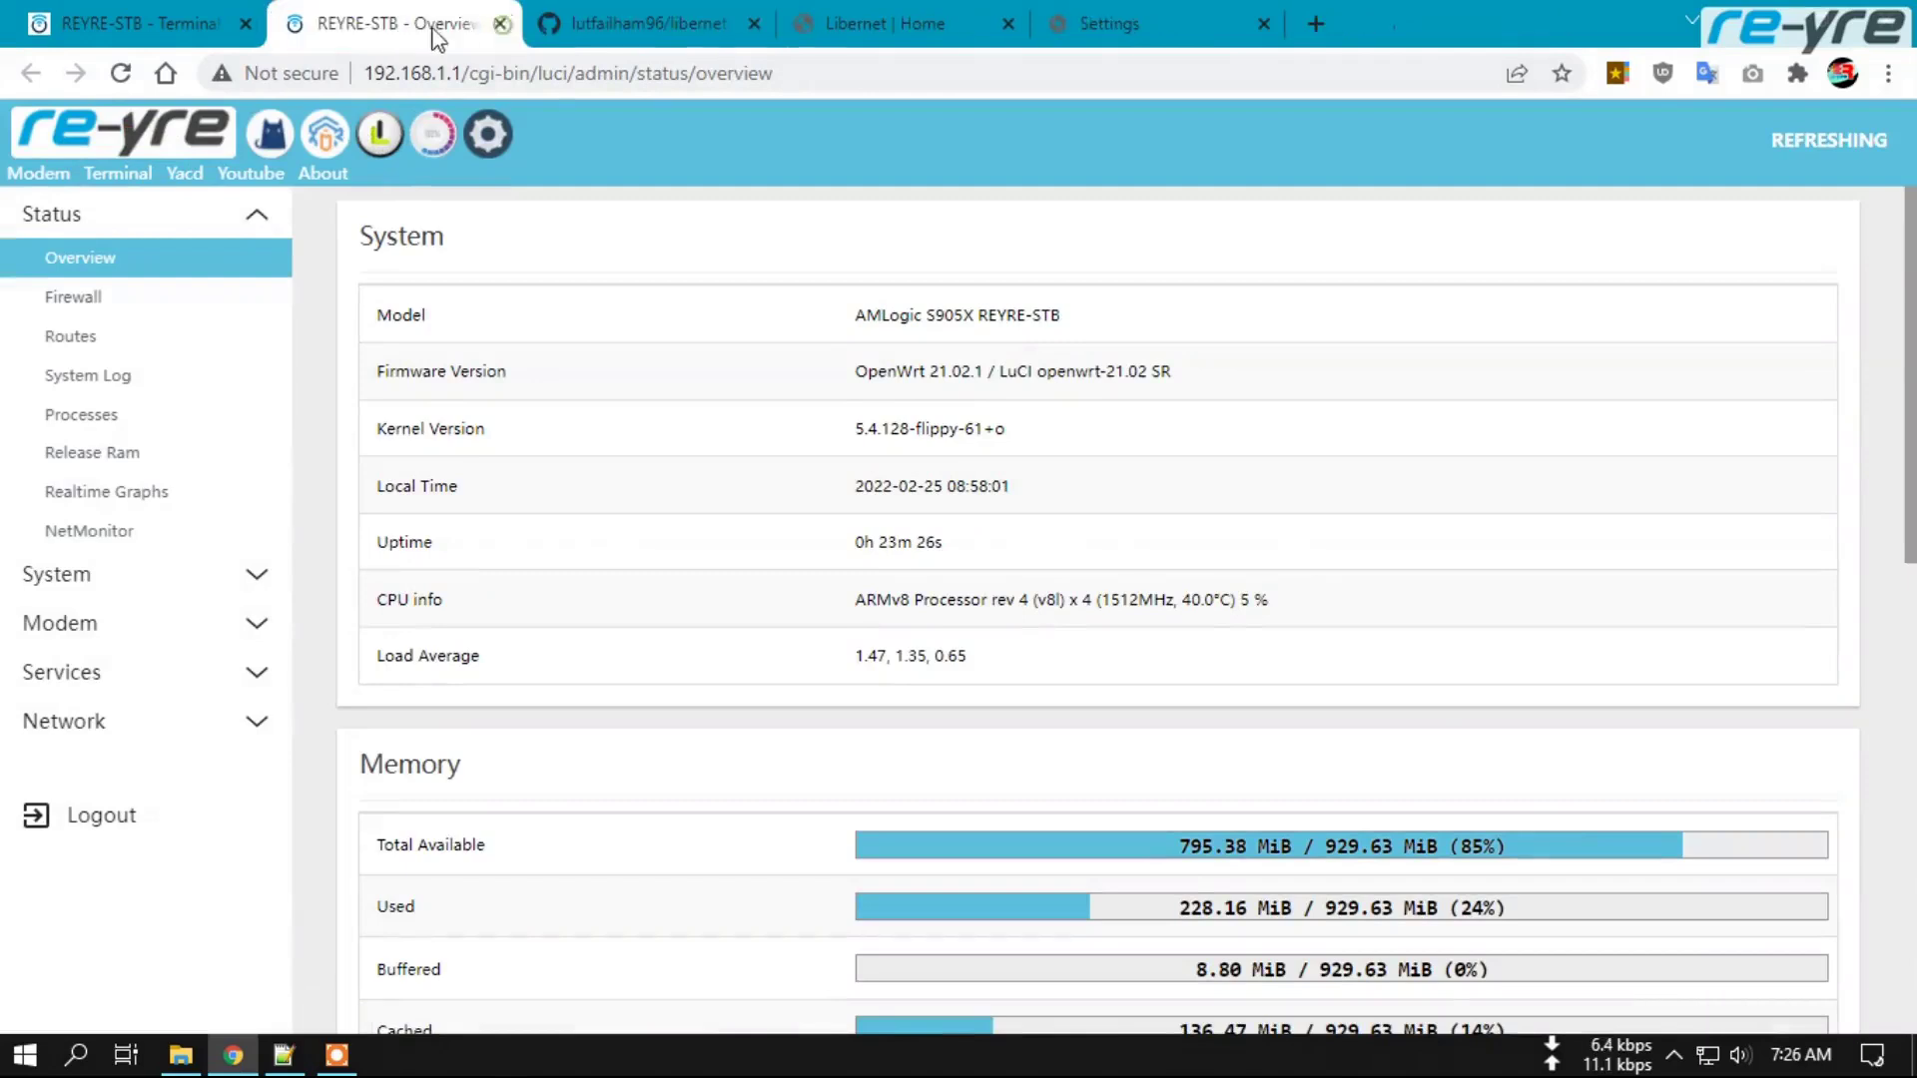
left_click(381, 136)
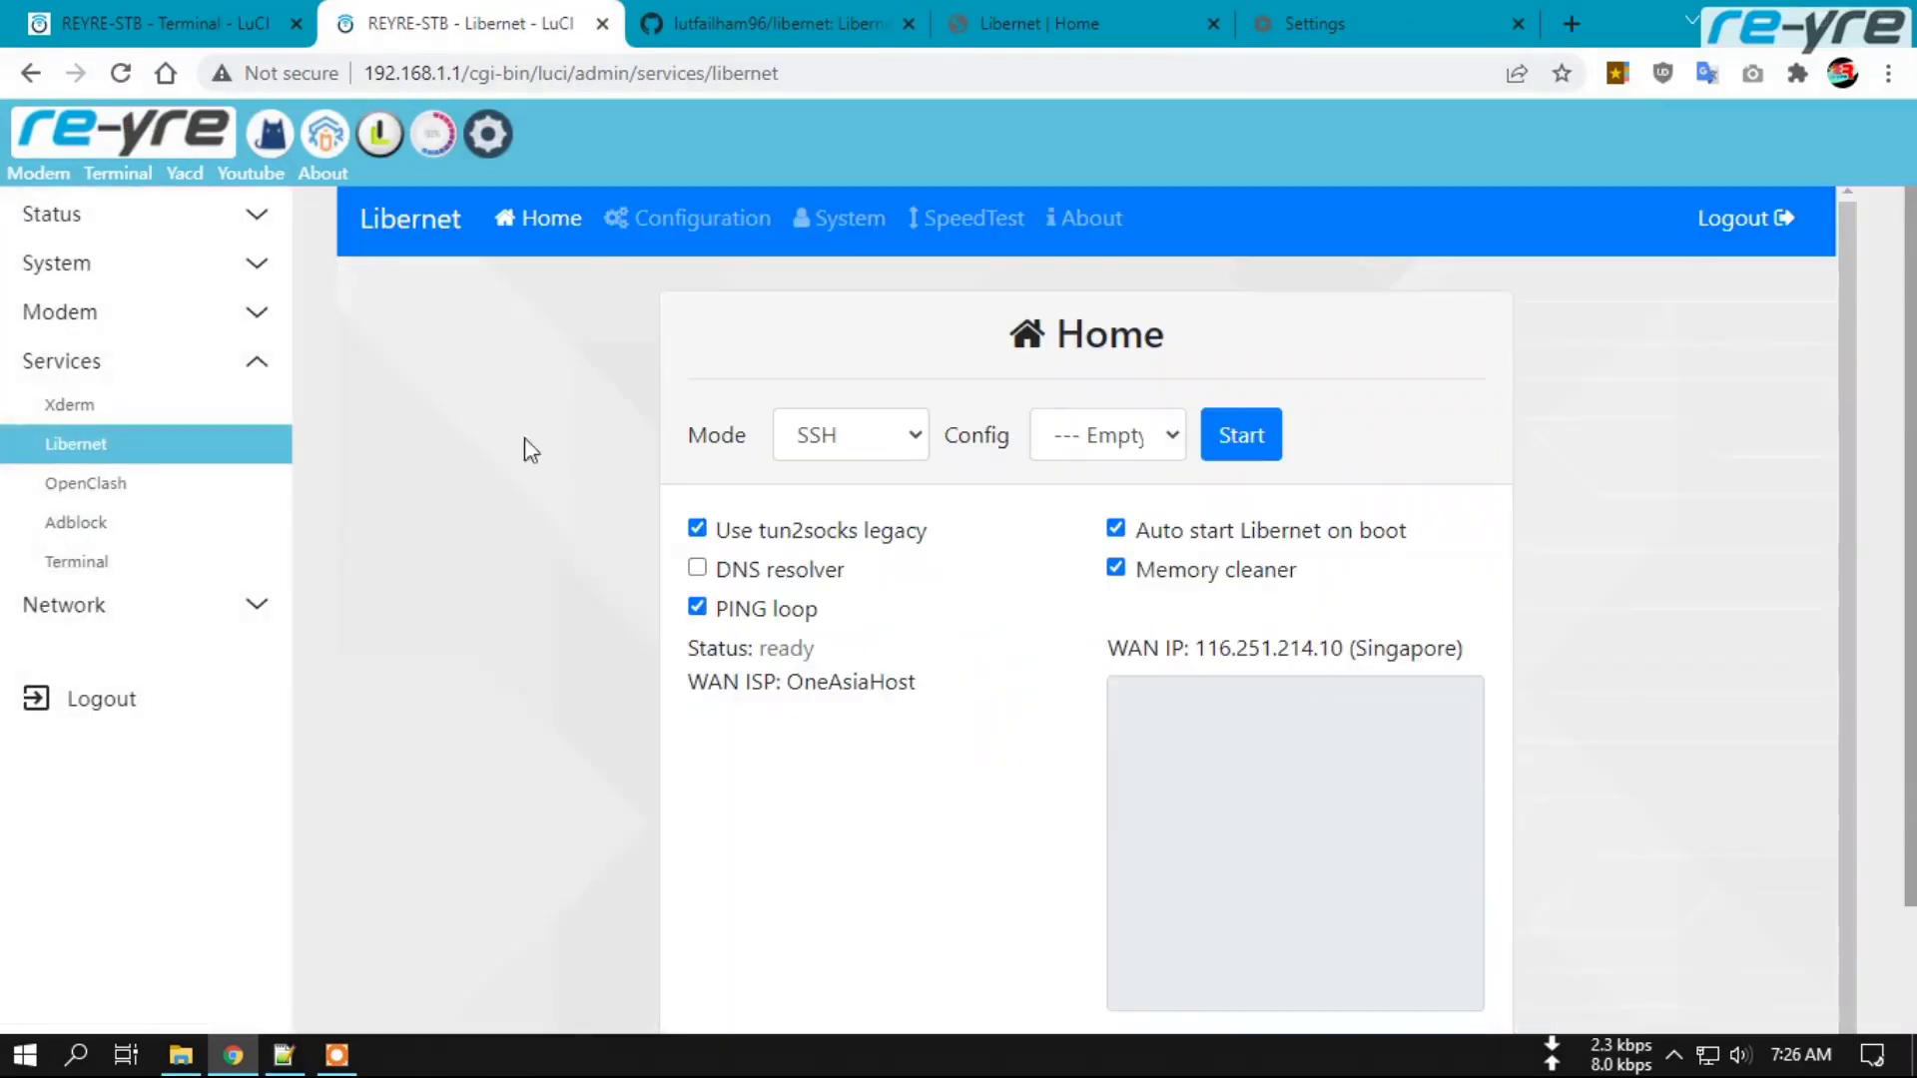
Log out of Libernet, reopen it to confirm the login form, then return to the Terminal tab.
left_click(1728, 222)
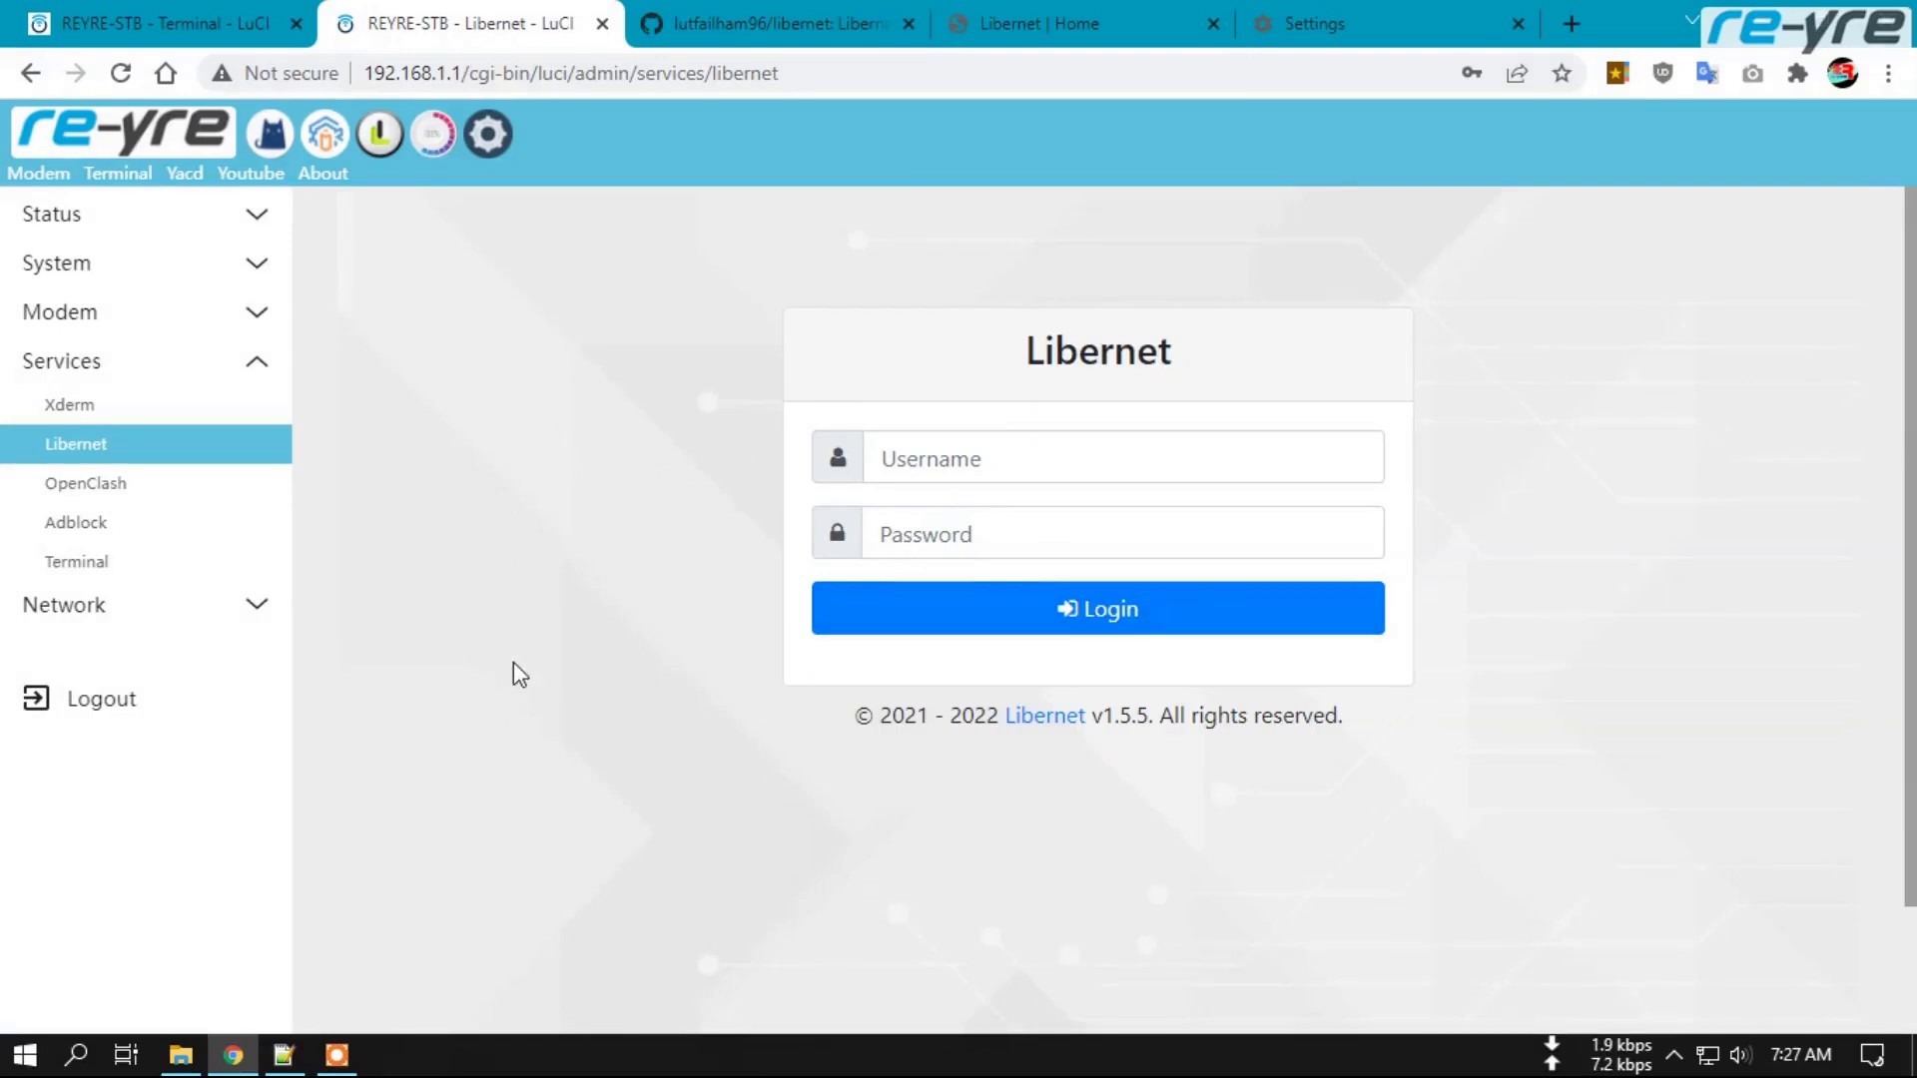
left_click(379, 132)
left_click(150, 22)
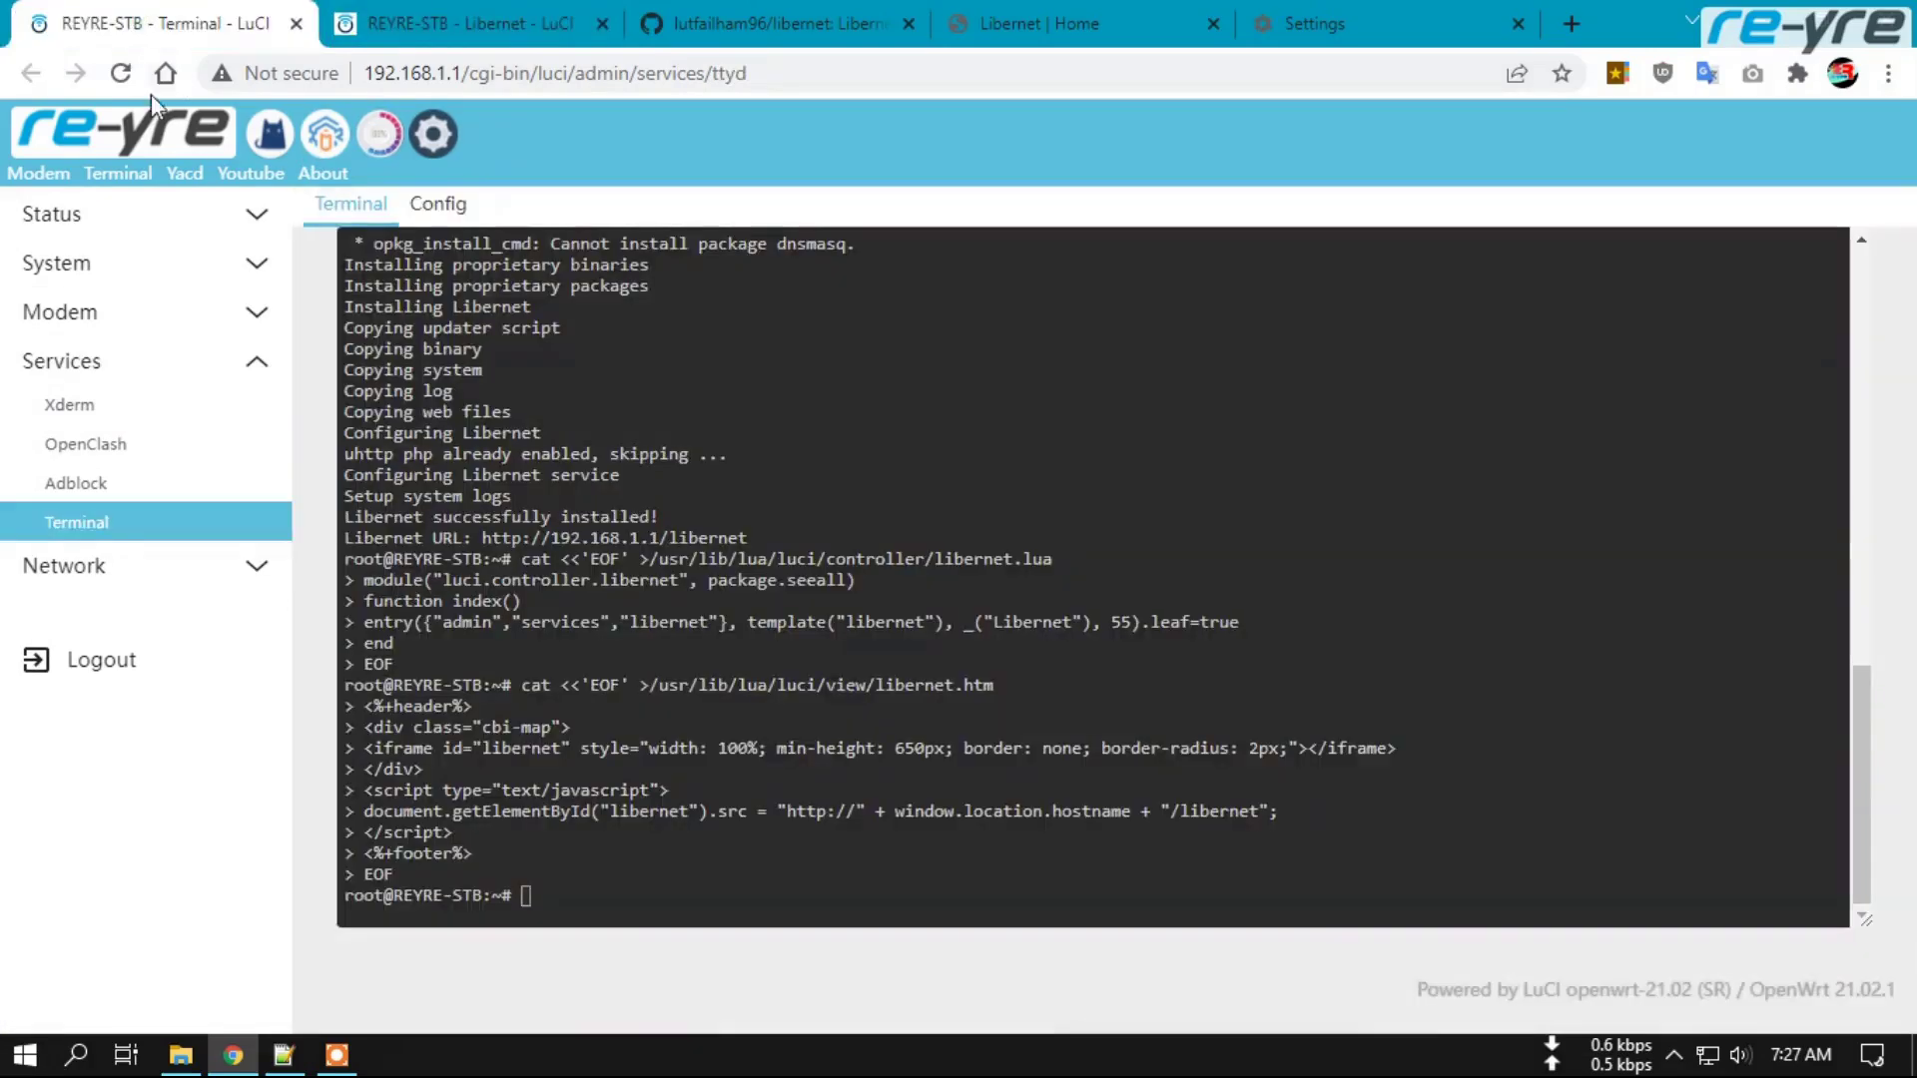
Open File Explorer from the System menu, confirming Leave on the Terminal page.
left_click(80, 265)
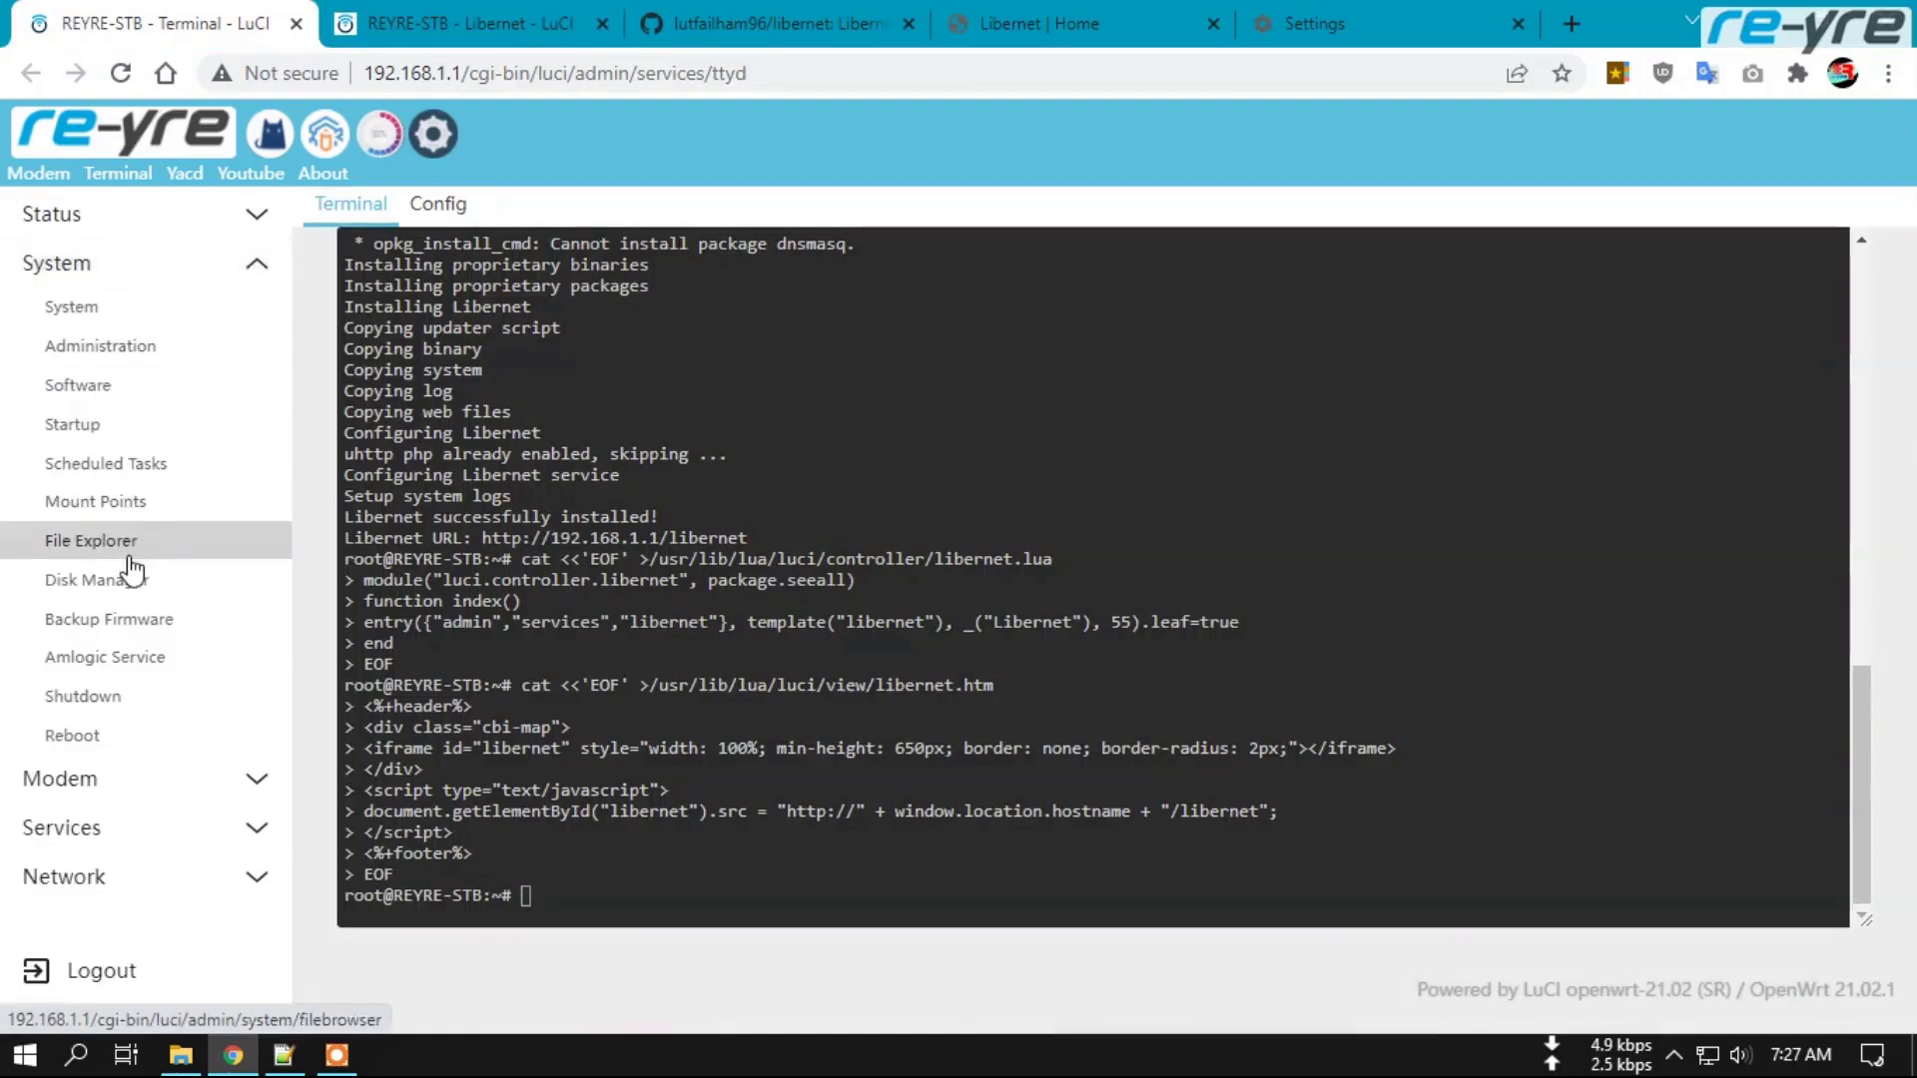
left_click(130, 548)
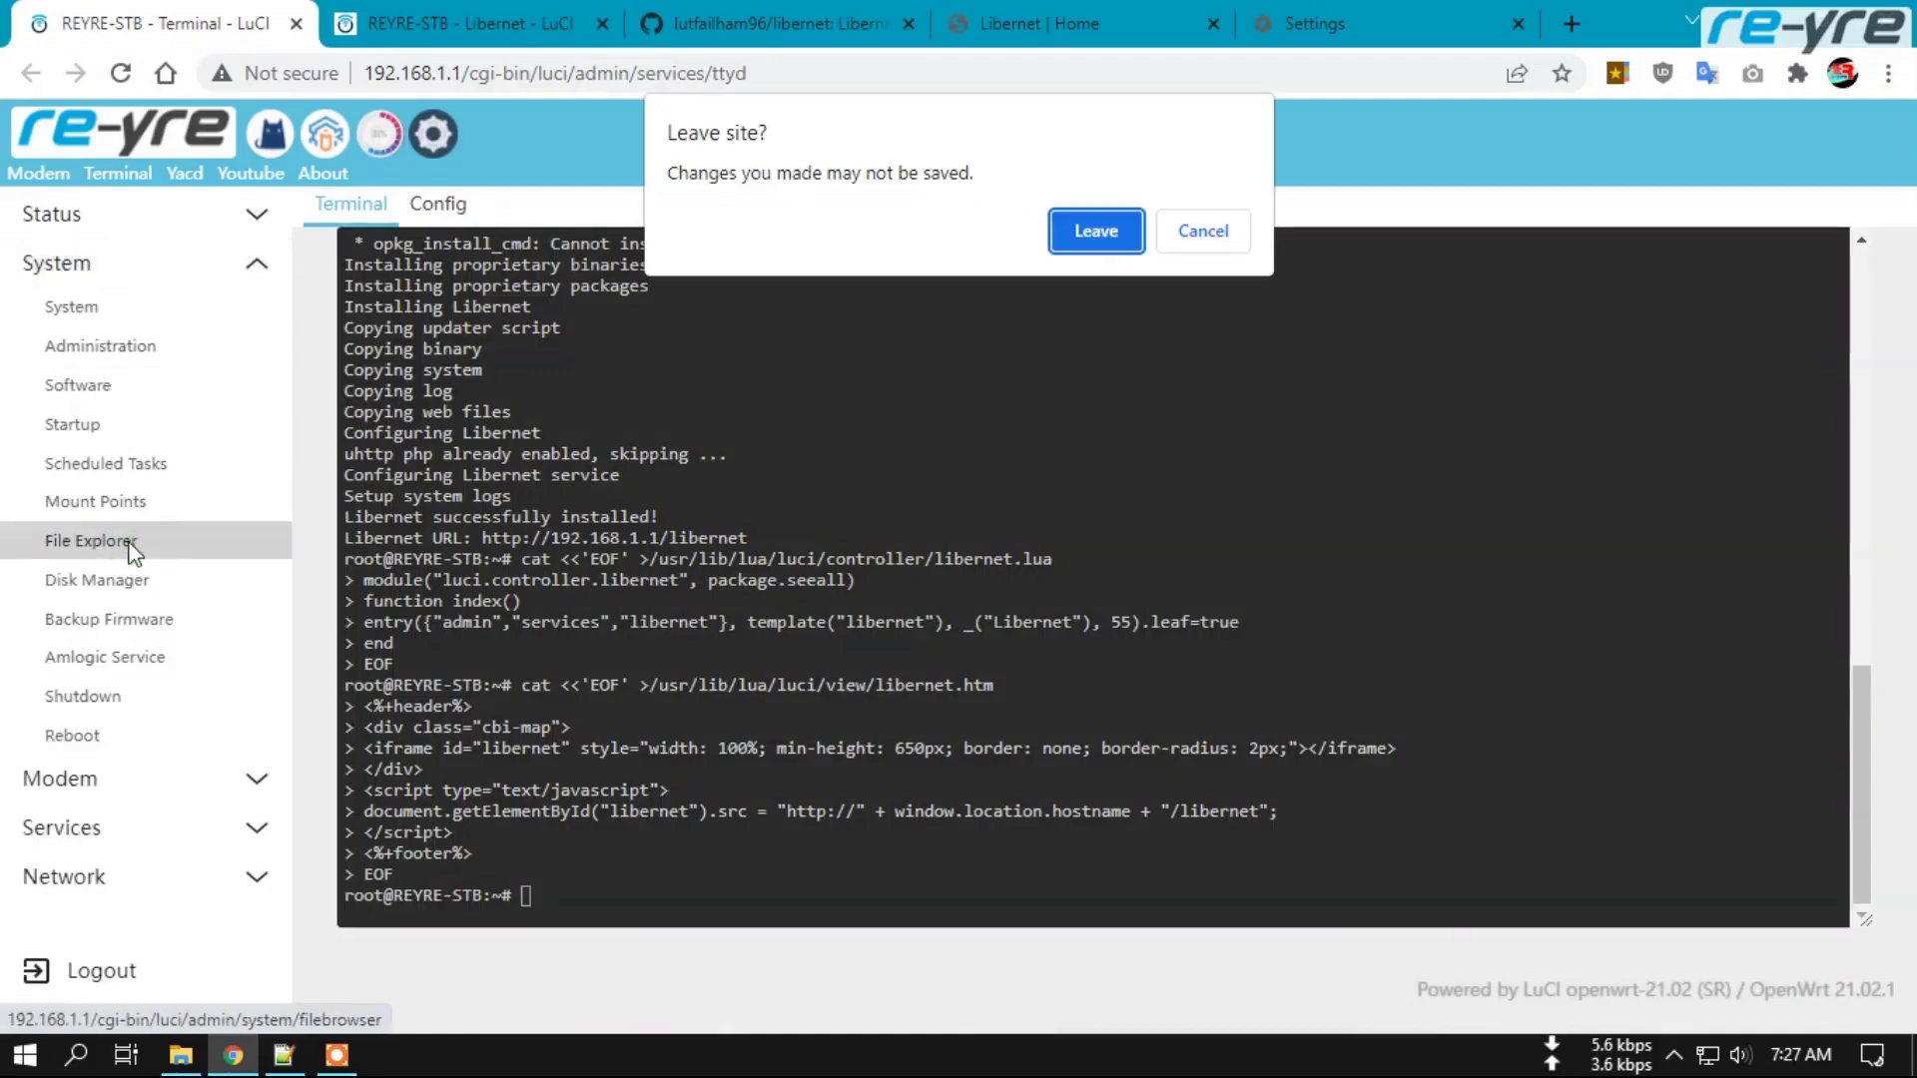
left_click(1095, 224)
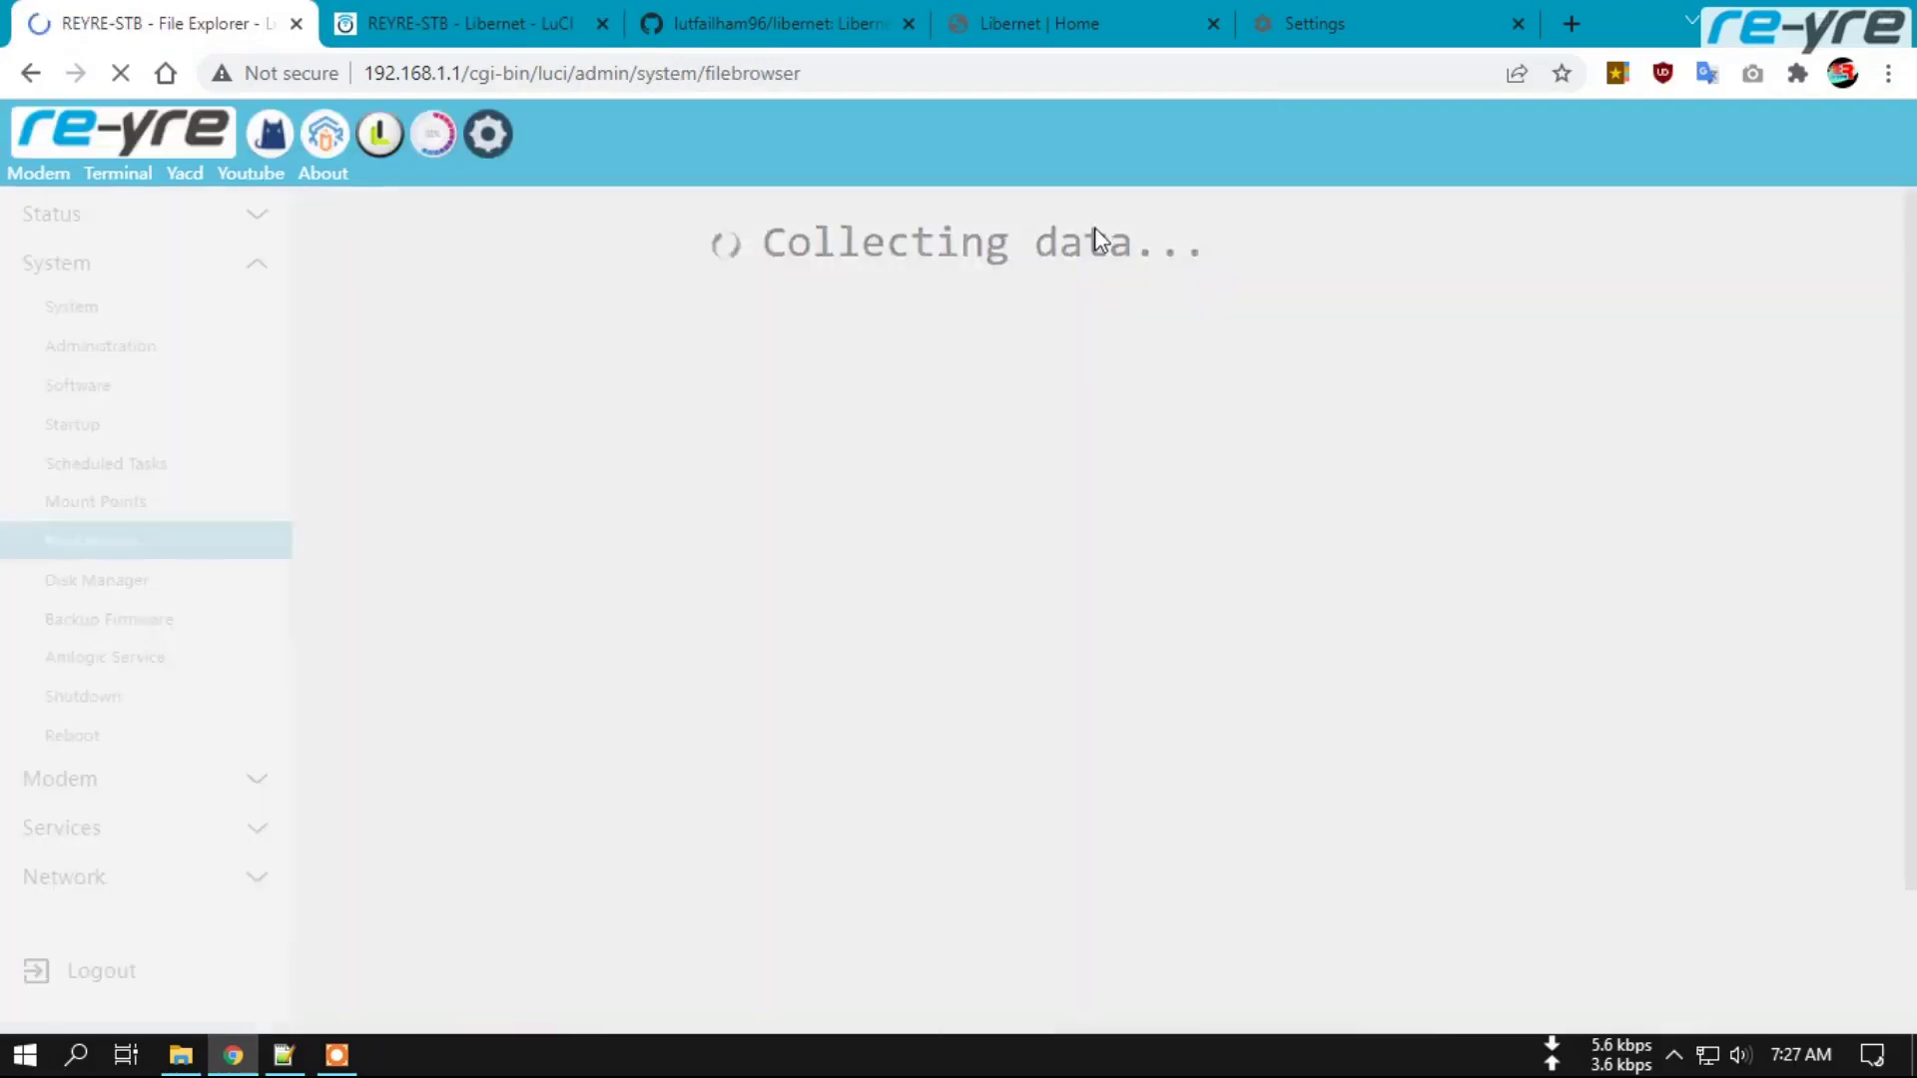
scroll(569, 571, "down", 5)
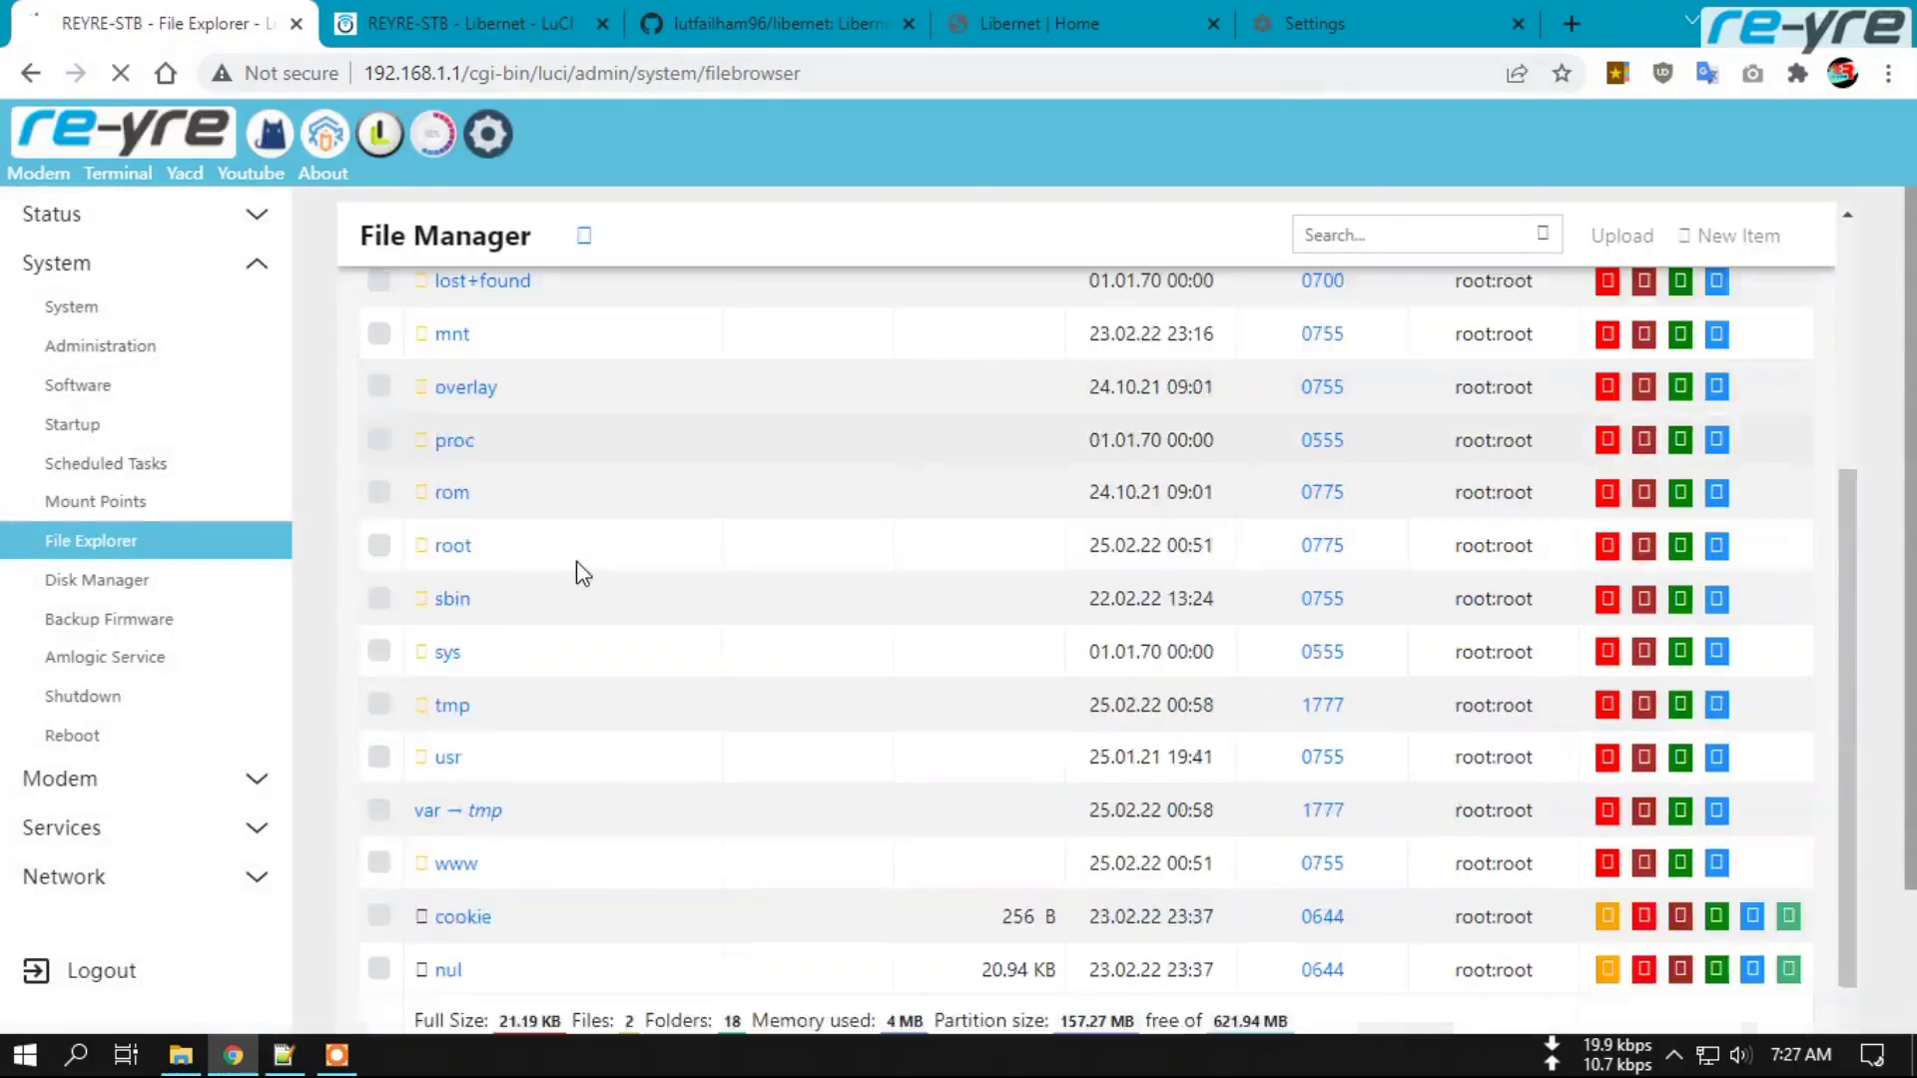
Open /www/libernet/about.php and inspect its opening PHP session-check block.
left_click(456, 736)
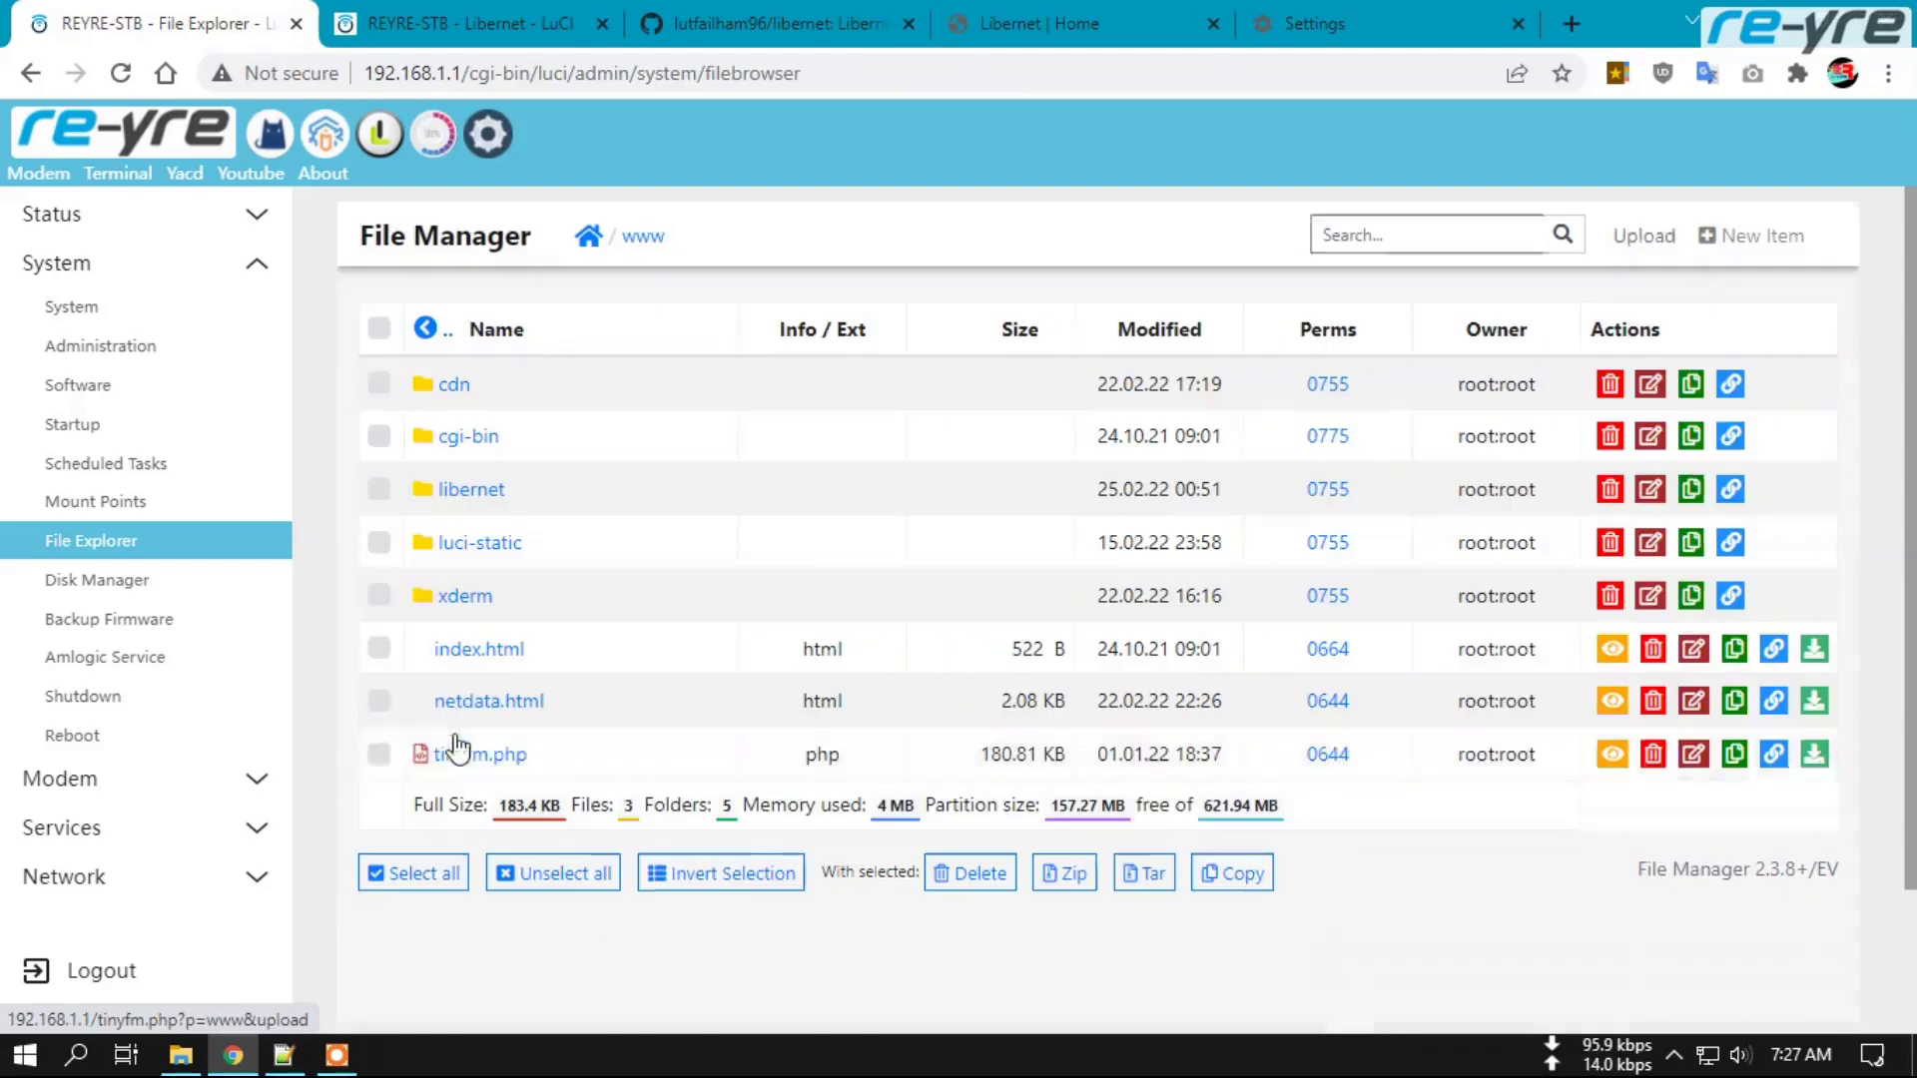
left_click(475, 495)
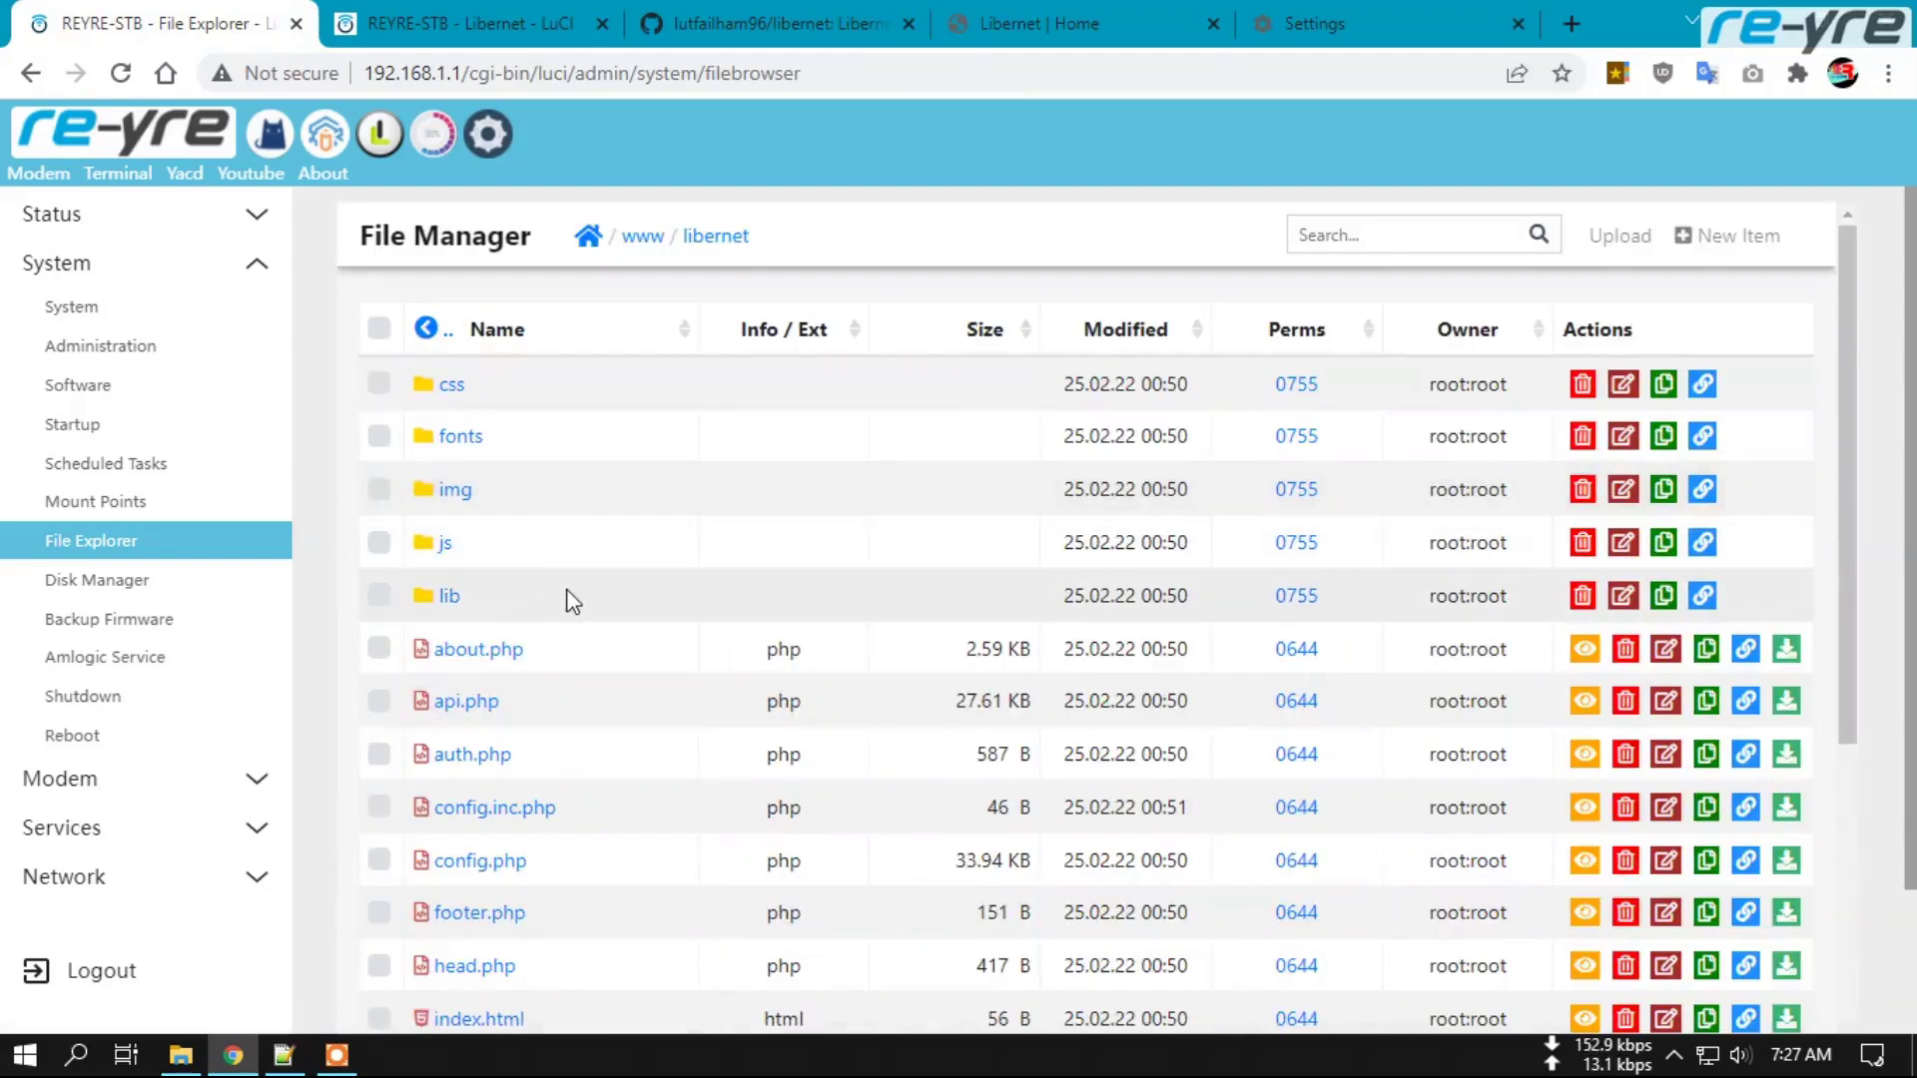
scroll(569, 595, "down", 1)
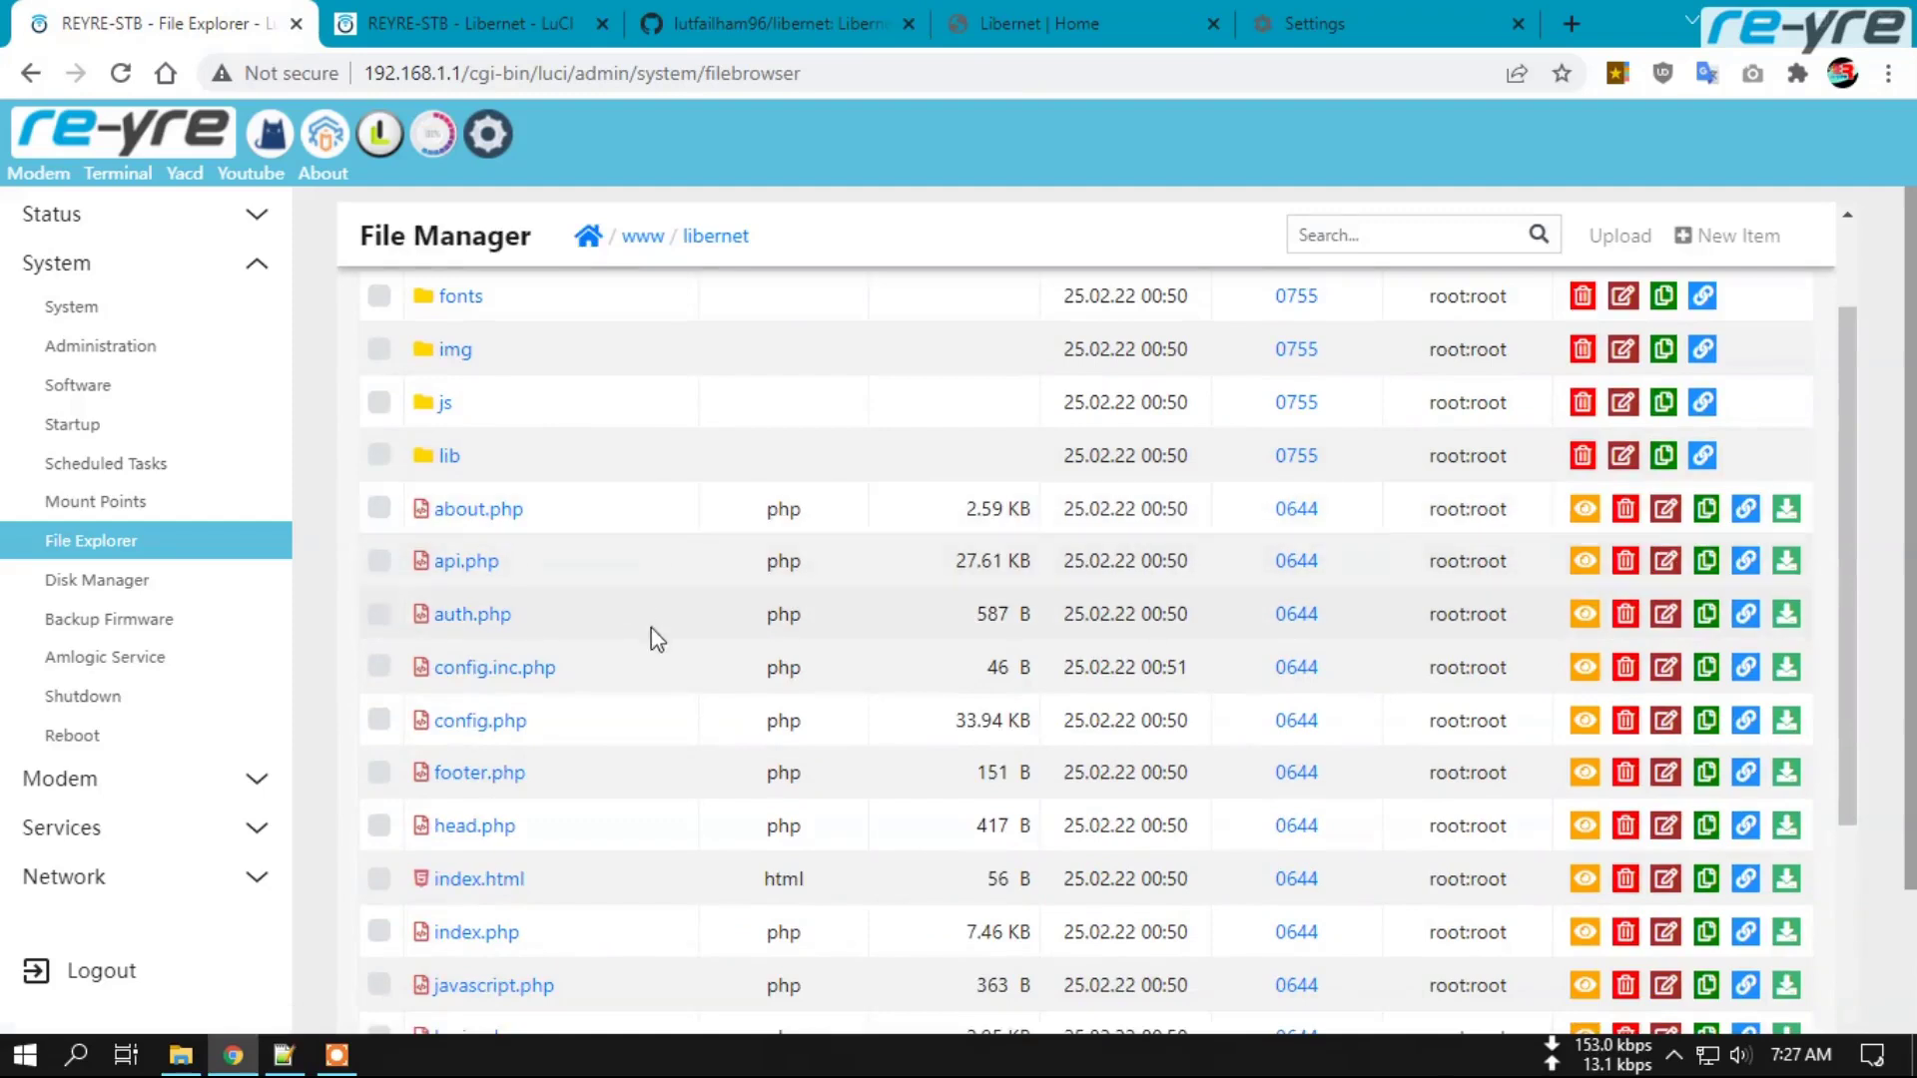
left_click(471, 511)
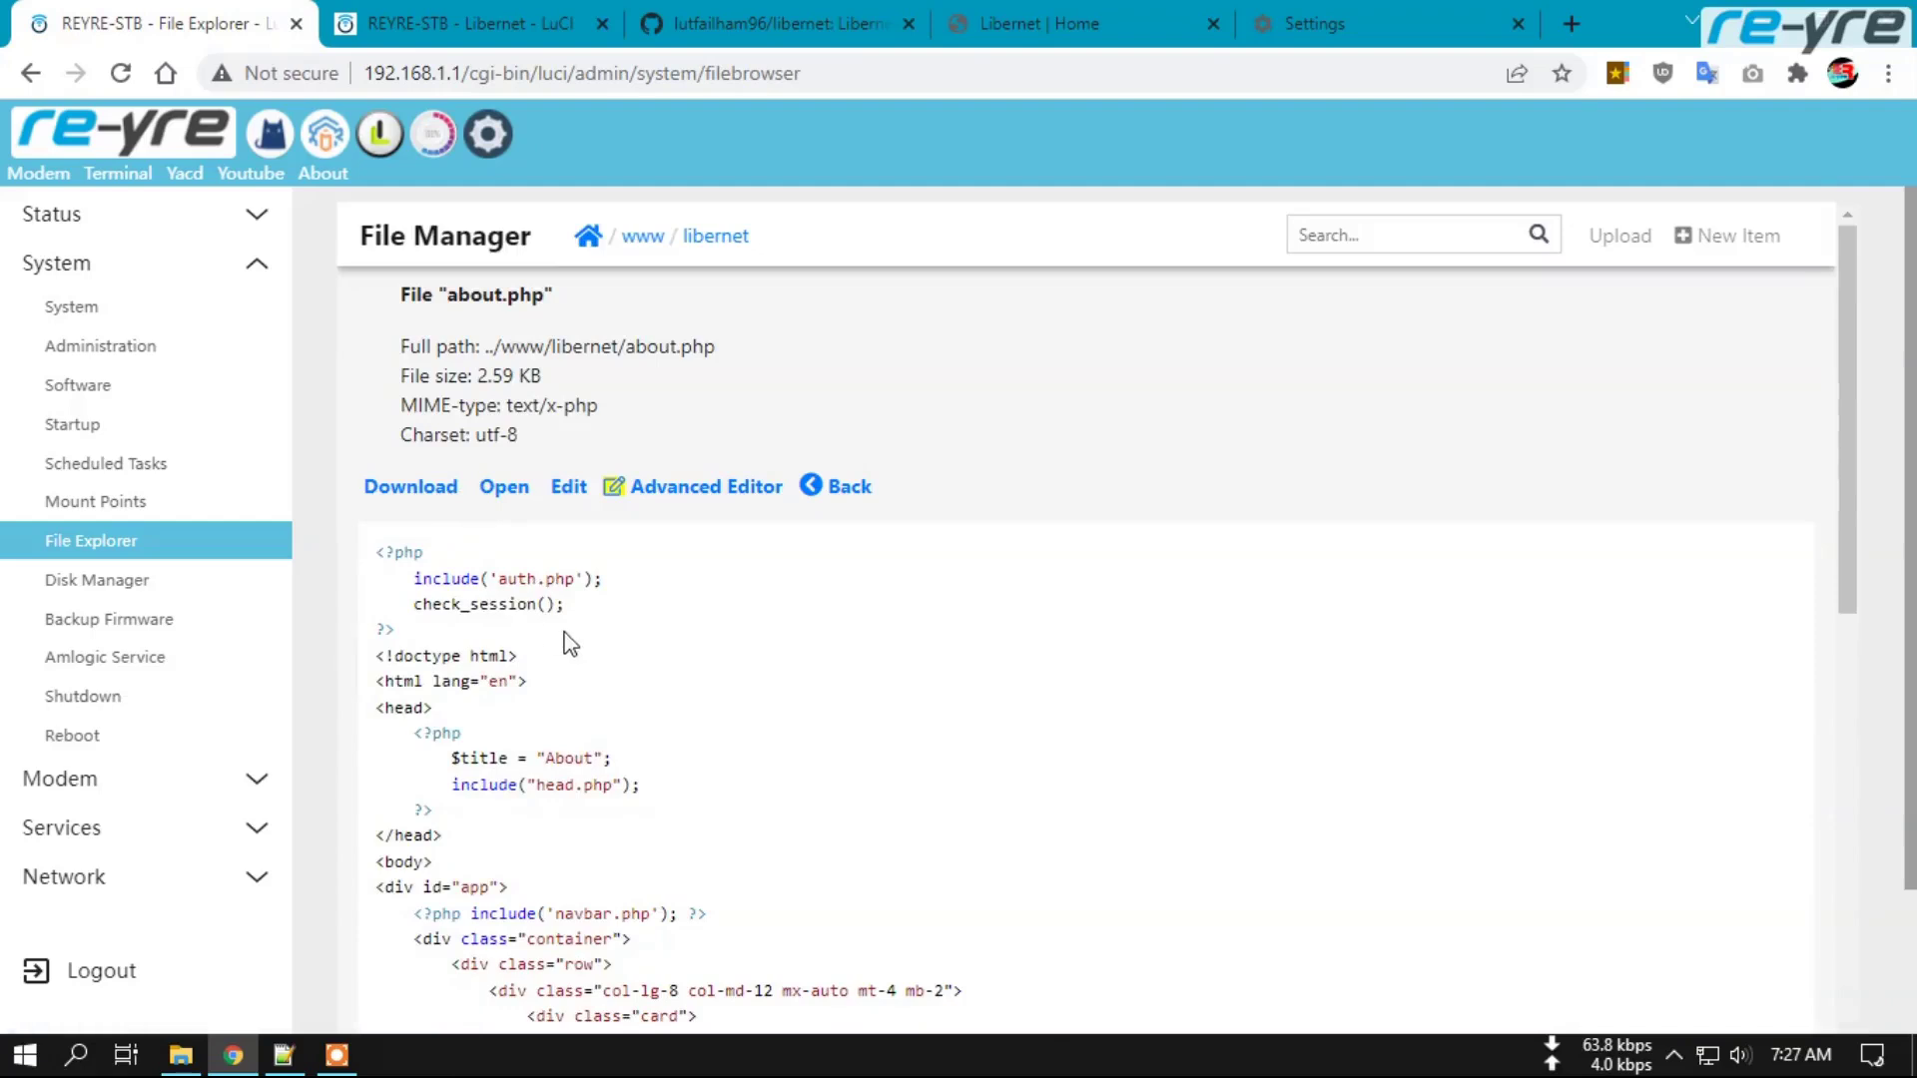
left_click_drag(378, 552, 399, 635)
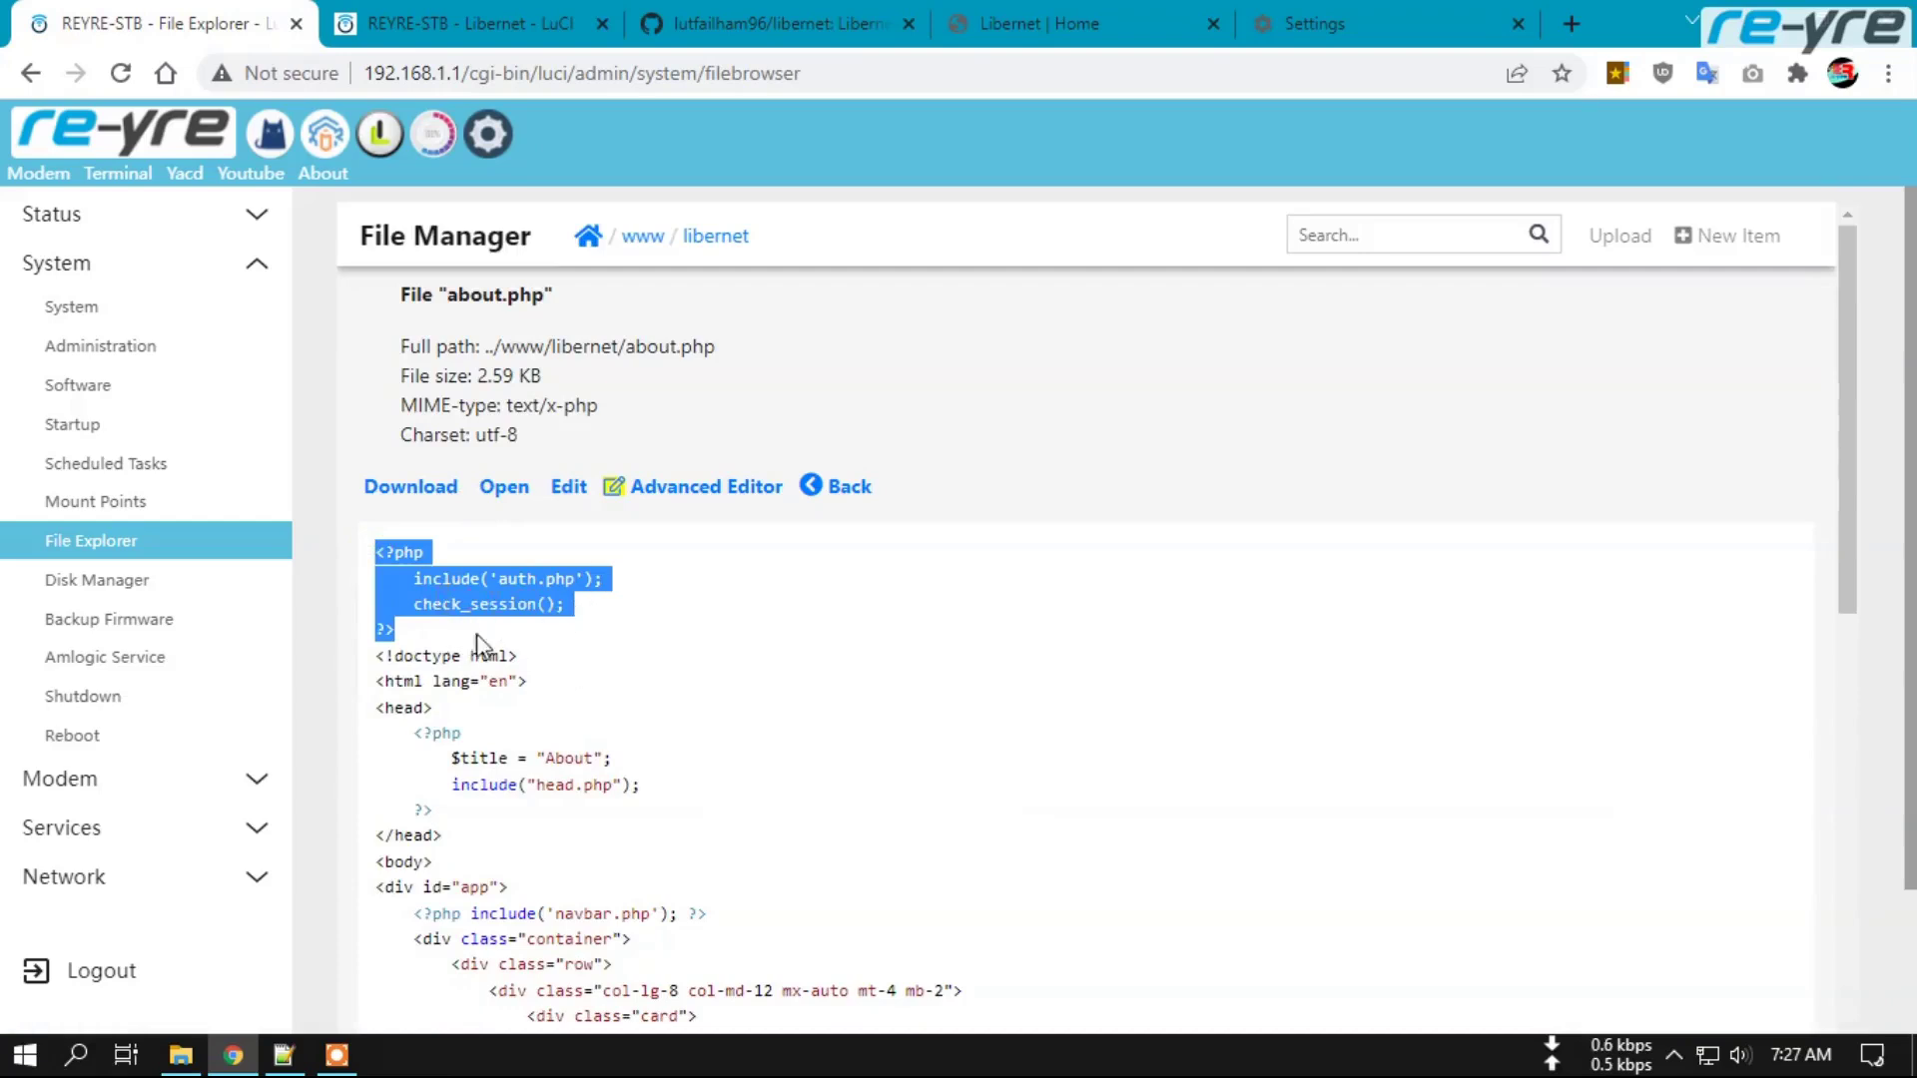
left_click(377, 555)
left_click_drag(407, 562, 417, 638)
left_click(390, 579)
In the Advanced Editor, delete the auth-check lines 1–4 and go back to the libernet folder.
left_click(660, 489)
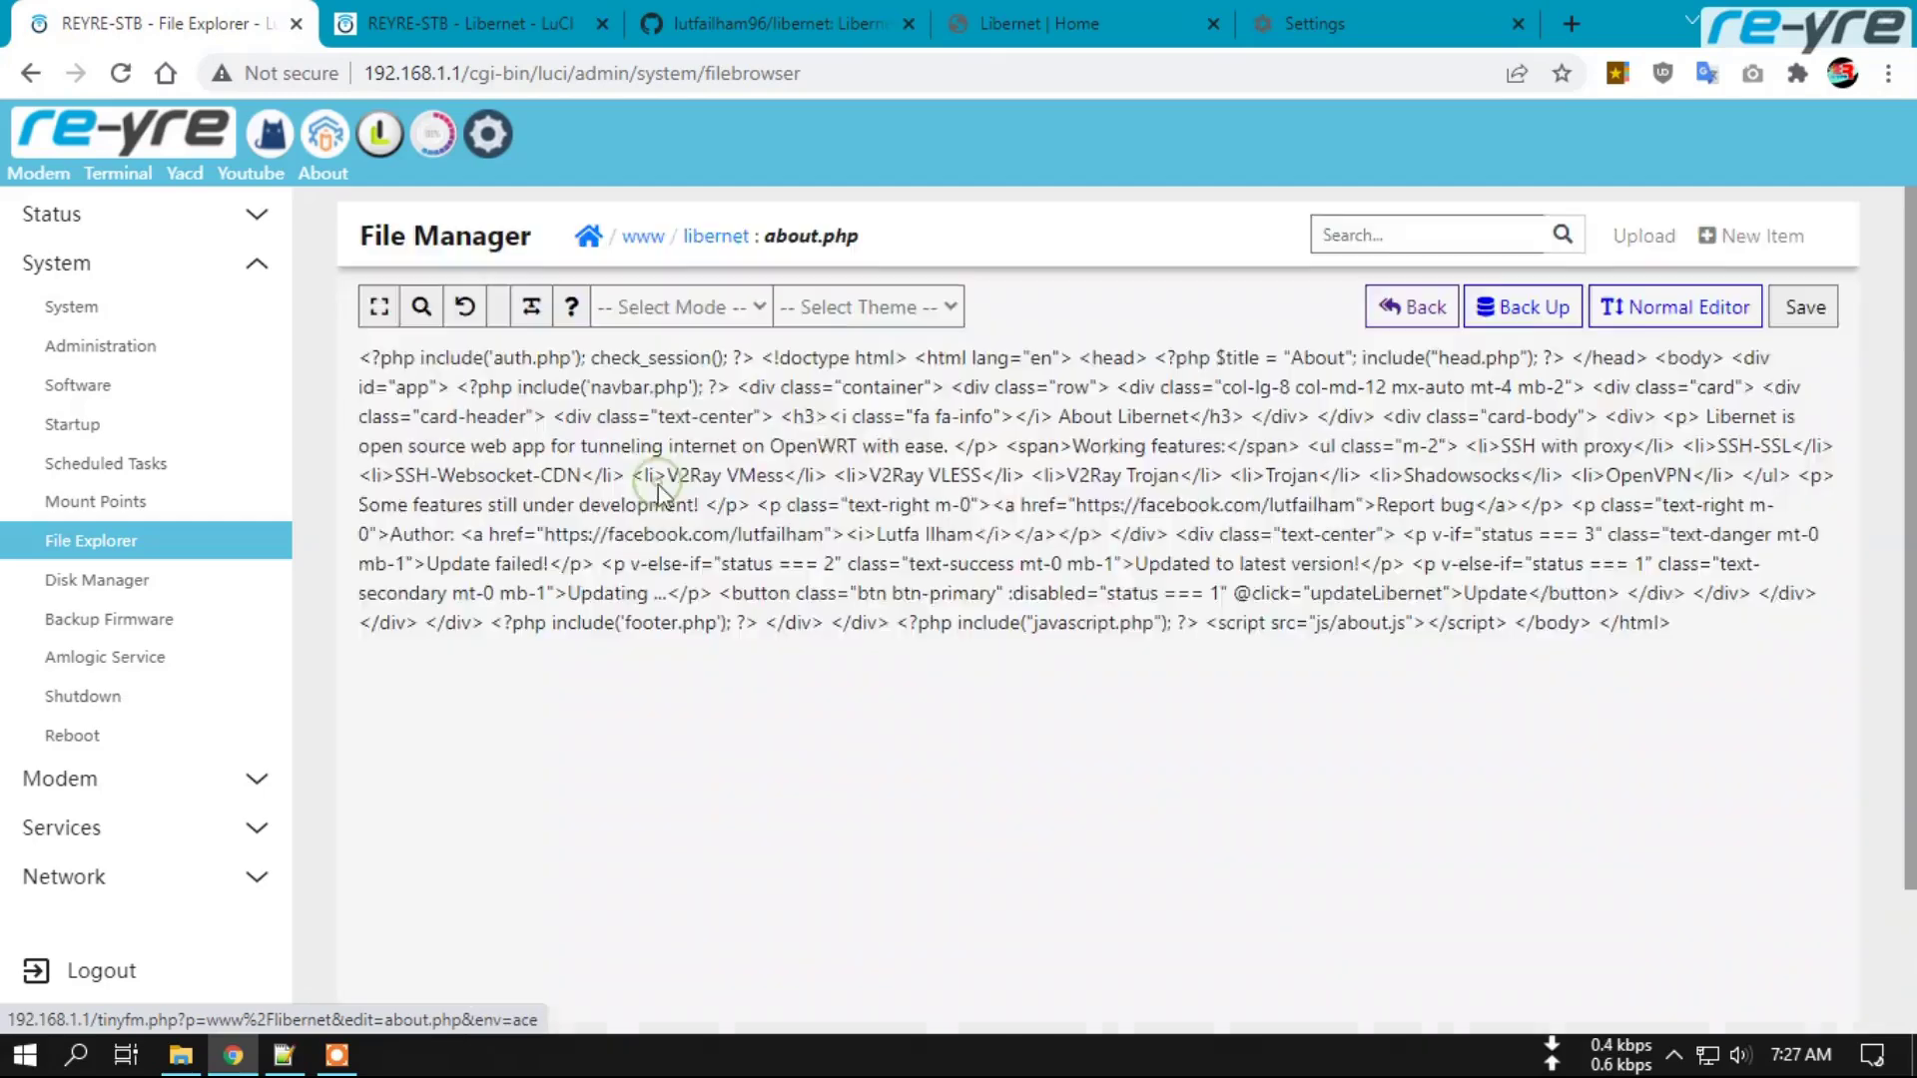
left_click_drag(430, 355, 486, 408)
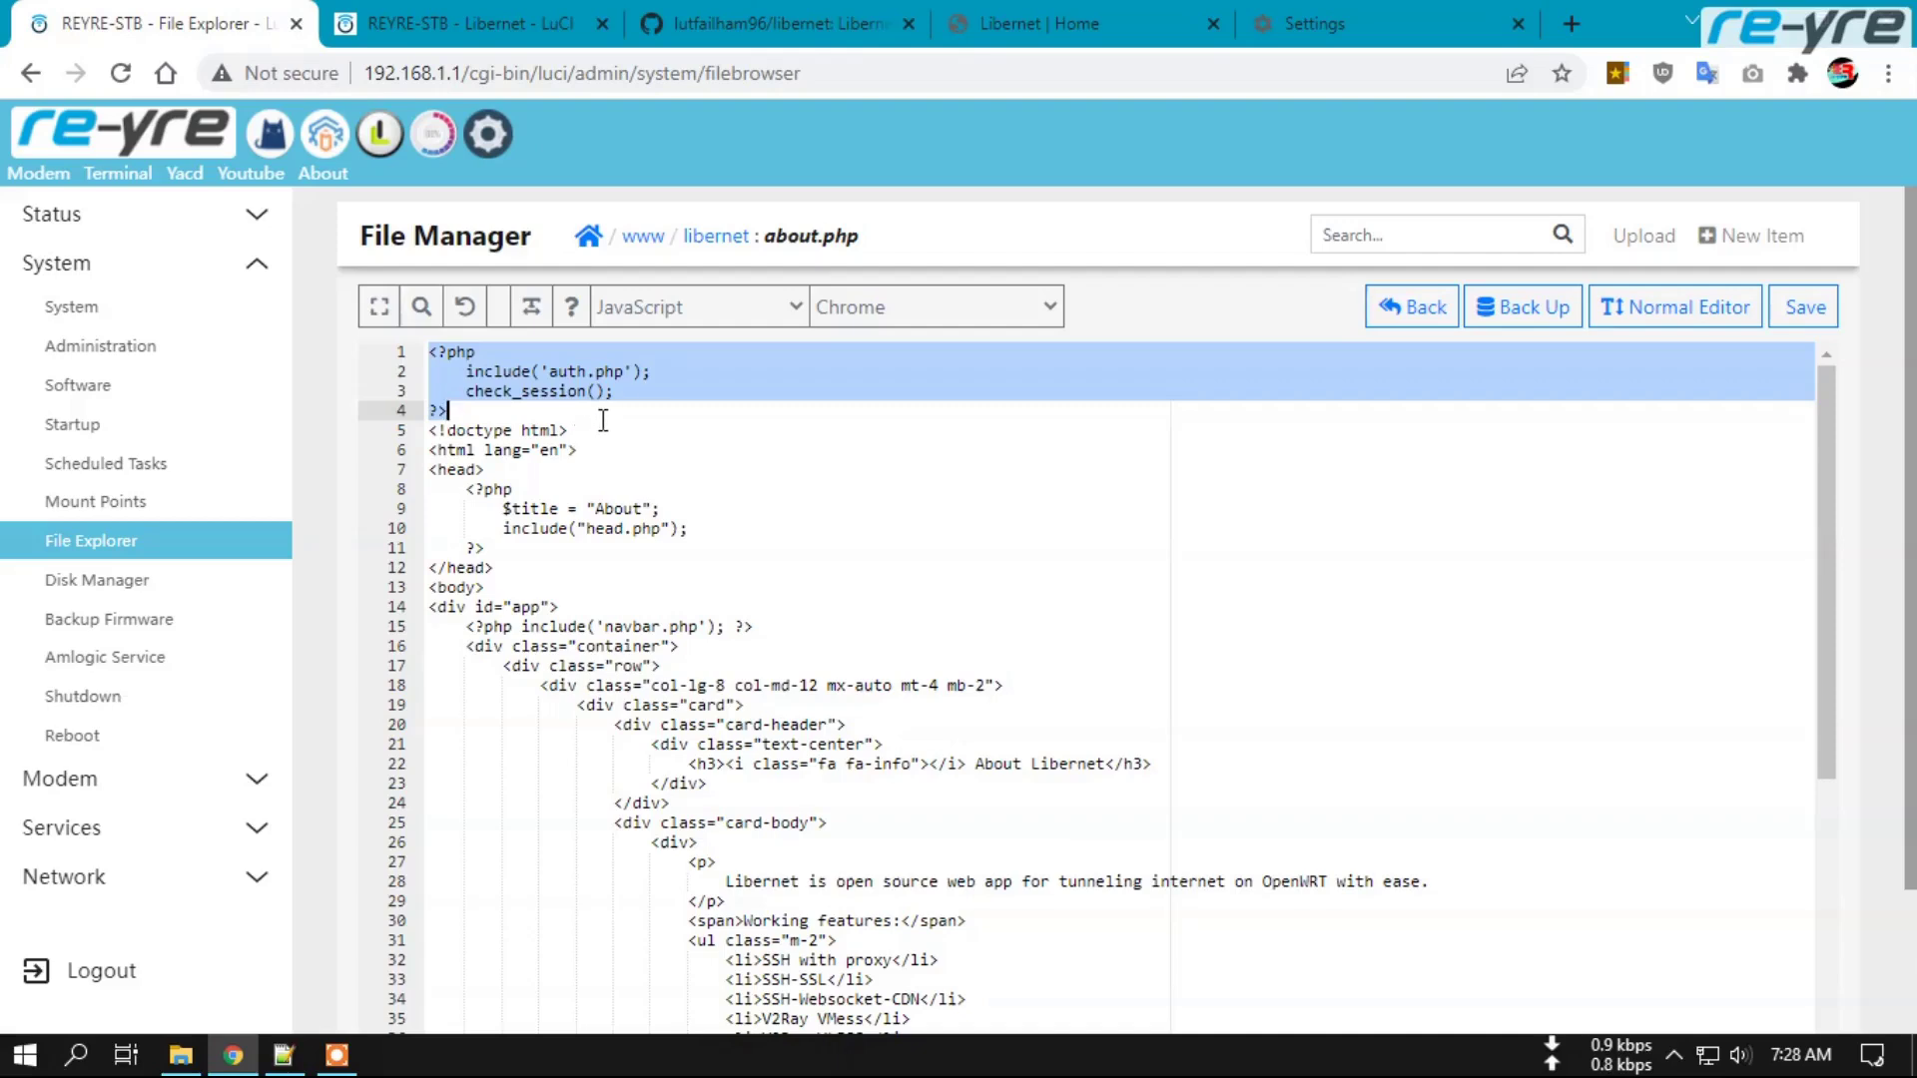
key("BackSpace")
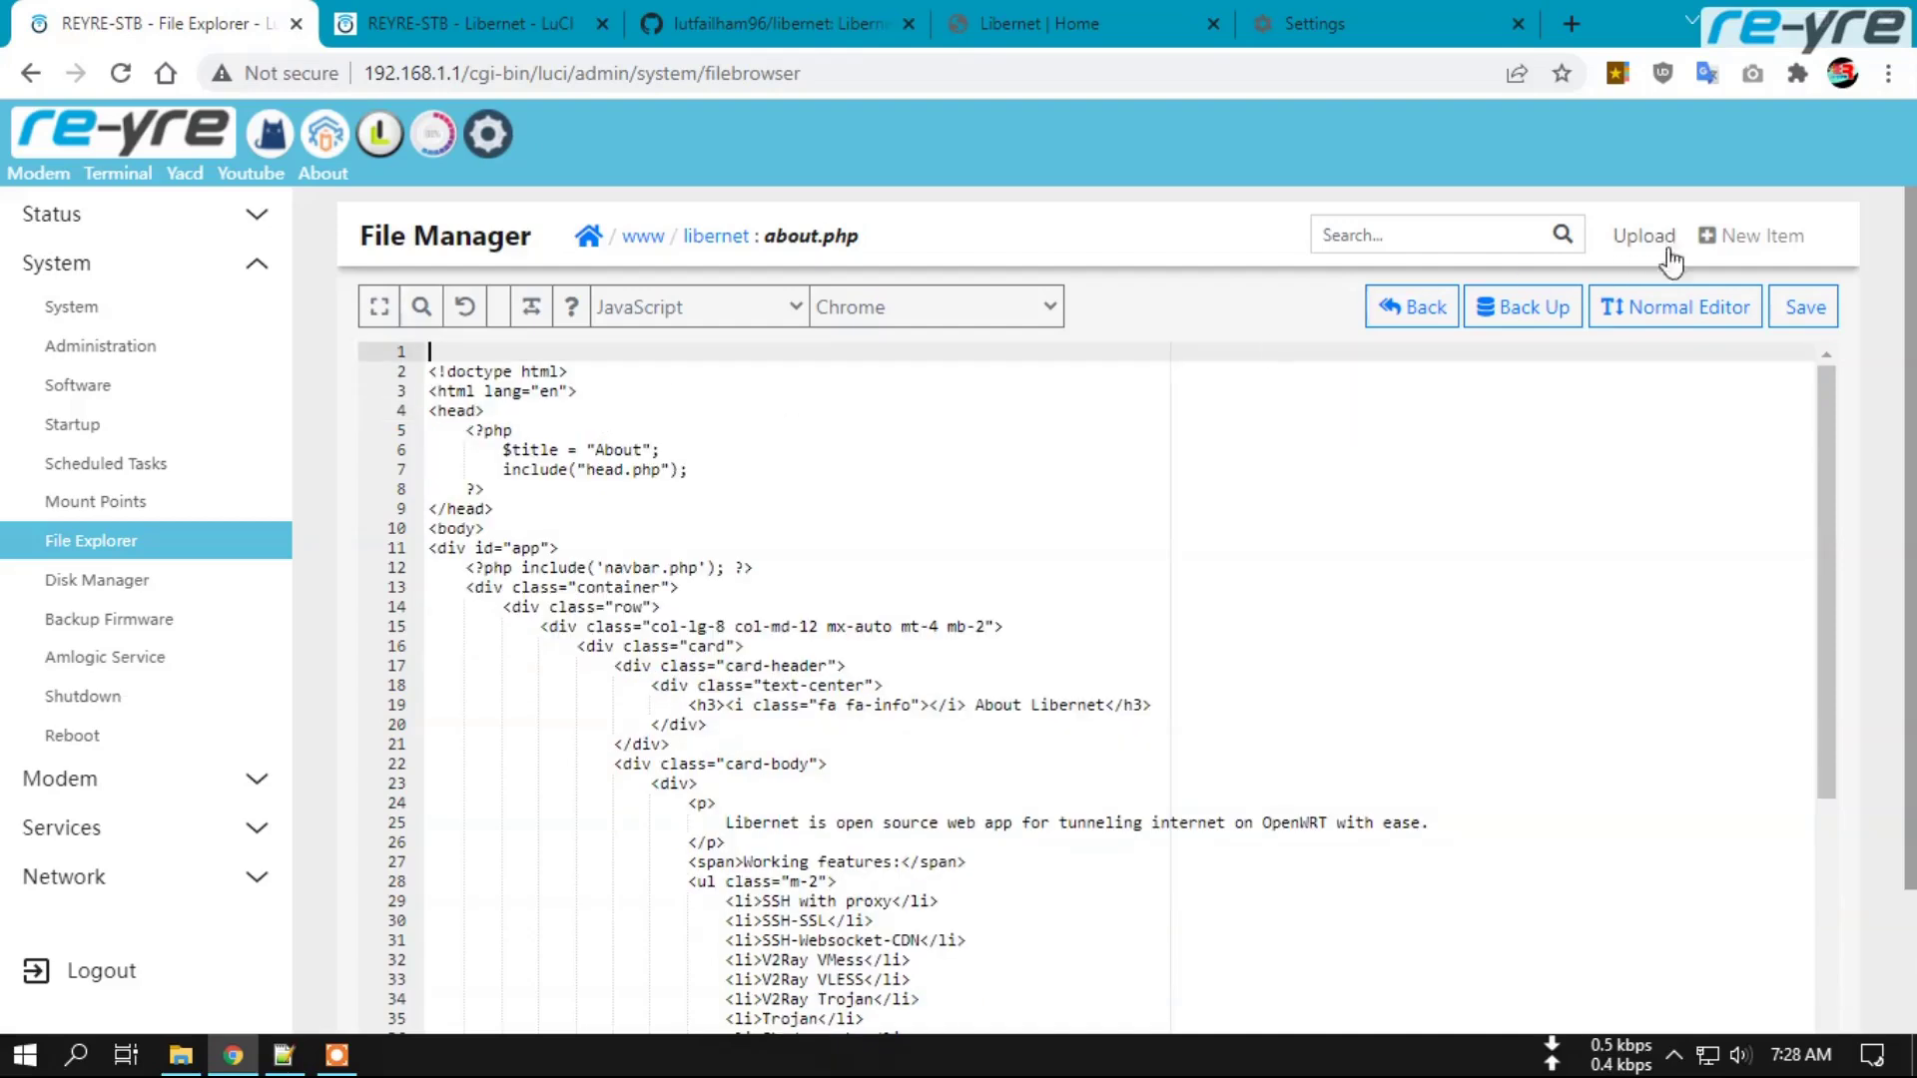
left_click(713, 236)
Delete the session-check block on lines 1–4 of config.php and save the file.
scroll(554, 629, "down", 1)
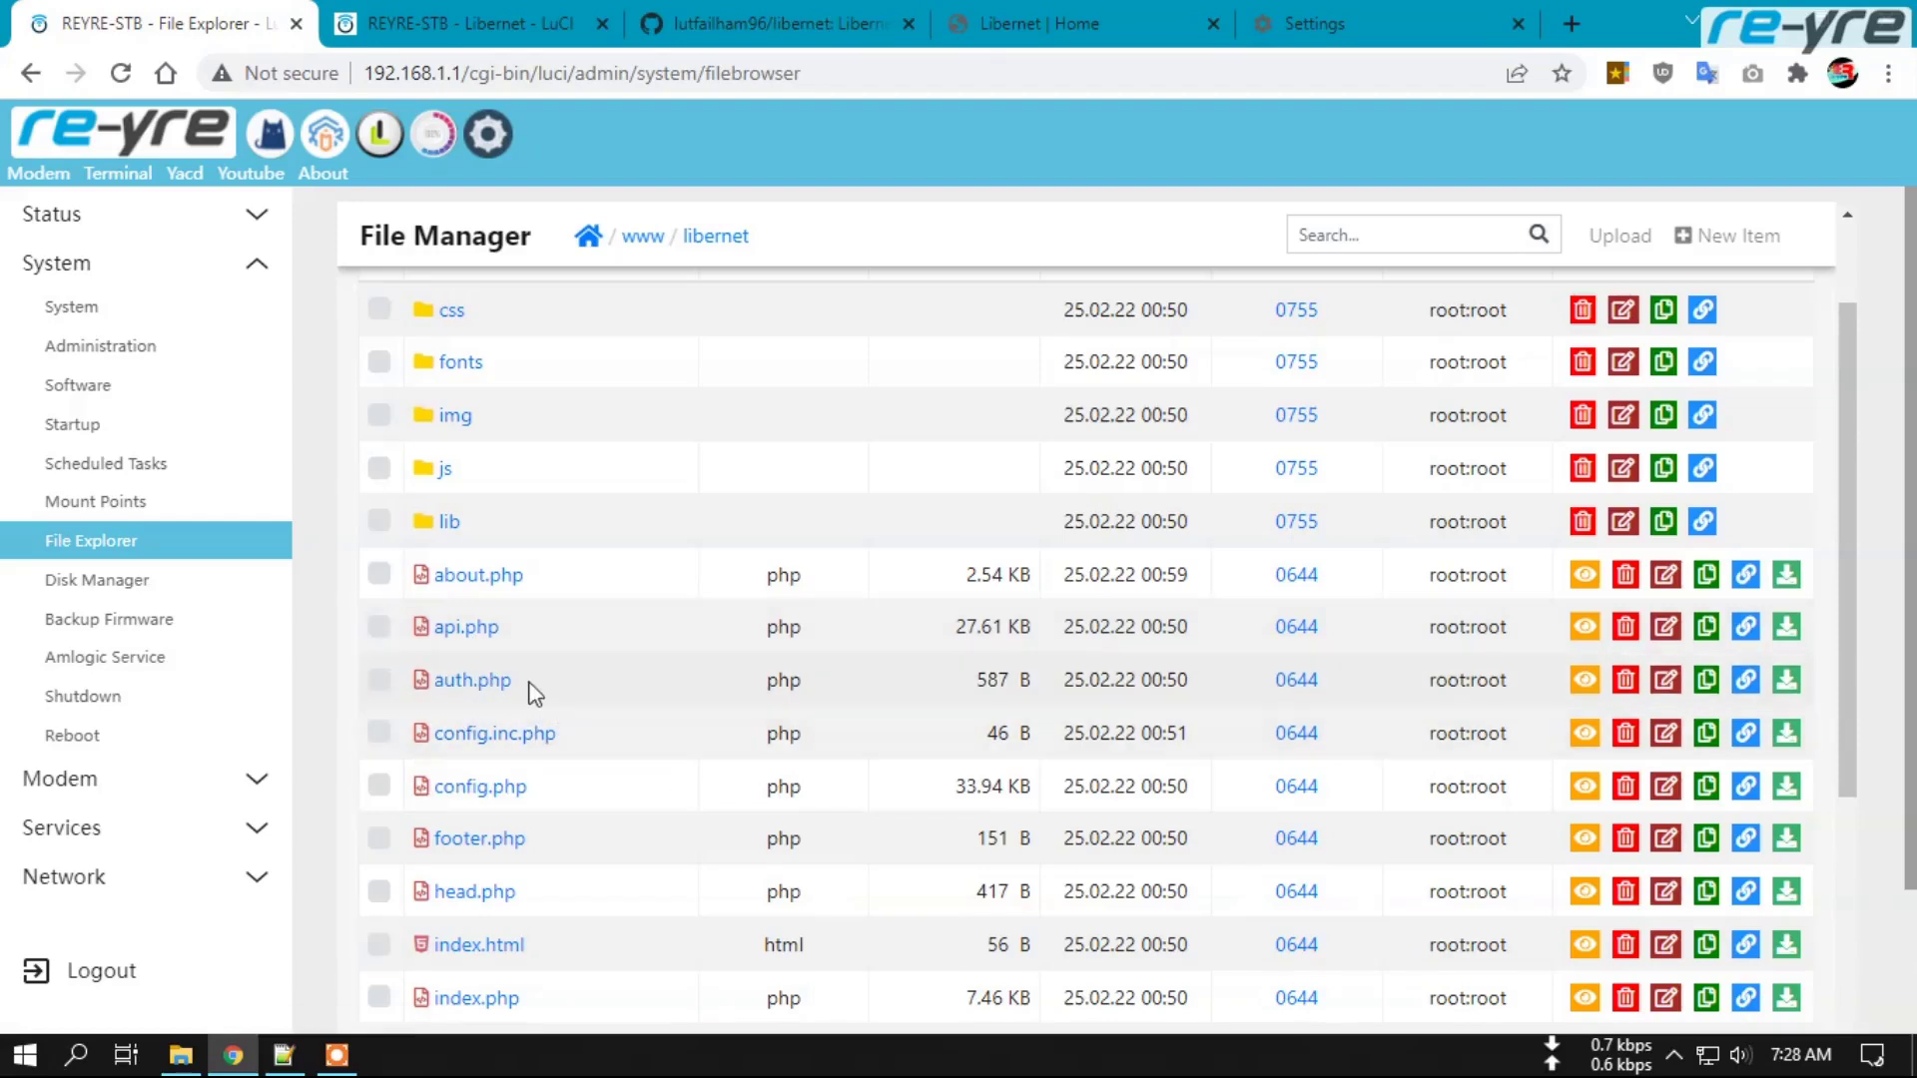
left_click(483, 787)
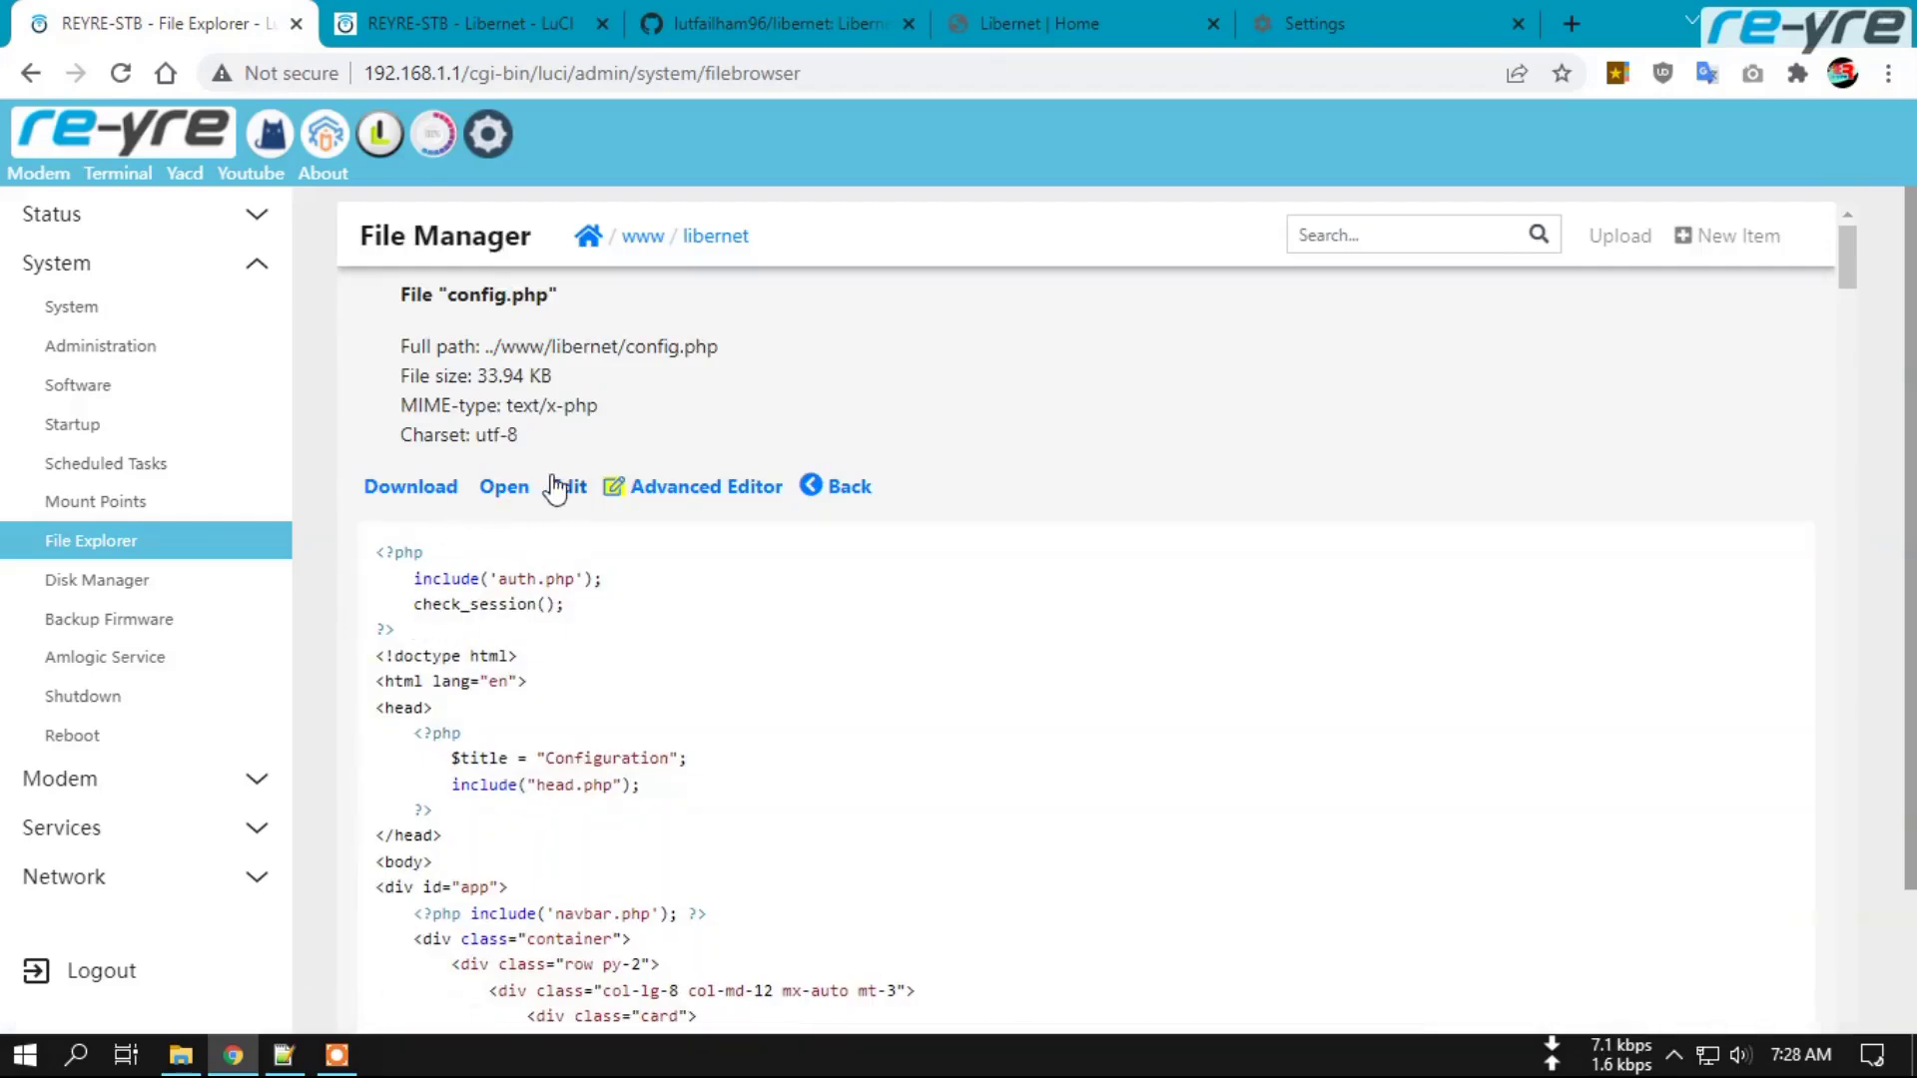
left_click(654, 486)
left_click_drag(448, 411, 420, 355)
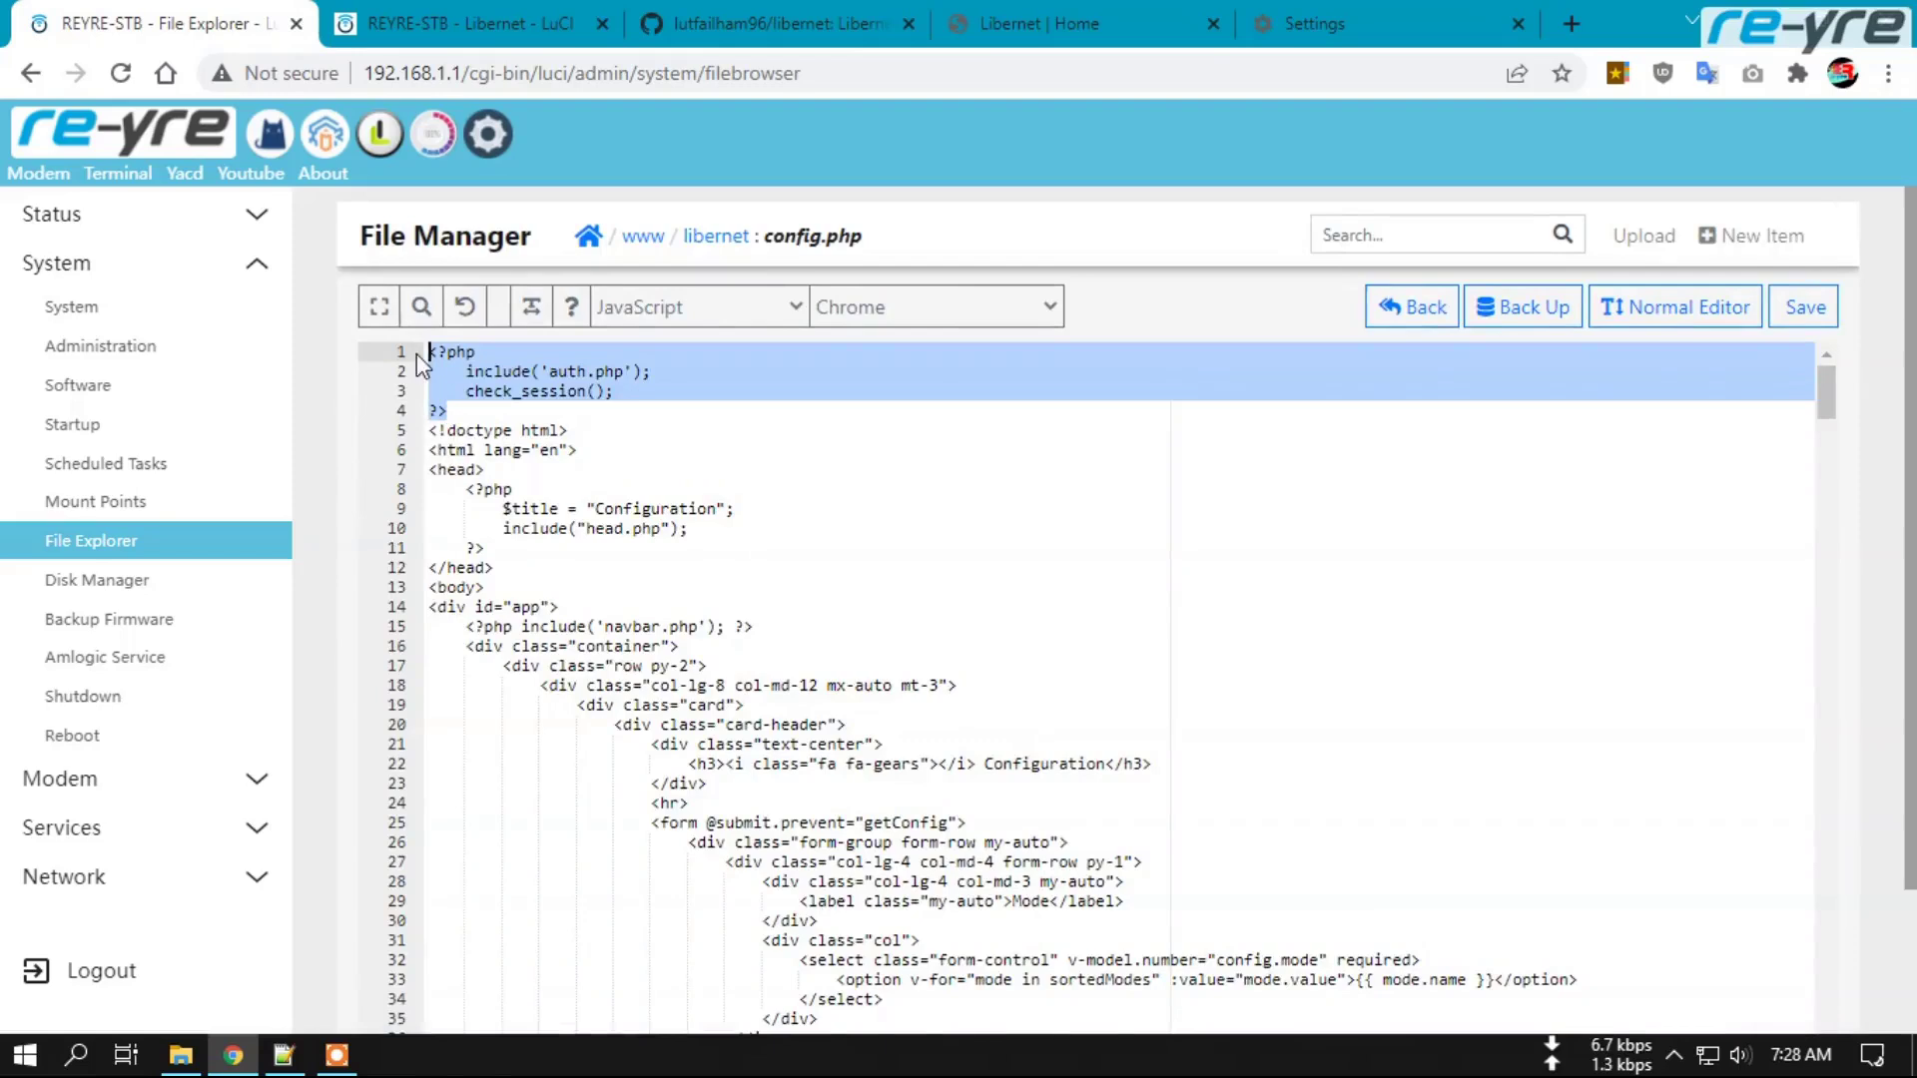
key("BackSpace")
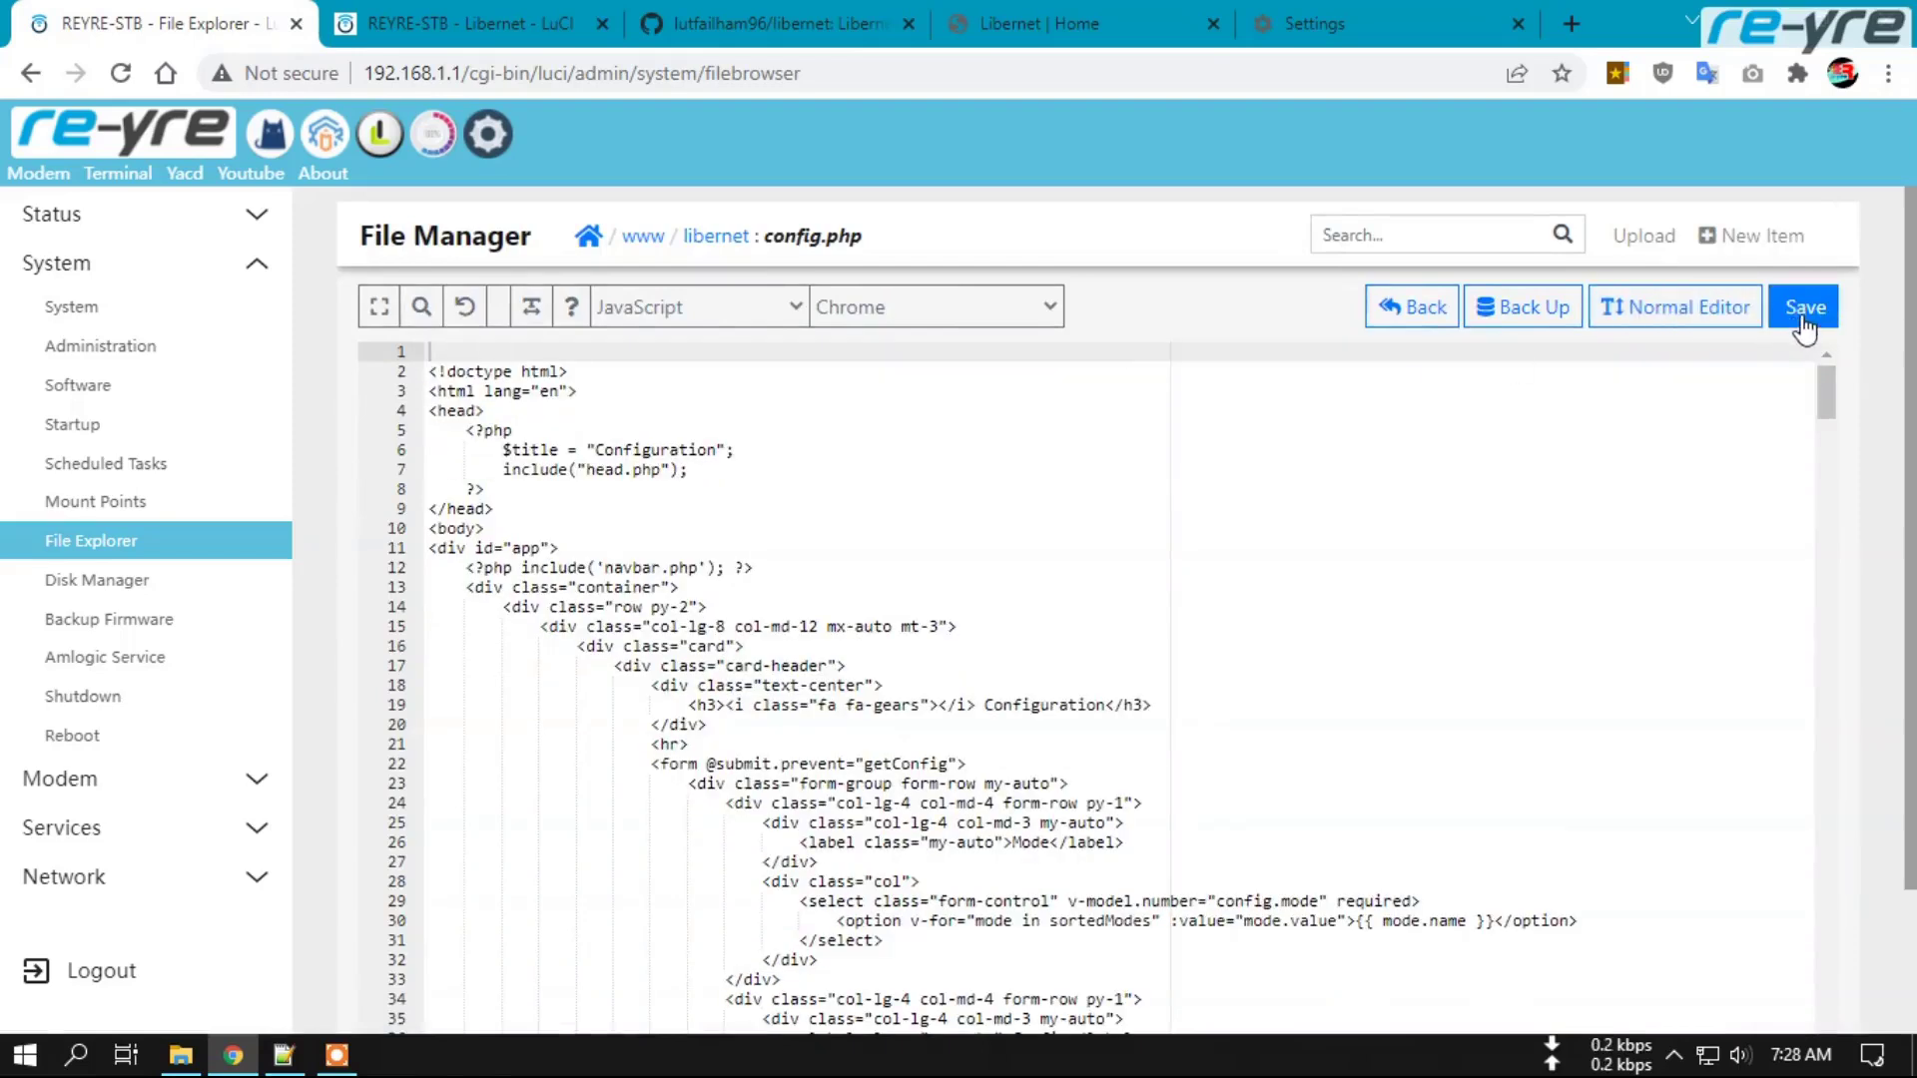
left_click(723, 239)
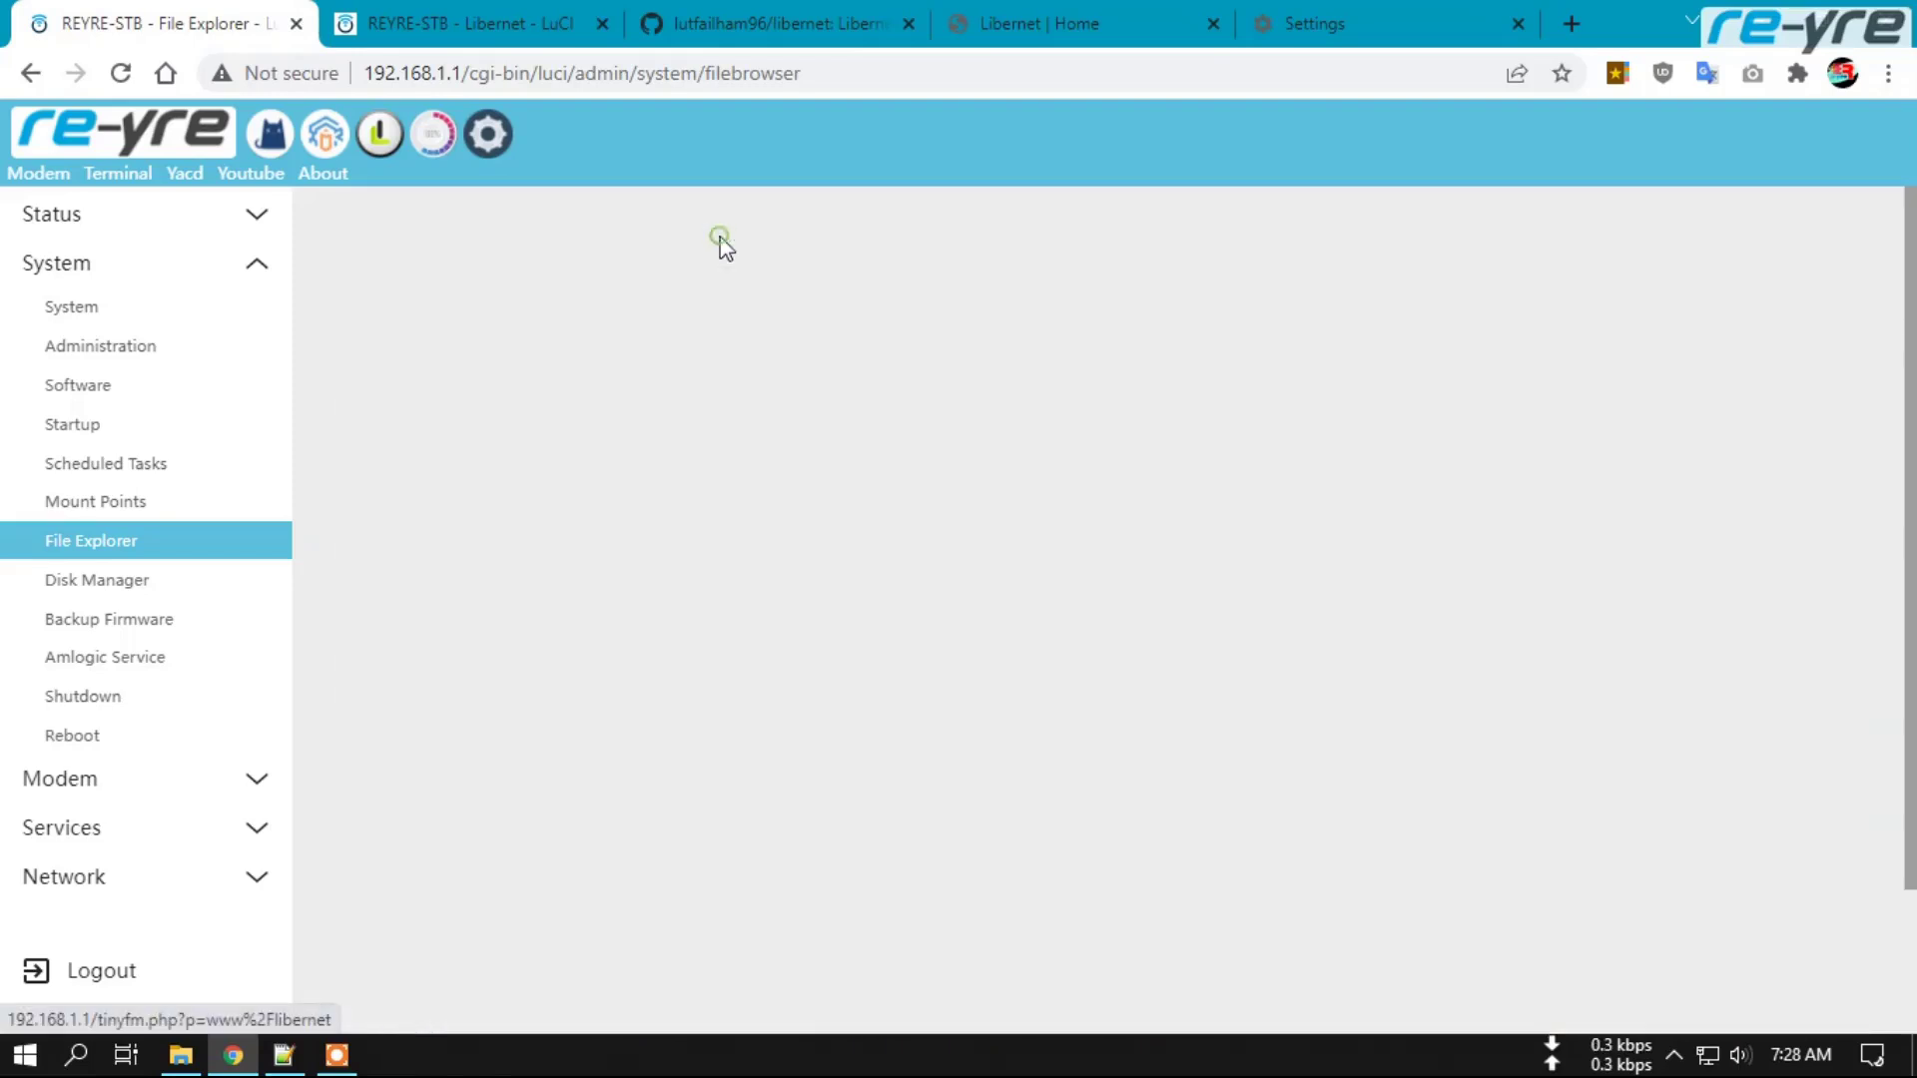
After checking head.php, remove the auth.php/check_session() block from index.php and save it.
scroll(583, 703, "down", 1)
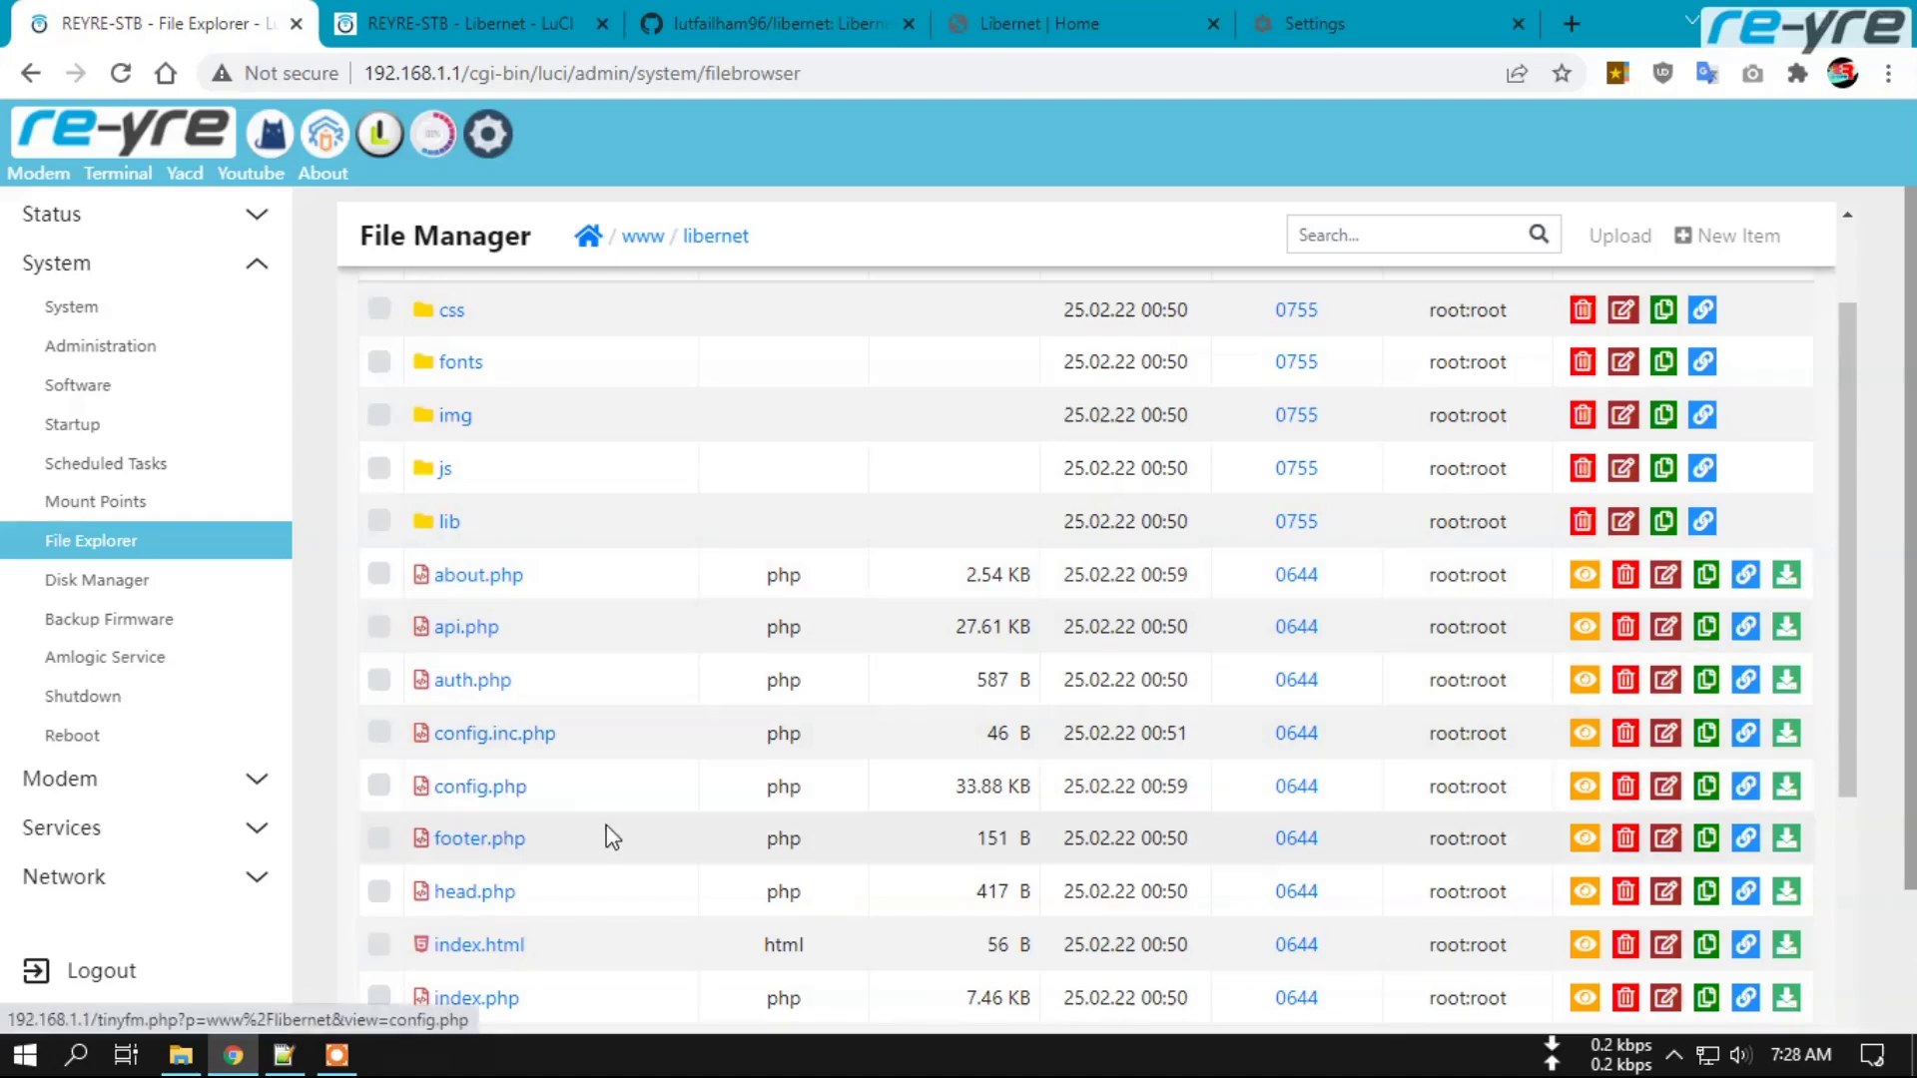
scroll(496, 850, "down", 1)
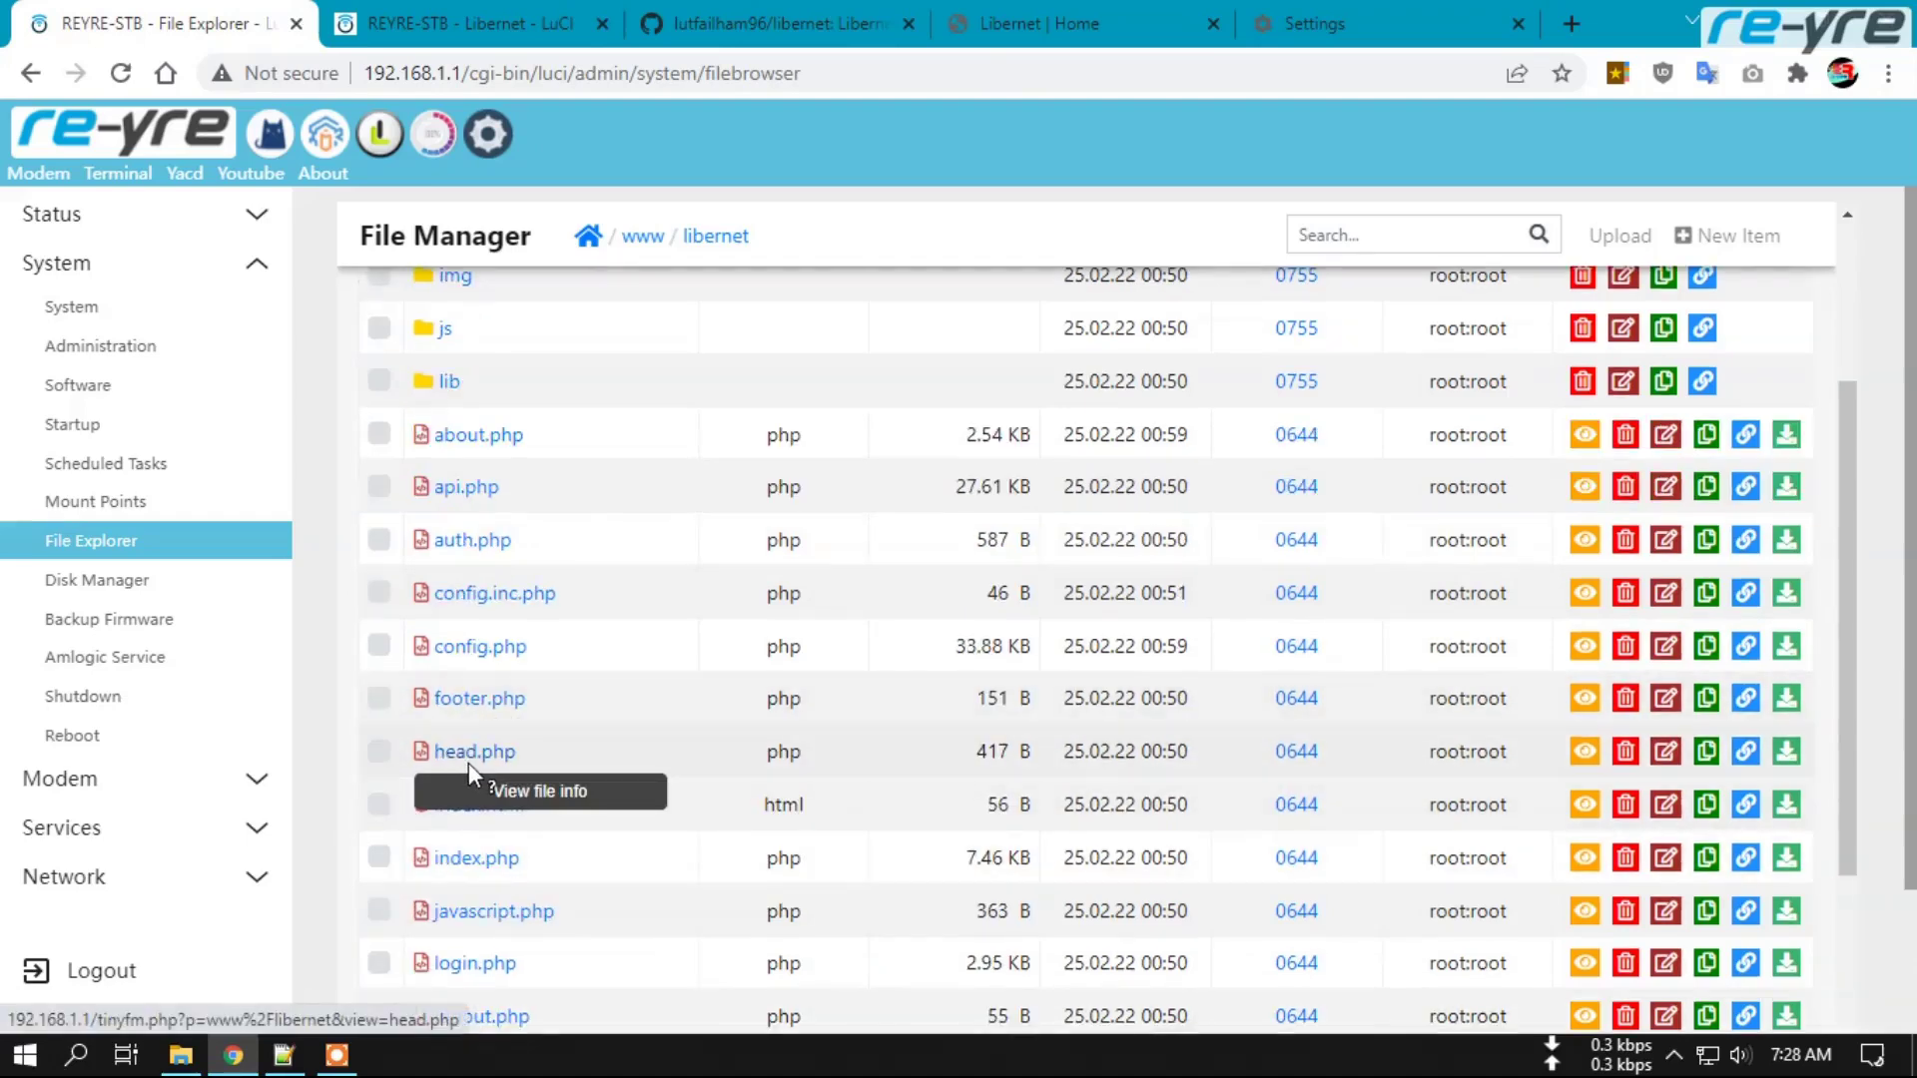
scroll(566, 774, "down", 1)
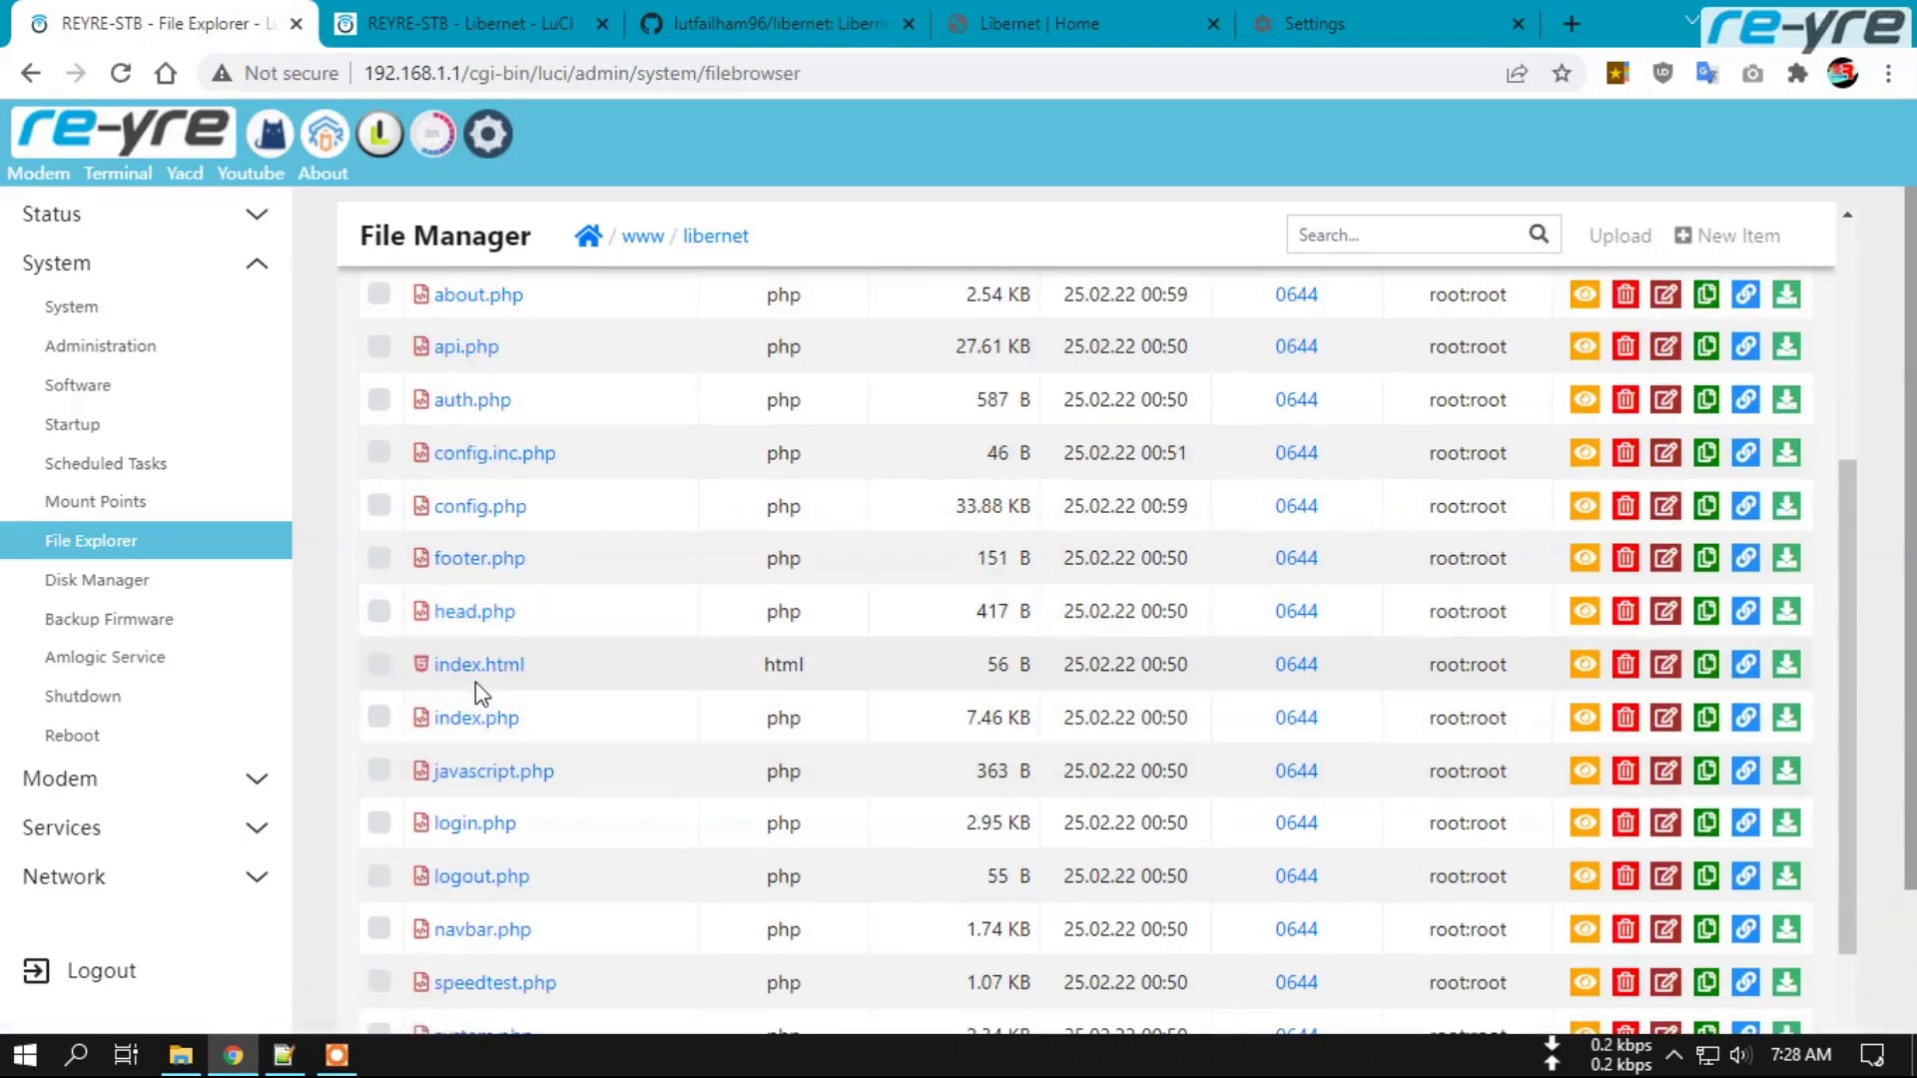
left_click(469, 613)
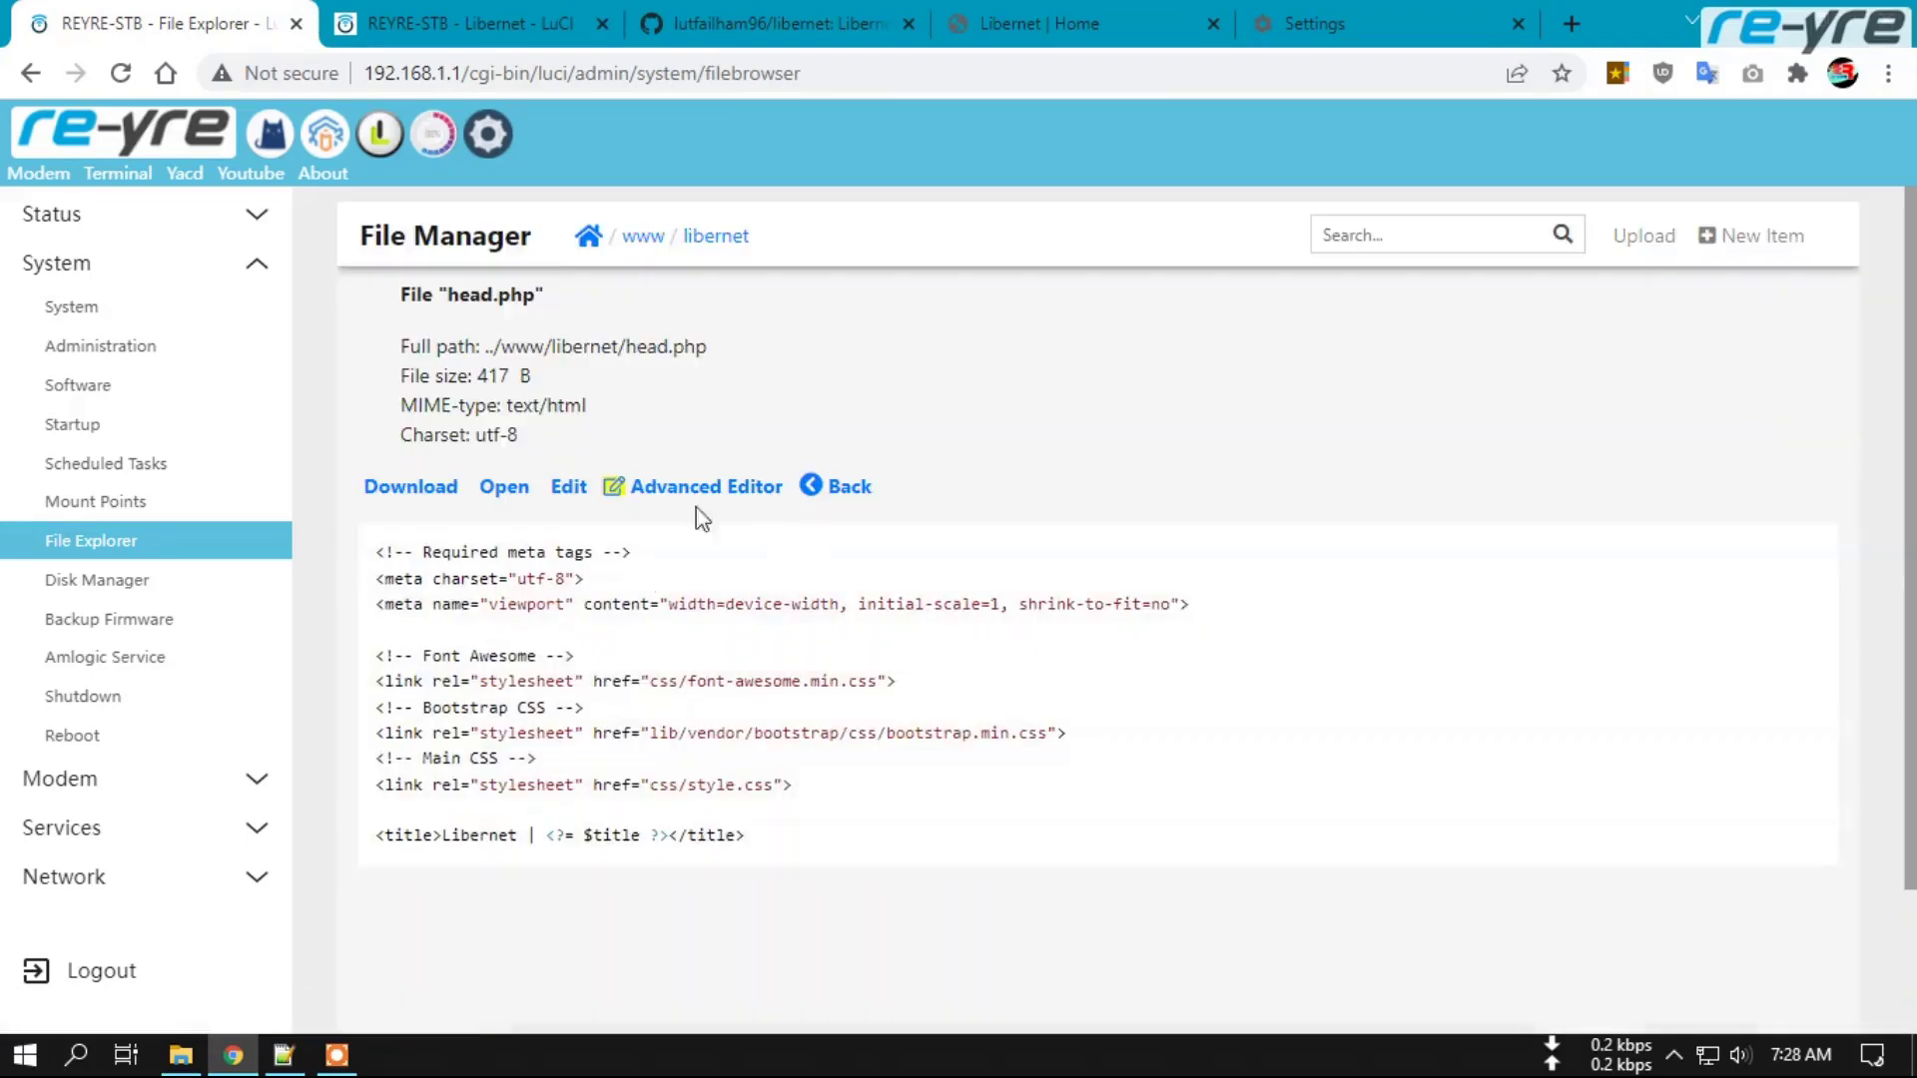
left_click(848, 487)
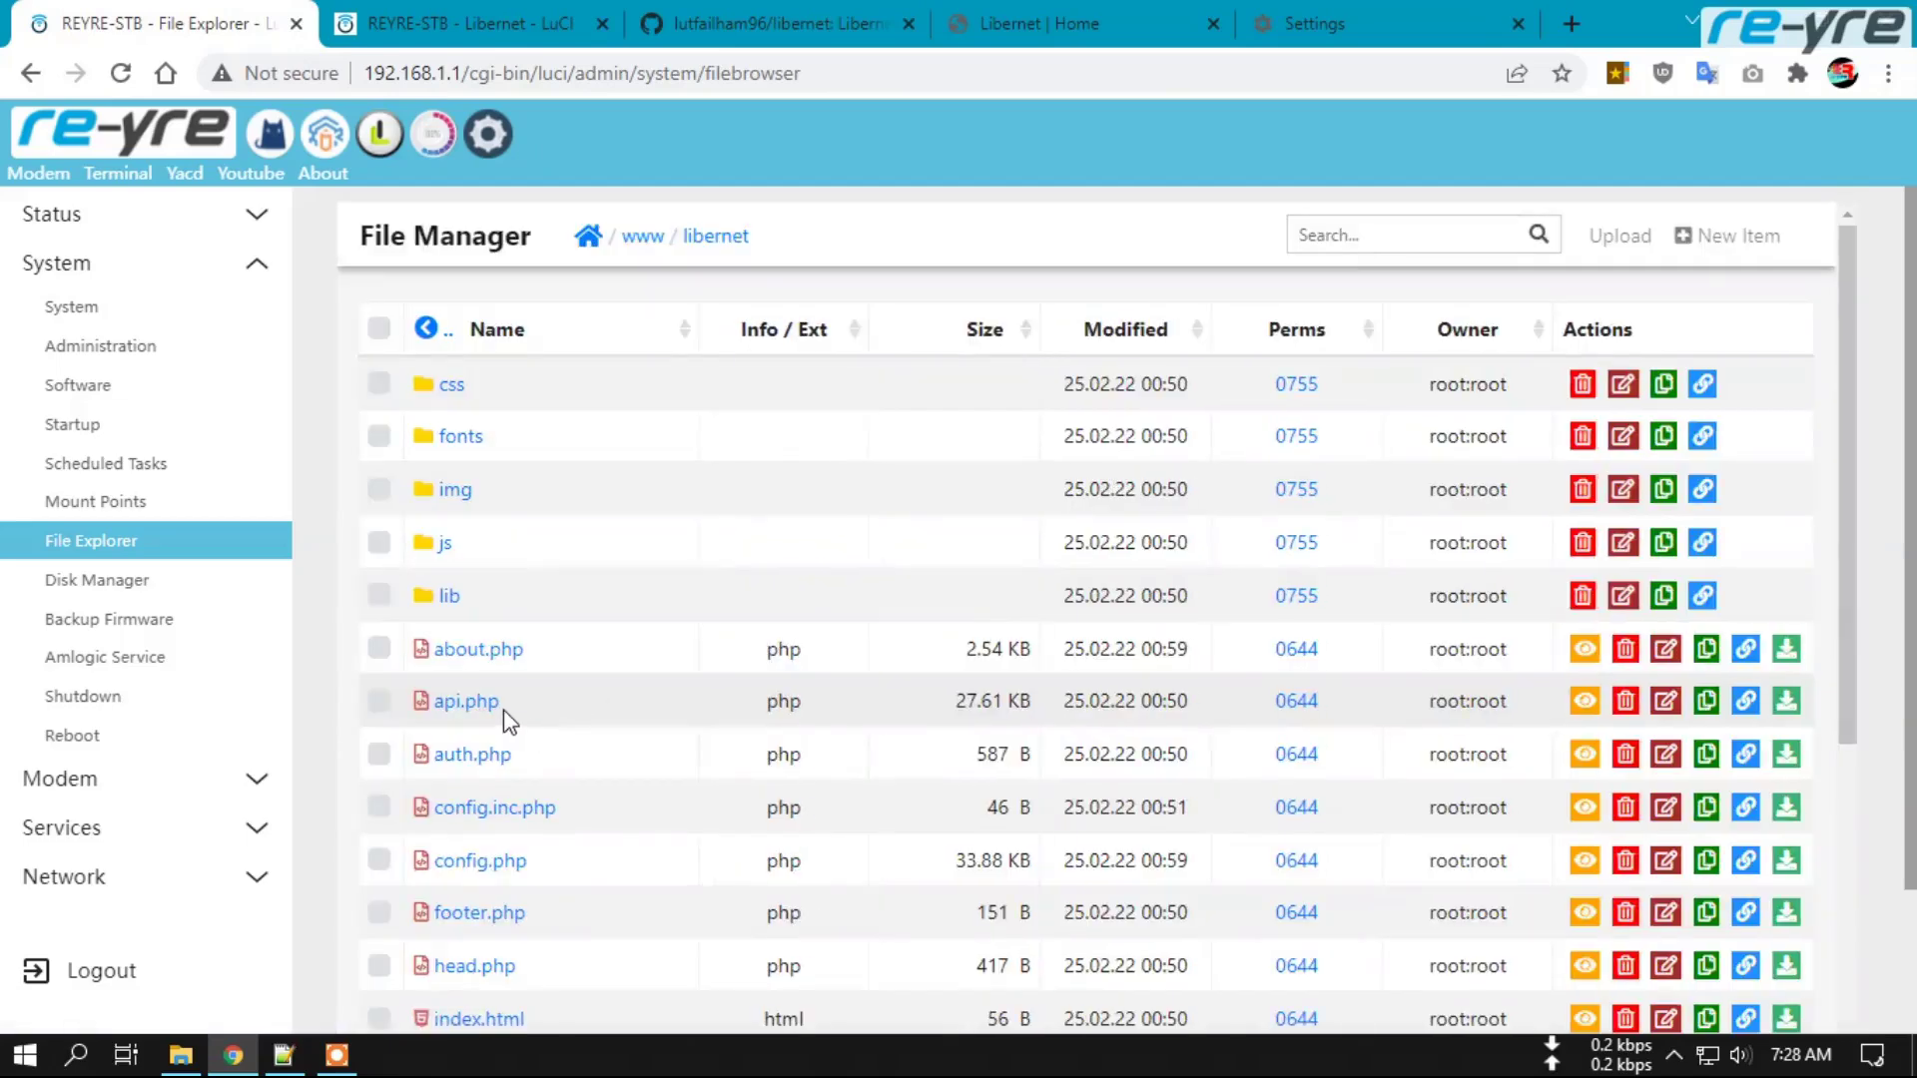
scroll(503, 710, "down", 1)
scroll(539, 917, "down", 2)
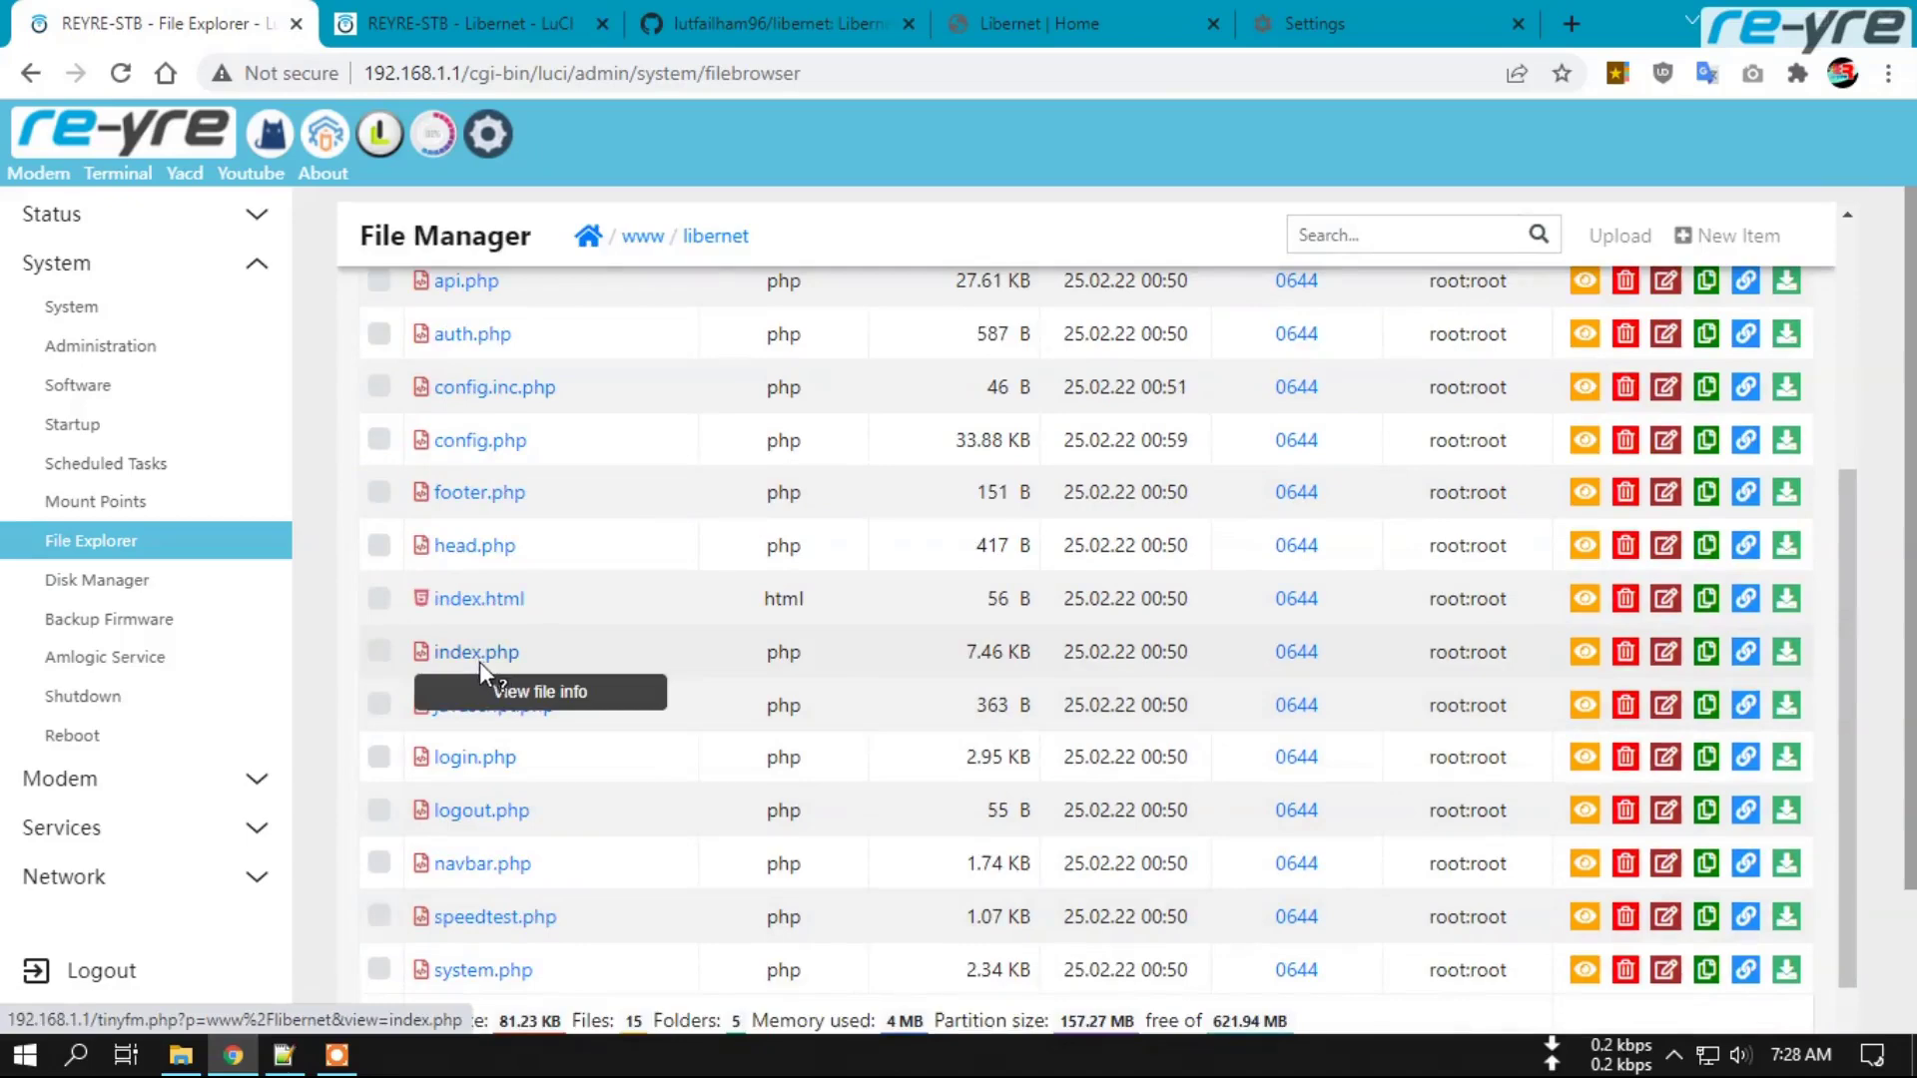
left_click(479, 659)
left_click(676, 489)
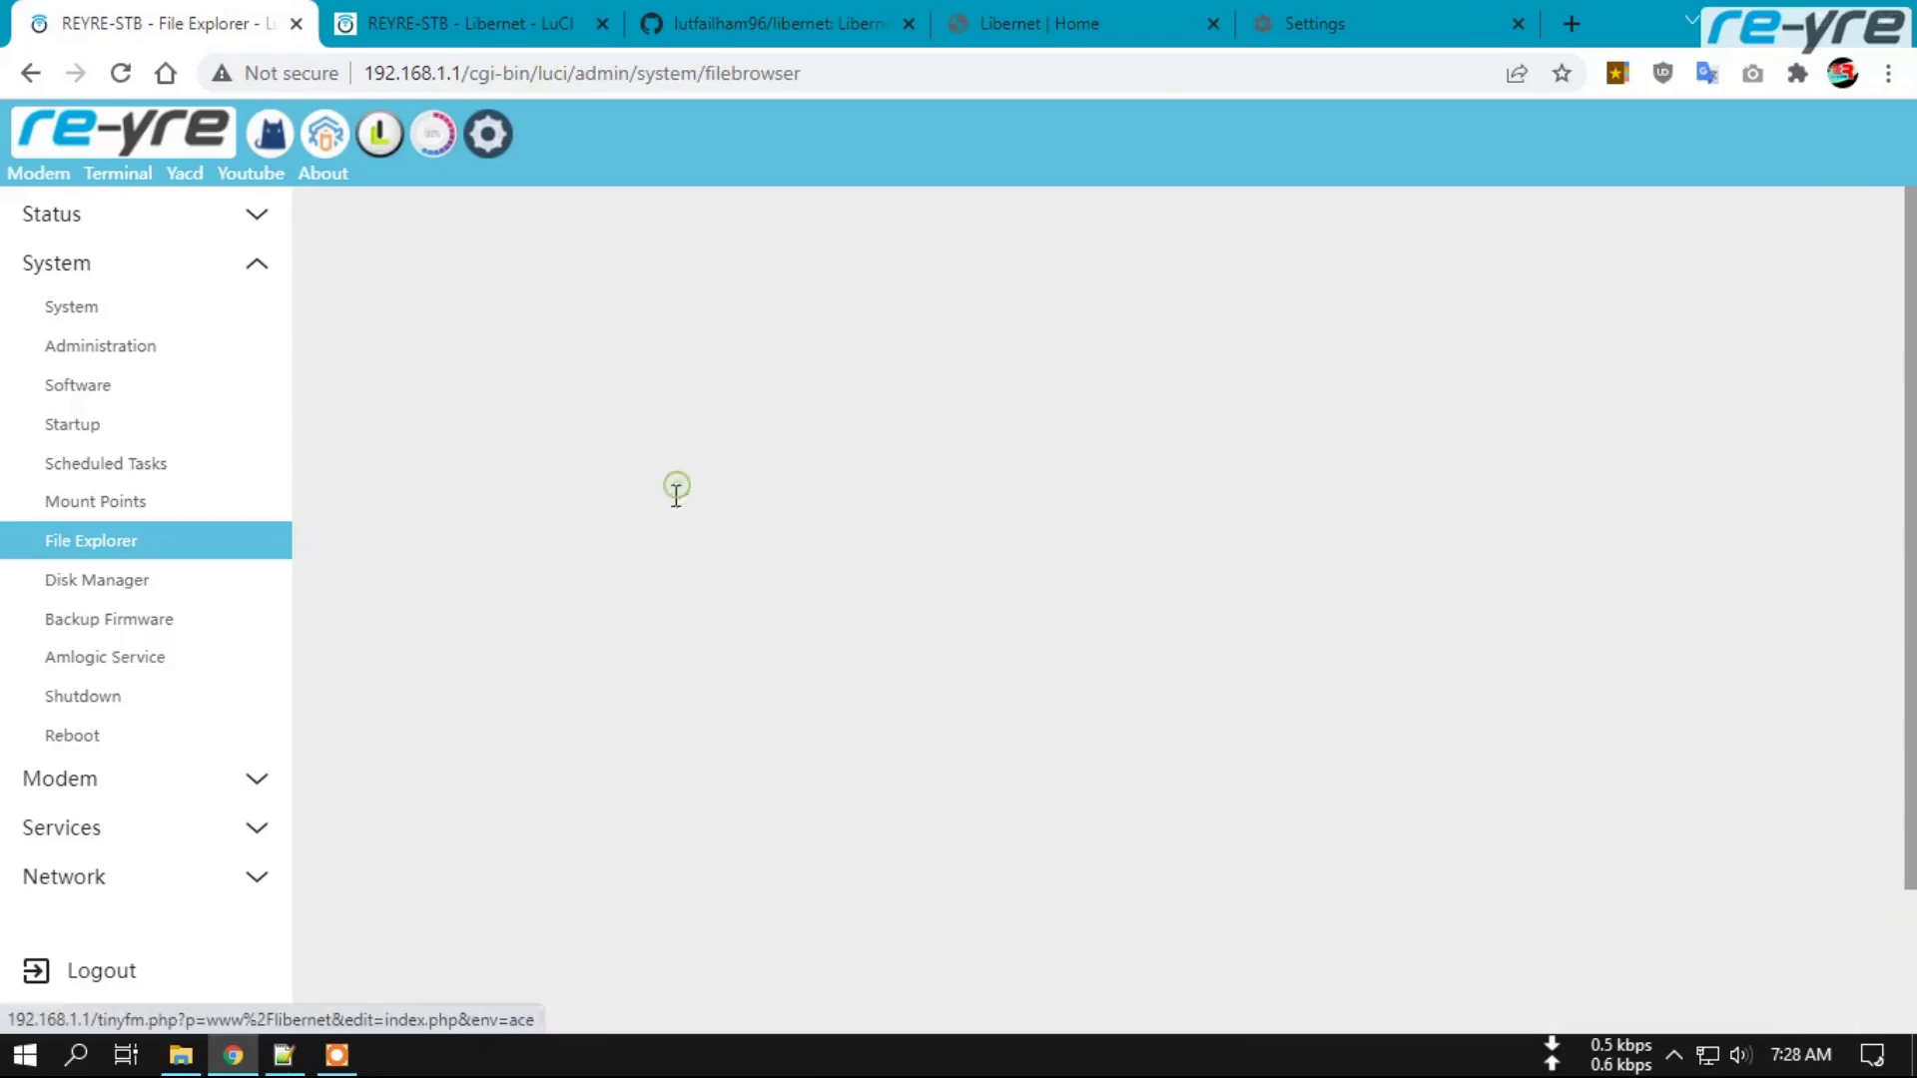
left_click_drag(458, 412, 423, 352)
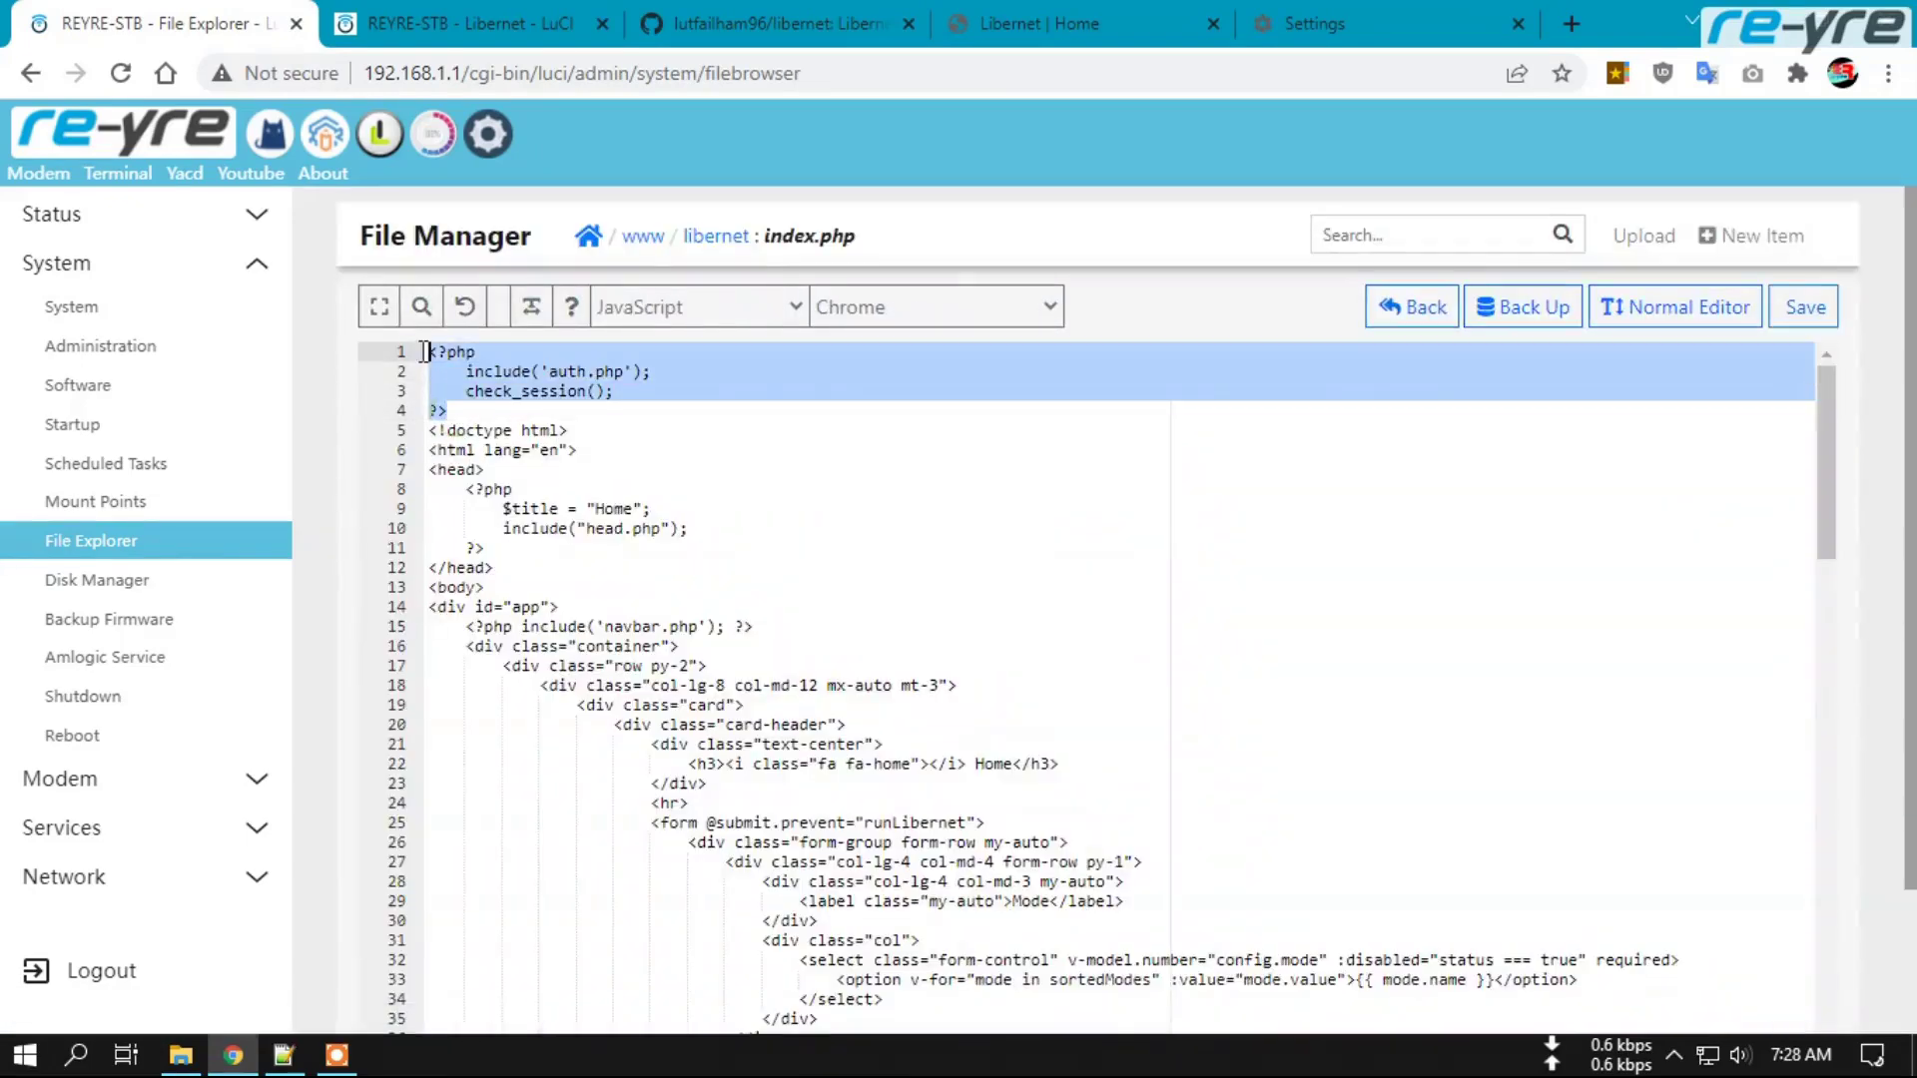
key("BackSpace")
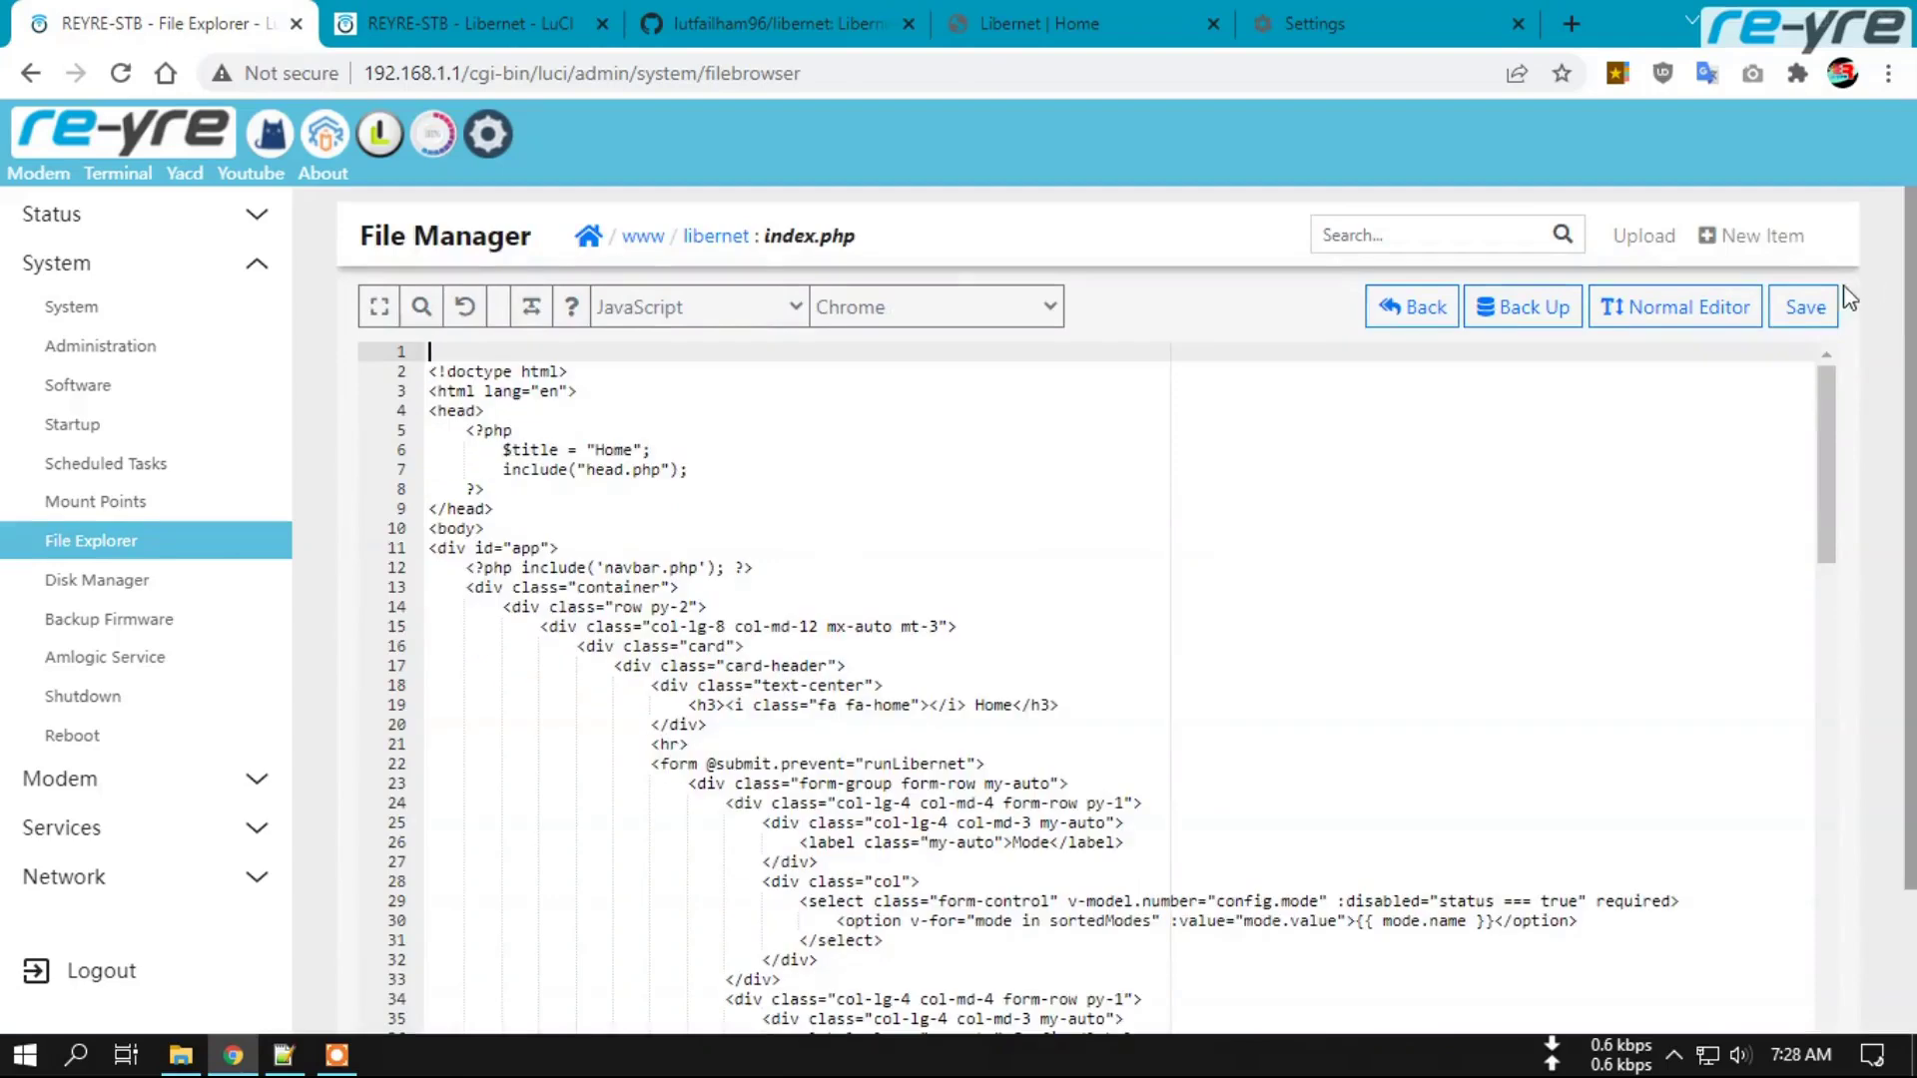
left_click(1802, 309)
Finish saving index.php, then delete speedtest.php's lines 1–4 login check and save it.
left_click(706, 235)
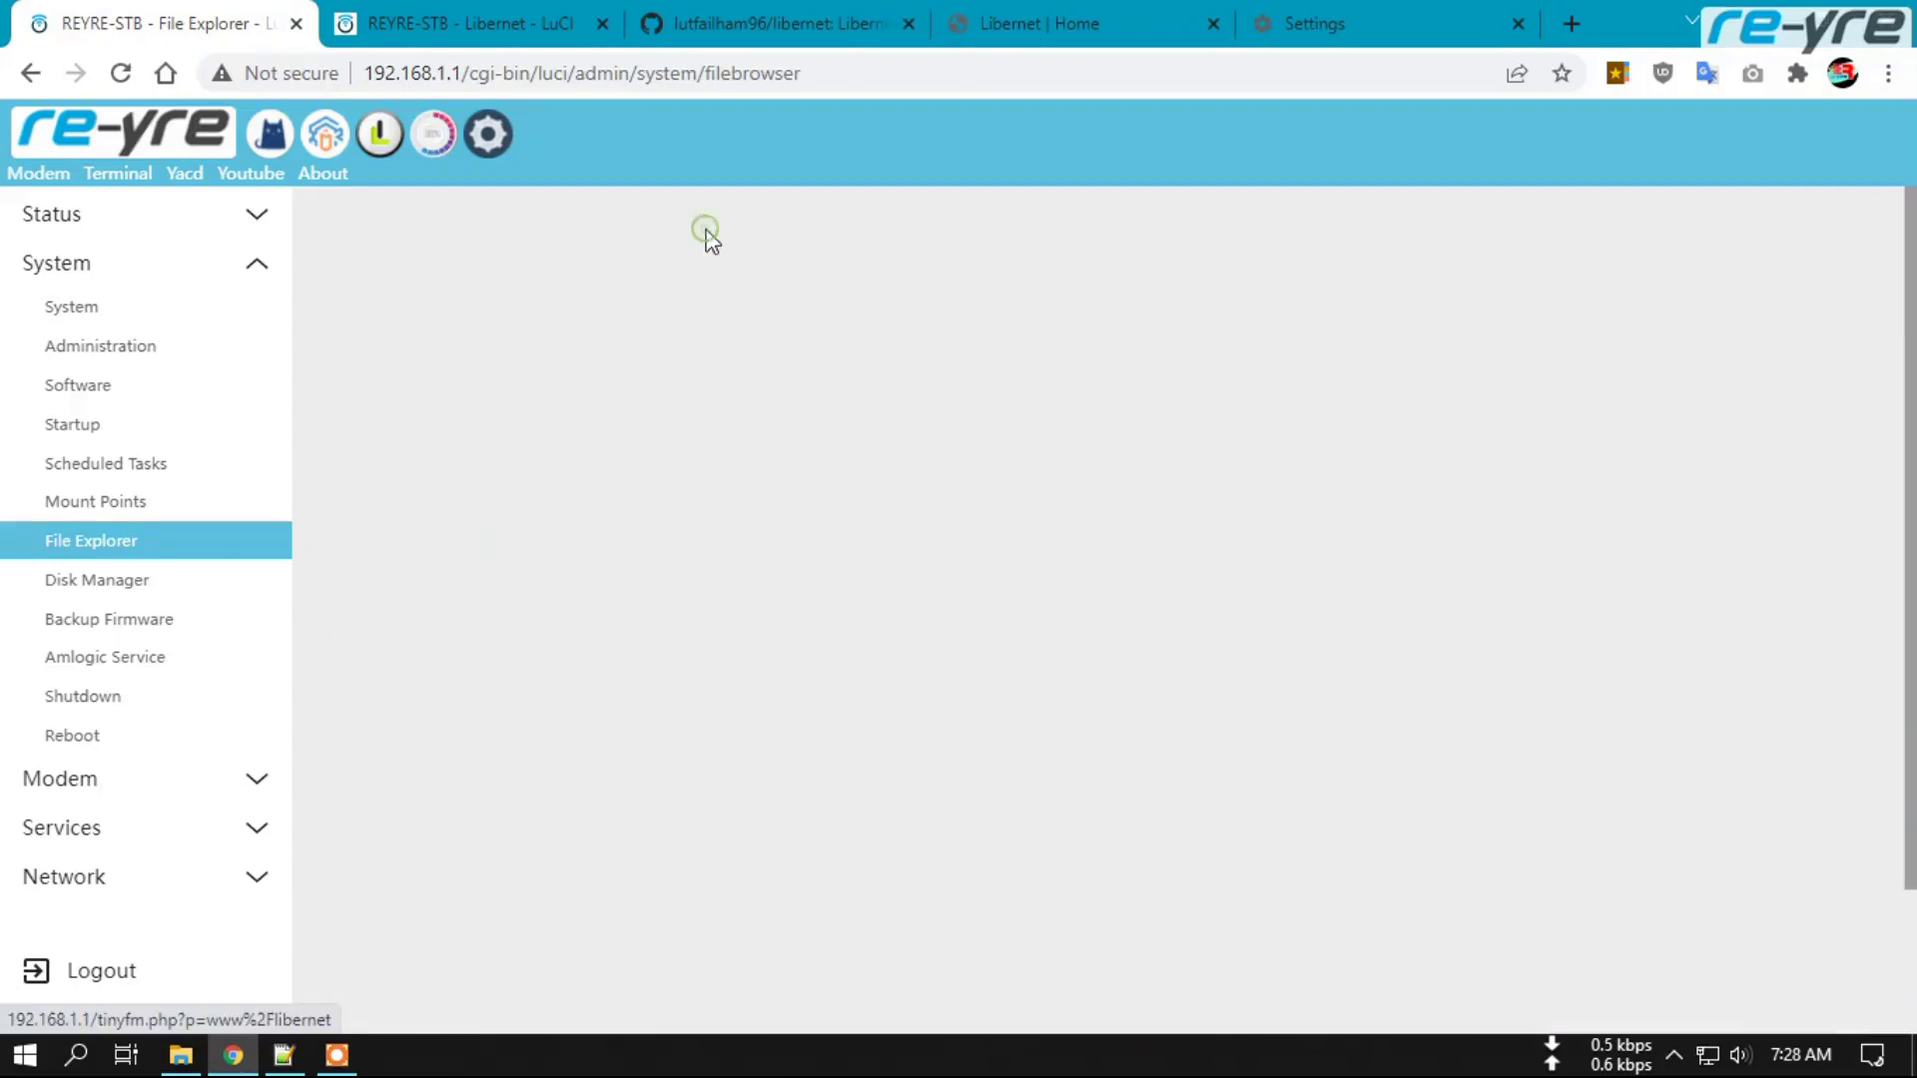
scroll(611, 571, "down", 5)
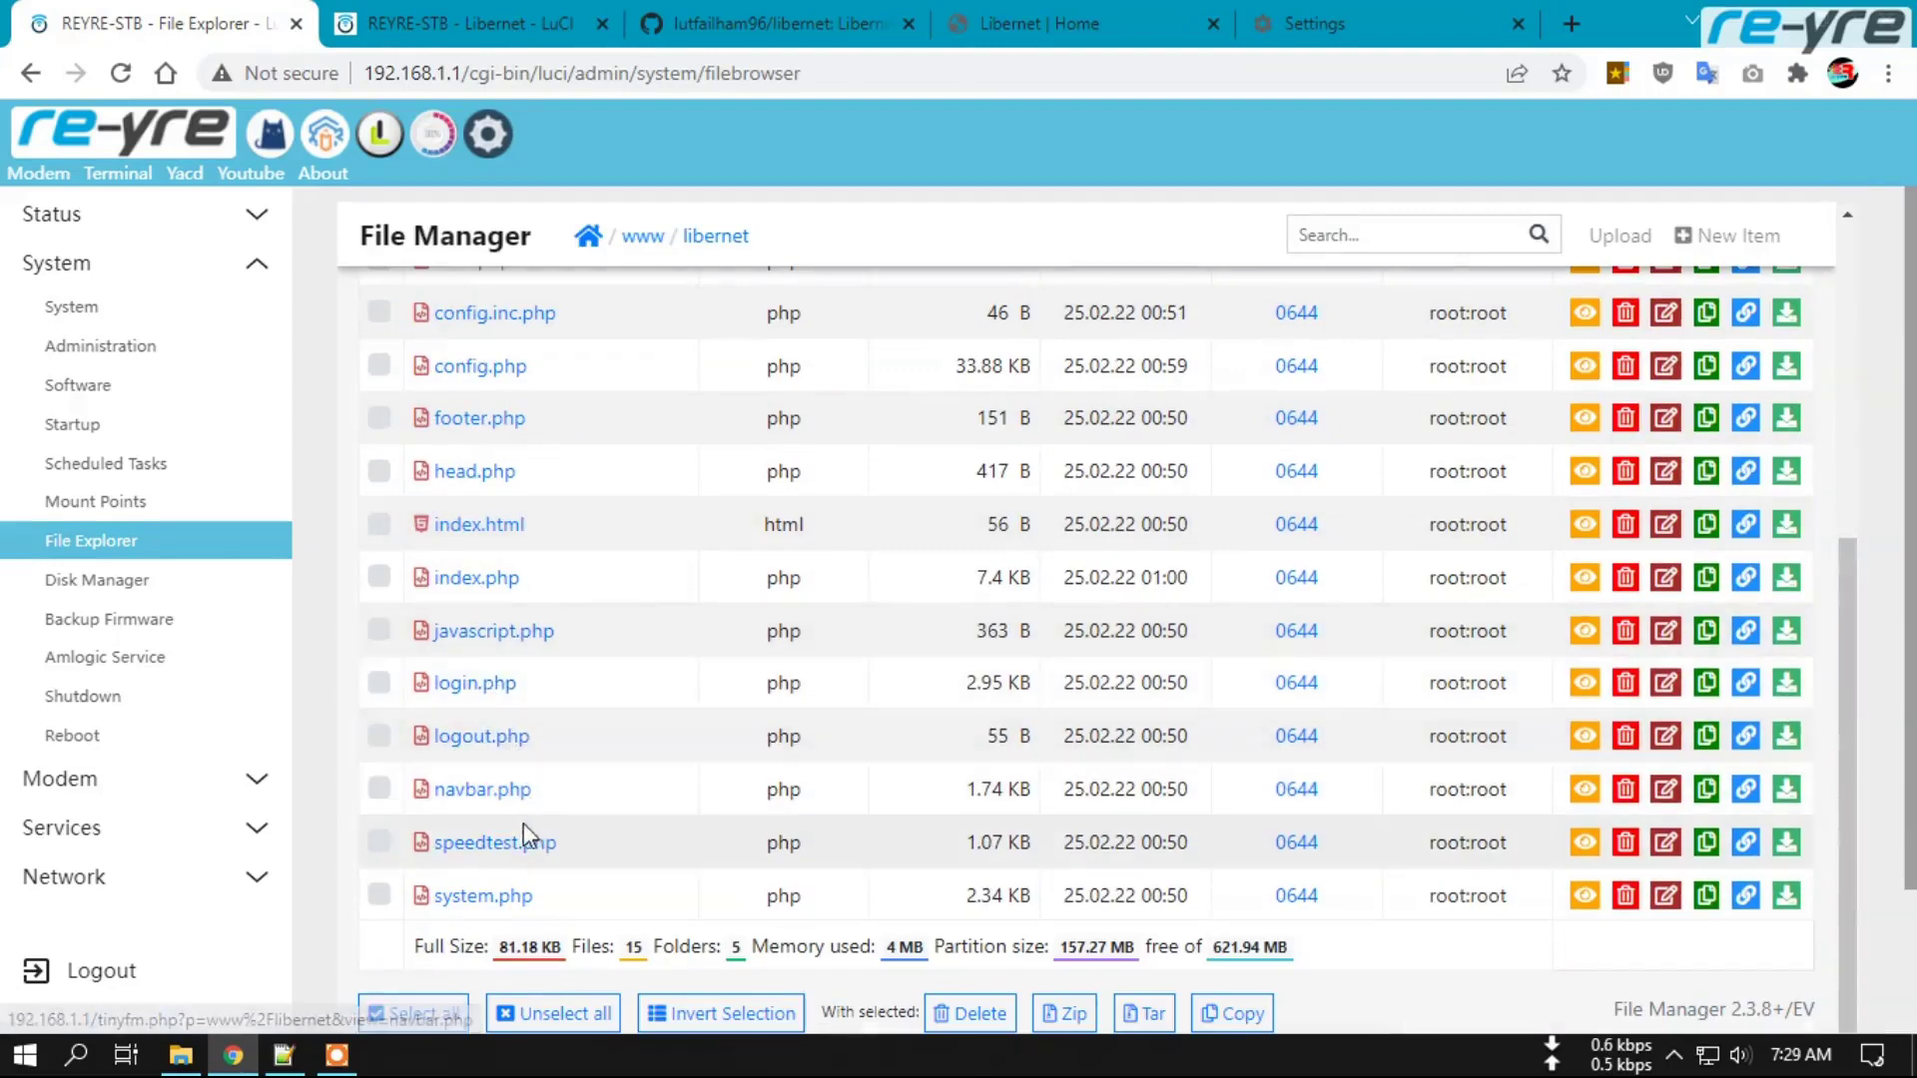
left_click(484, 790)
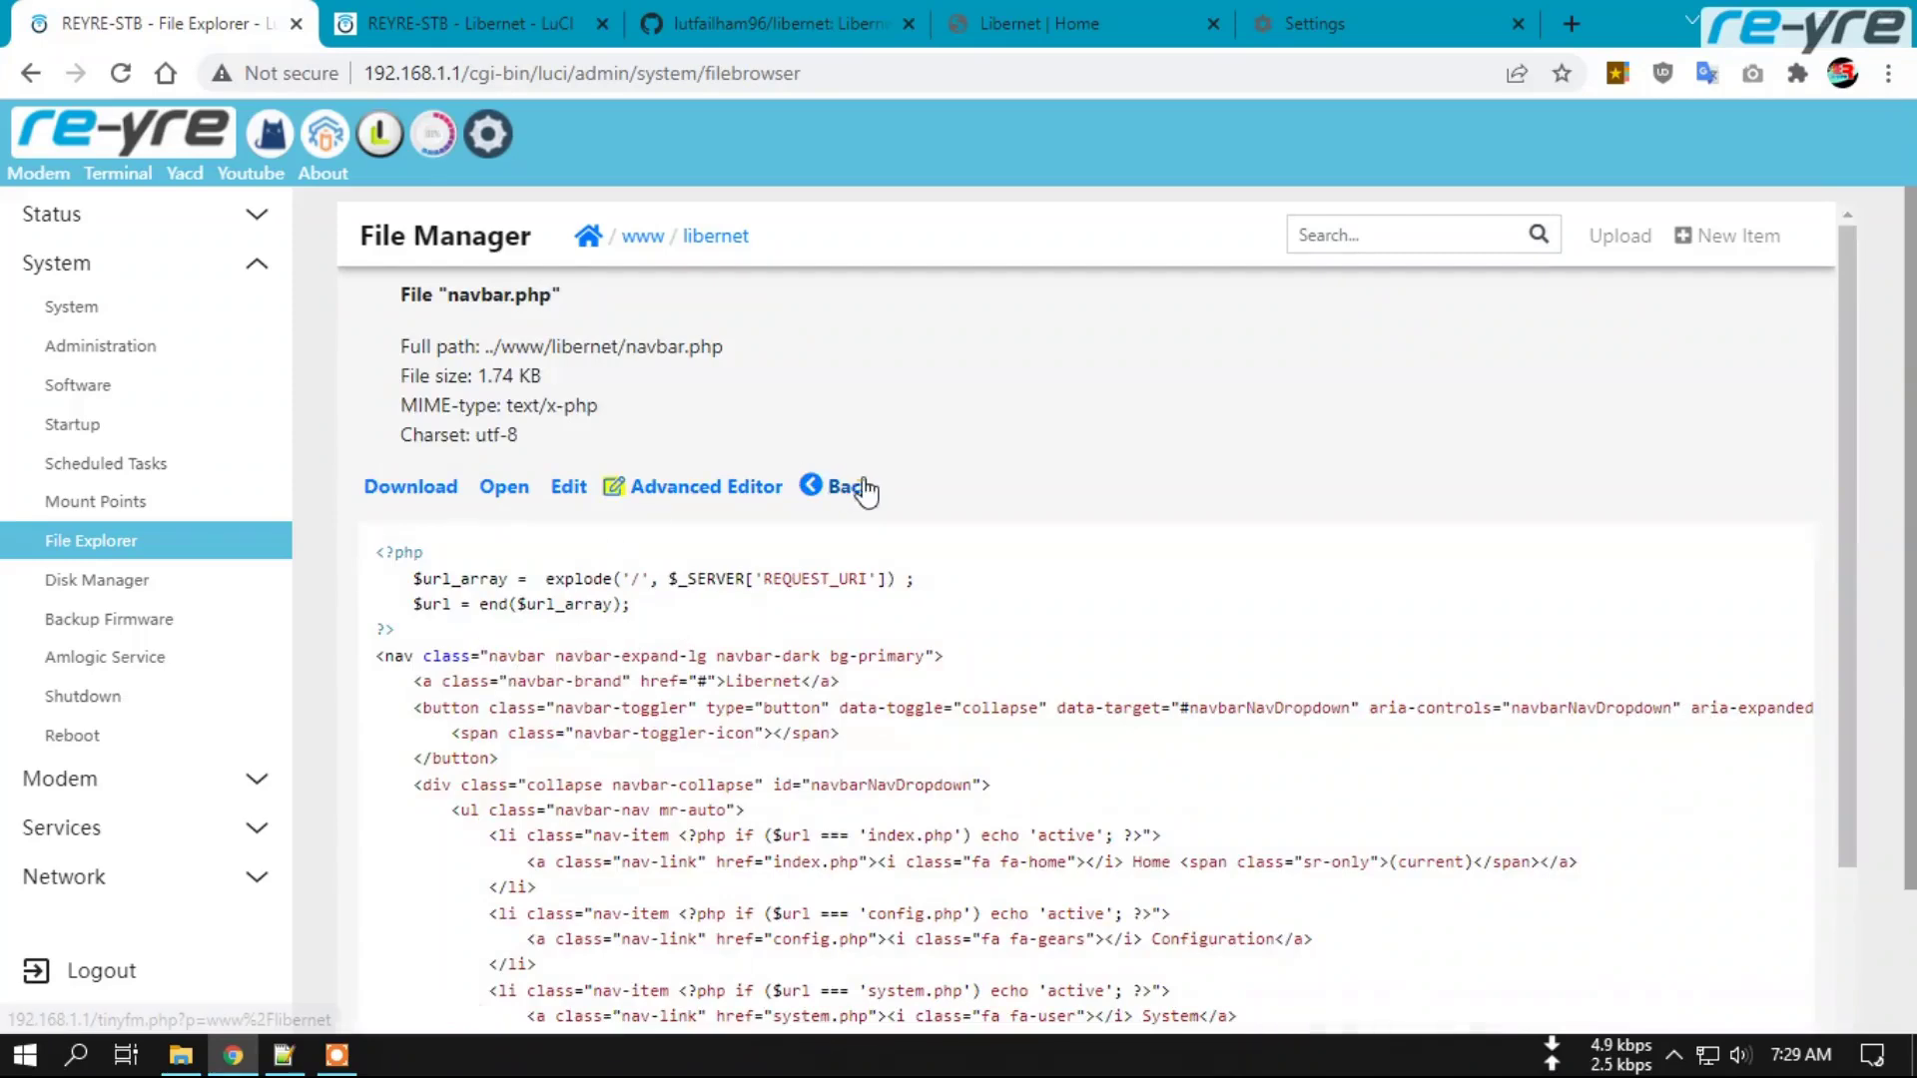
left_click(853, 486)
scroll(603, 758, "down", 3)
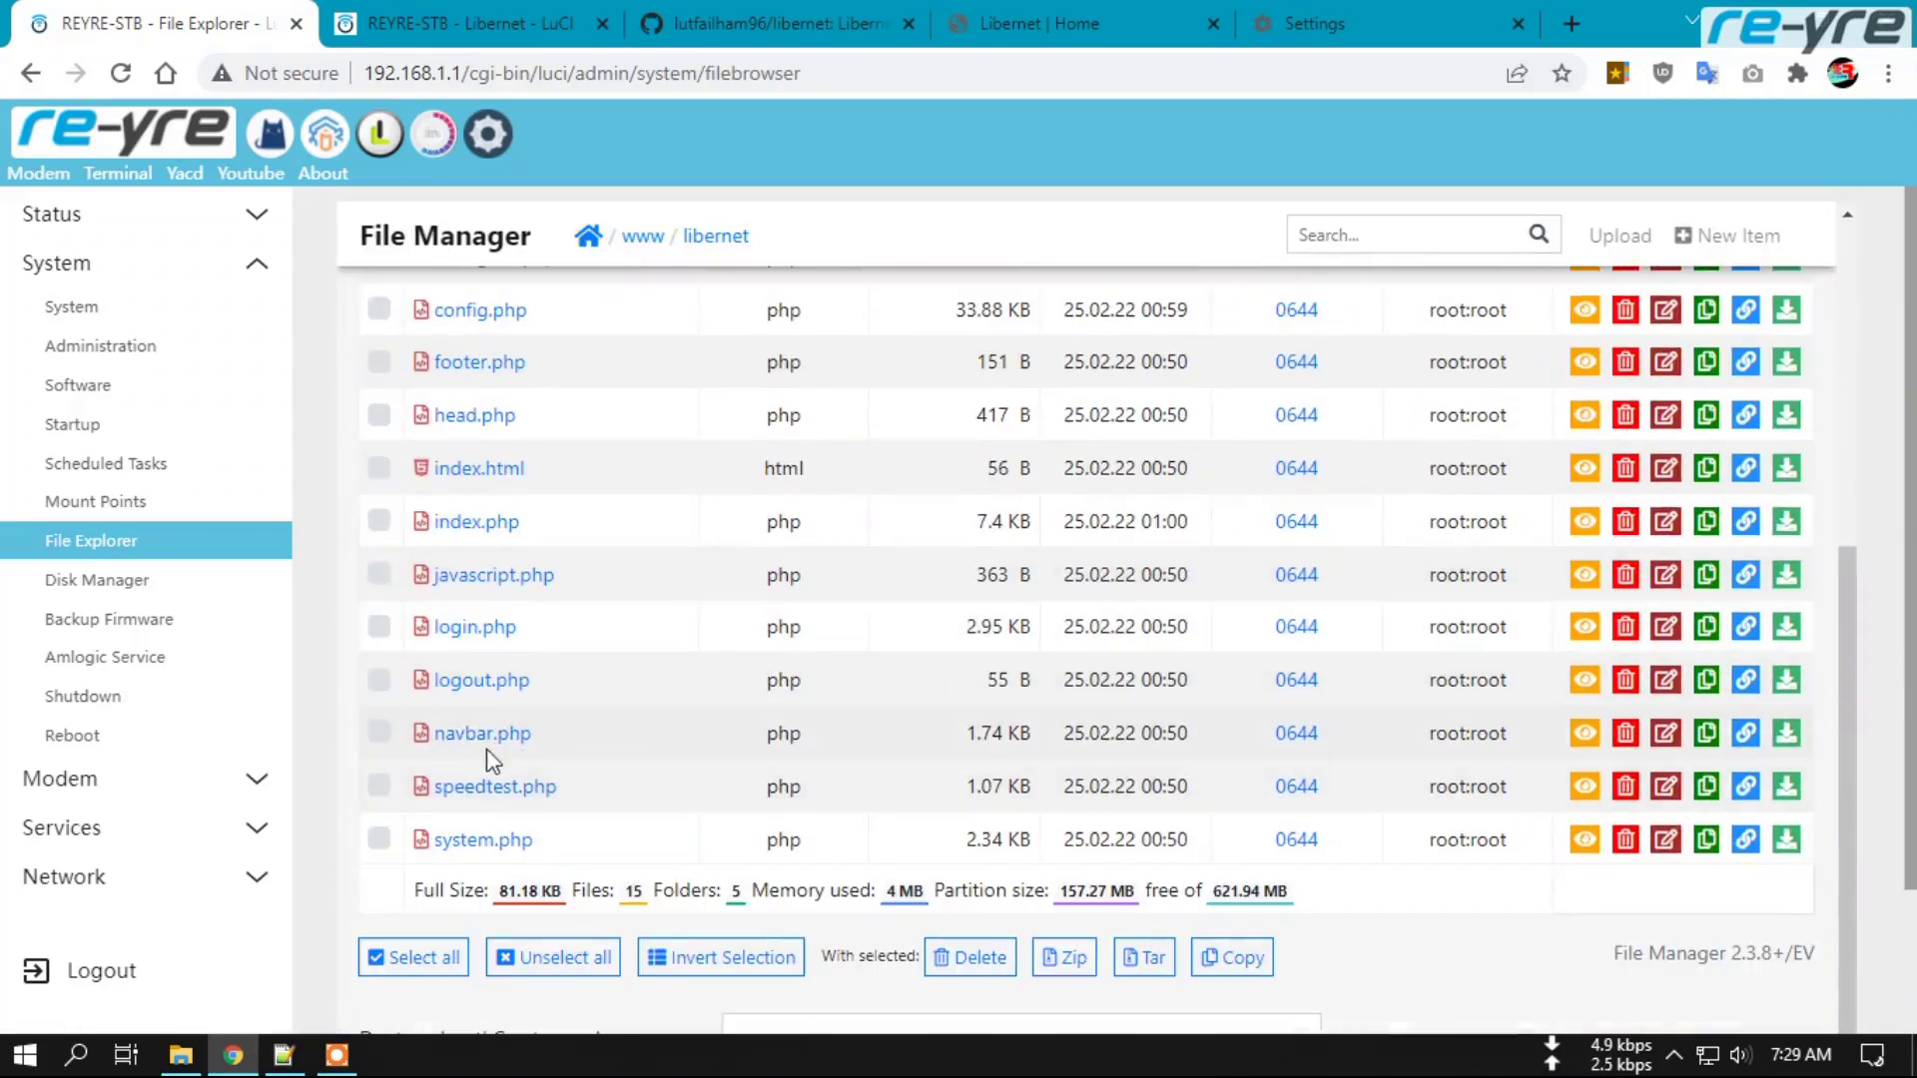
left_click(469, 786)
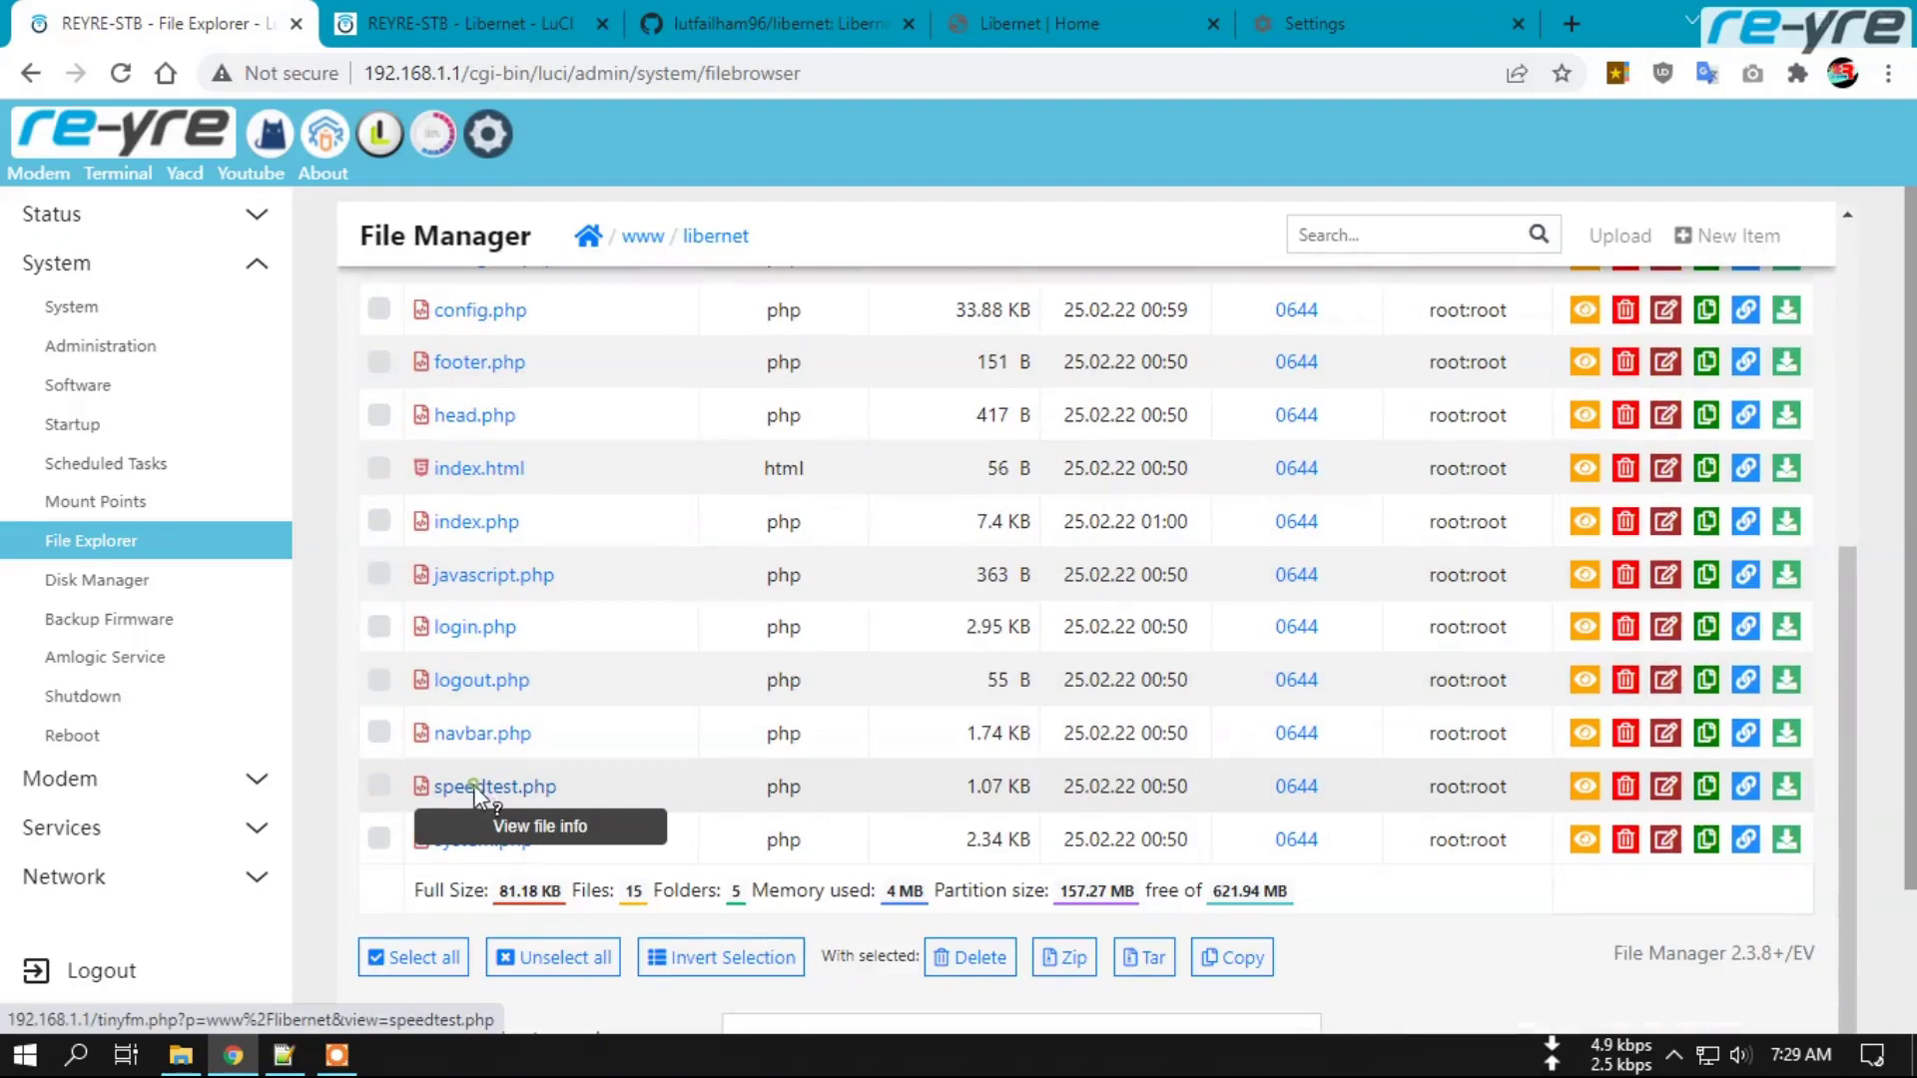
left_click(705, 489)
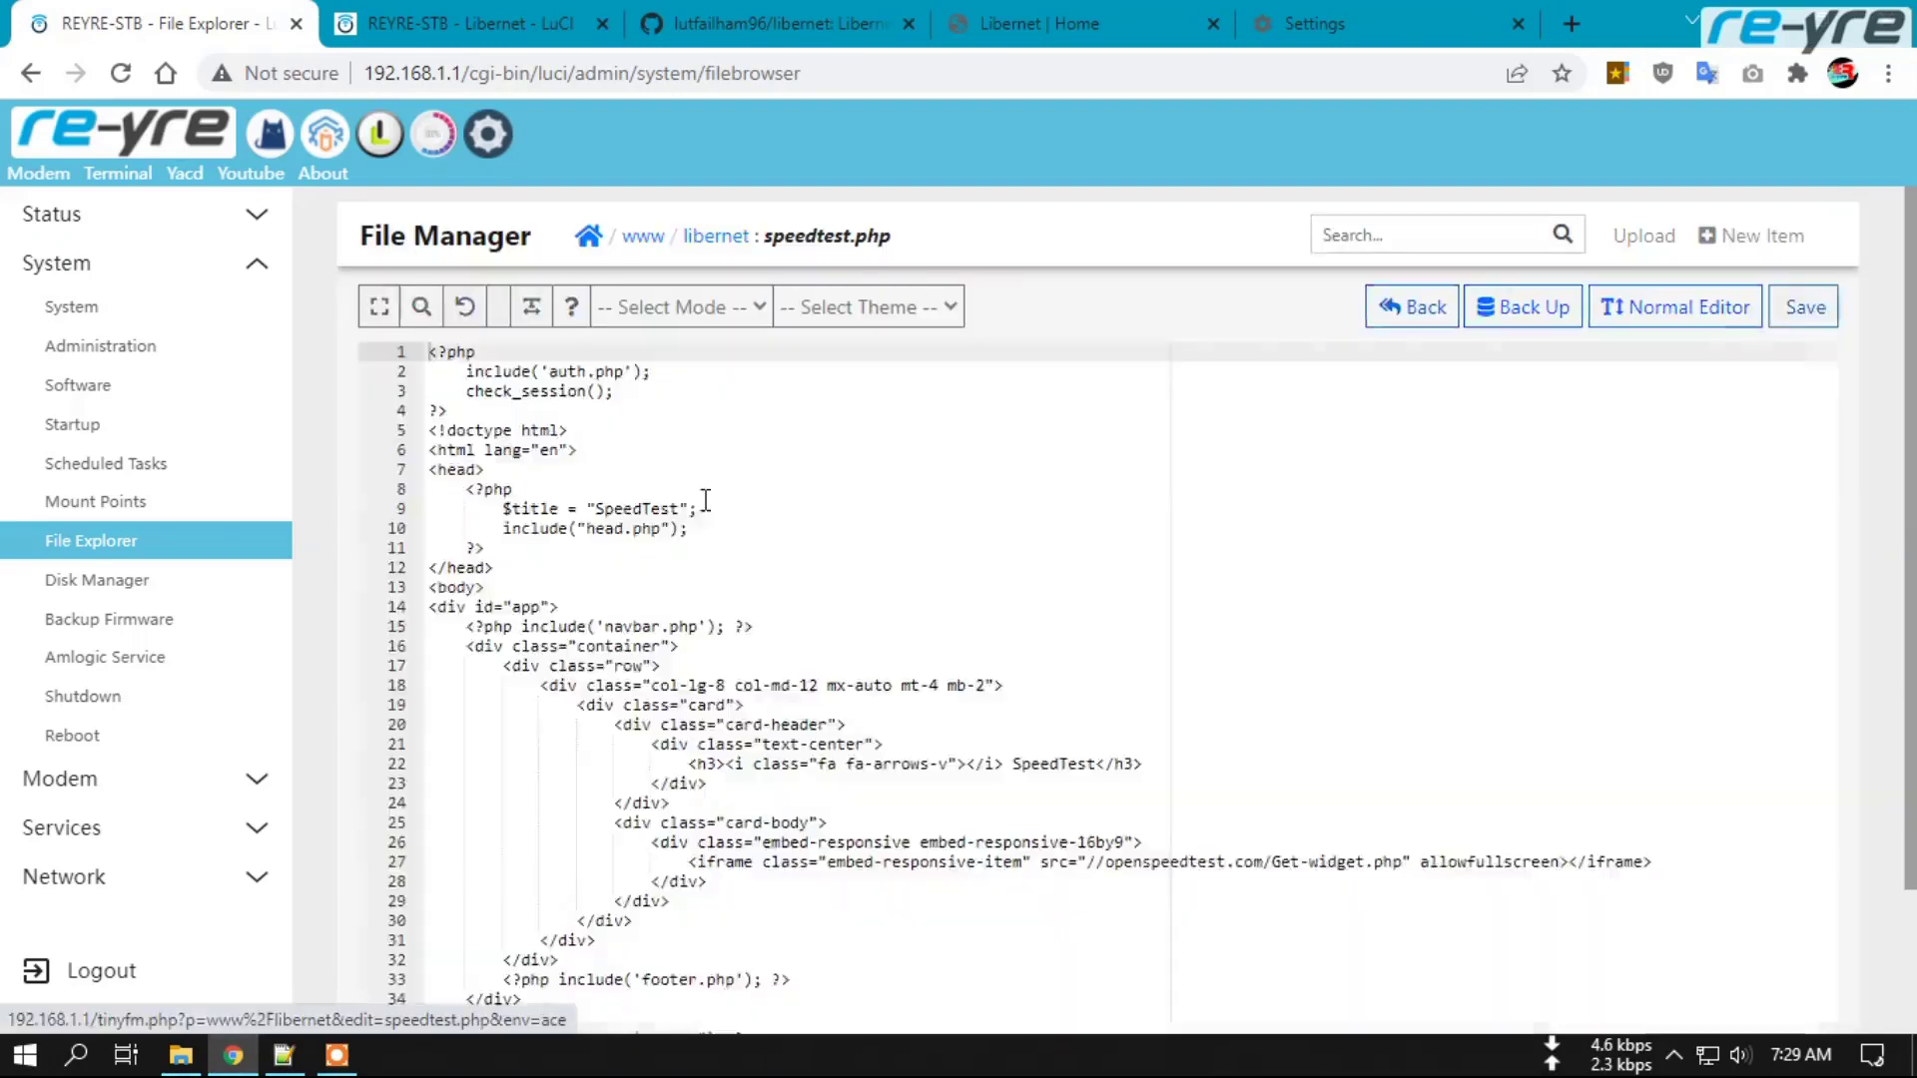
left_click_drag(469, 412, 412, 362)
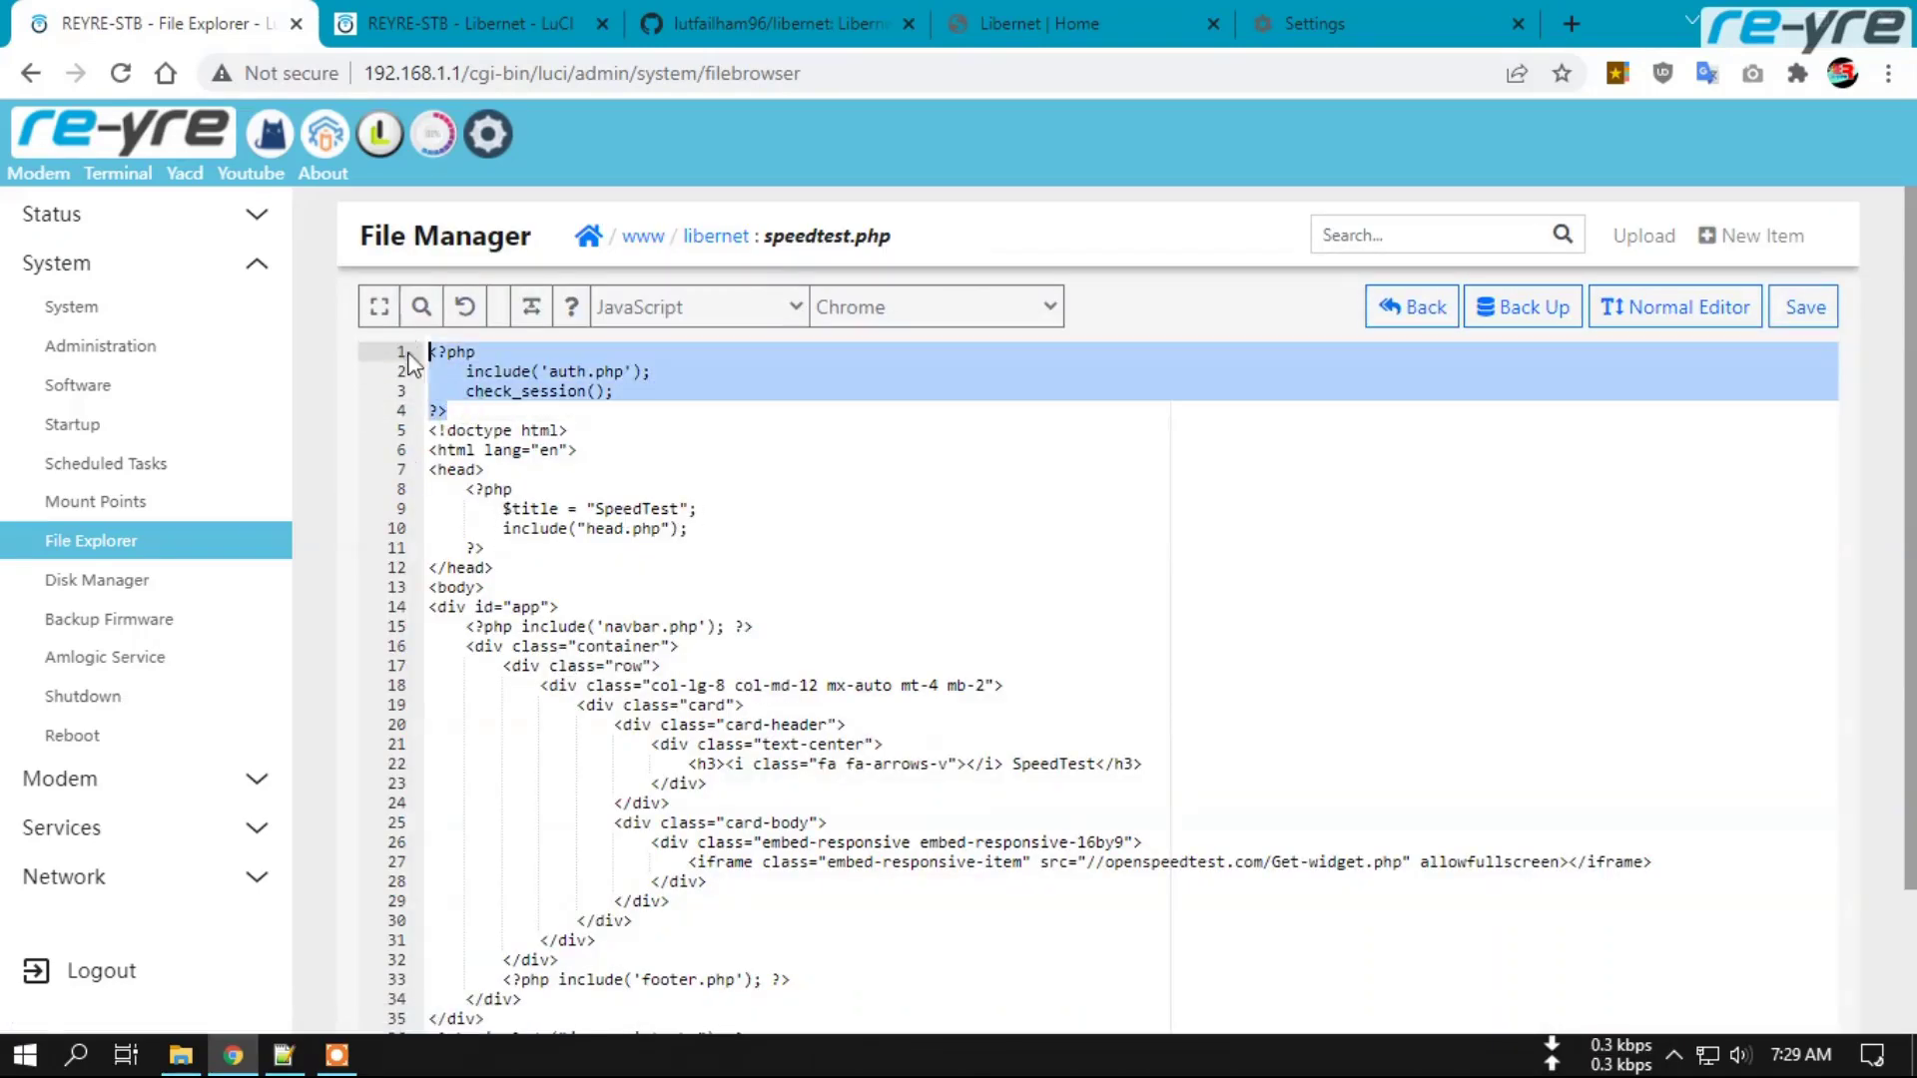
key("Delete")
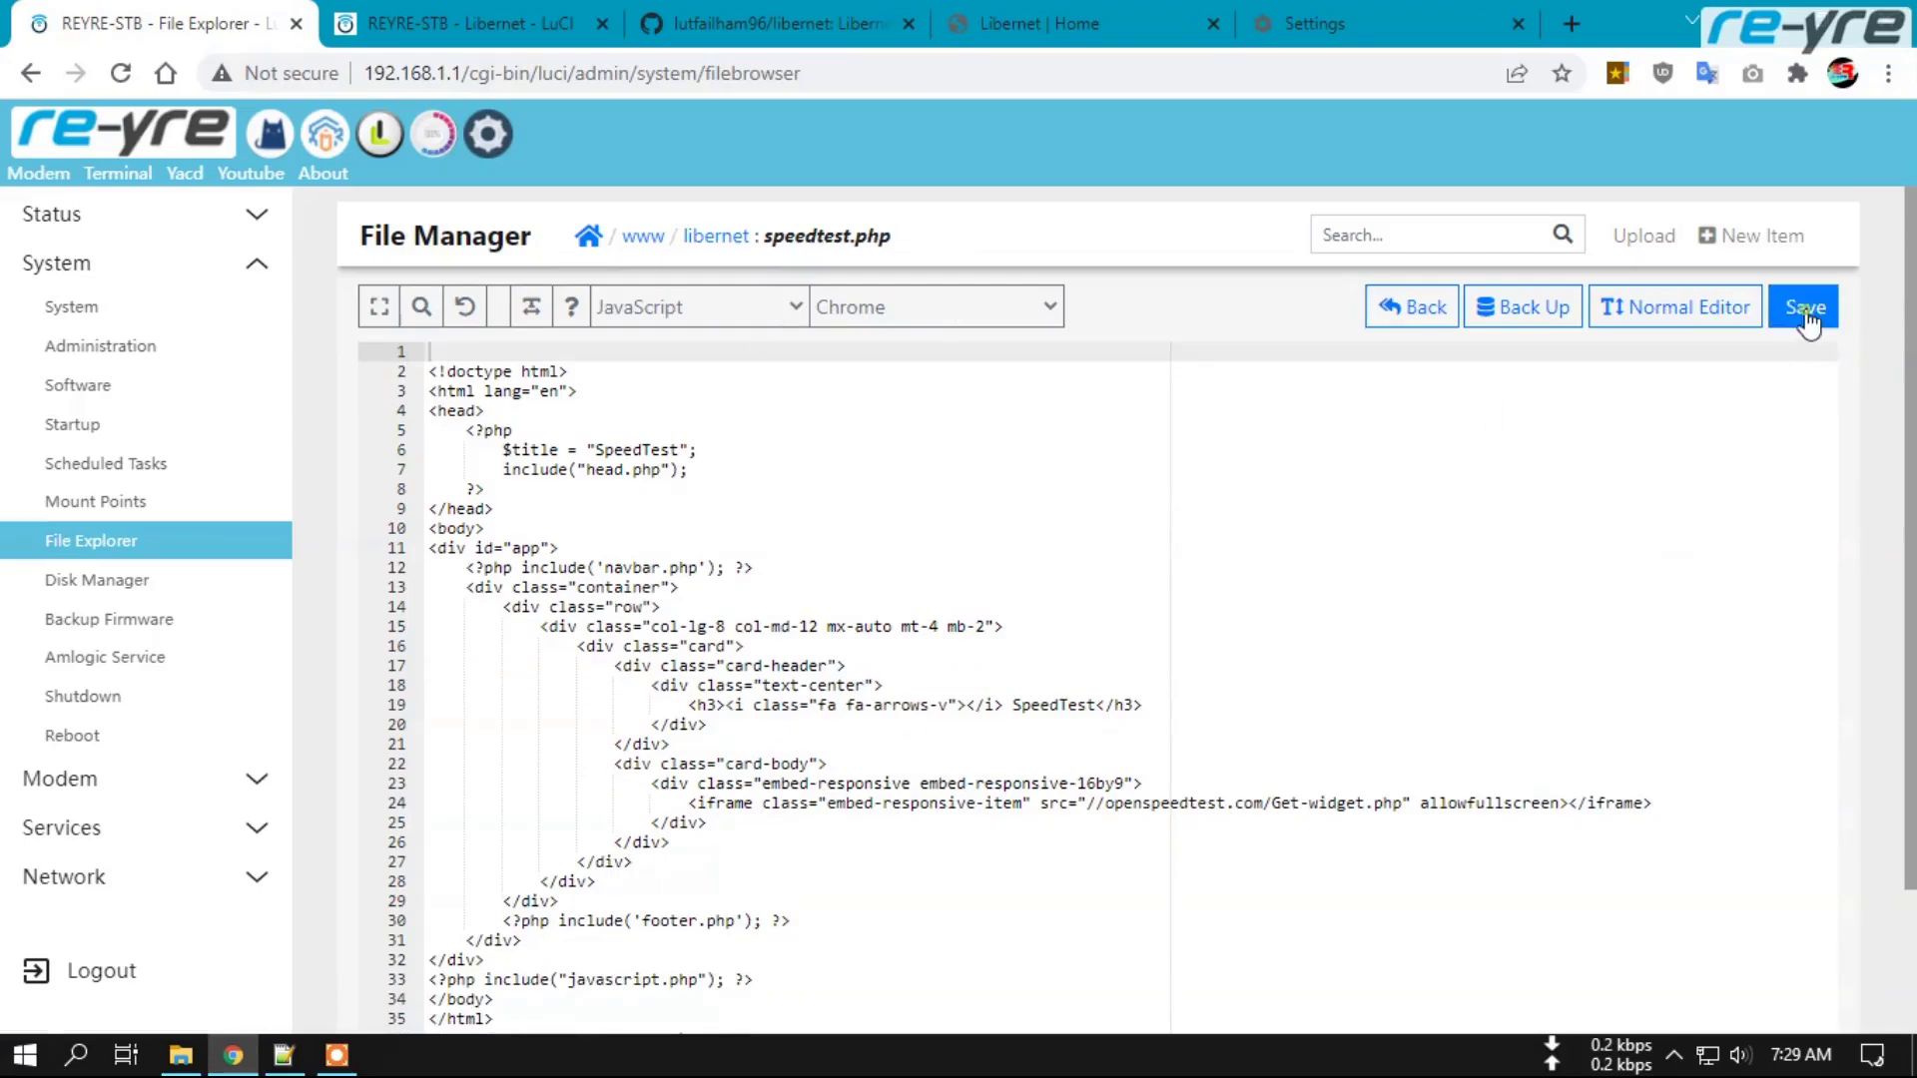
left_click(1807, 317)
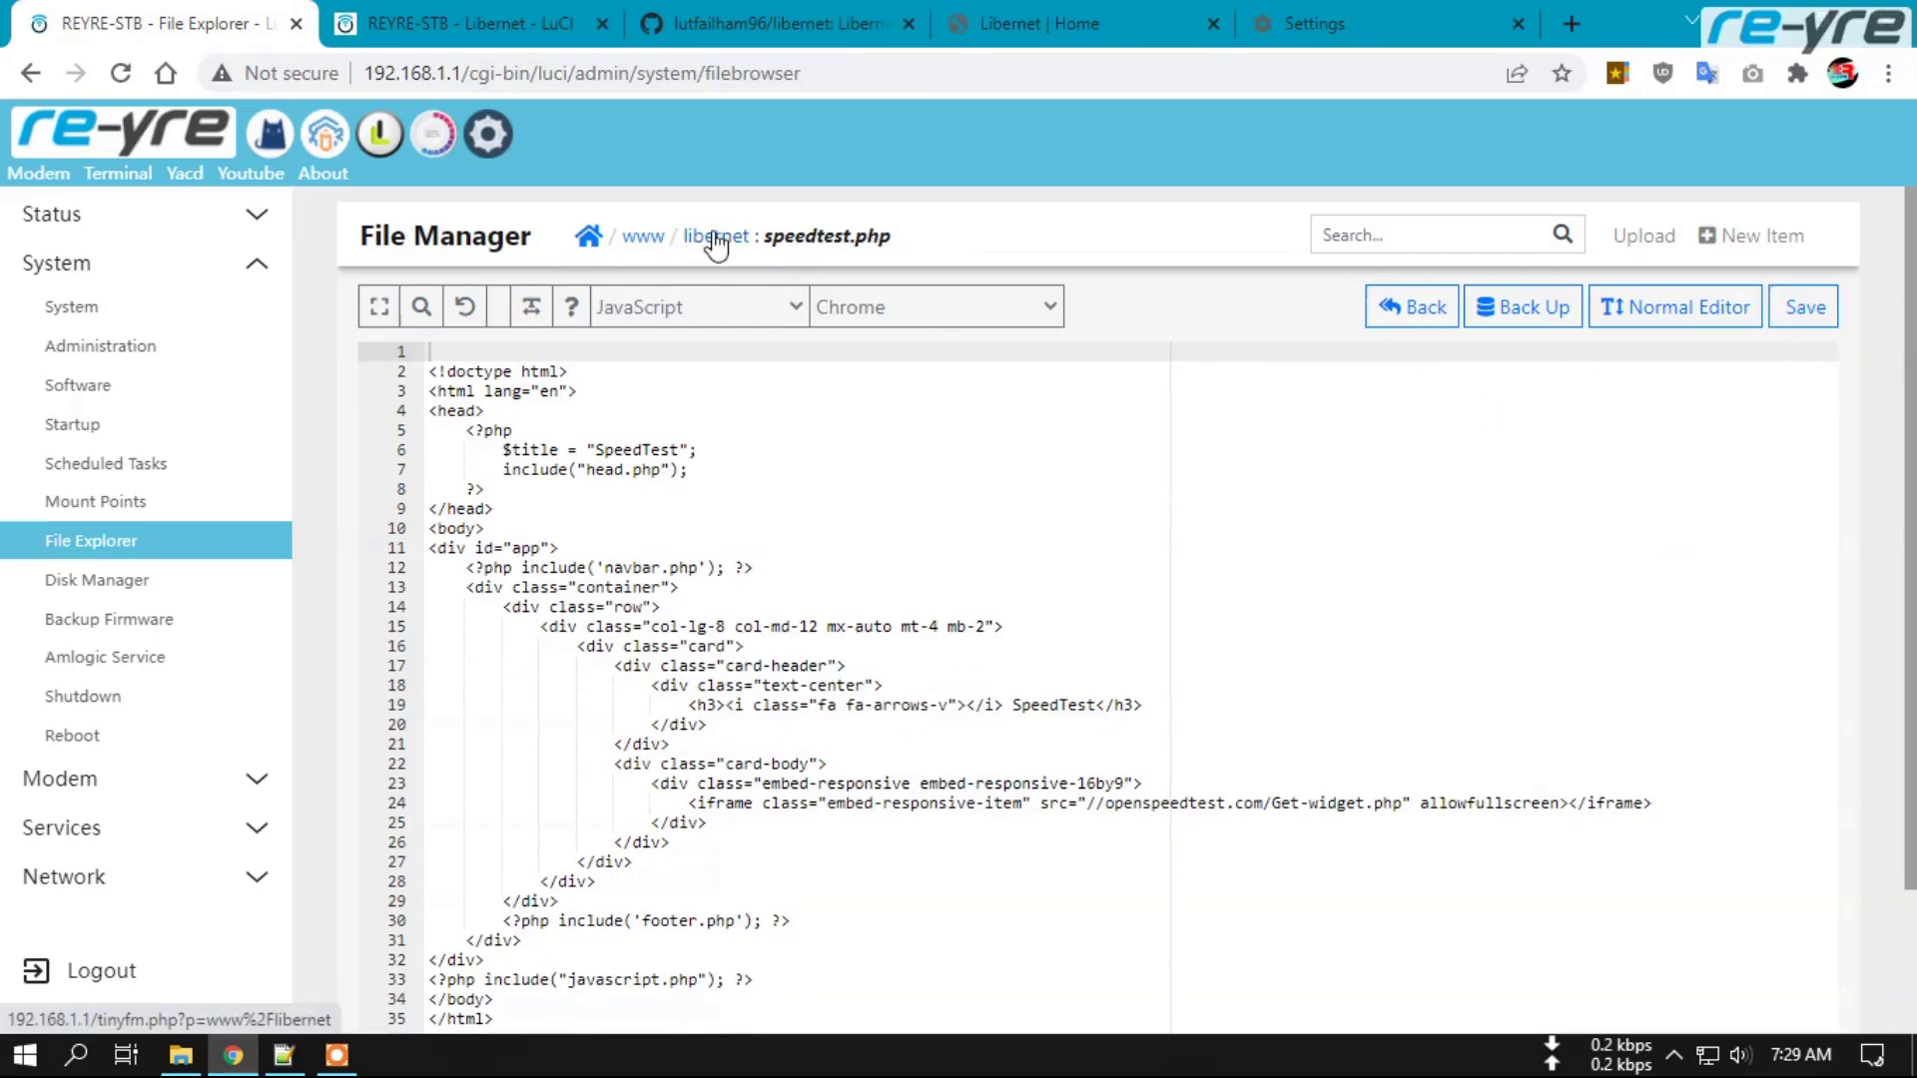
Remove the login-check block on lines 1–4 of system.php and save it.
left_click(715, 237)
scroll(727, 578, "down", 6)
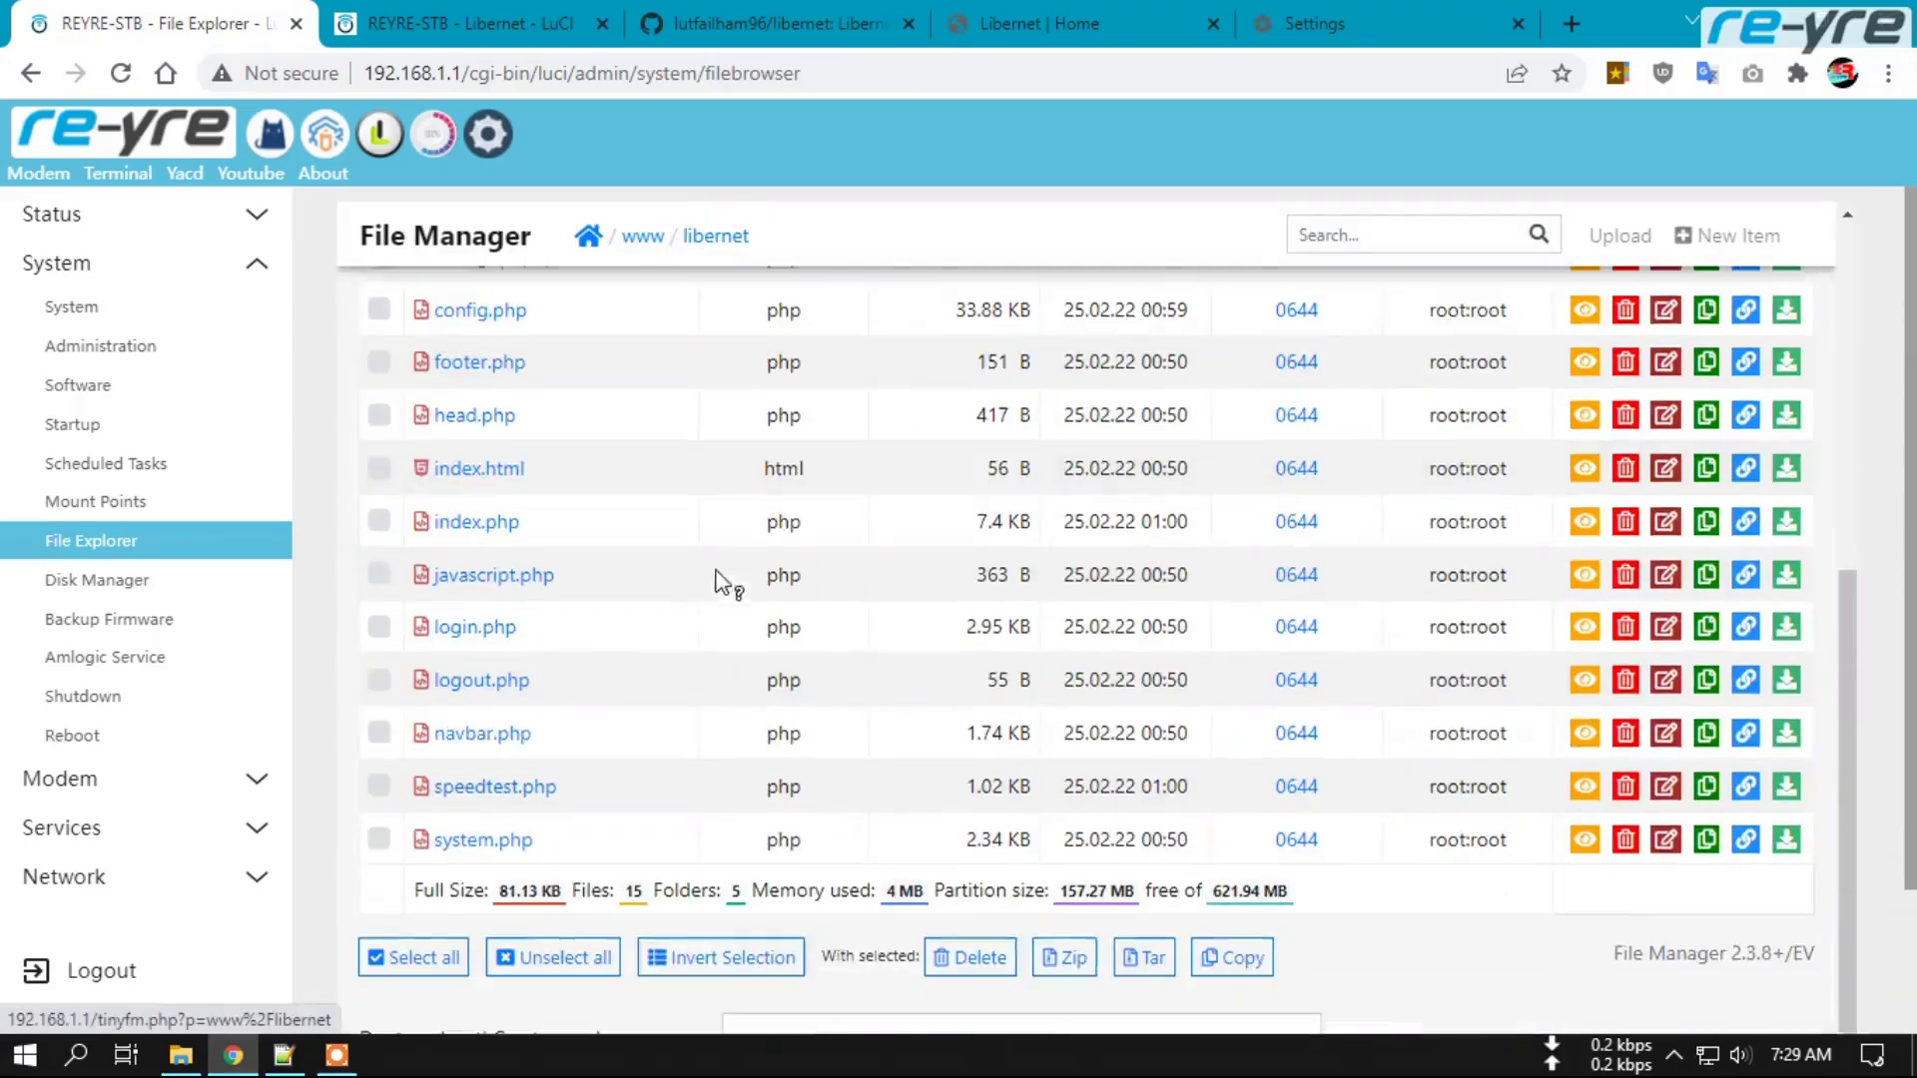
left_click(475, 840)
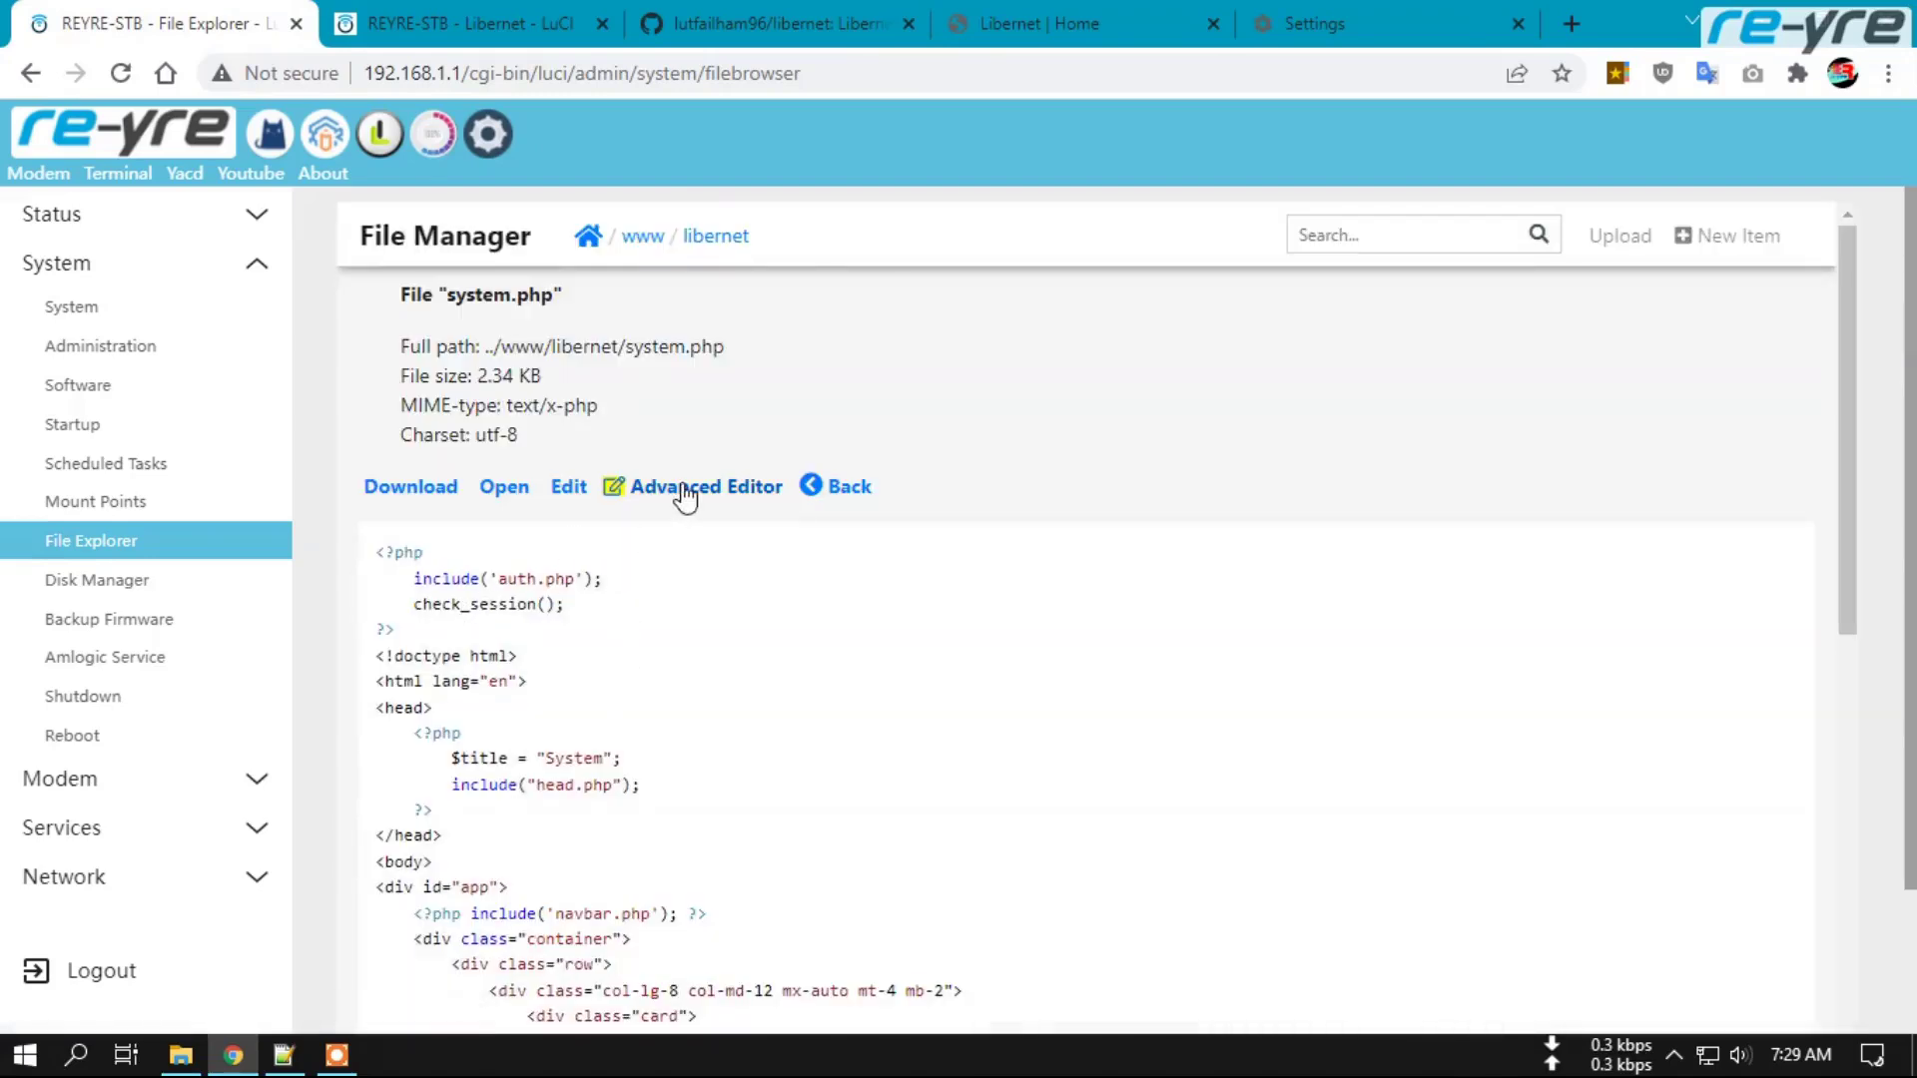
left_click(677, 489)
left_click_drag(452, 417, 419, 361)
key("BackSpace")
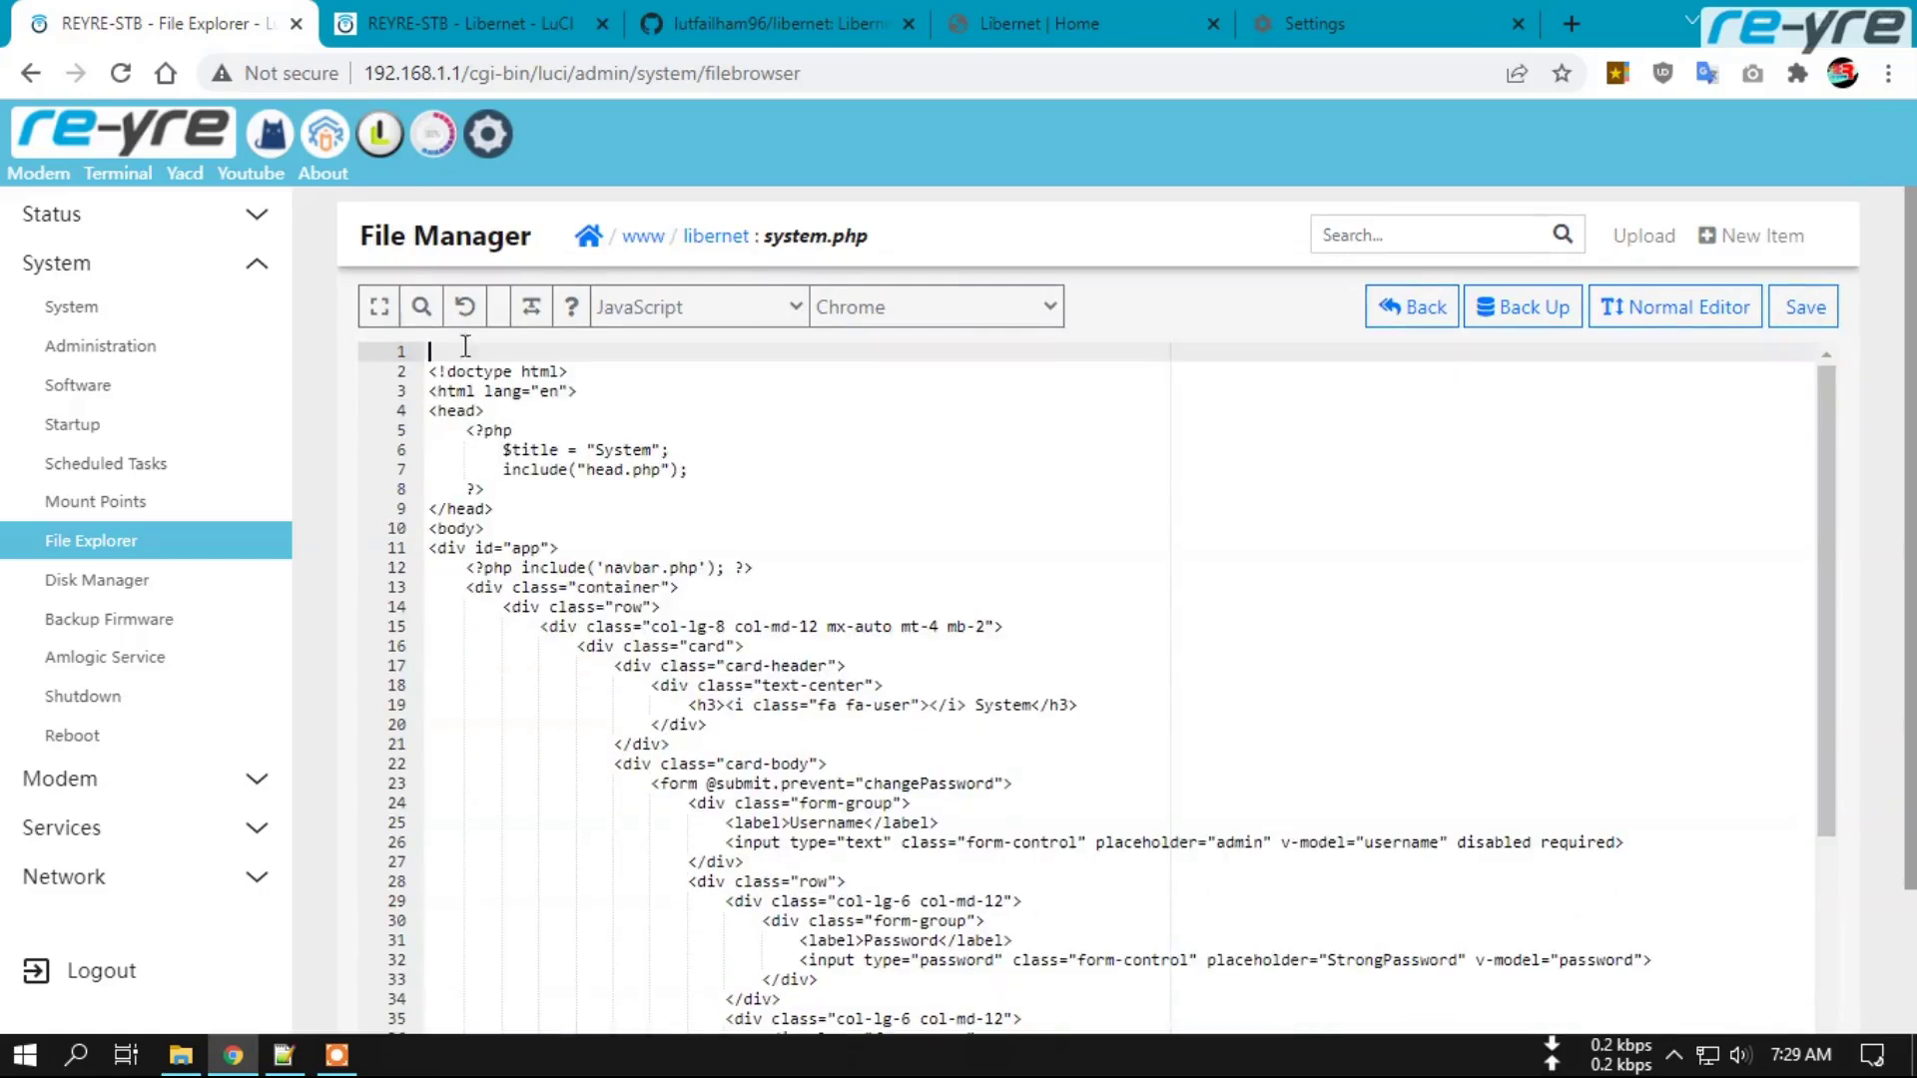
left_click(1805, 309)
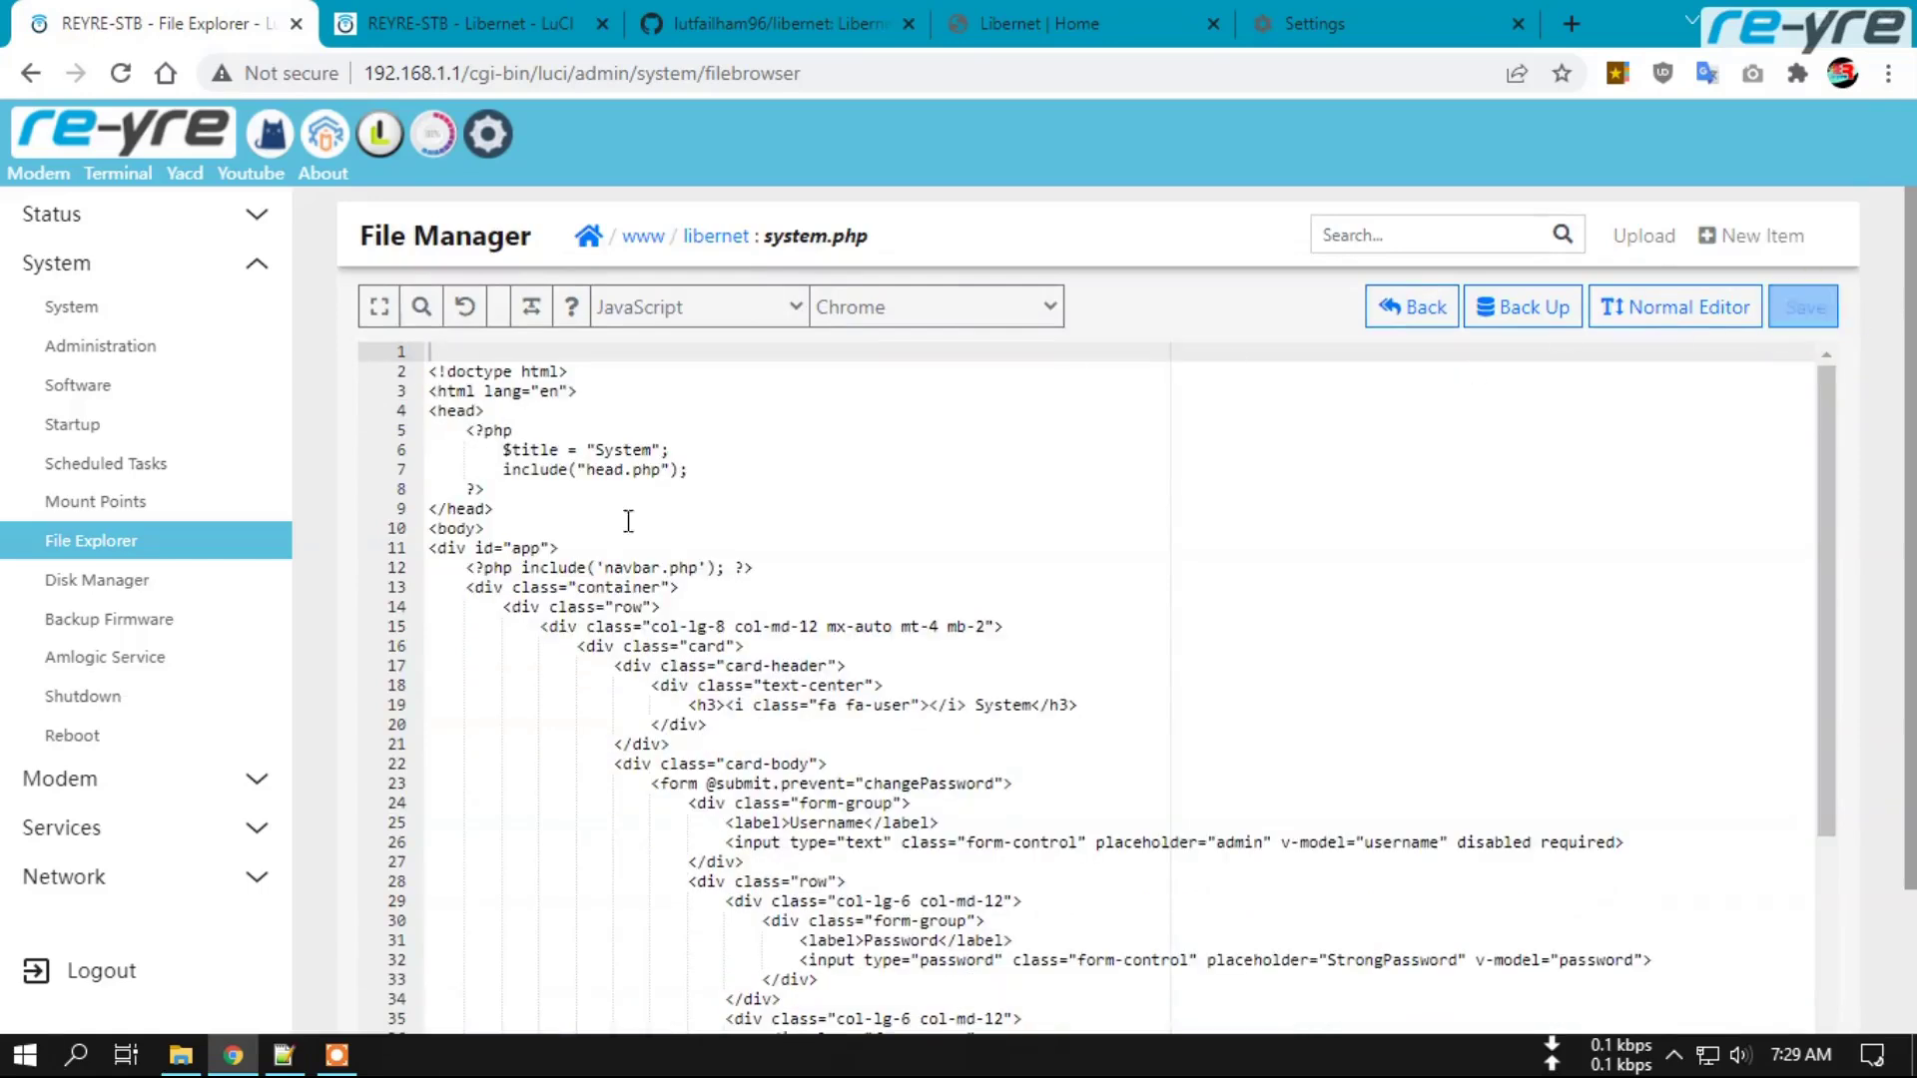
Open Libernet from the header and visit Configuration, System, SpeedTest, then Home without logging in.
left_click(379, 143)
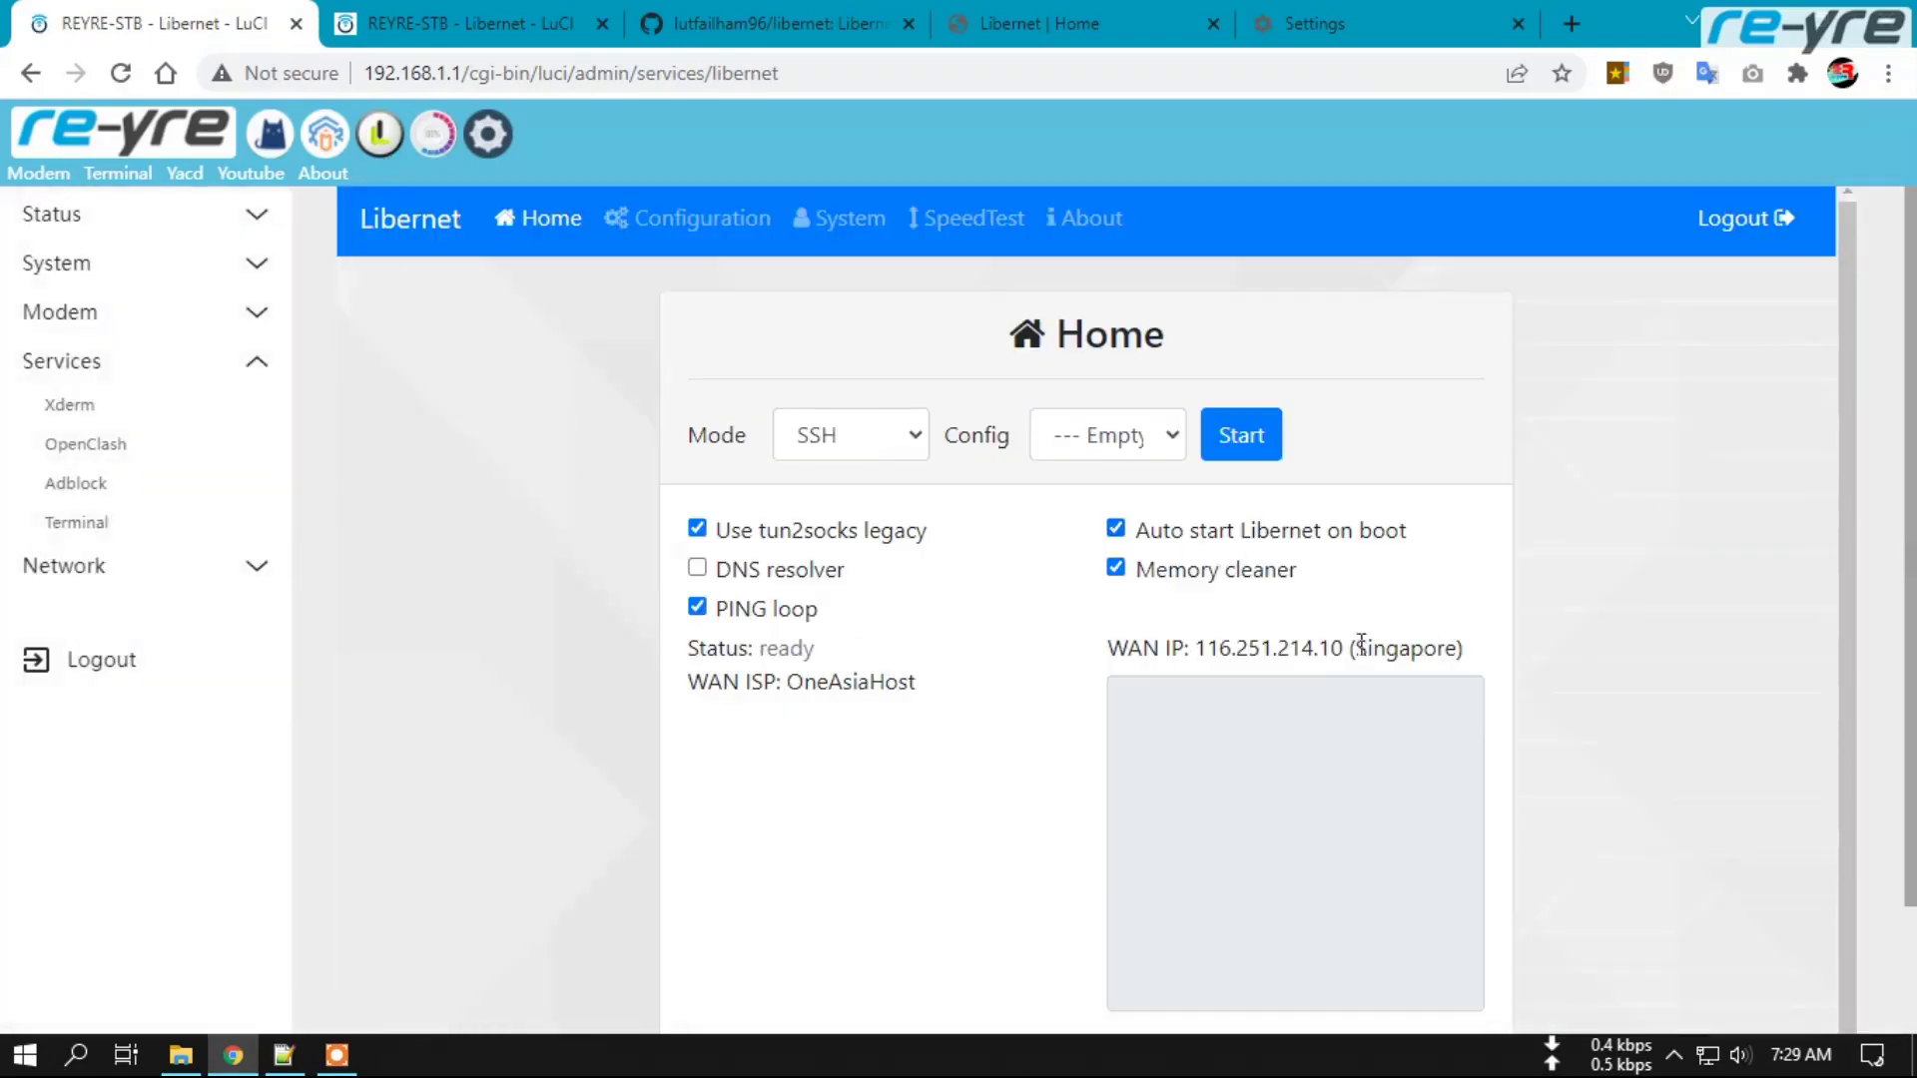
left_click(701, 227)
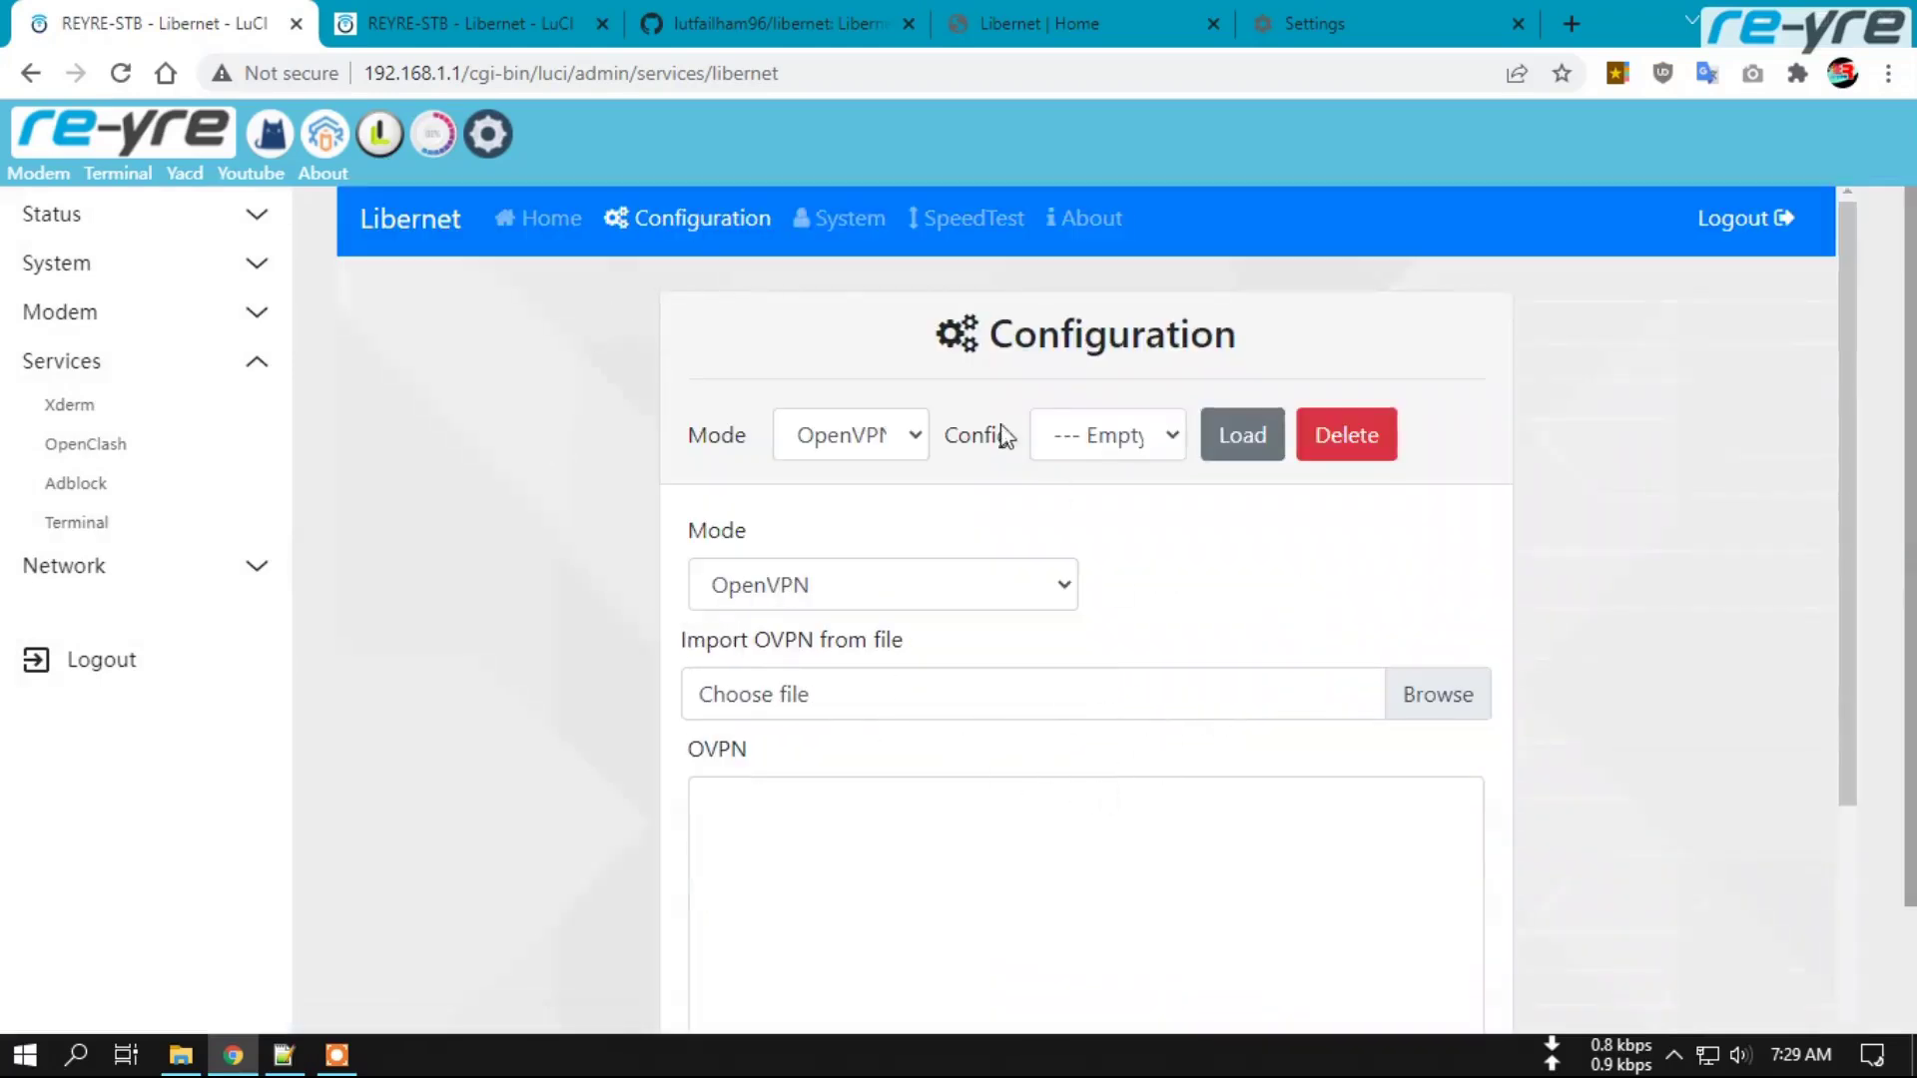
left_click(840, 222)
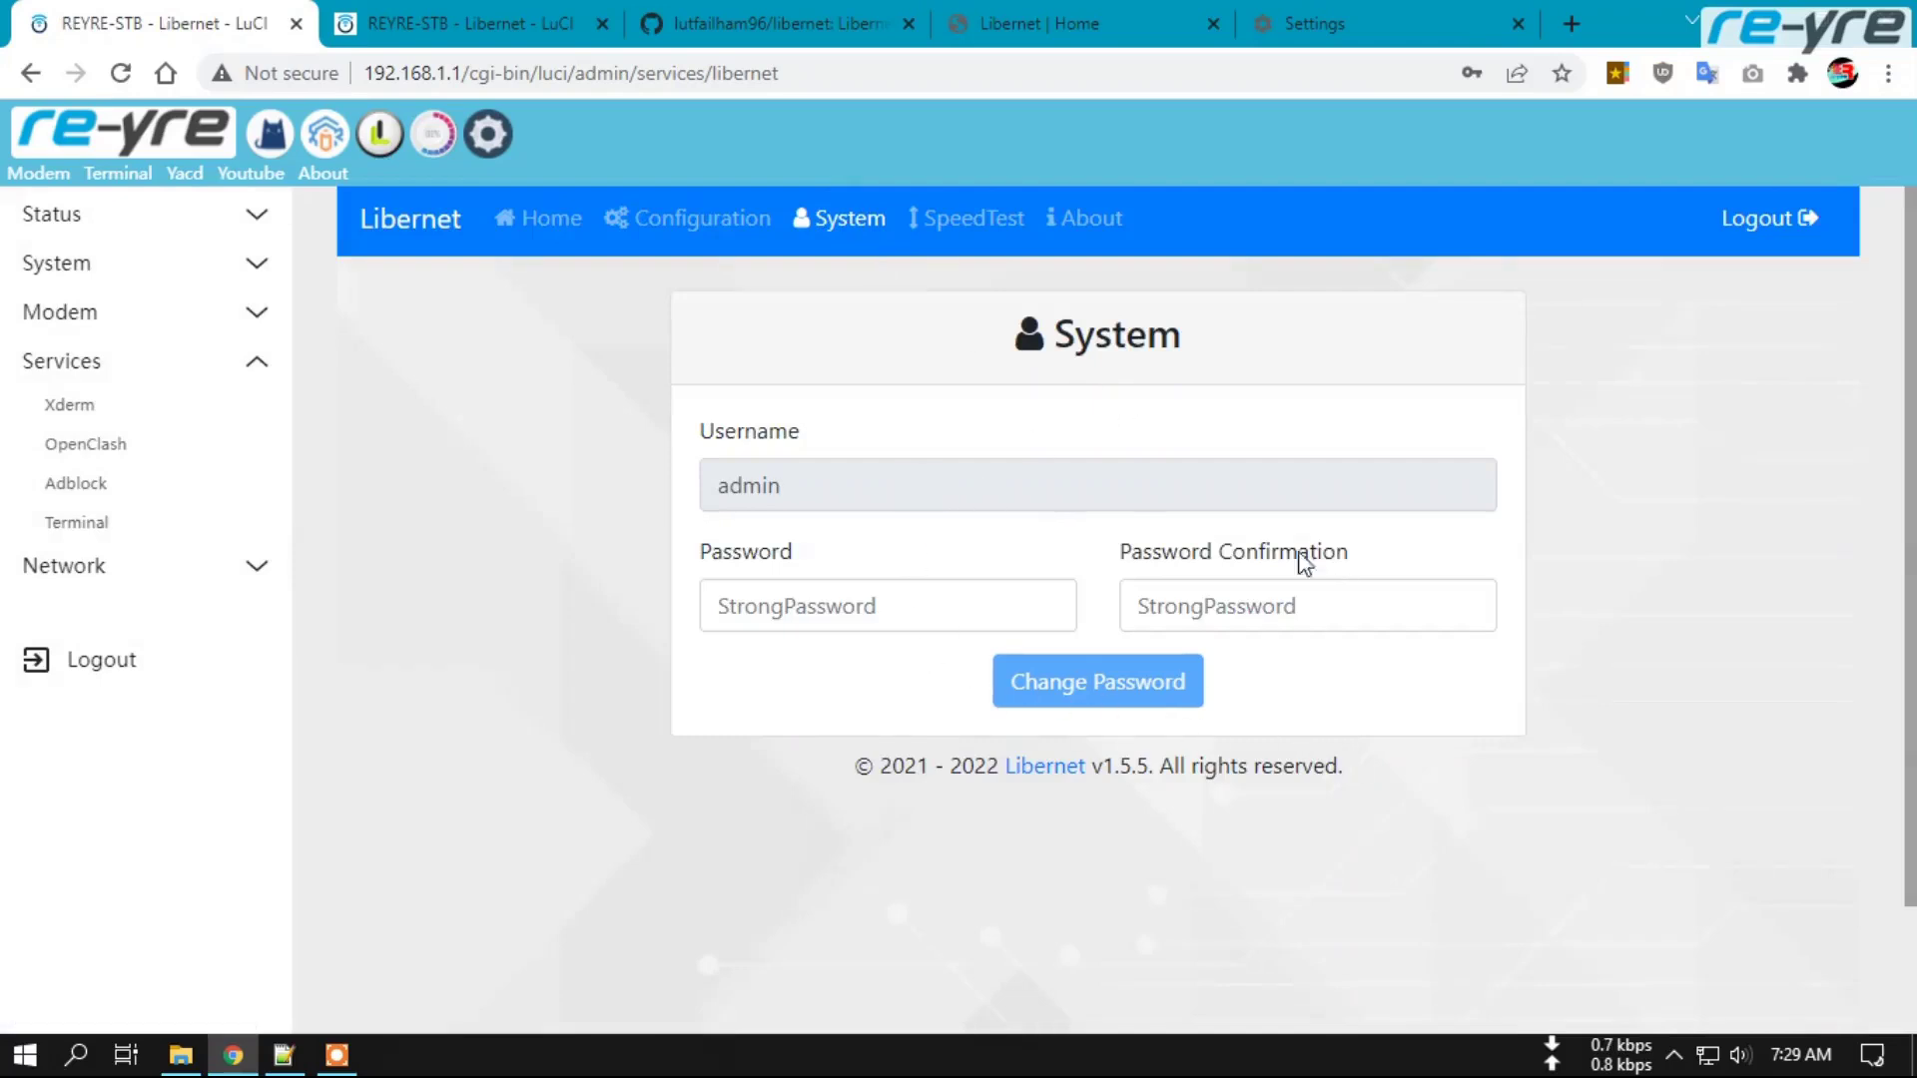
left_click(871, 603)
left_click(1198, 603)
left_click(1626, 574)
left_click(966, 220)
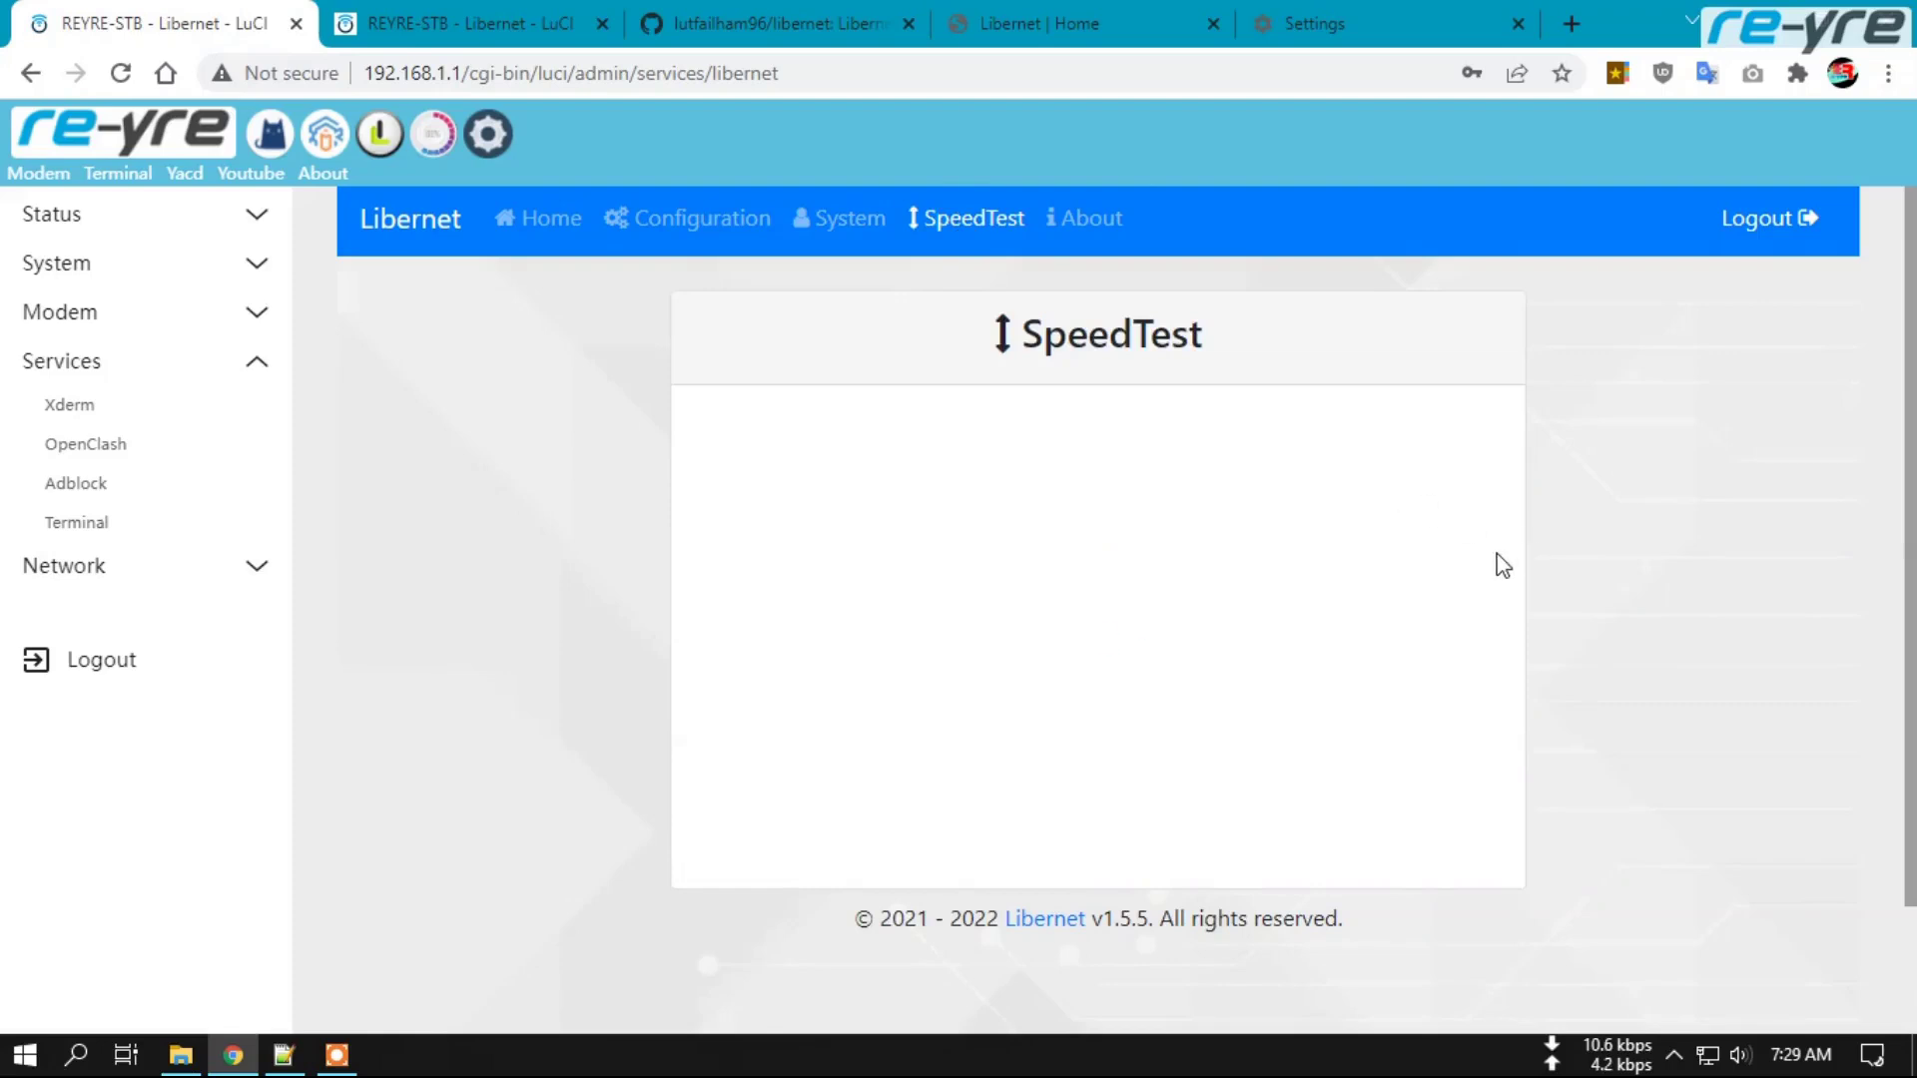
left_click(532, 207)
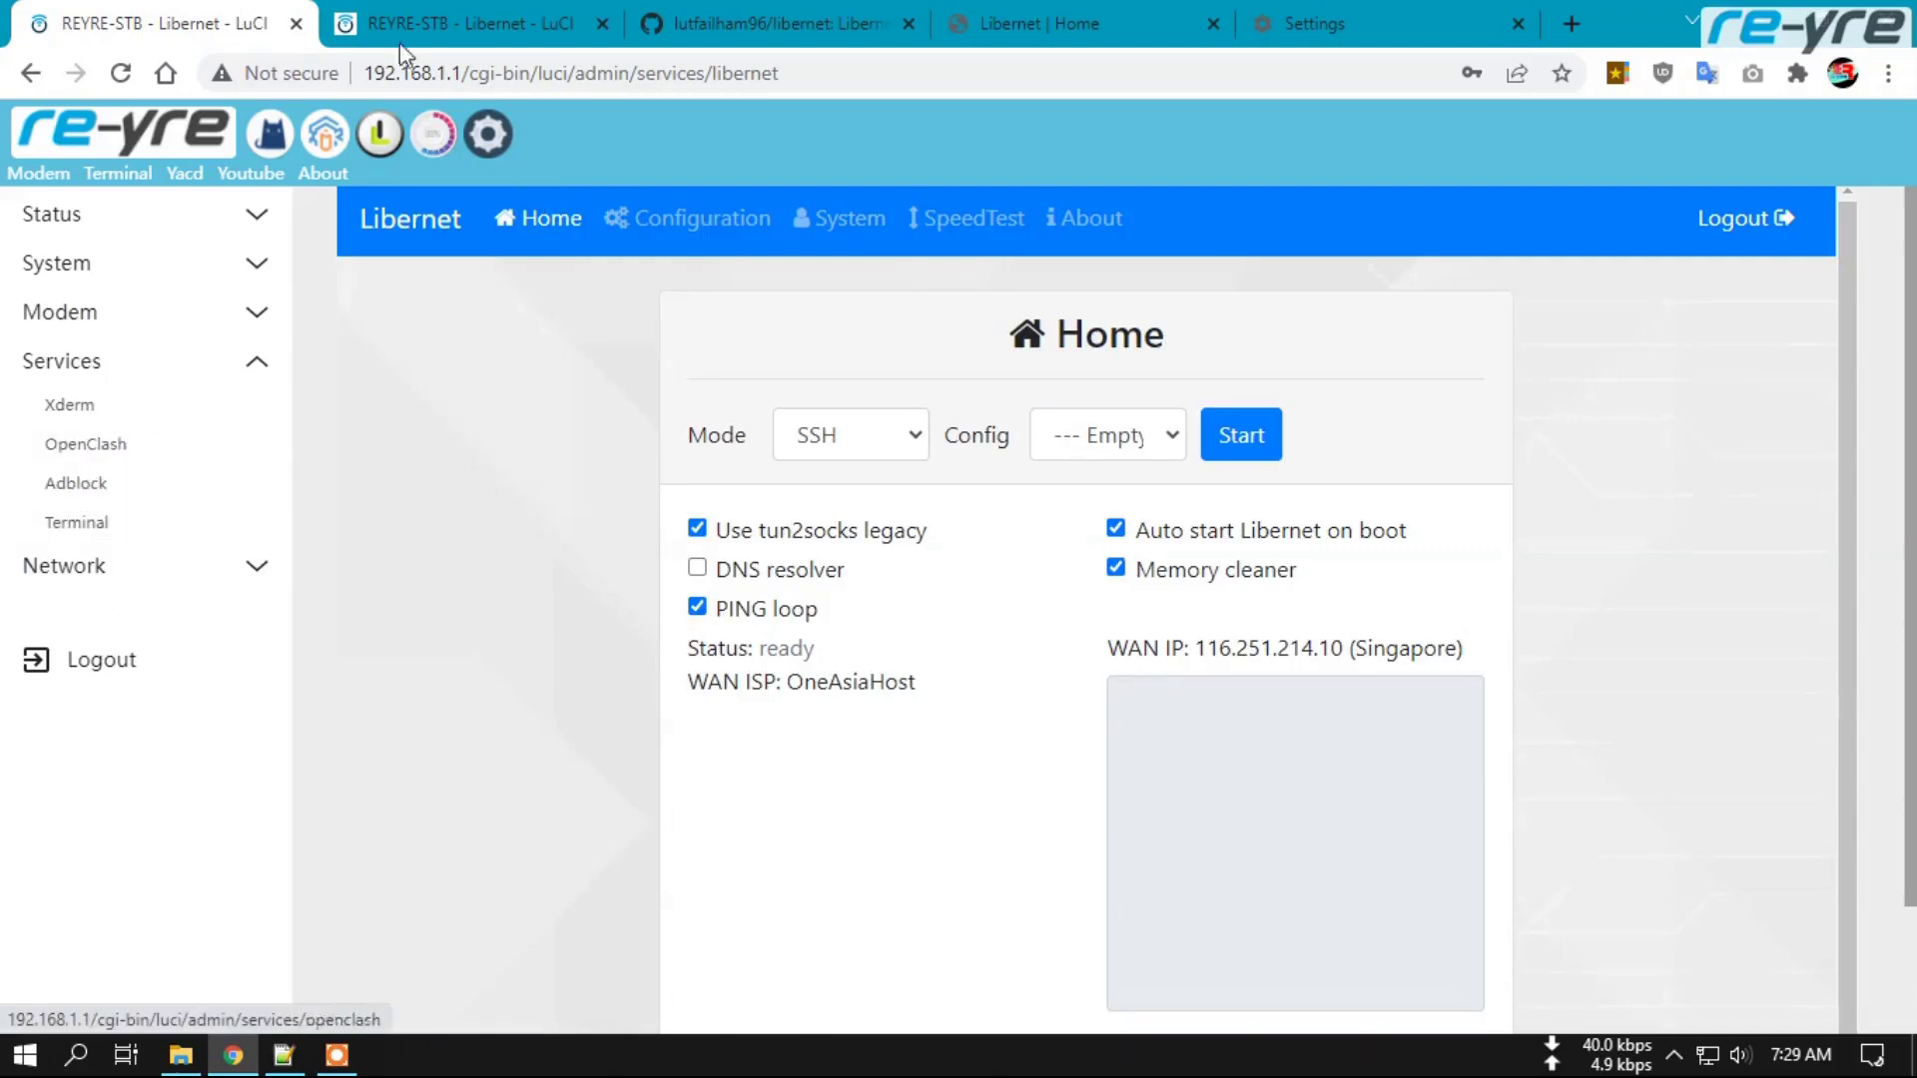
Close the duplicate Libernet tab and reopen Libernet from Services, confirming no login prompt.
left_click(295, 23)
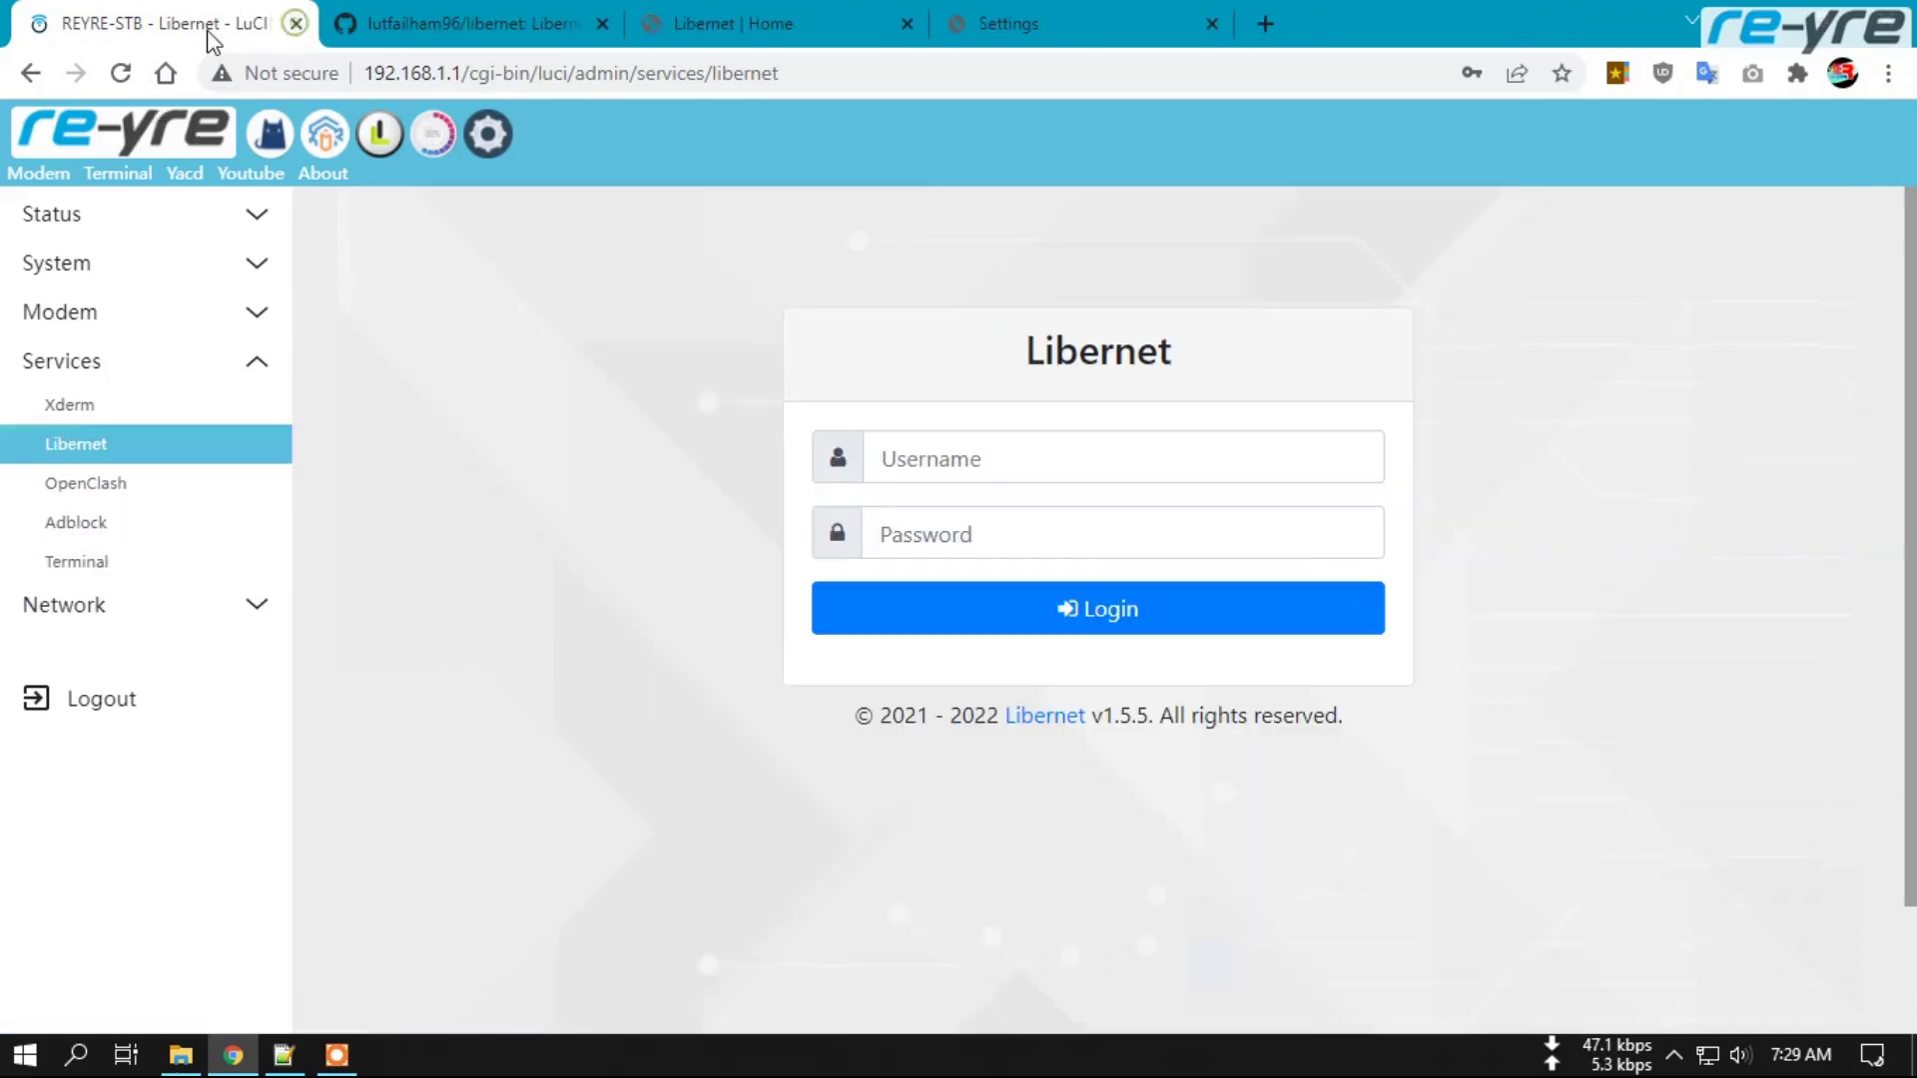
left_click(122, 442)
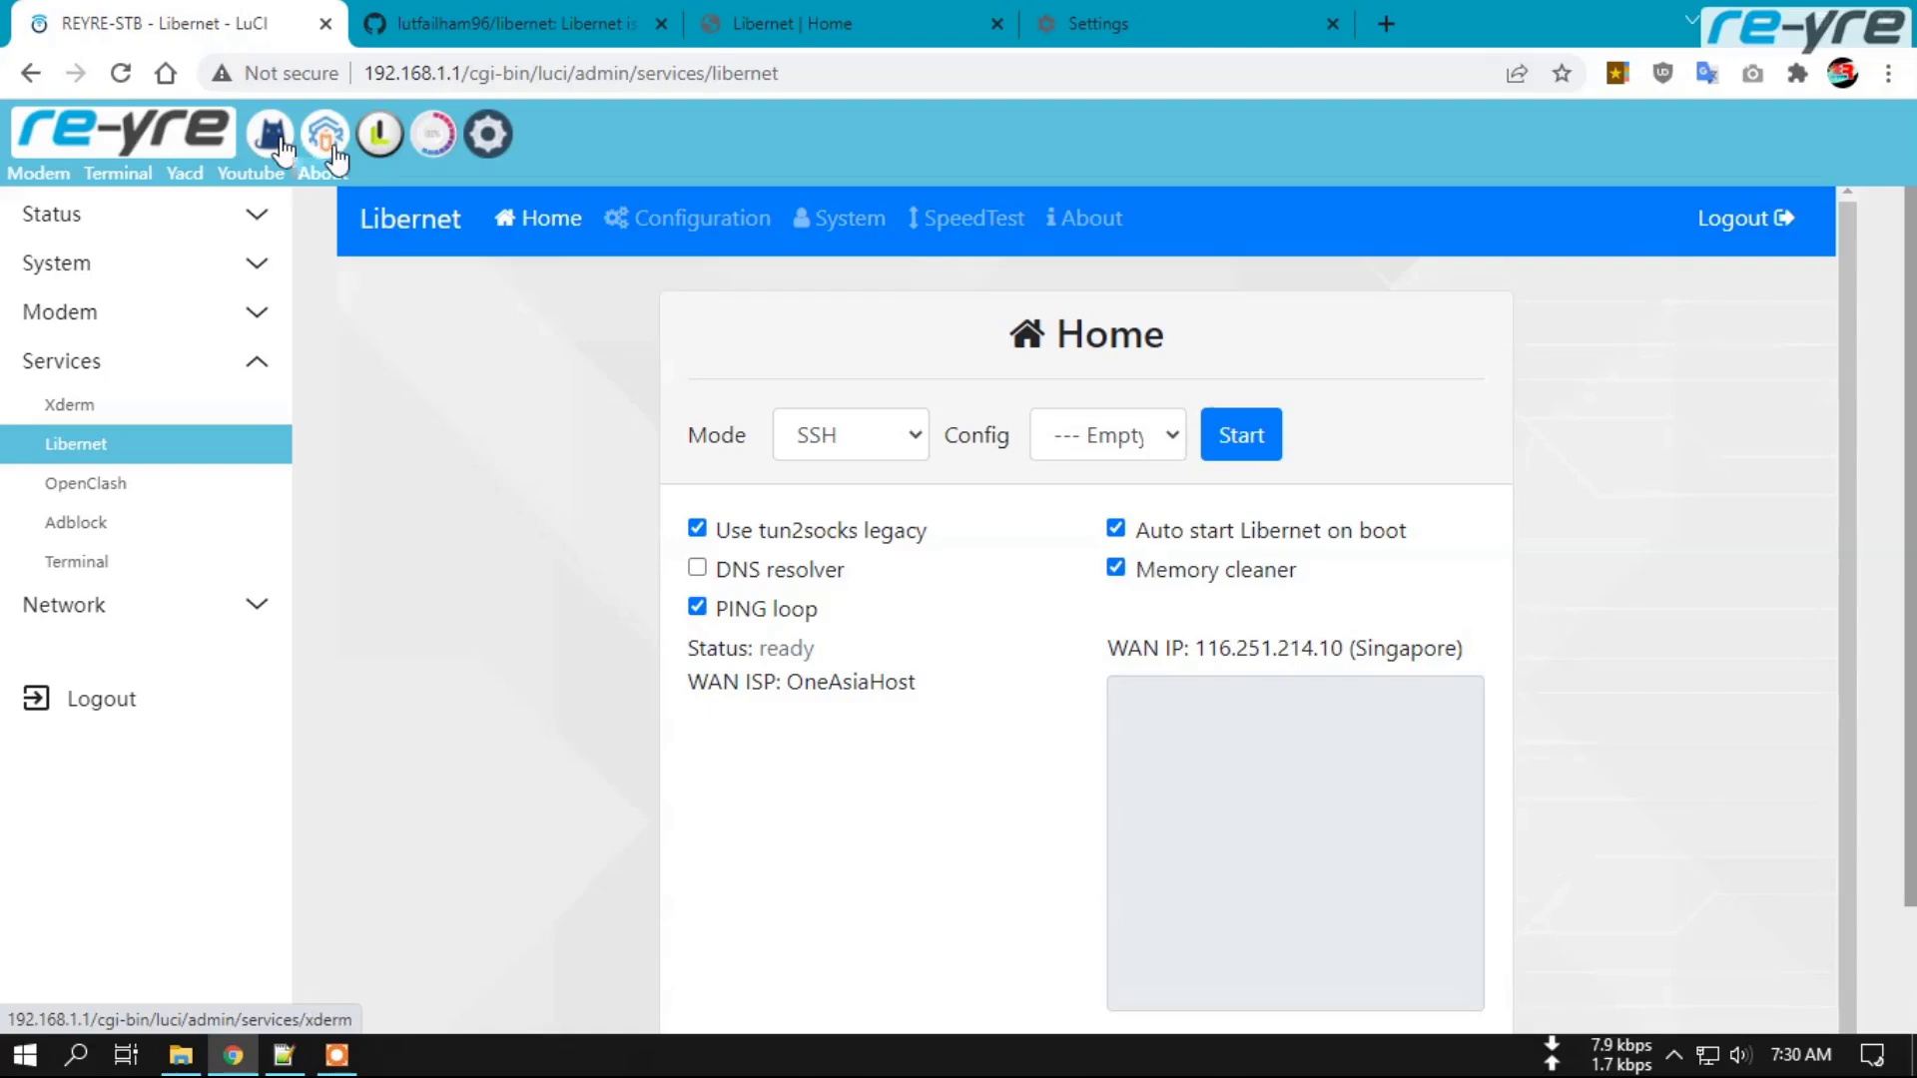
left_click(389, 252)
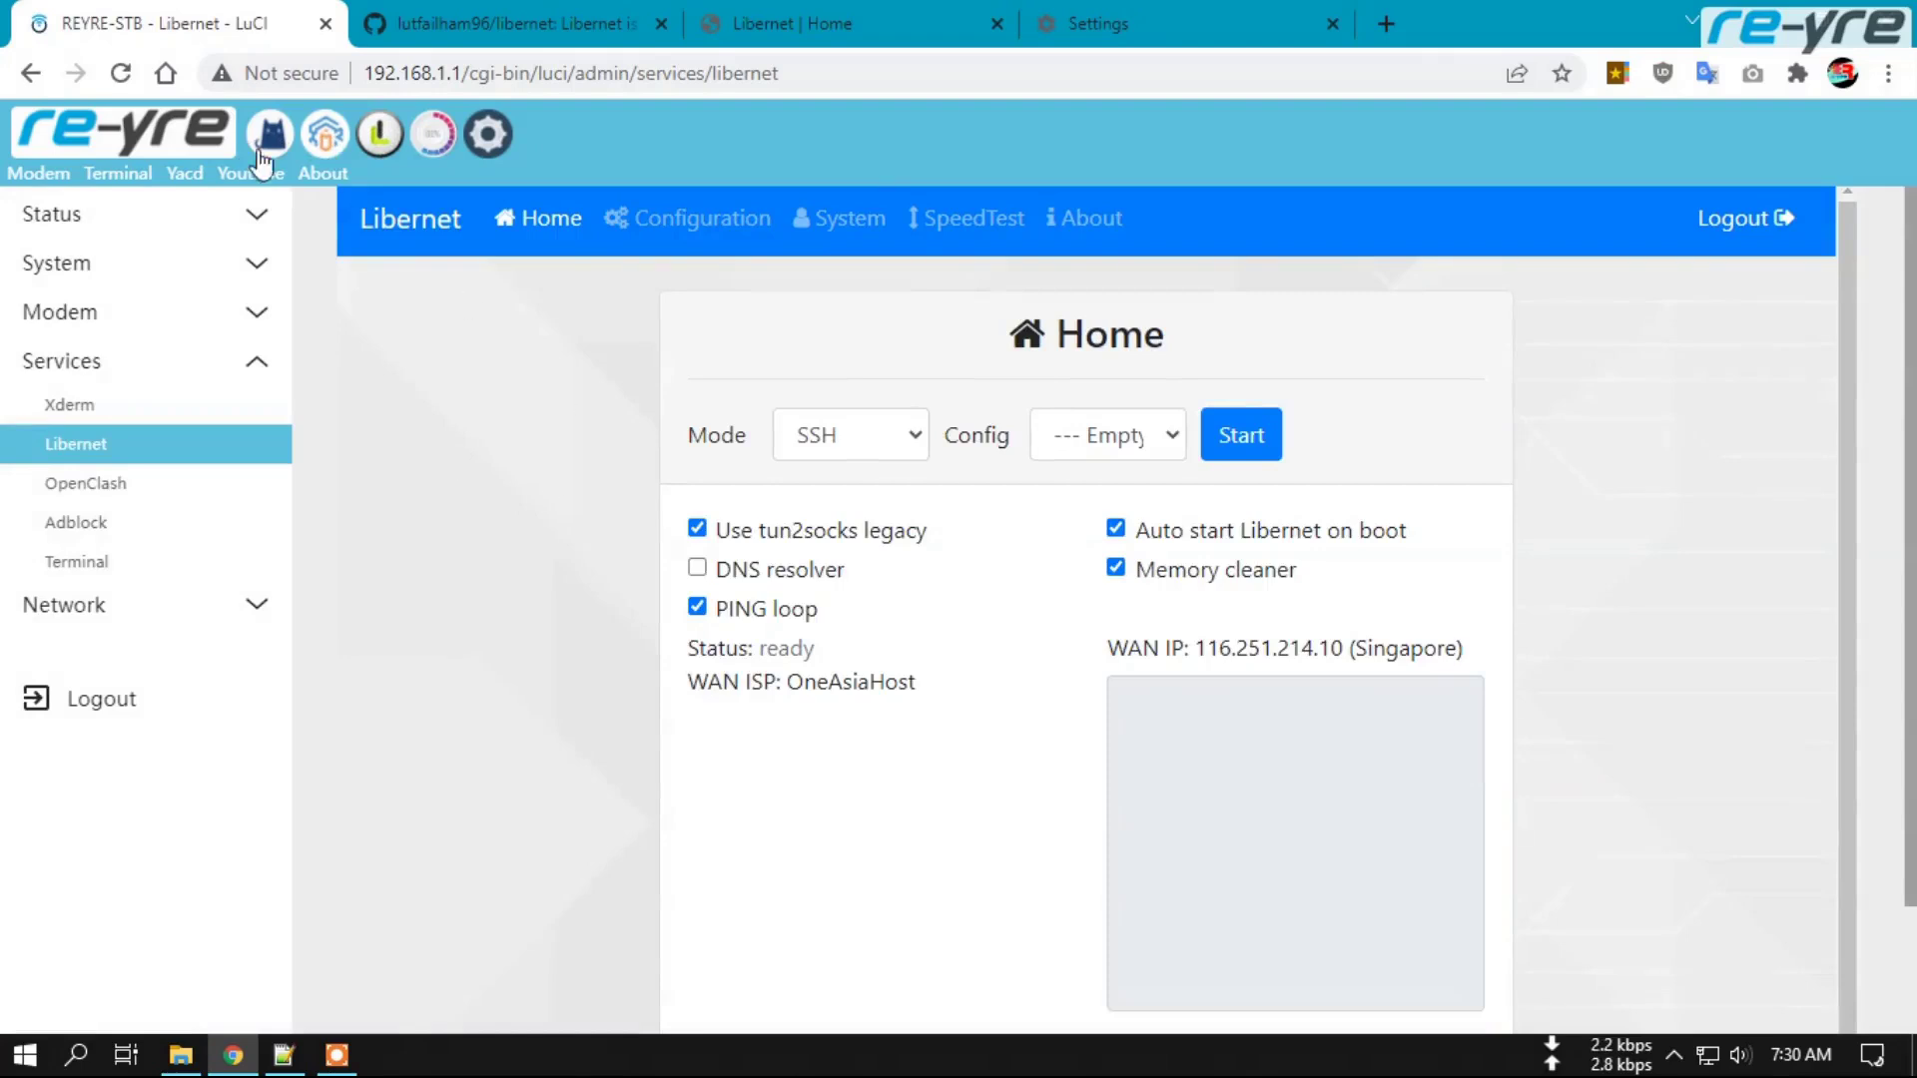
Go to Status Overview and look over the device and memory details.
left_click(108, 140)
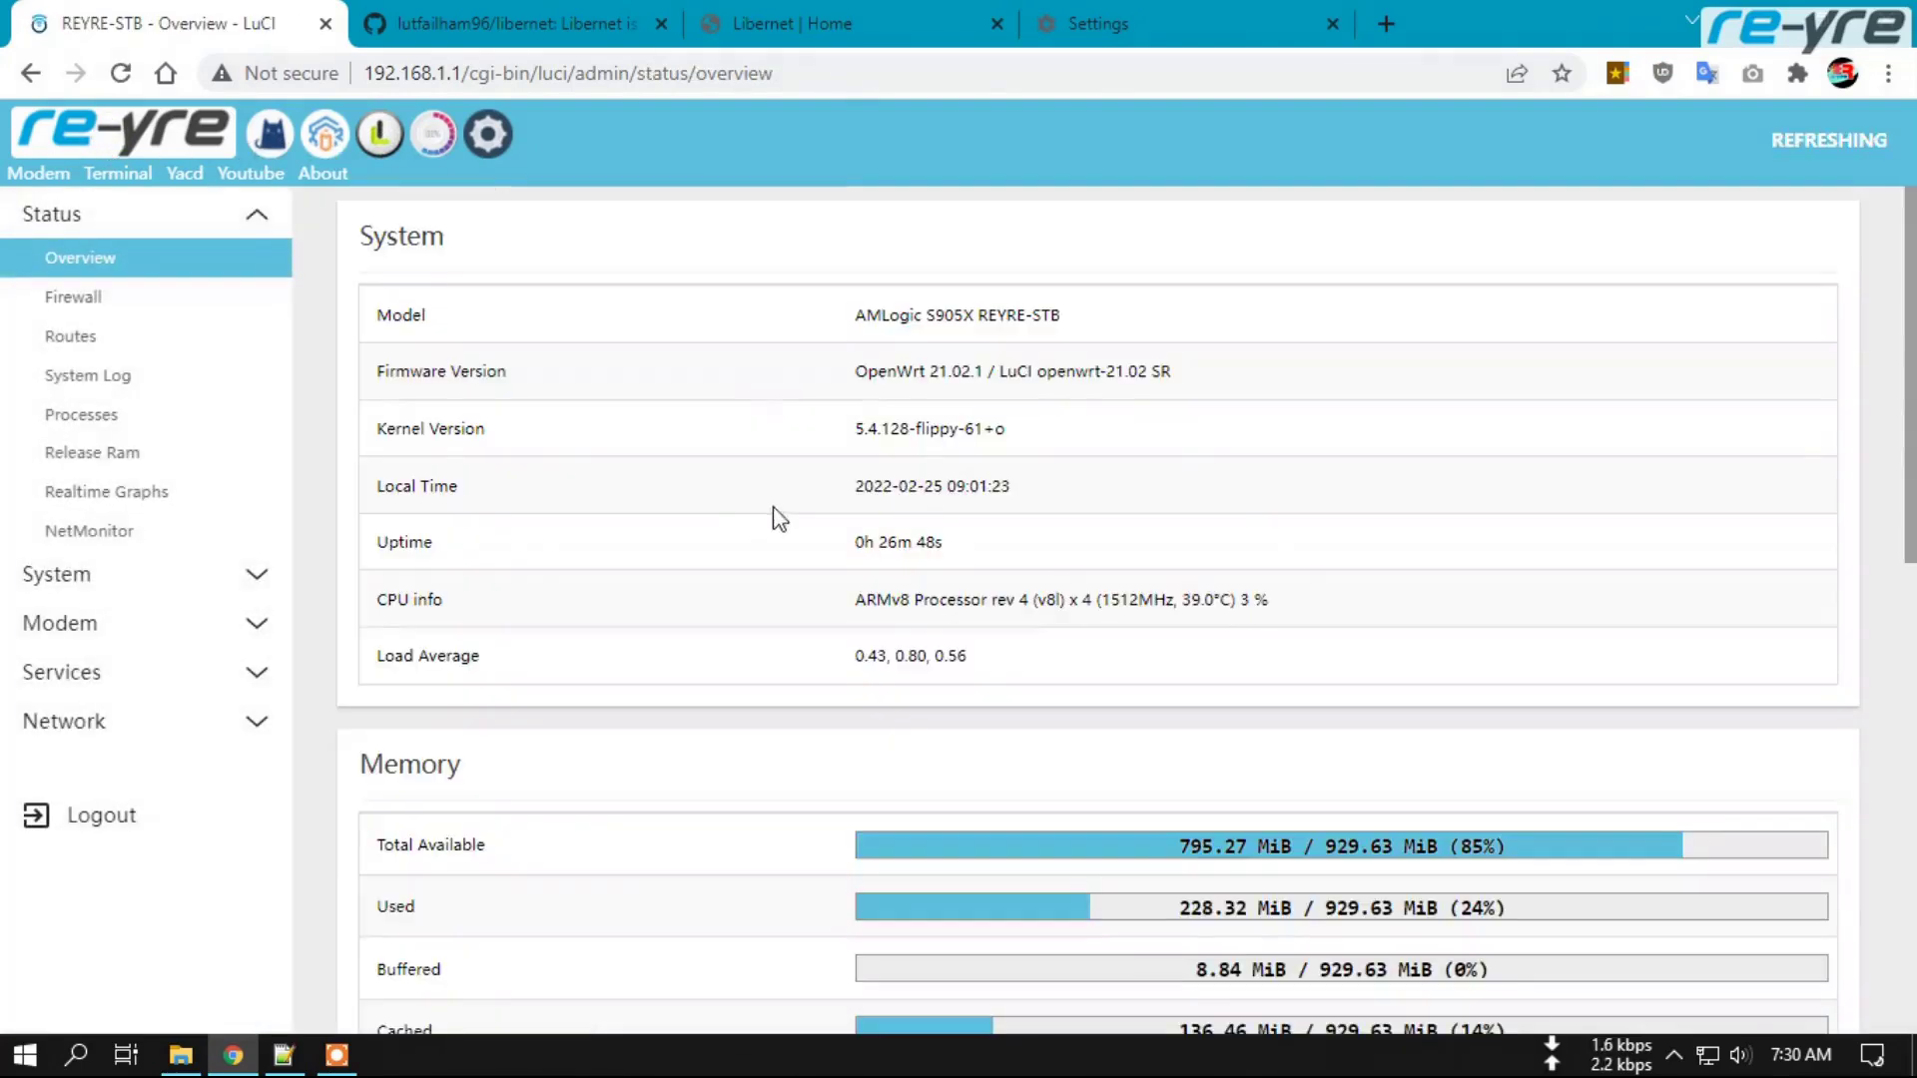
scroll(1297, 619, "down", 8)
scroll(1173, 663, "up", 8)
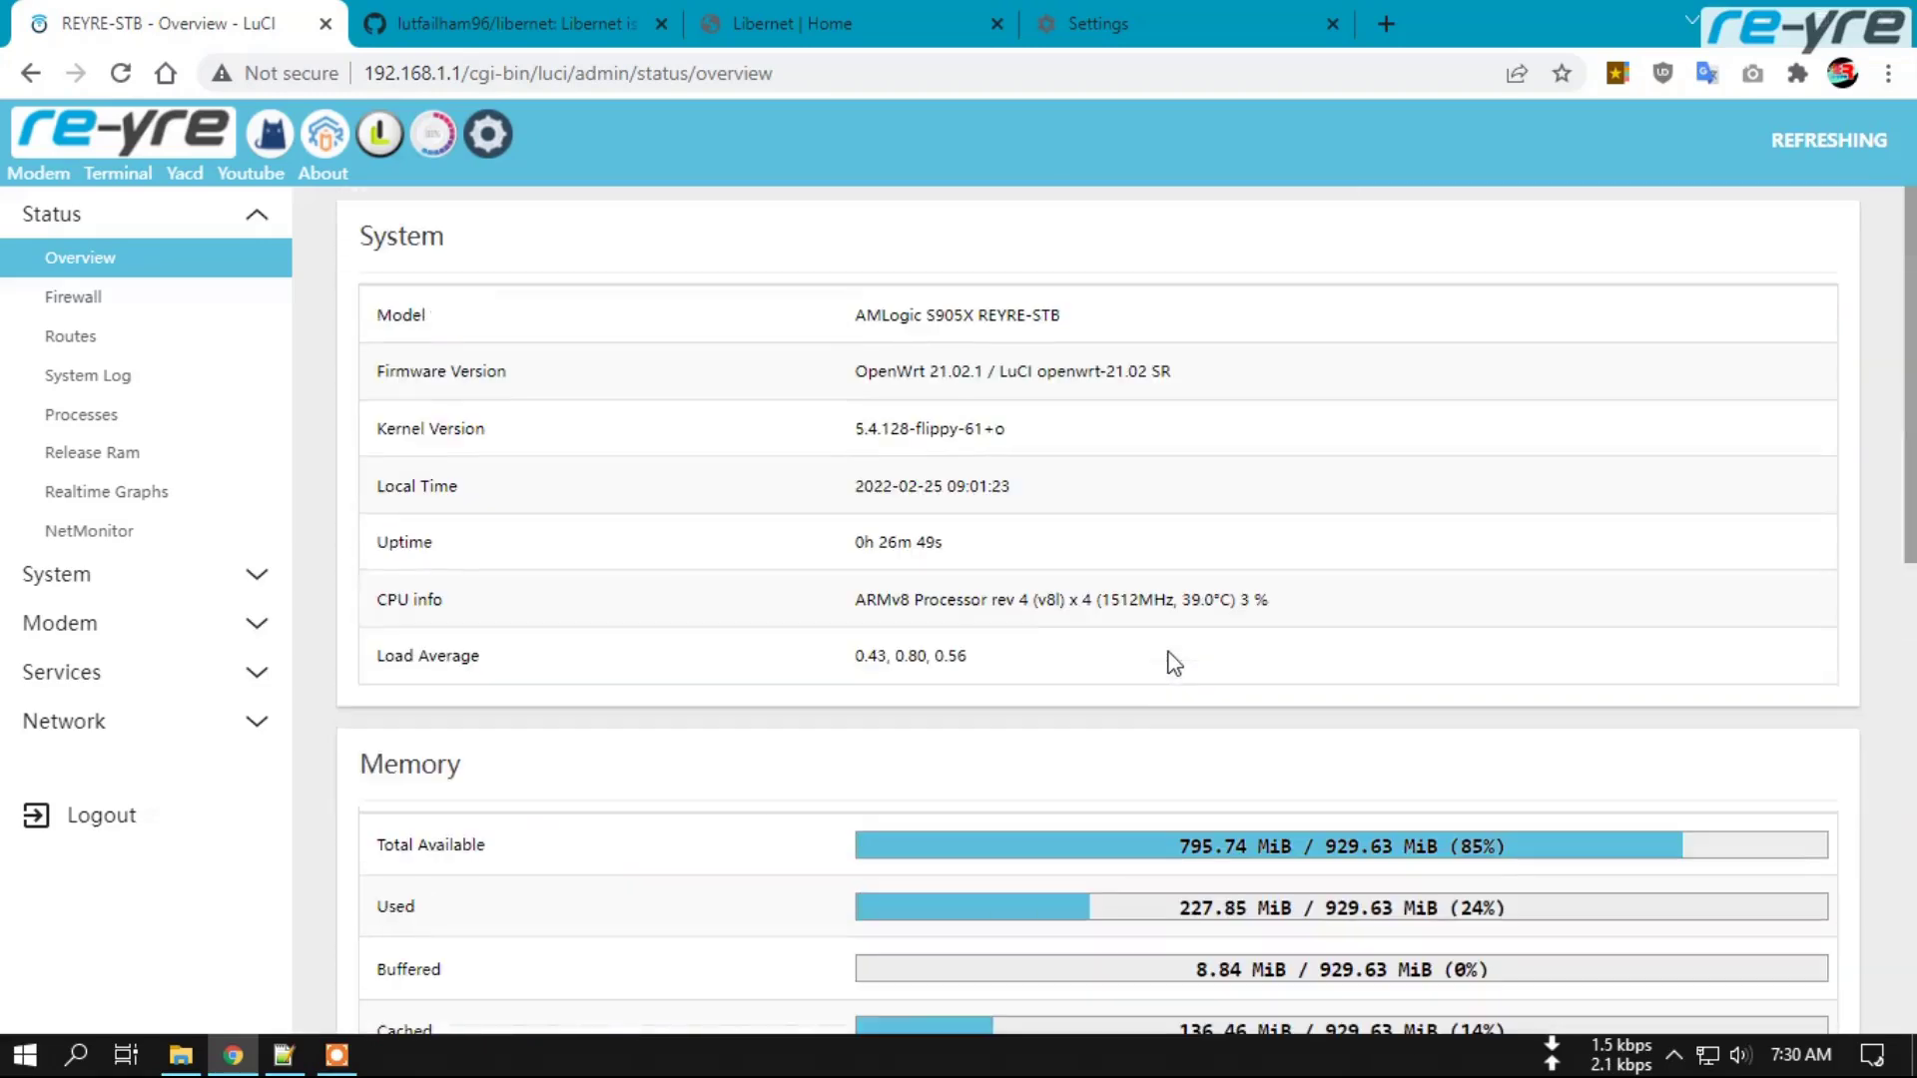